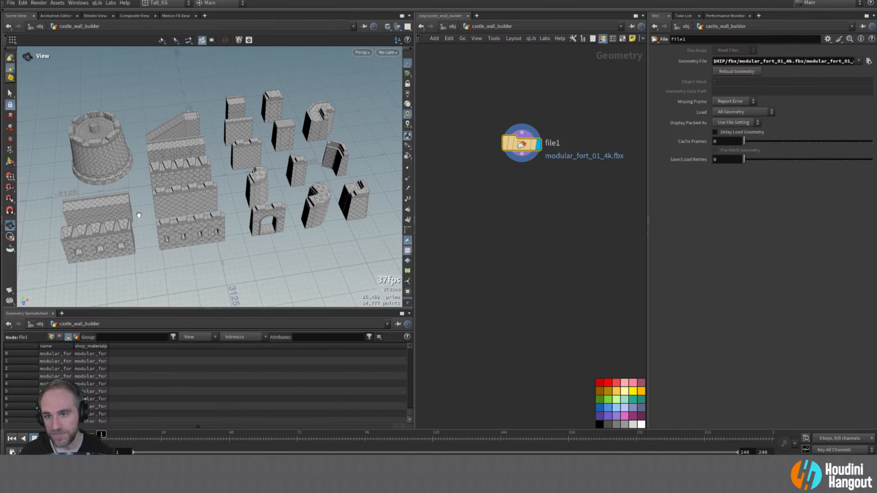
# - Append a Transform node to file1, display it and set its uniform scale to 0.01
pyautogui.scroll(3, 139, 215)
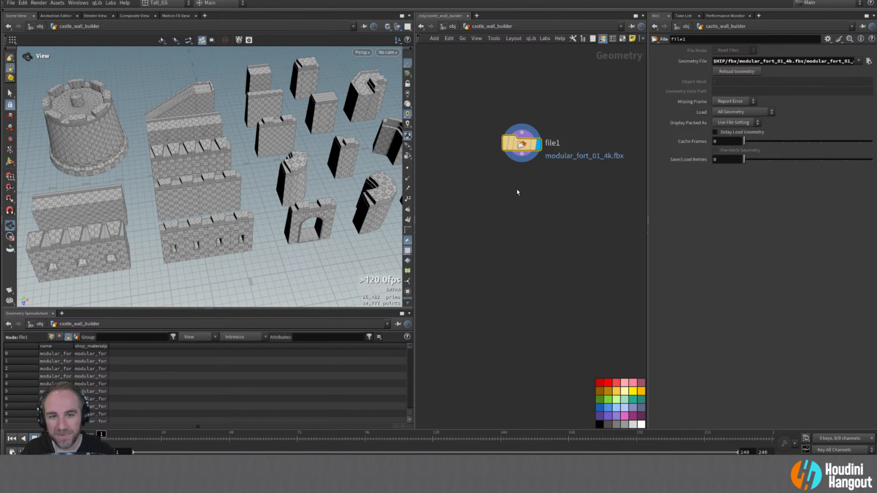
pyautogui.press('Tab')
pyautogui.write('tran')
pyautogui.press('Return')
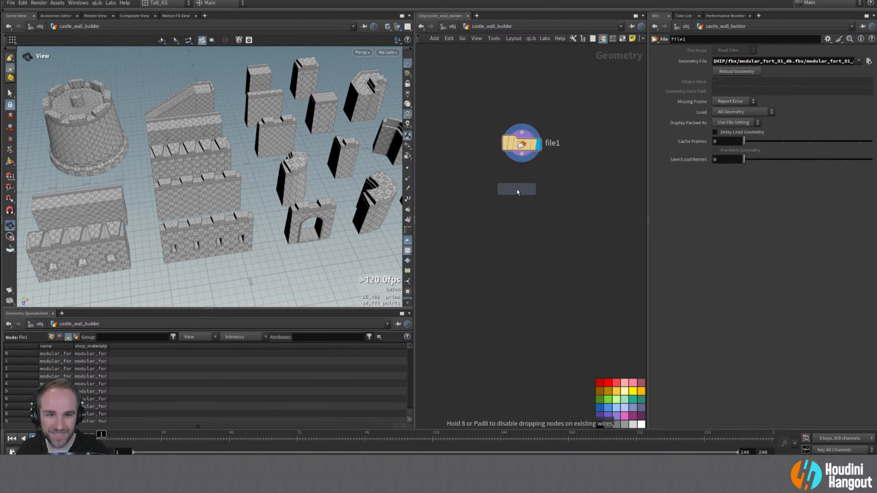
pyautogui.click(523, 160)
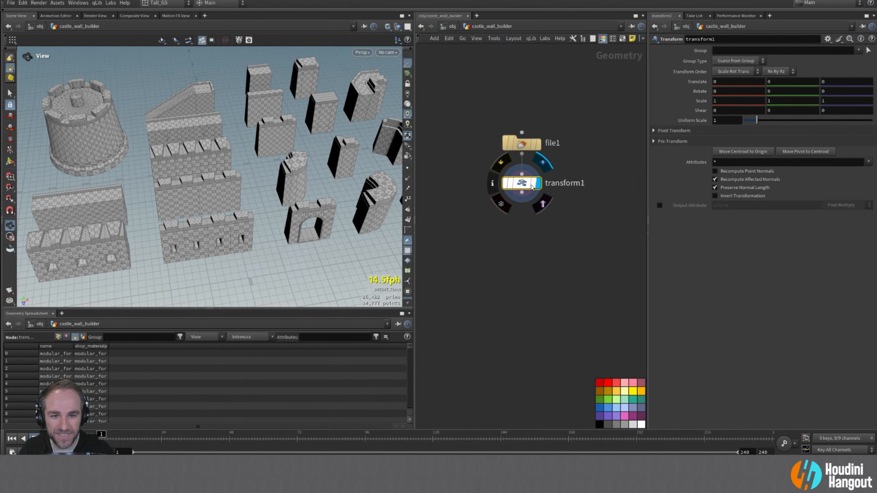
pyautogui.doubleClick(718, 120)
pyautogui.write('0')
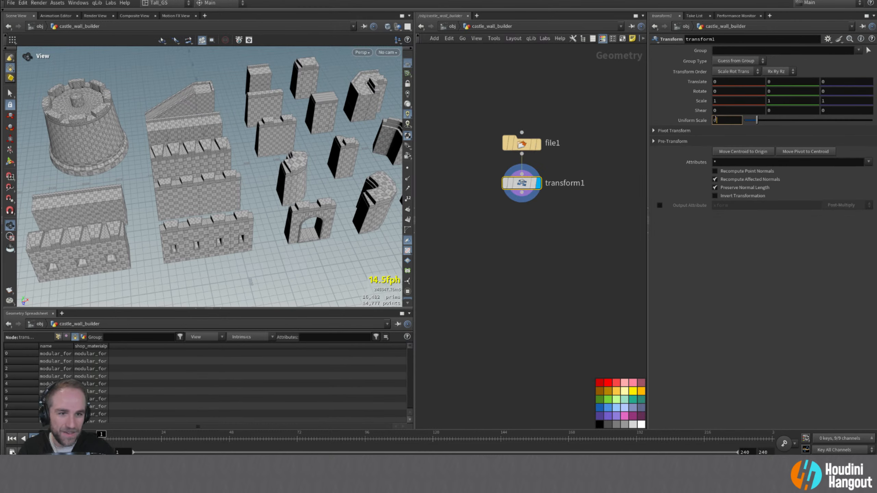
pyautogui.write('.01')
pyautogui.press('Return')
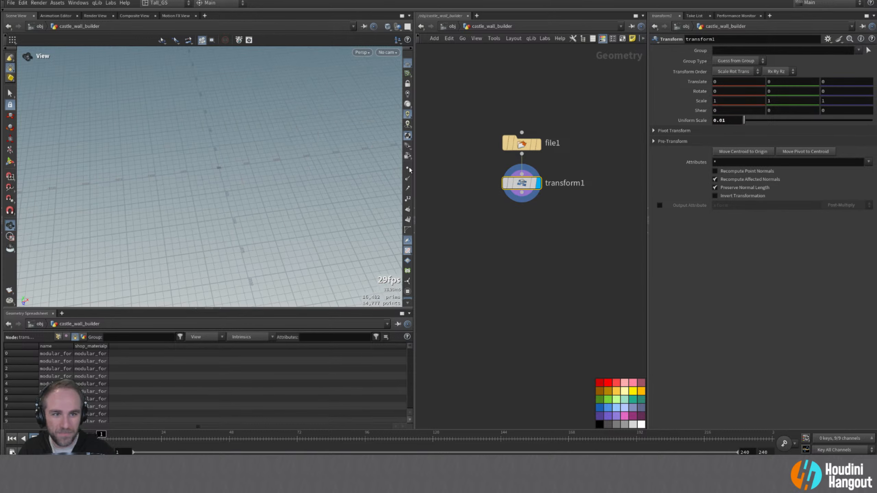
# - Examine the scaled-down modular fort pieces from several angles and distances
pyautogui.press('g')
pyautogui.moveTo(177, 166); pyautogui.dragTo(233, 135)
pyautogui.scroll(4, 270, 201)
pyautogui.moveTo(233, 134); pyautogui.dragTo(315, 94, button='right')
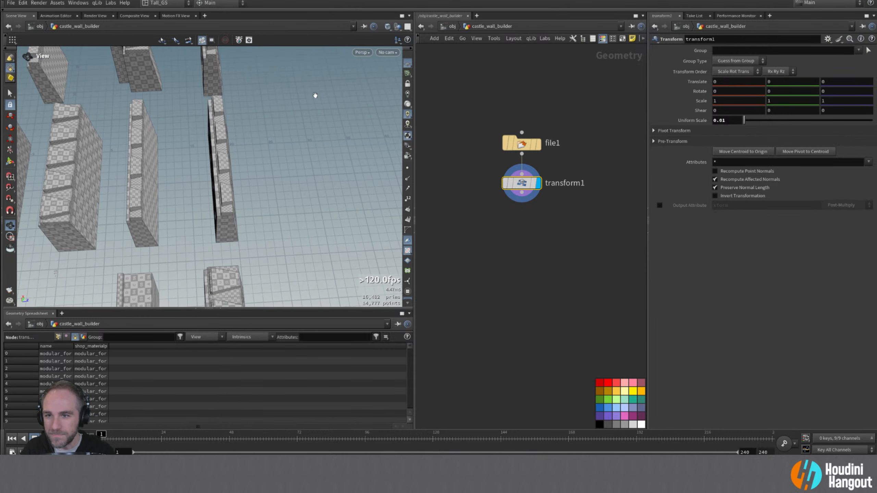
pyautogui.moveTo(214, 133)
pyautogui.mouseDown()
pyautogui.moveTo(213, 121)
pyautogui.moveTo(216, 134)
pyautogui.mouseUp()
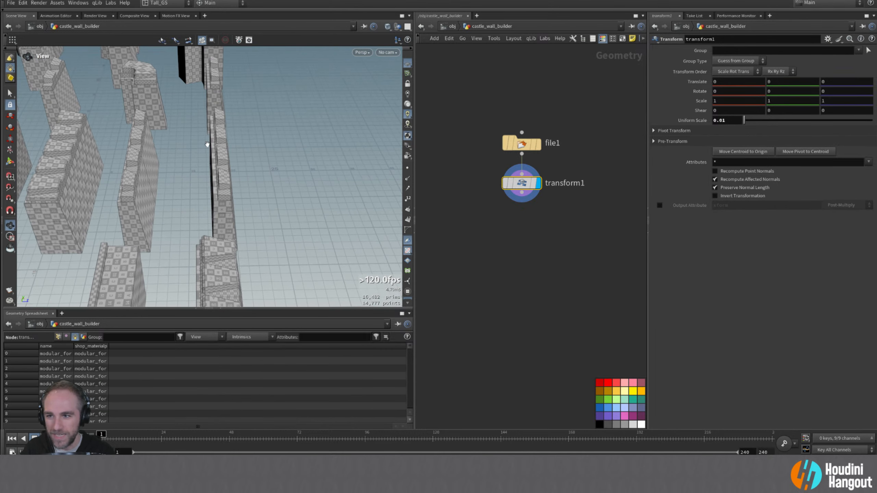
pyautogui.moveTo(206, 145); pyautogui.dragTo(344, 120, button='middle')
pyautogui.moveTo(344, 120); pyautogui.dragTo(313, 137)
pyautogui.moveTo(313, 137); pyautogui.dragTo(256, 172, button='right')
pyautogui.moveTo(276, 138); pyautogui.dragTo(144, 149)
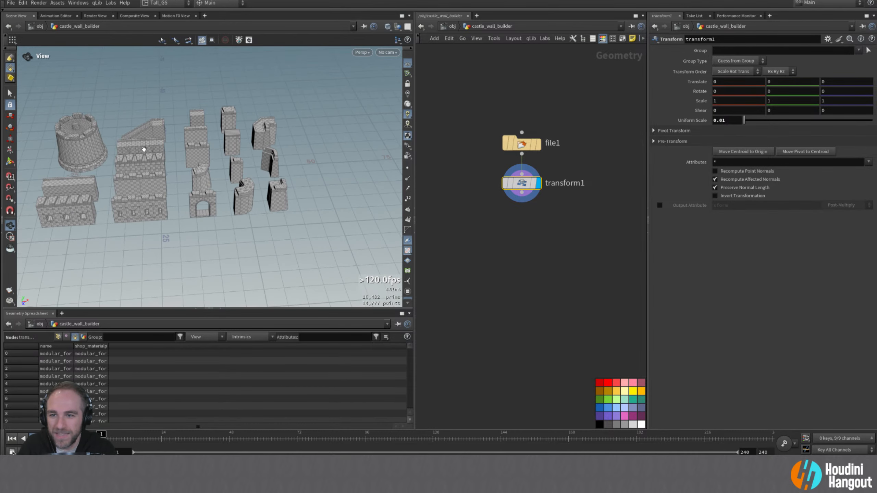
pyautogui.moveTo(144, 149); pyautogui.dragTo(172, 162, button='middle')
pyautogui.moveTo(172, 162); pyautogui.dragTo(194, 157, button='right')
pyautogui.moveTo(193, 157); pyautogui.dragTo(236, 127, button='middle')
pyautogui.moveTo(236, 128); pyautogui.dragTo(198, 139, button='right')
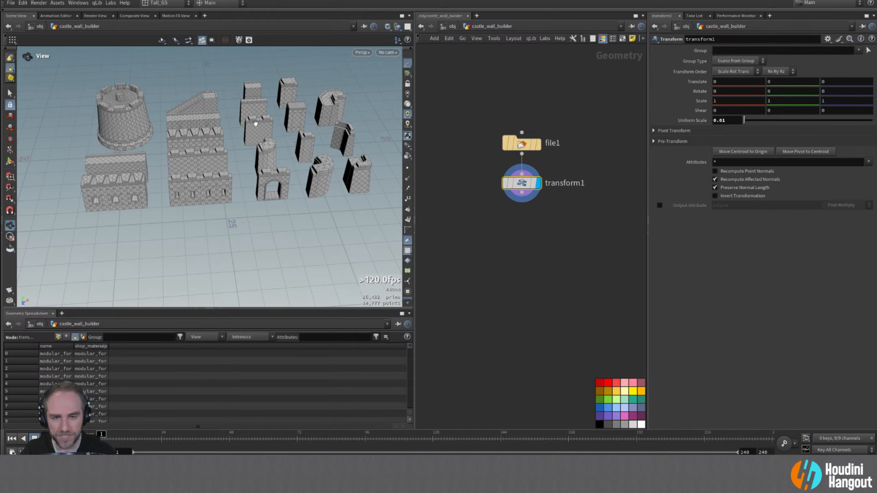
# - Add a Labs FBX Archive Import node beside file1
pyautogui.click(520, 271)
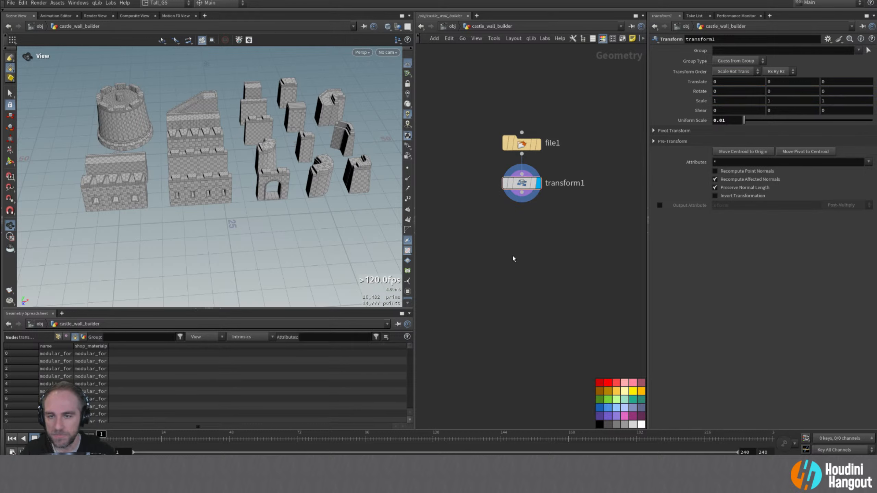
pyautogui.scroll(-3, 477, 231)
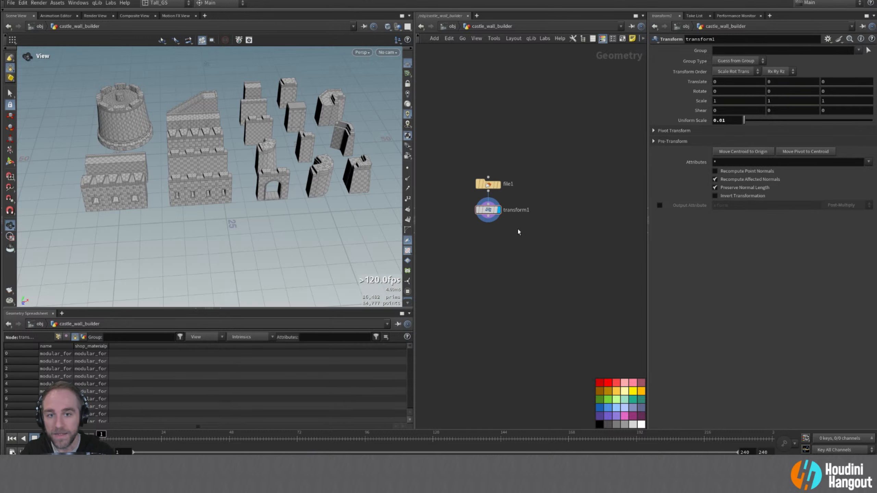
pyautogui.press('Tab')
pyautogui.write('fbx')
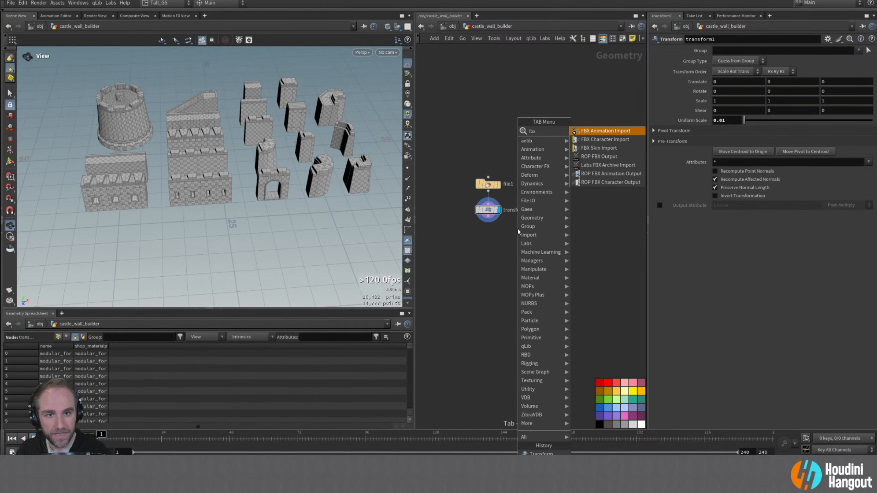
pyautogui.press('Down')
pyautogui.press('Down')
pyautogui.press('Down')
pyautogui.press('Down')
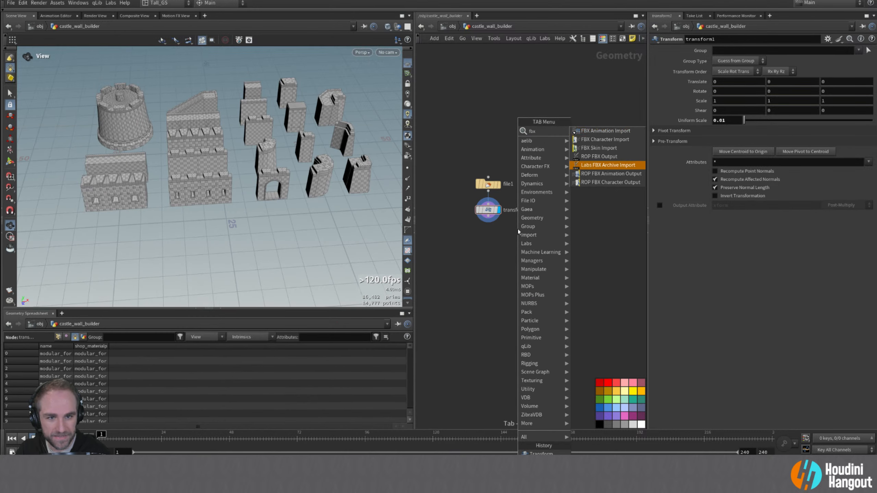
pyautogui.press('Return')
pyautogui.click(562, 183)
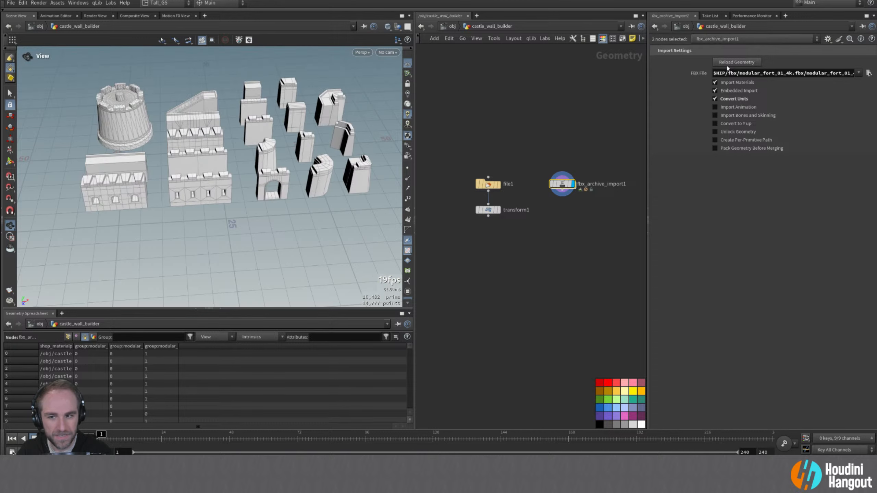
# - Compare the point attributes of the FBX Archive Import node with those of transform1
pyautogui.moveTo(243, 135)
pyautogui.mouseDown()
pyautogui.moveTo(255, 145)
pyautogui.moveTo(241, 143)
pyautogui.moveTo(247, 130)
pyautogui.mouseUp()
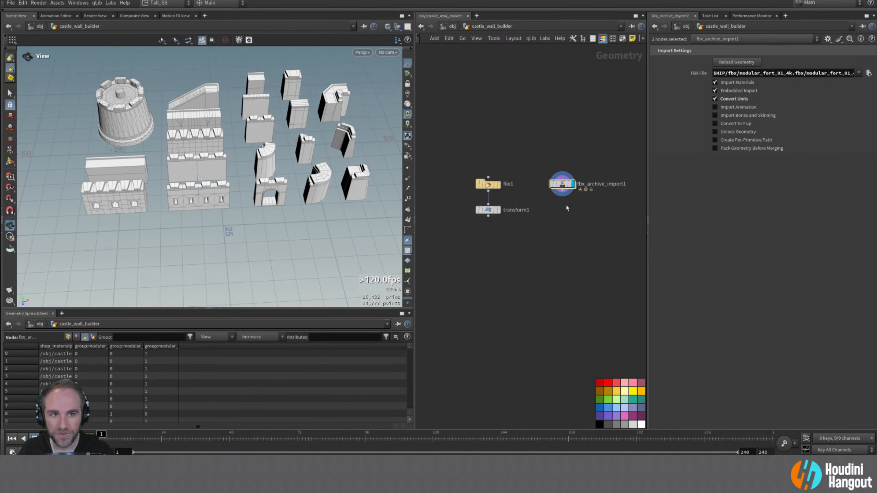
pyautogui.click(69, 337)
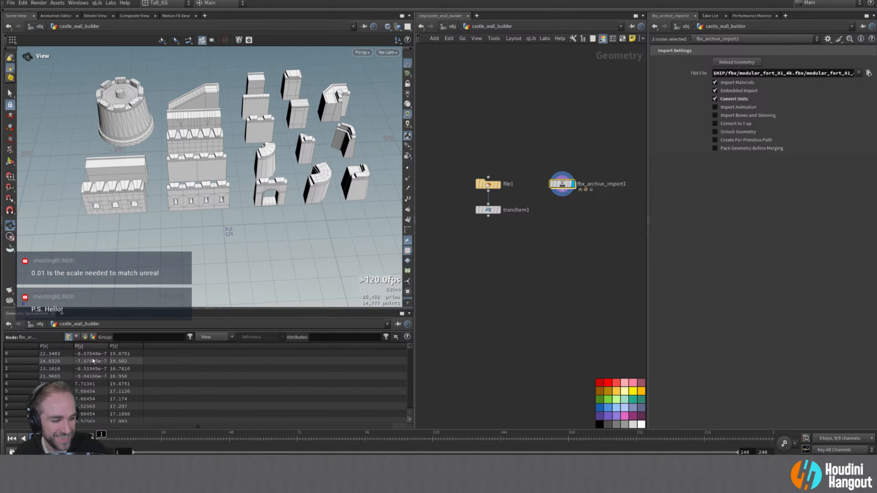
pyautogui.click(488, 209)
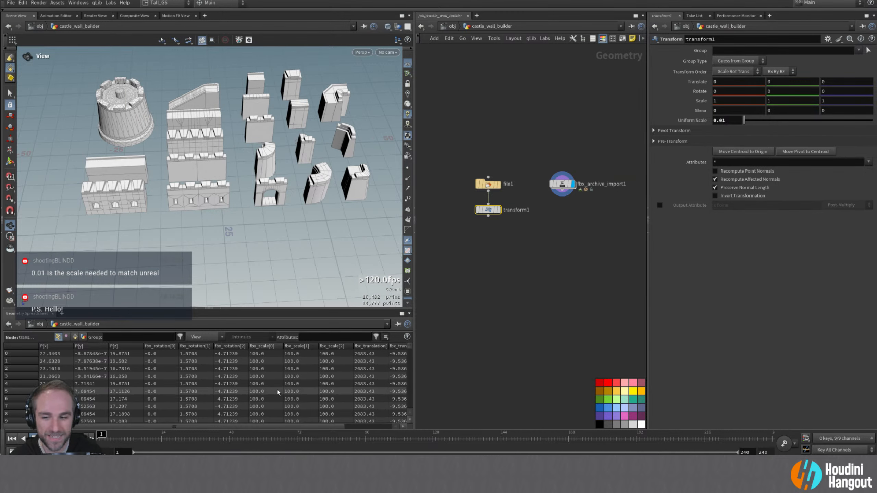
# - Delete the FBX Archive Import node and display transform1 again
pyautogui.click(562, 183)
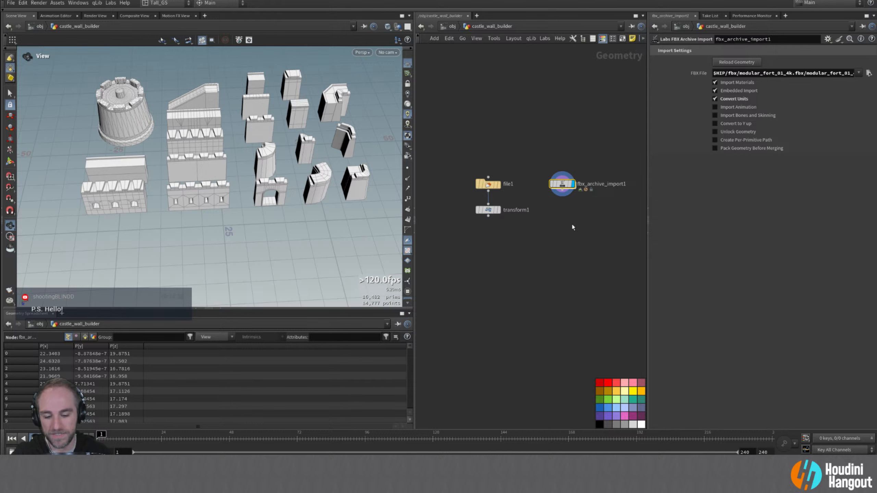
pyautogui.press('Delete')
pyautogui.click(488, 210)
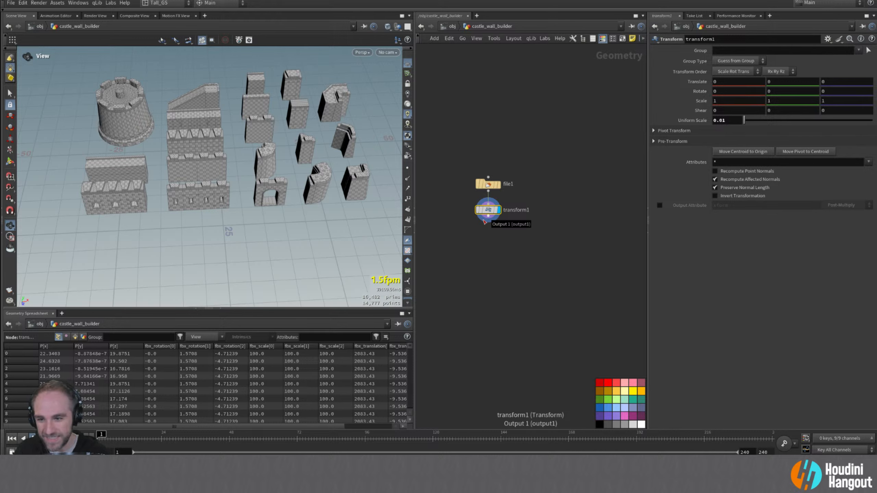
# - Add a For-Each Named Primitive loop below transform1 and widen the gap between its begin and end nodes
pyautogui.click(481, 275)
pyautogui.scroll(1, 481, 275)
pyautogui.moveTo(489, 266); pyautogui.dragTo(525, 260, button='middle')
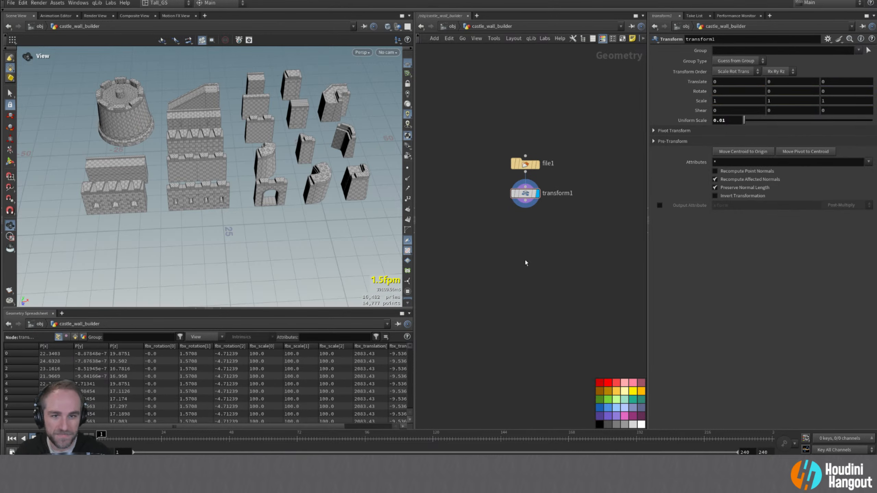
pyautogui.press('Tab')
pyautogui.write('for each named')
pyautogui.press('Return')
pyautogui.click(515, 263)
pyautogui.moveTo(524, 295); pyautogui.dragTo(524, 343)
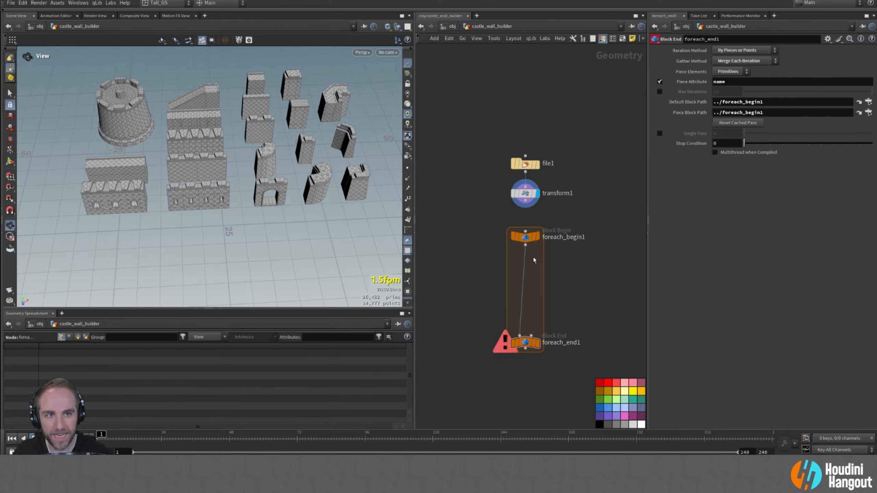
# - Connect transform1 to foreach_begin1, display foreach_end1 and inspect the looped geometry
pyautogui.moveTo(525, 207); pyautogui.dragTo(525, 231)
pyautogui.click(536, 342)
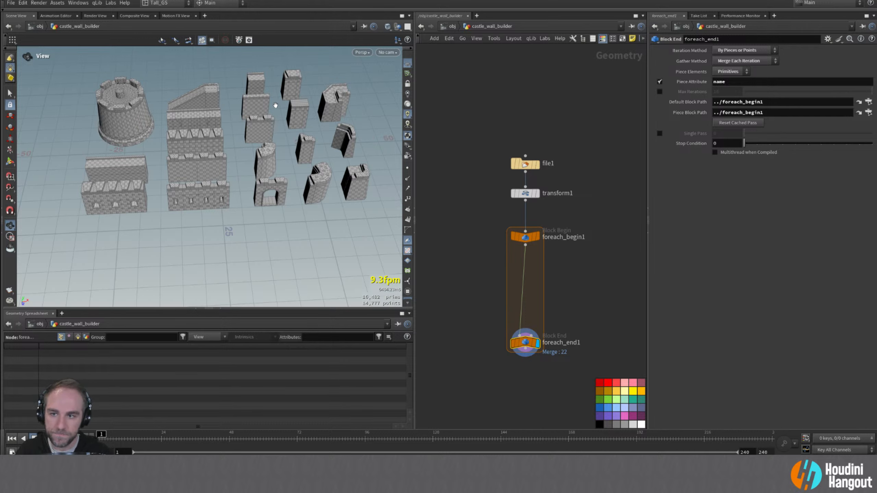
pyautogui.scroll(3, 266, 130)
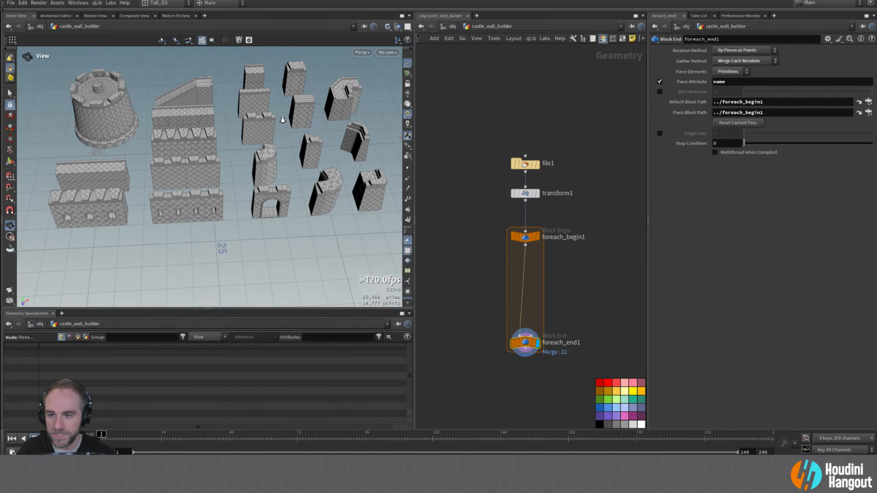
pyautogui.middleClick(523, 343)
pyautogui.moveTo(221, 197); pyautogui.dragTo(242, 186)
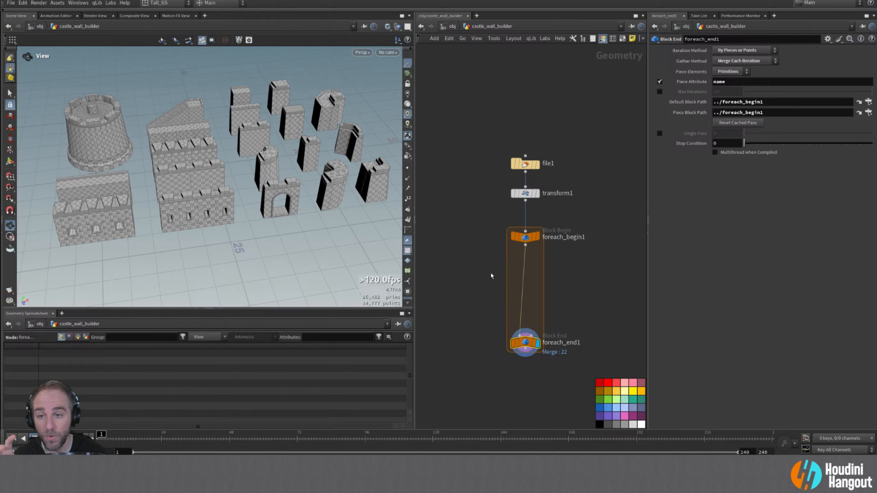
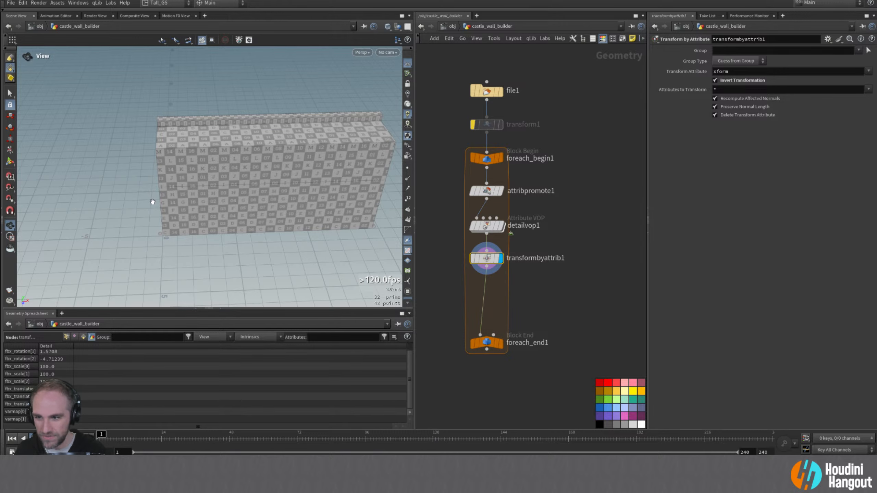
# - Display the output of foreach_end1 to show all the fort pieces moved to the origin
pyautogui.click(500, 342)
pyautogui.scroll(-8, 208, 193)
pyautogui.moveTo(208, 179); pyautogui.dragTo(210, 208)
# - Append a Blast node below foreach_end1 and display it
pyautogui.click(487, 349)
pyautogui.press('Tab')
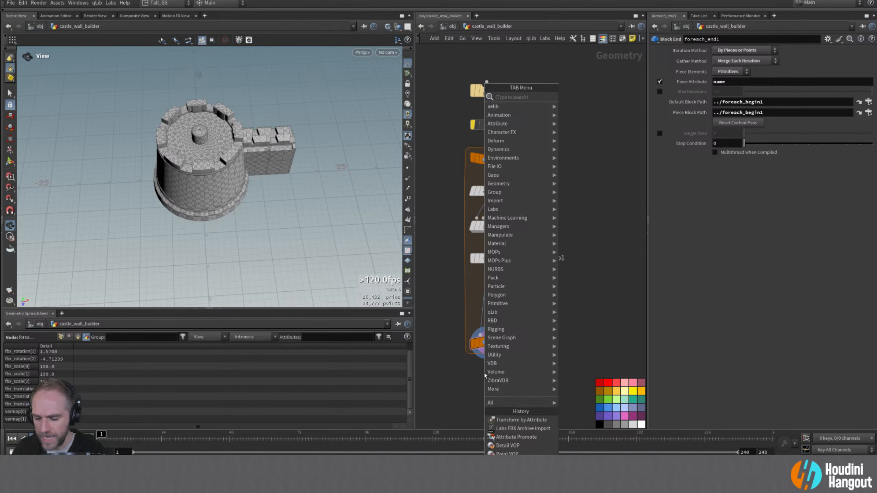
pyautogui.write('blast')
pyautogui.press('Return')
pyautogui.press('Return')
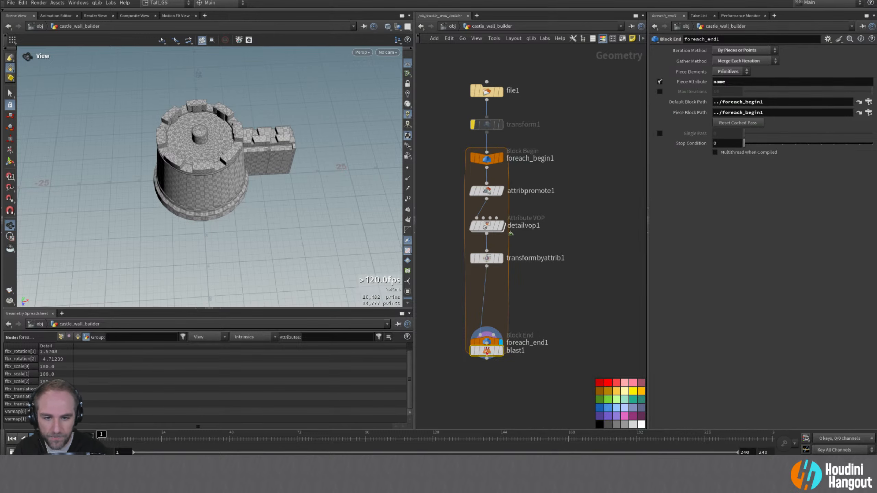
pyautogui.moveTo(478, 418); pyautogui.dragTo(475, 384, button='middle')
pyautogui.moveTo(485, 343); pyautogui.dragTo(486, 395)
pyautogui.click(497, 393)
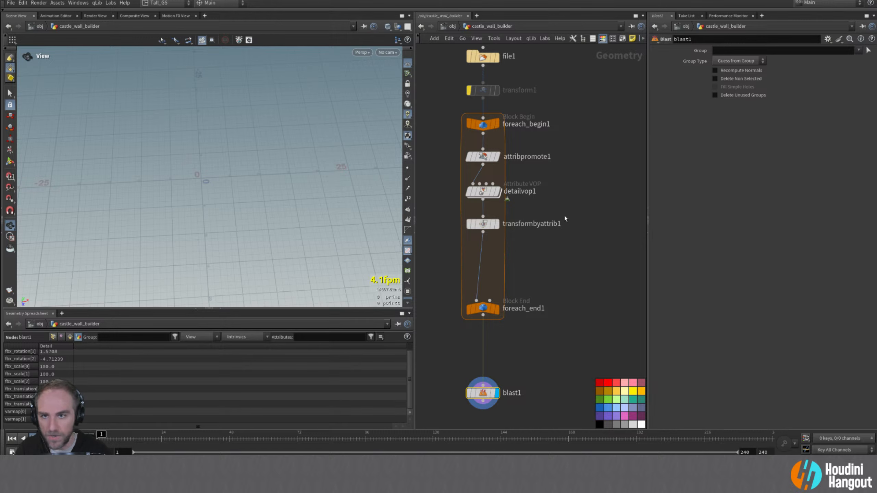
# - Set the Blast group to the round tower by selecting it through its name attribute
pyautogui.click(868, 51)
pyautogui.click(237, 40)
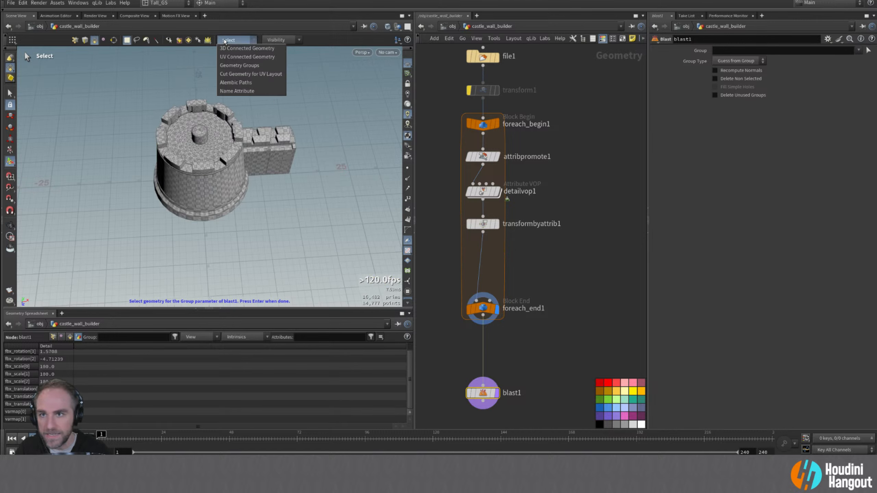
pyautogui.click(227, 92)
pyautogui.click(205, 163)
pyautogui.press('Return')
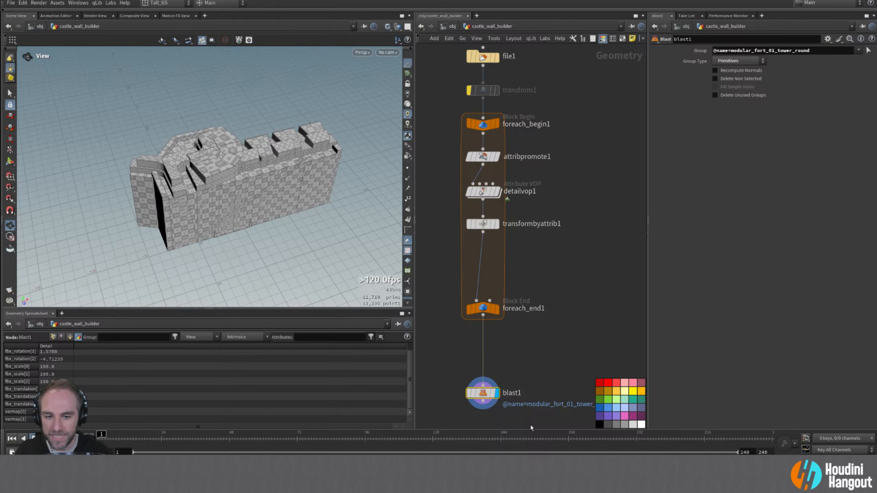
# - Delete the Blast node and move foreach_end1 up closer to transformbyattrib1
pyautogui.press('Delete')
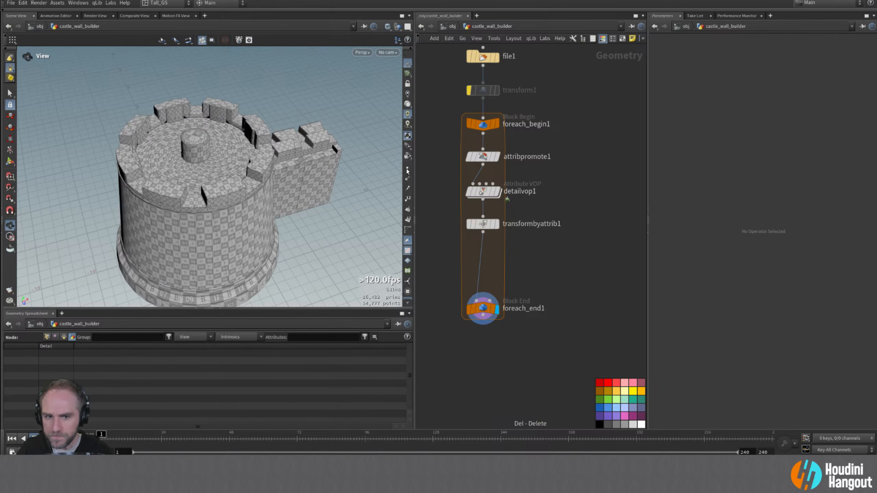
pyautogui.scroll(-3, 297, 212)
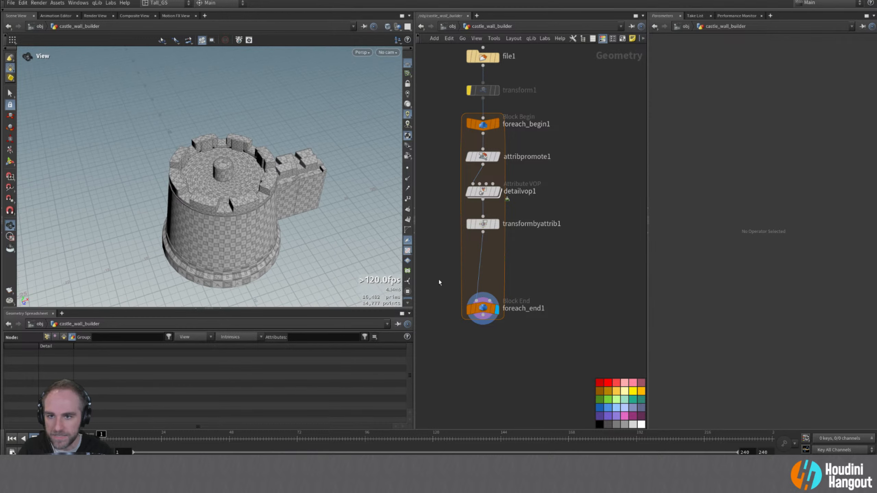
pyautogui.moveTo(484, 308)
pyautogui.moveTo(484, 309); pyautogui.dragTo(484, 266)
# - Switch the geometry spreadsheet to point attributes
pyautogui.scroll(-3, 310, 165)
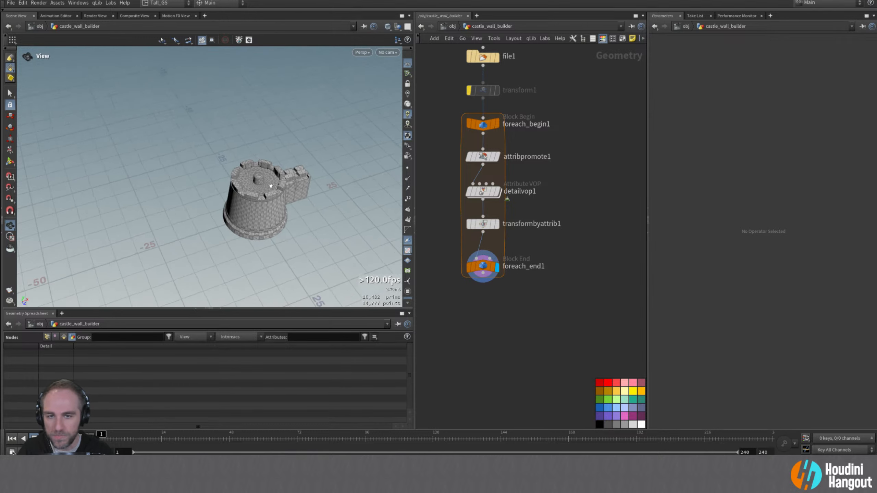
pyautogui.moveTo(311, 165); pyautogui.dragTo(387, 162)
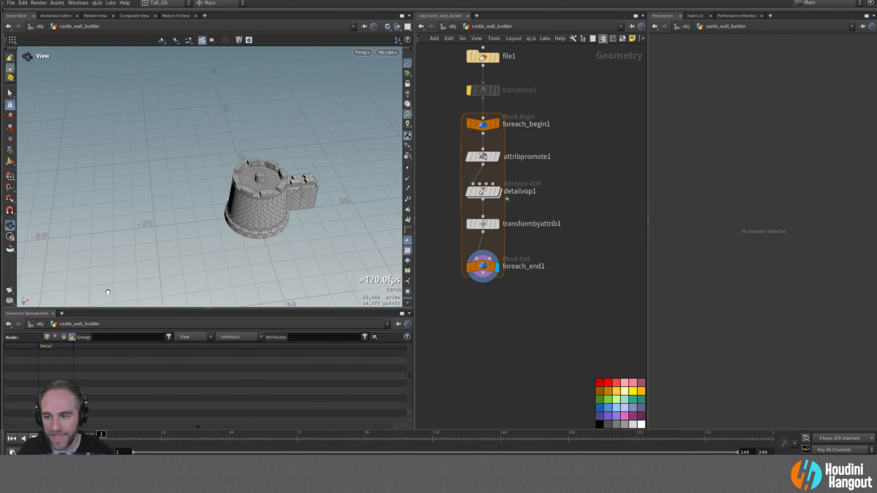
pyautogui.click(46, 337)
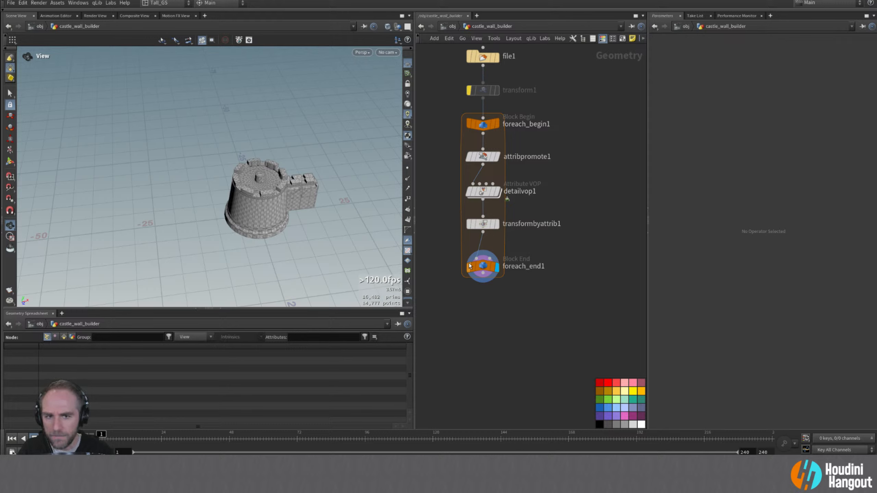
# - Append an Assemble node below foreach_end1 and display it
pyautogui.moveTo(480, 267)
pyautogui.mouseDown()
pyautogui.moveTo(479, 313)
pyautogui.moveTo(482, 264)
pyautogui.mouseUp()
pyautogui.click(64, 337)
pyautogui.click(55, 337)
pyautogui.click(48, 337)
pyautogui.click(482, 271)
pyautogui.press('Tab')
pyautogui.write('assem')
pyautogui.press('Return')
pyautogui.click(482, 309)
pyautogui.click(497, 308)
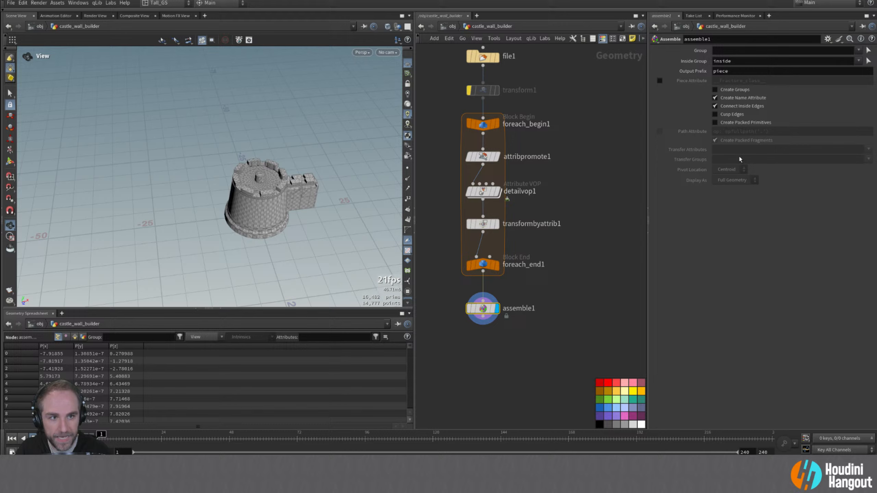
# - Turn off Create Name Attribute and turn on Create Packed Primitives on the Assemble node
pyautogui.click(74, 337)
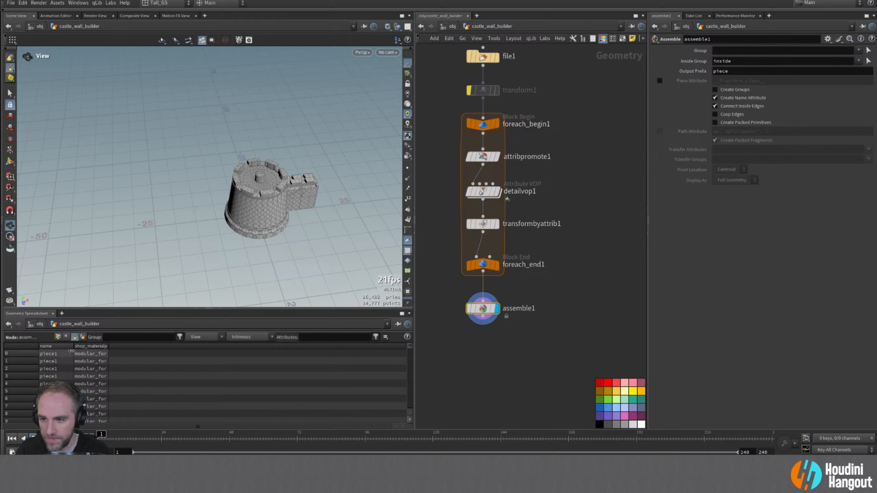
pyautogui.click(714, 98)
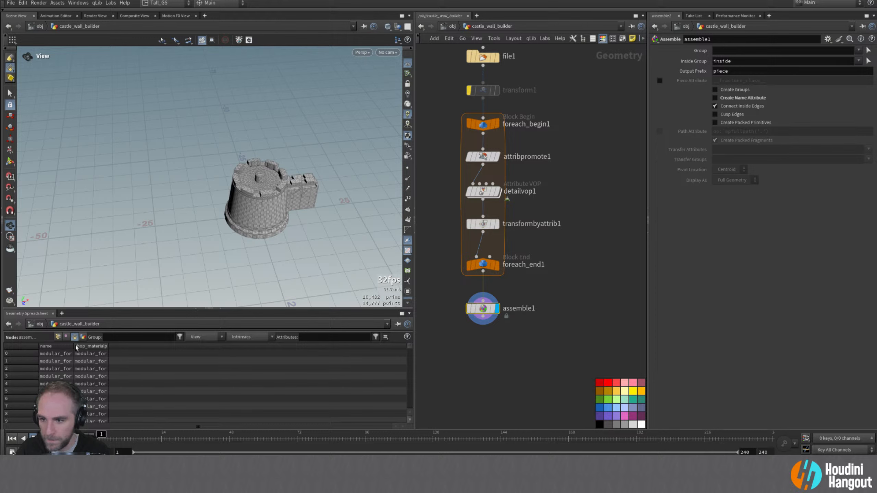
pyautogui.moveTo(73, 346); pyautogui.dragTo(146, 346)
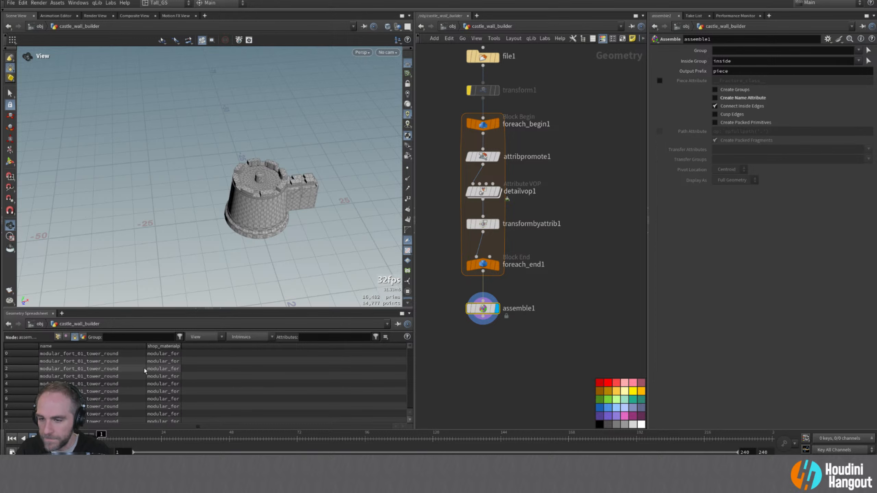
pyautogui.click(715, 122)
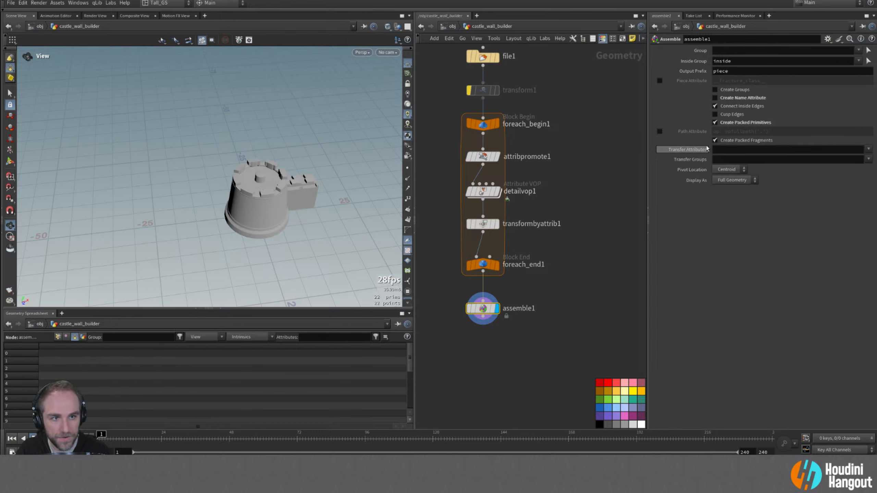
pyautogui.click(57, 337)
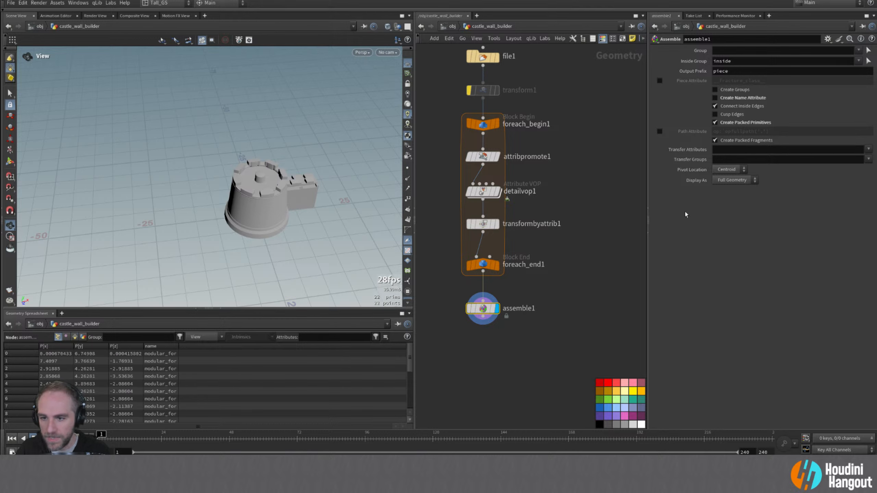
# - Try transferring the name attribute to the packed primitives, and reset Transfer Attributes to empty
pyautogui.click(868, 149)
pyautogui.click(860, 168)
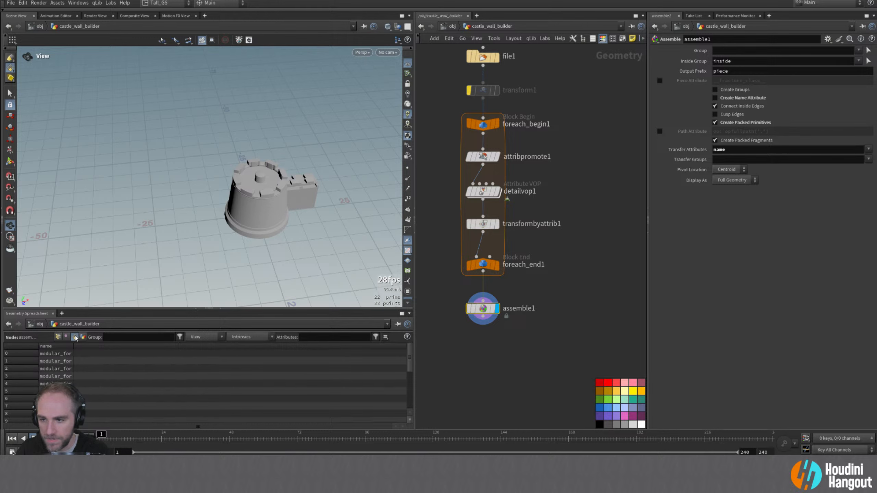
pyautogui.keyDown('ctrl'); pyautogui.middleClick(693, 149); pyautogui.keyUp('ctrl')
pyautogui.click(75, 337)
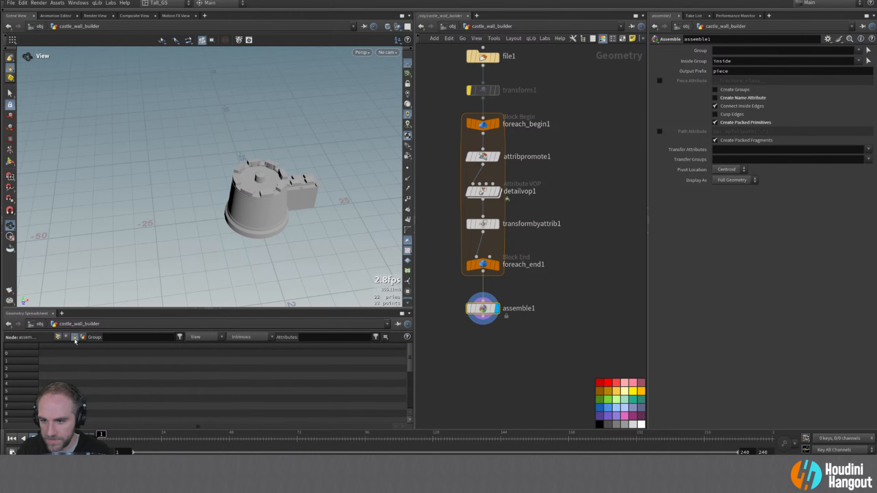
pyautogui.click(57, 337)
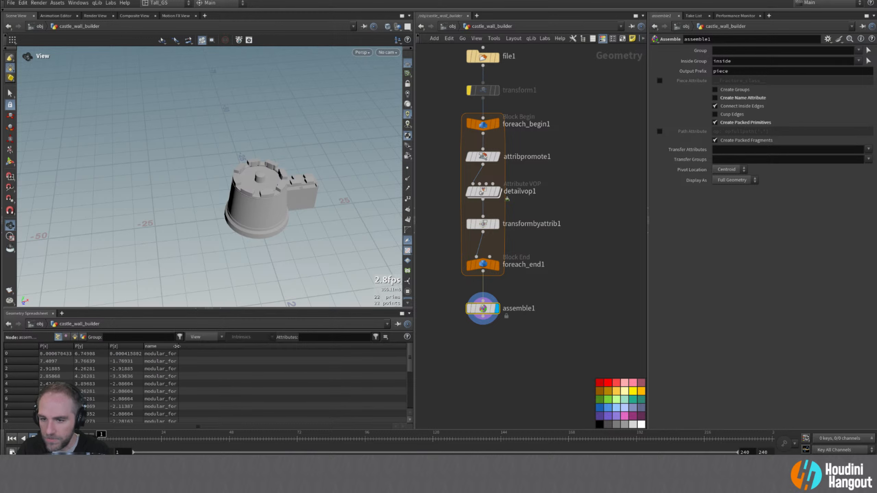
pyautogui.moveTo(177, 346)
pyautogui.mouseDown()
pyautogui.moveTo(308, 343)
pyautogui.moveTo(178, 346)
pyautogui.mouseUp()
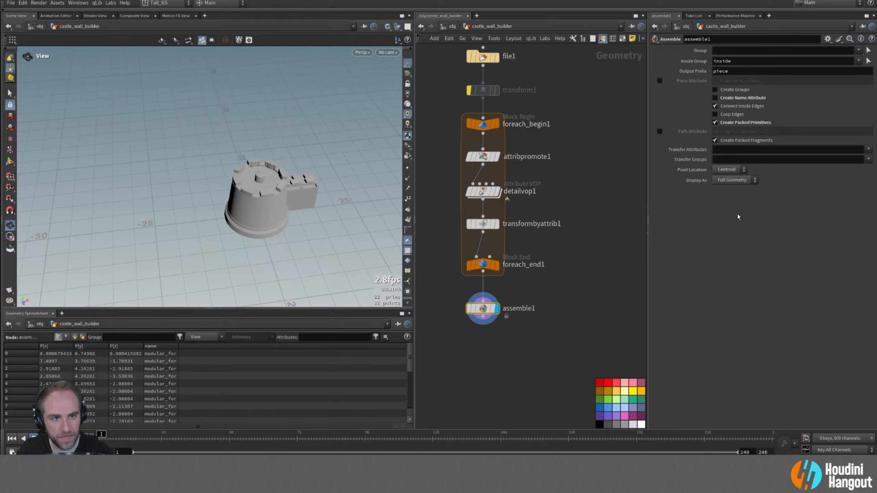
# - Set the Assemble node's pivot location to Origin
pyautogui.click(729, 169)
pyautogui.click(725, 177)
pyautogui.click(10, 187)
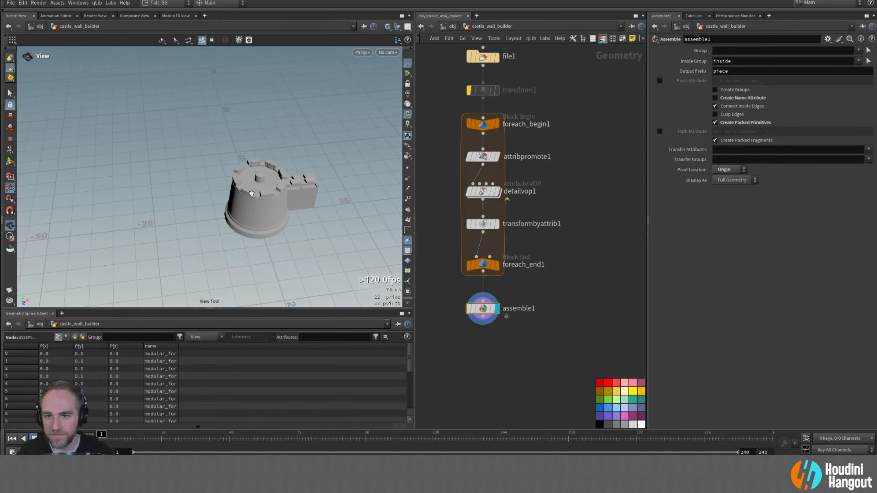
# - Examine the overlapping packed pieces from below, and widen the spreadsheet's name column to read the full piece names
pyautogui.moveTo(248, 193); pyautogui.dragTo(299, 101)
pyautogui.moveTo(260, 194); pyautogui.dragTo(296, 177, button='right')
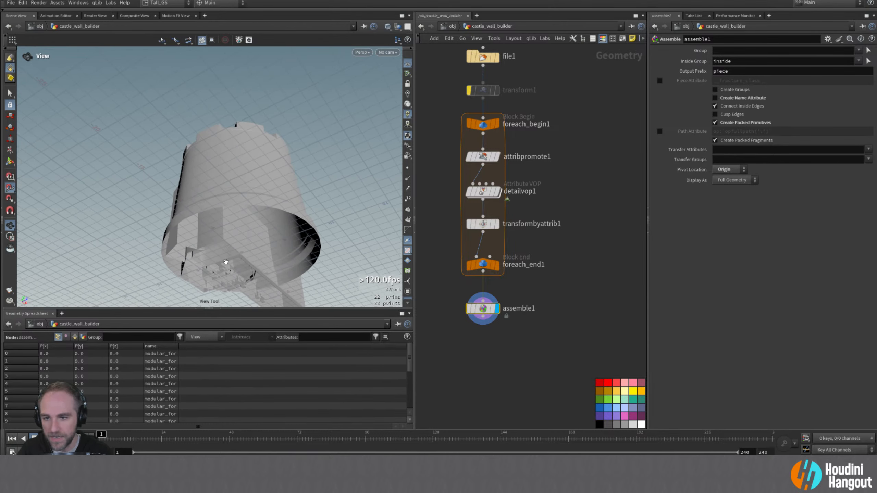
pyautogui.moveTo(247, 254); pyautogui.dragTo(246, 270)
pyautogui.moveTo(246, 262); pyautogui.dragTo(278, 220, button='right')
pyautogui.moveTo(277, 220); pyautogui.dragTo(271, 243)
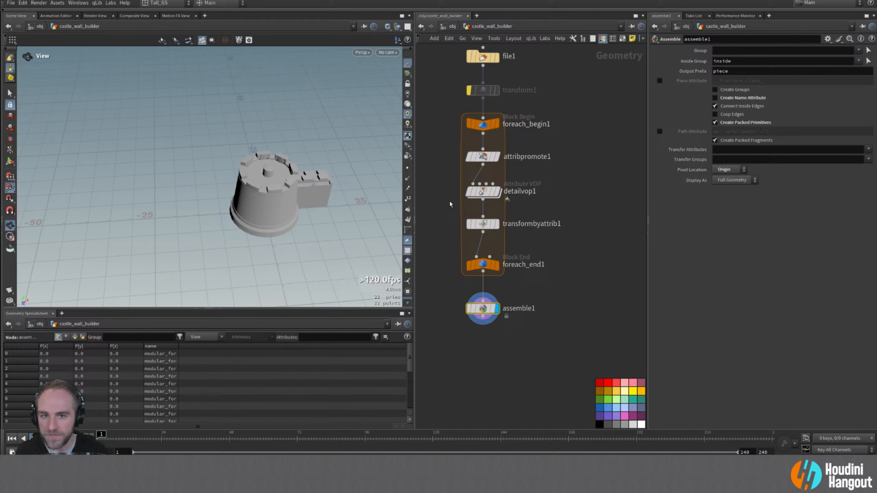
pyautogui.press('h')
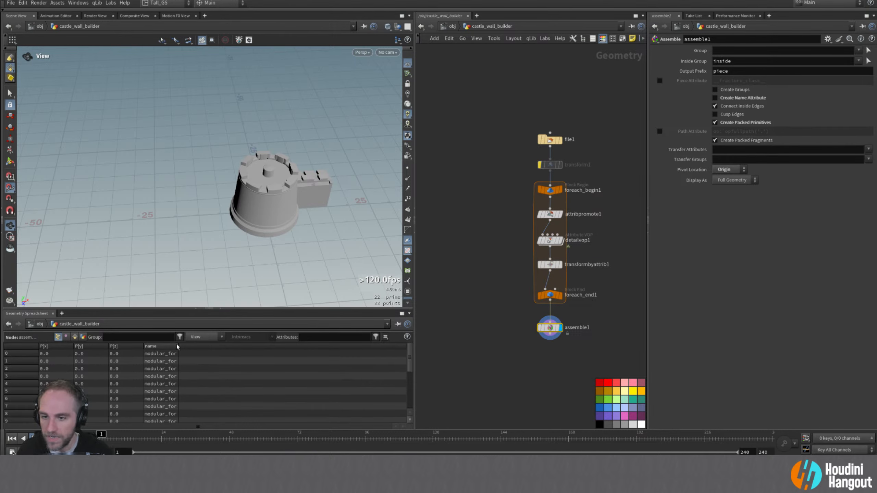
pyautogui.moveTo(178, 345); pyautogui.dragTo(308, 345)
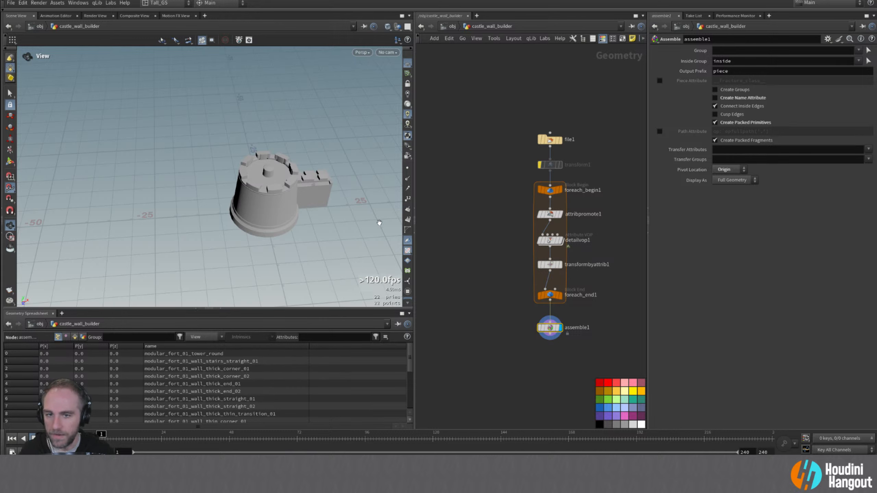
# - Add a separate Curve node beside the file1 branch and display it
pyautogui.scroll(-5, 221, 179)
pyautogui.scroll(-3, 449, 166)
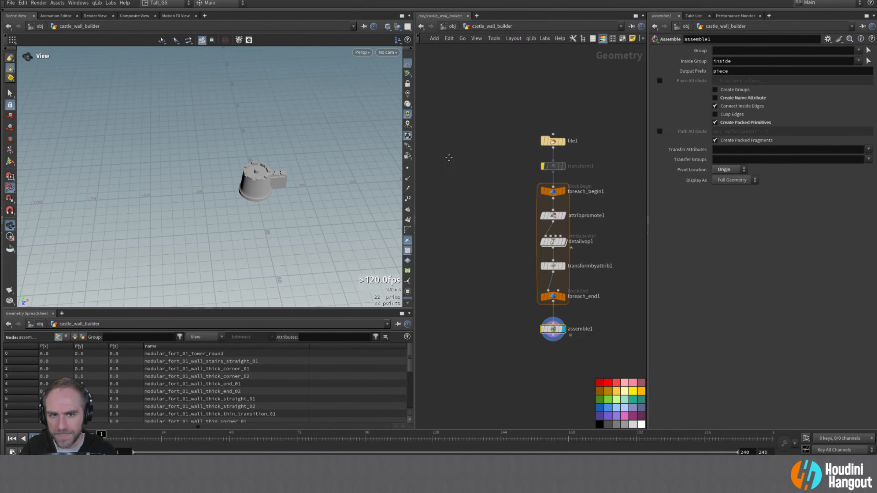
pyautogui.scroll(2, 449, 171)
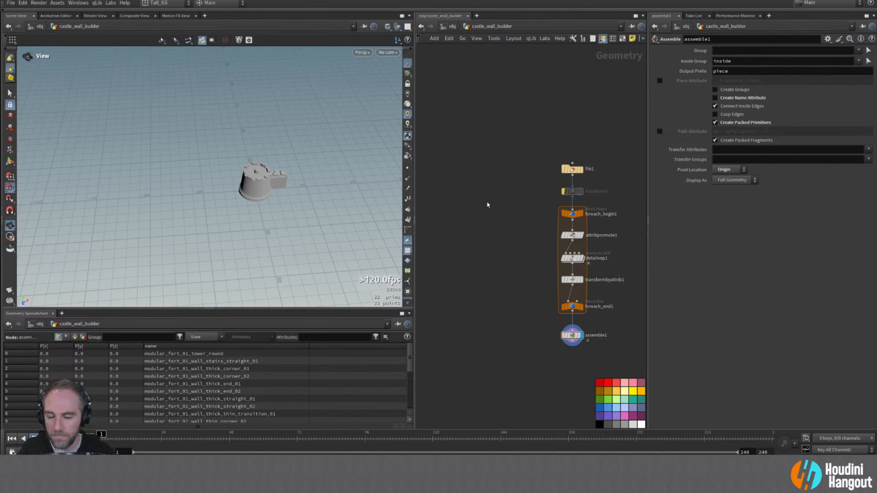
pyautogui.press('Tab')
pyautogui.write('curve')
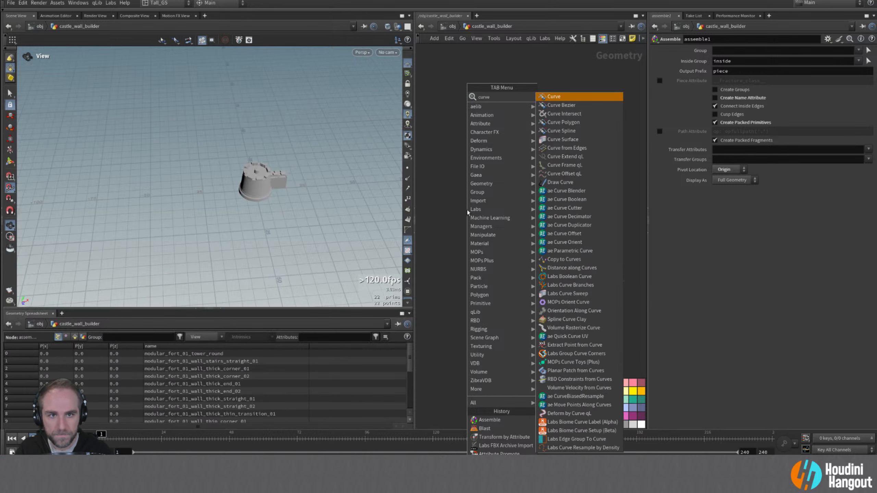
pyautogui.press('Return')
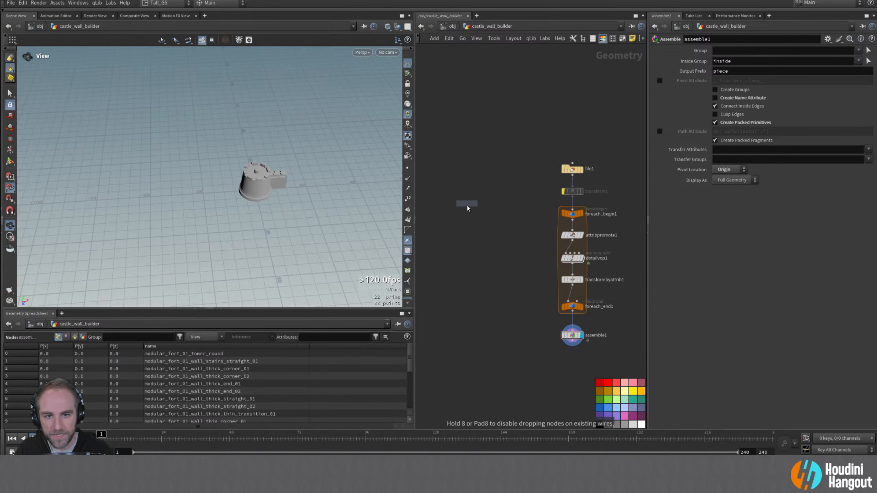
pyautogui.click(464, 196)
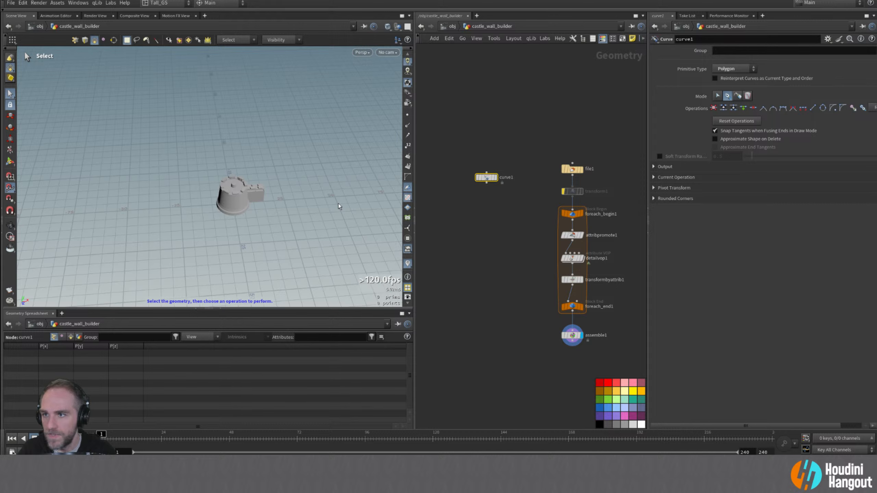
pyautogui.click(495, 180)
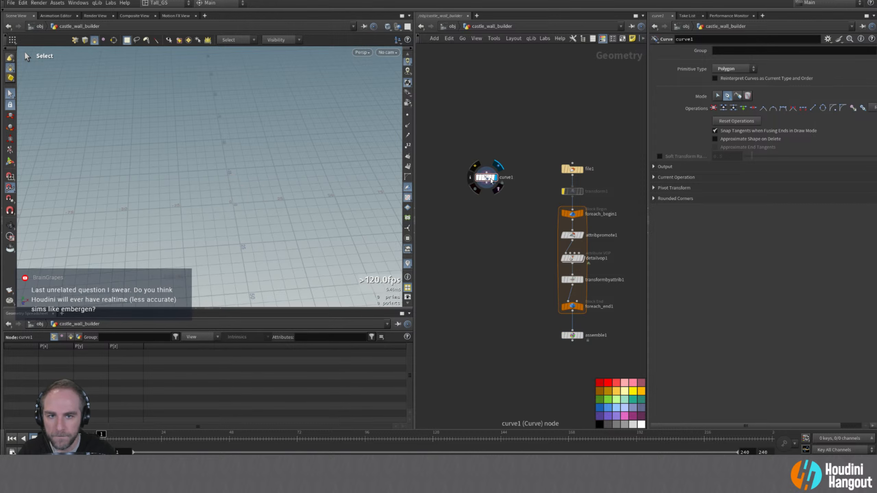
# - Draw a closed six-point, roughly L-shaped polygon on the ground grid with the Curve tool, about 125 by 72 units
pyautogui.press('Return')
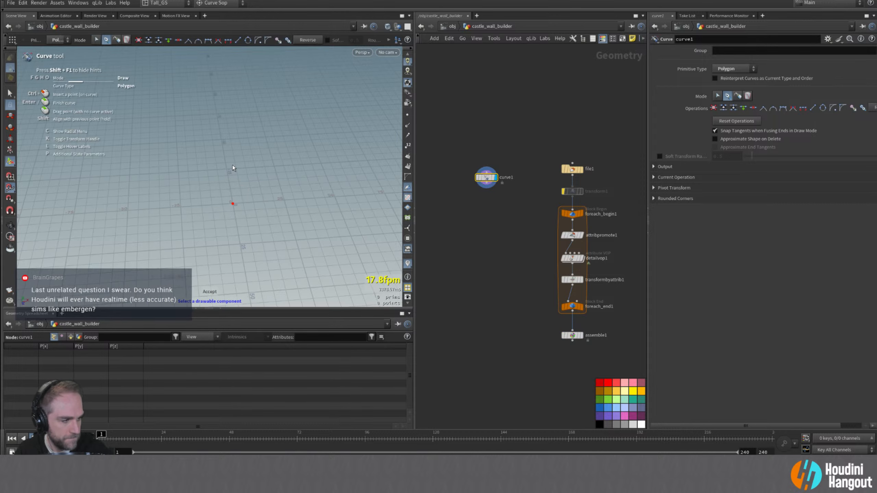
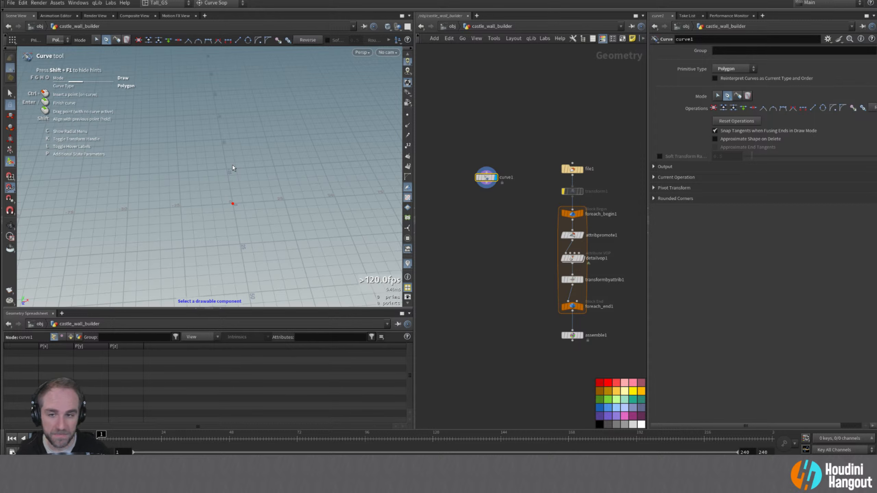
pyautogui.press('Escape')
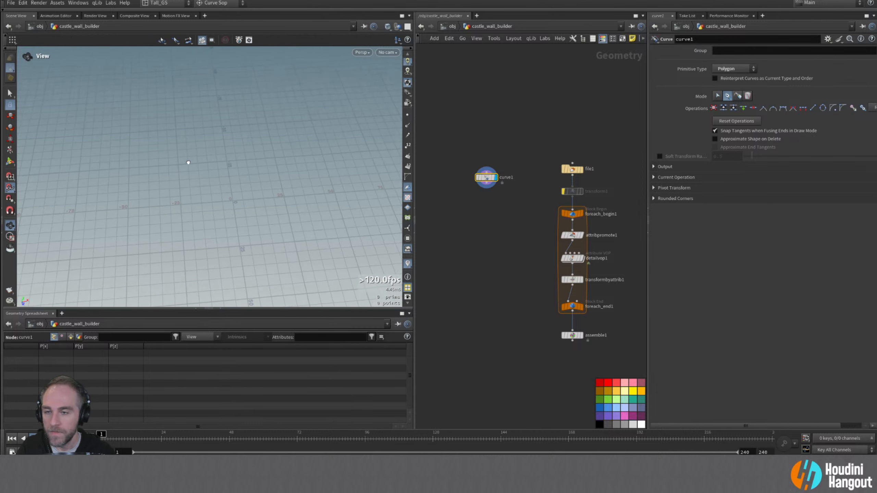
pyautogui.moveTo(188, 163); pyautogui.dragTo(231, 119, button='right')
pyautogui.moveTo(237, 142); pyautogui.dragTo(208, 137, button='middle')
pyautogui.press('Return')
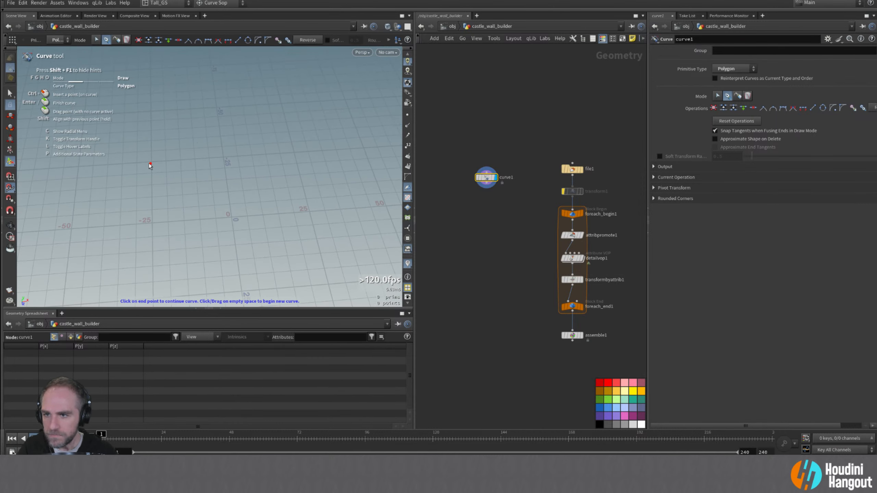
pyautogui.moveTo(144, 144)
pyautogui.keyDown('alt'); pyautogui.mouseDown(button='right')
pyautogui.moveTo(123, 145)
pyautogui.moveTo(120, 127)
pyautogui.moveTo(143, 137)
pyautogui.mouseUp(button='right'); pyautogui.keyUp('alt')
pyautogui.keyDown('alt'); pyautogui.moveTo(198, 139); pyautogui.dragTo(165, 141, button='right'); pyautogui.keyUp('alt')
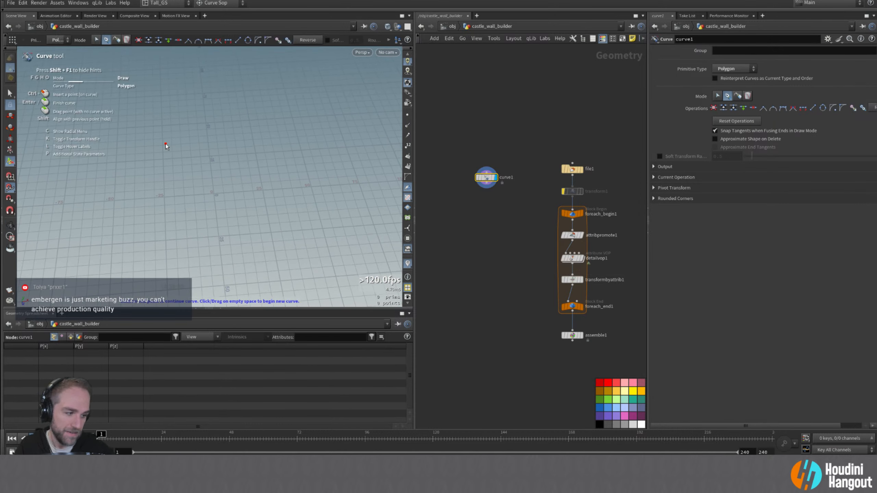
pyautogui.keyDown('alt'); pyautogui.moveTo(174, 142); pyautogui.dragTo(119, 136, button='right'); pyautogui.keyUp('alt')
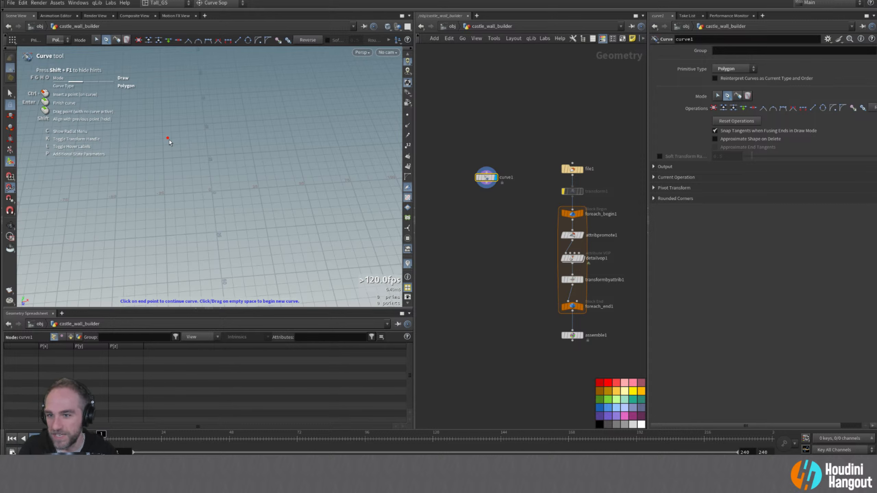
pyautogui.keyDown('alt'); pyautogui.moveTo(227, 119); pyautogui.dragTo(172, 151, button='right'); pyautogui.keyUp('alt')
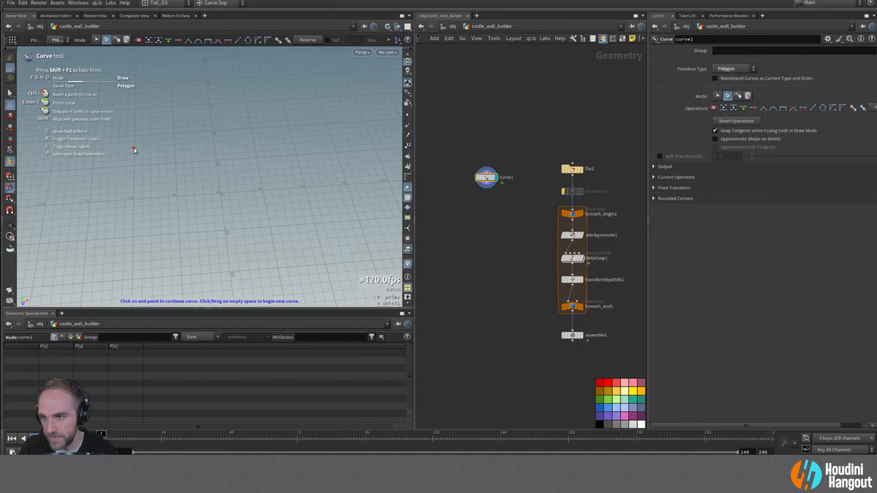
pyautogui.click(135, 148)
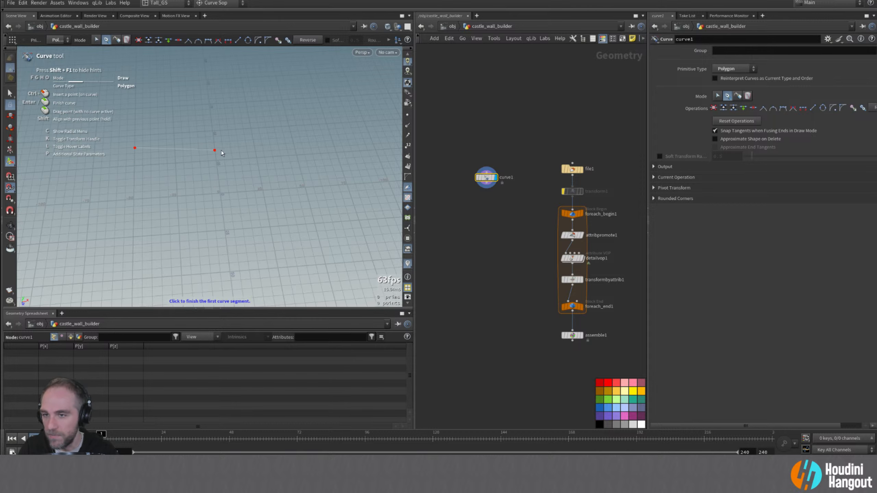
pyautogui.click(332, 136)
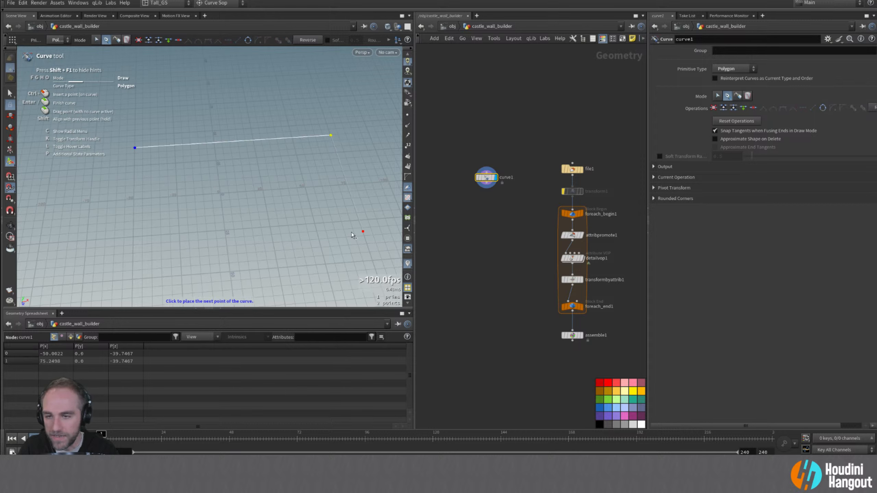
pyautogui.click(352, 234)
pyautogui.click(242, 240)
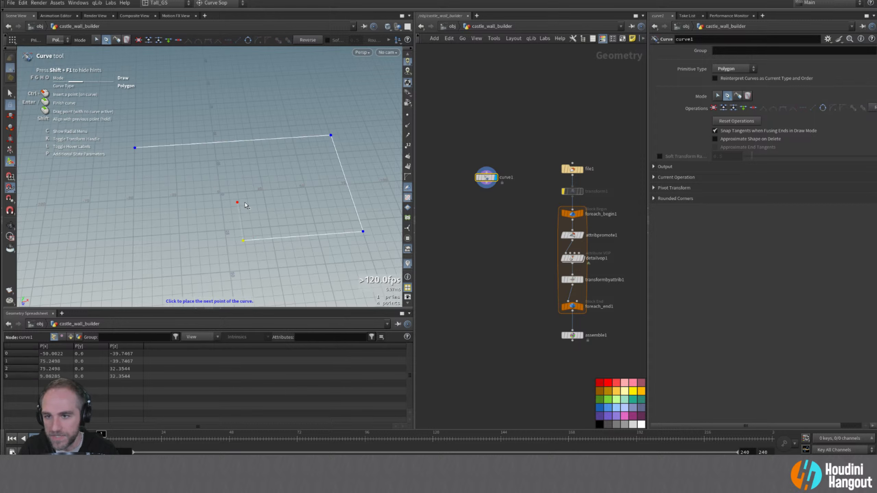
pyautogui.click(245, 204)
pyautogui.keyDown('shift'); pyautogui.click(178, 206); pyautogui.keyUp('shift')
pyautogui.click(135, 148)
# - Examine the closed polygon from several angles and check the Curve node's information
pyautogui.scroll(-3, 194, 161)
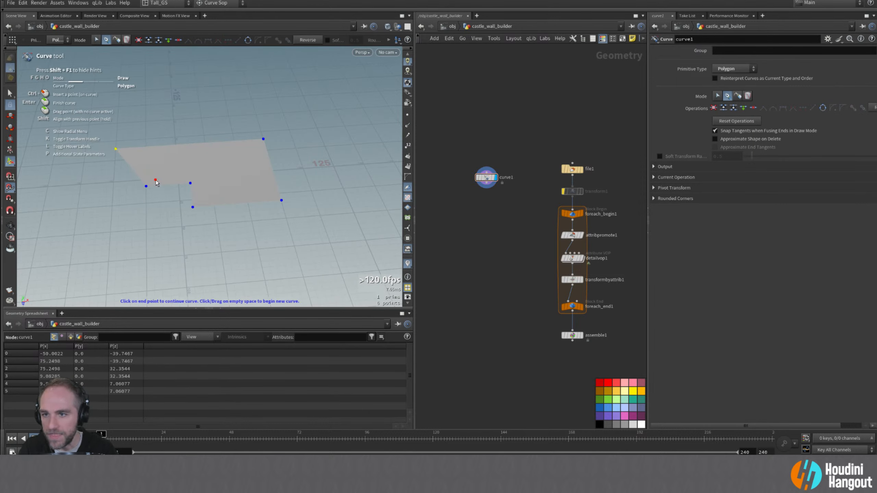
pyautogui.keyDown('alt'); pyautogui.moveTo(156, 183); pyautogui.dragTo(191, 179); pyautogui.keyUp('alt')
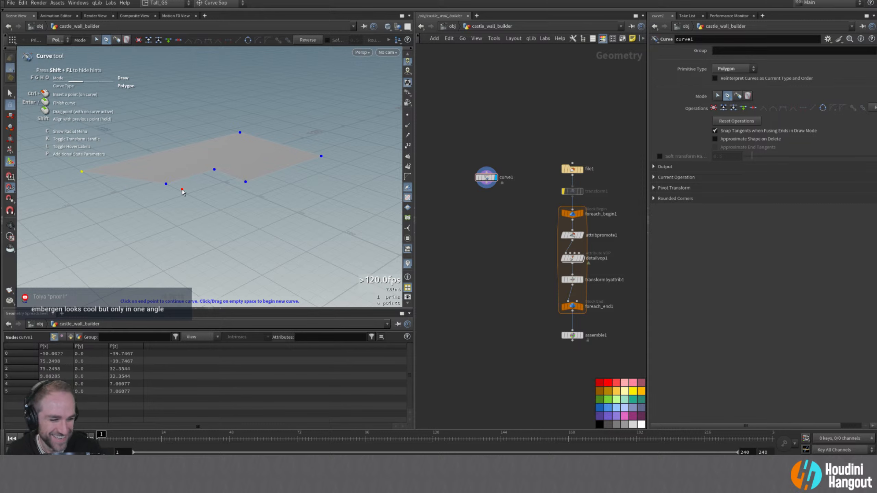
pyautogui.keyDown('alt'); pyautogui.moveTo(181, 191); pyautogui.dragTo(176, 259); pyautogui.keyUp('alt')
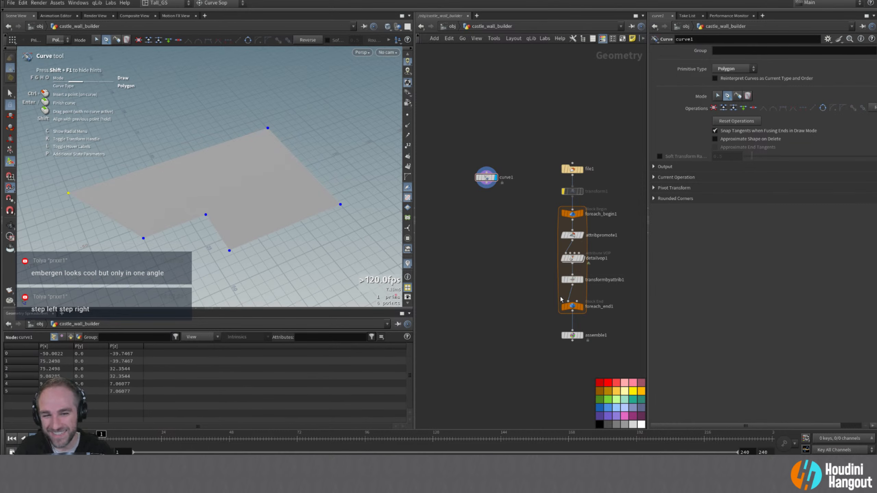
pyautogui.middleClick(487, 178)
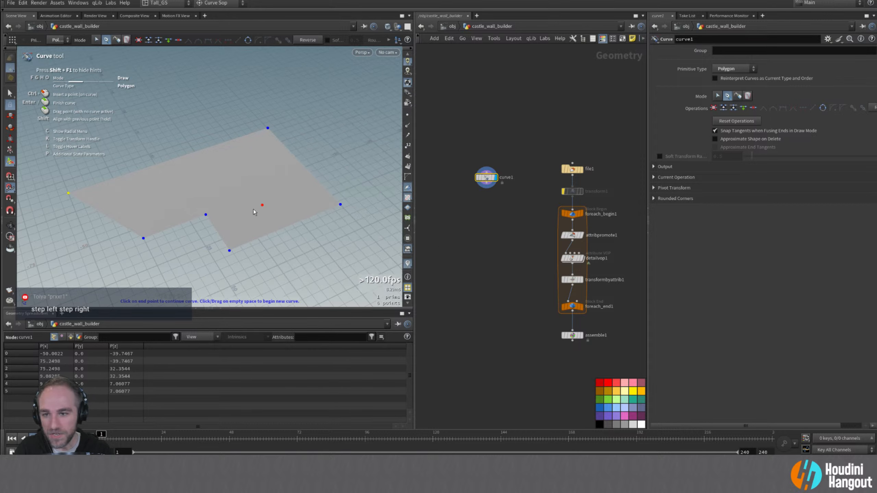
# - Add a Copy to Points node and feed the curve1 output into its target points input
pyautogui.keyDown('alt'); pyautogui.moveTo(254, 204); pyautogui.dragTo(252, 175); pyautogui.keyUp('alt')
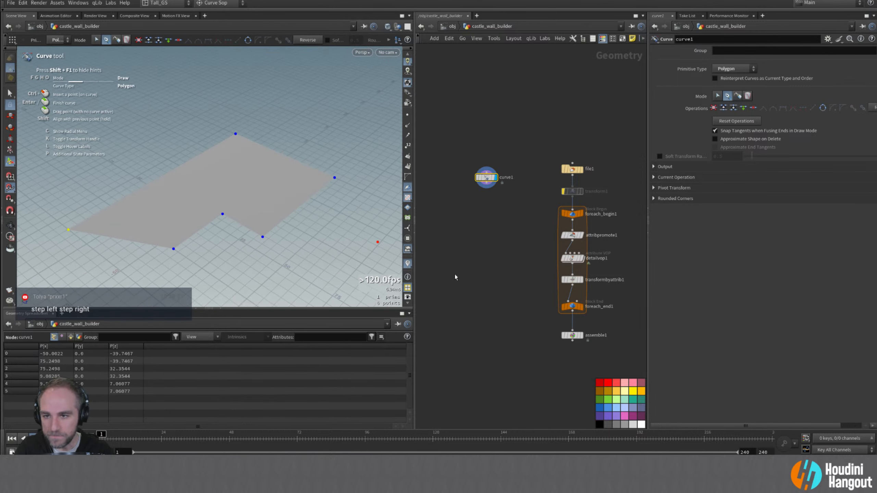
pyautogui.moveTo(501, 297); pyautogui.dragTo(455, 222, button='middle')
pyautogui.press('Tab')
pyautogui.write('copy')
pyautogui.press('Return')
pyautogui.click(493, 315)
pyautogui.moveTo(433, 178); pyautogui.dragTo(471, 342)
# - Add a Blast node fed by the packed pieces from assemble1
pyautogui.press('Tab')
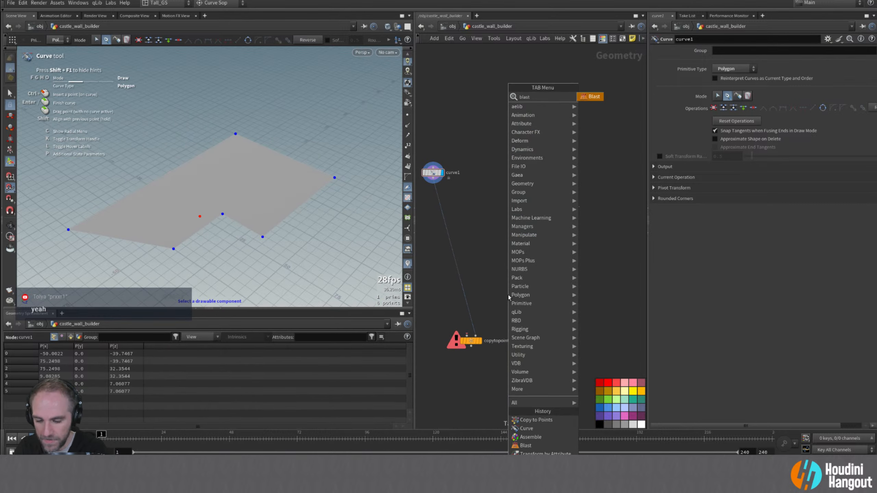
pyautogui.write('blast')
pyautogui.press('Return')
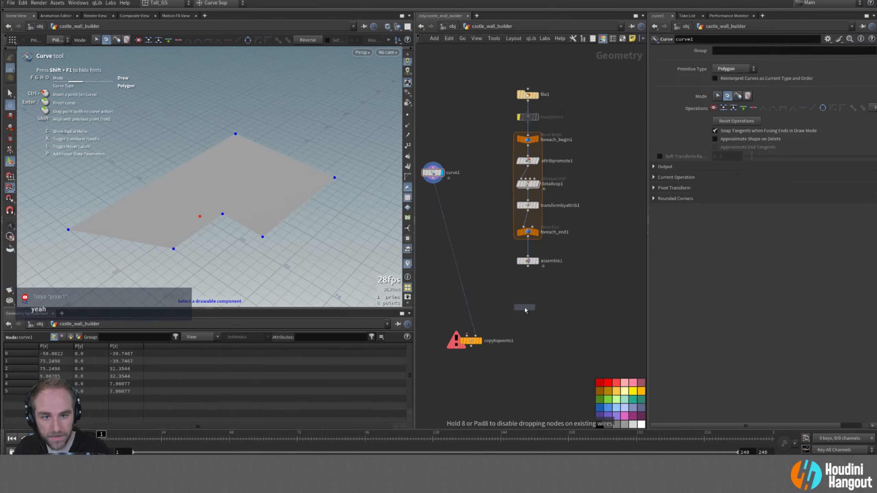
pyautogui.click(501, 296)
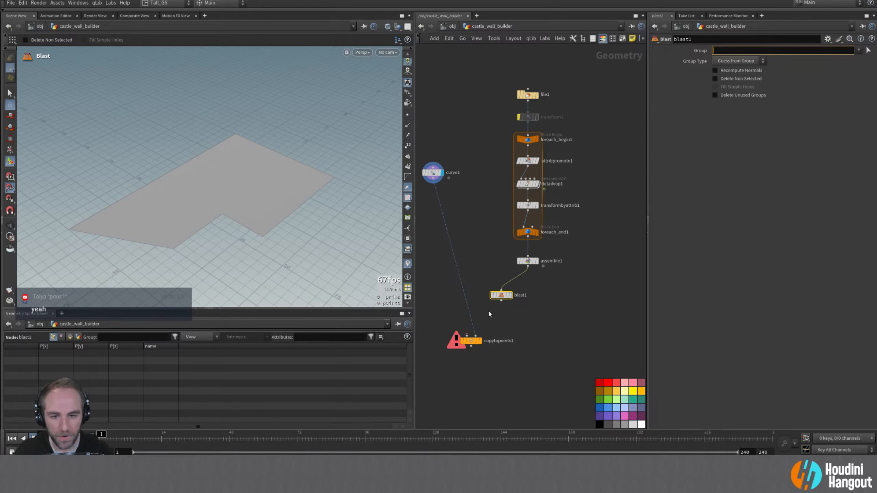
# - Set the Blast group type to Points, pick the modular_fort_01_tower_round piece as the group, and enable Delete Non Selected
pyautogui.click(861, 50)
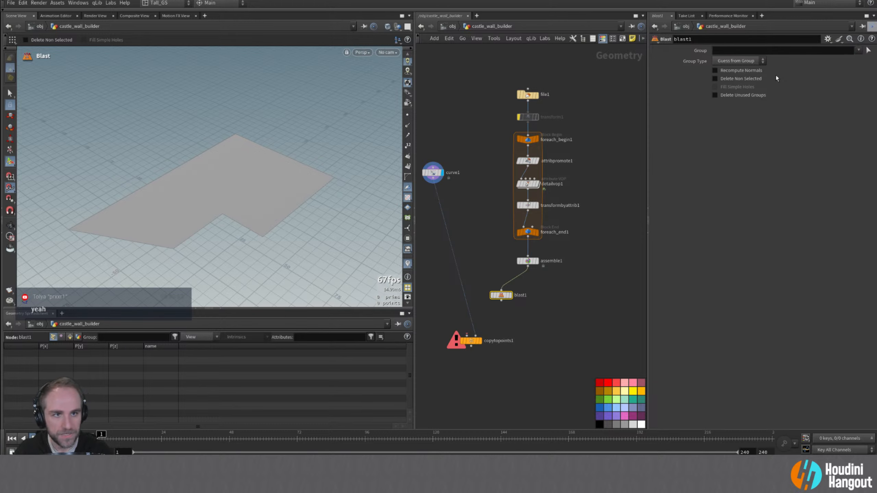
pyautogui.click(735, 61)
pyautogui.click(722, 95)
pyautogui.click(868, 50)
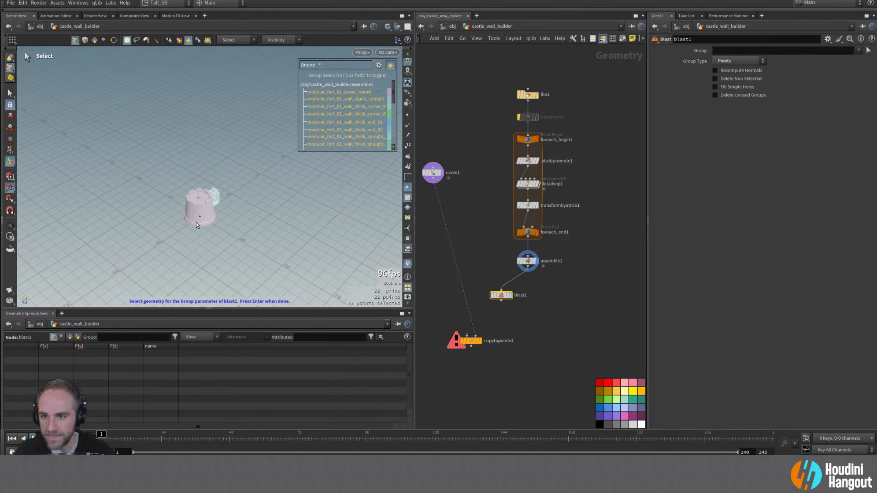
pyautogui.click(333, 92)
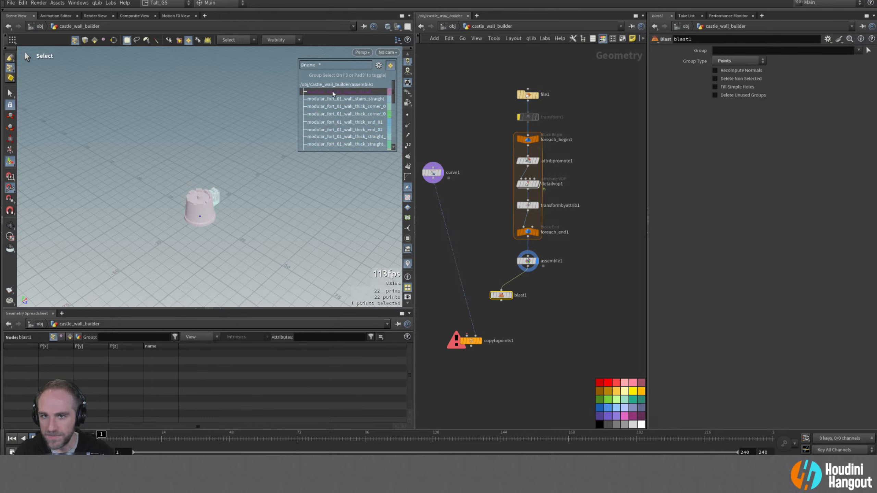
pyautogui.press('Return')
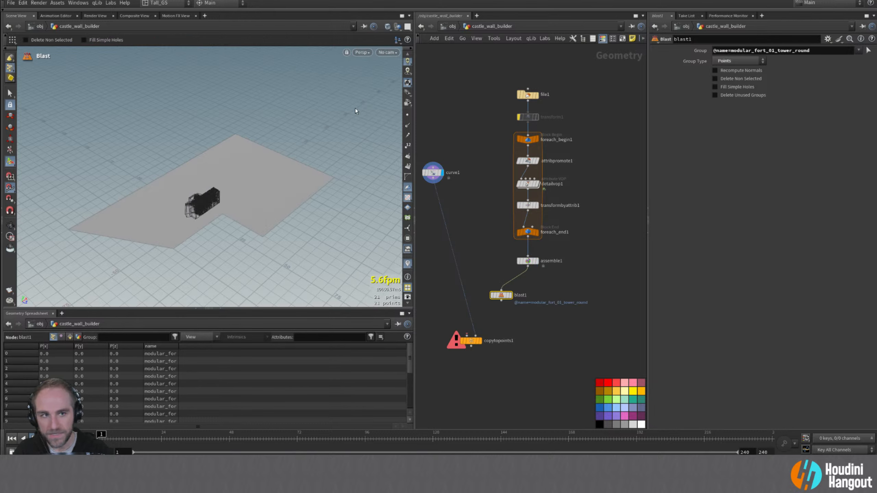
pyautogui.click(715, 79)
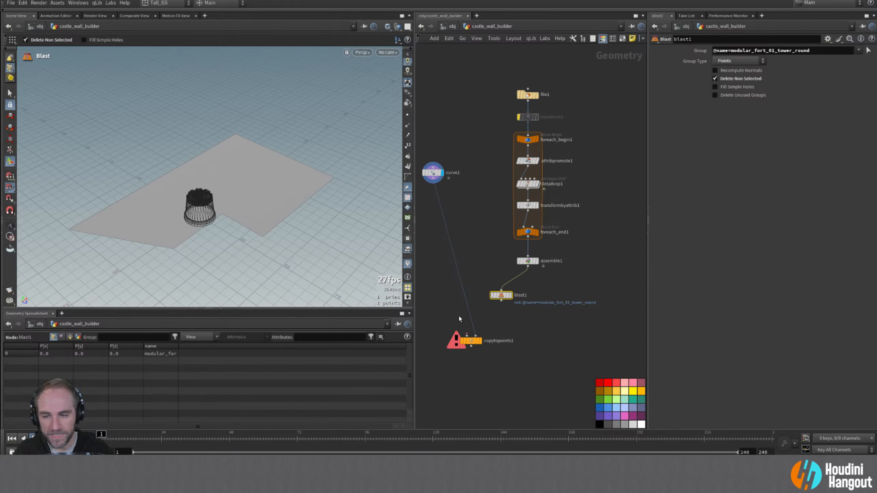
# - Display the Blast node and inspect the isolated round tower and its name attribute in the spreadsheet
pyautogui.click(513, 284)
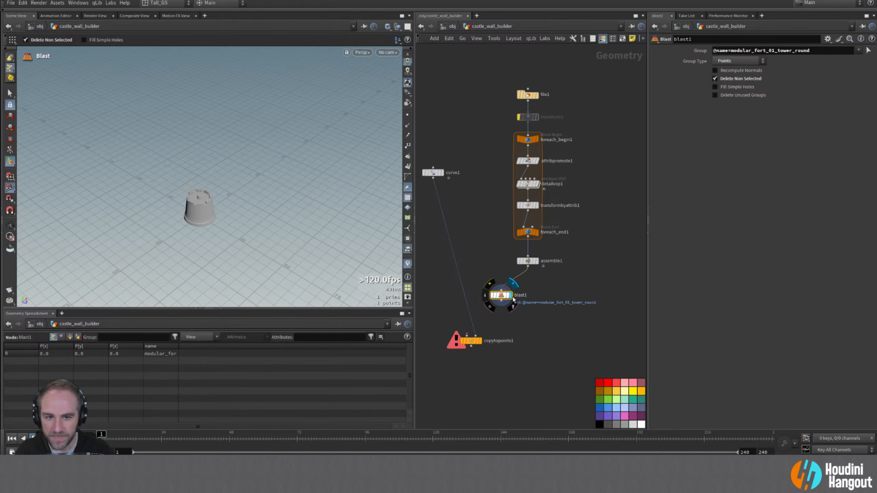
pyautogui.press('Escape')
pyautogui.press('Return')
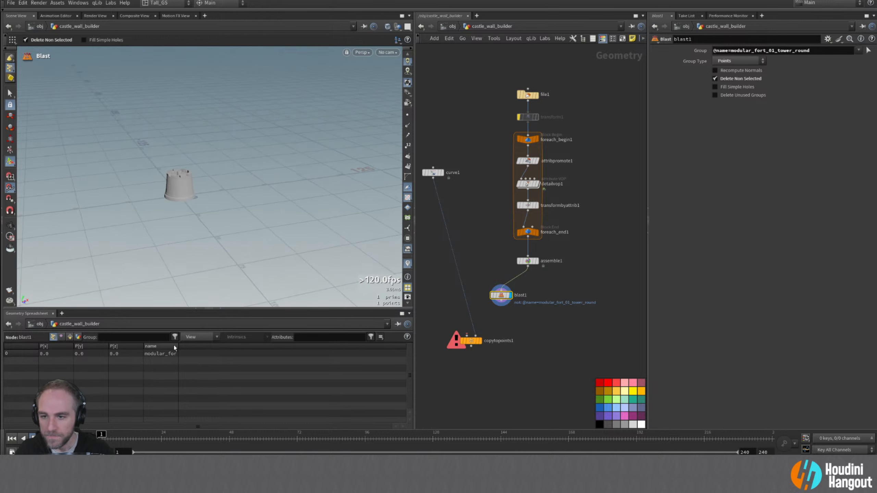
pyautogui.moveTo(178, 349); pyautogui.dragTo(233, 350)
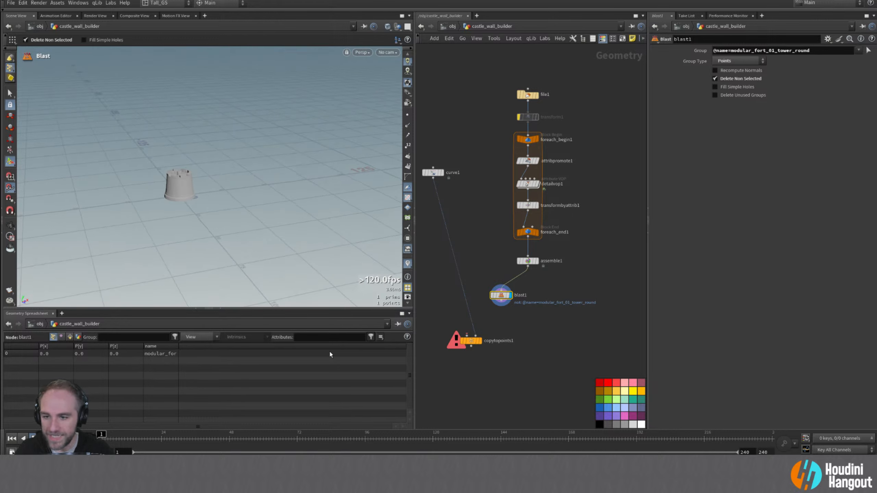
# - Connect the Blast output as the Copy to Points source and display the towers copied onto the curve points
pyautogui.moveTo(467, 335); pyautogui.dragTo(500, 301)
pyautogui.click(481, 342)
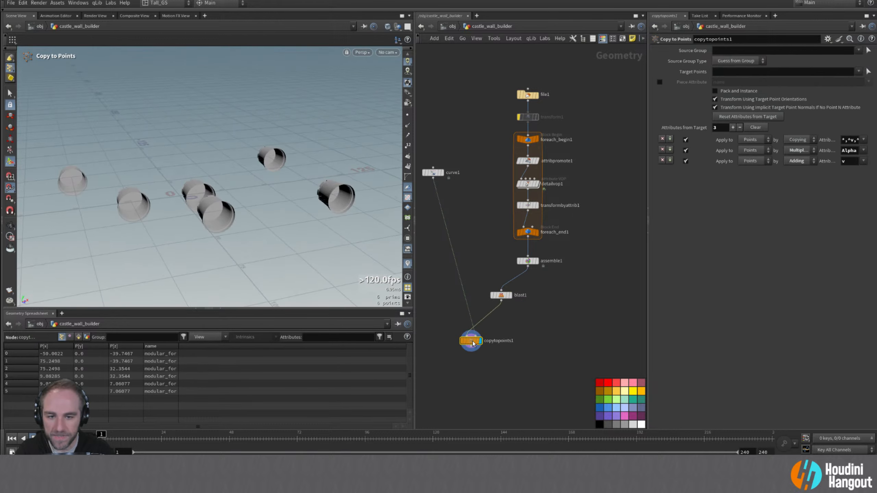
pyautogui.keyDown('alt'); pyautogui.moveTo(264, 220); pyautogui.dragTo(321, 193); pyautogui.keyUp('alt')
# - Insert an Orientation Along Curve node between curve1 and the Copy to Points node, aligned below curve1
pyautogui.press('Tab')
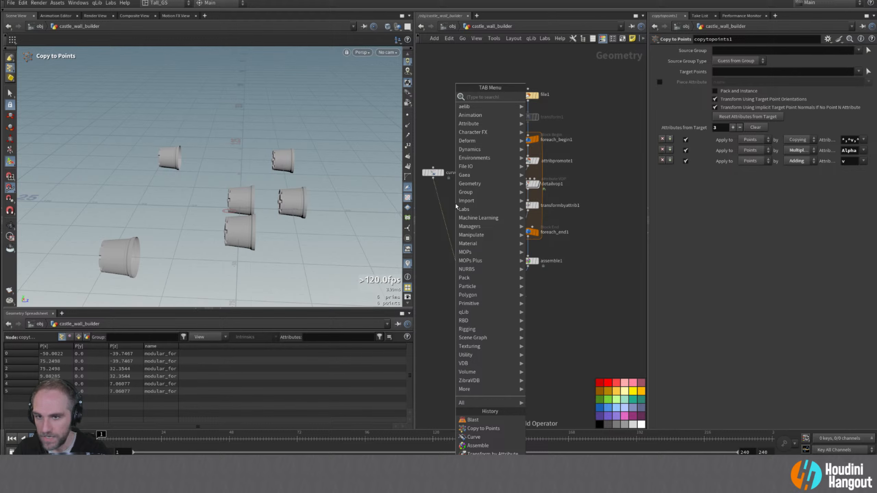
pyautogui.click(432, 217)
pyautogui.press('Tab')
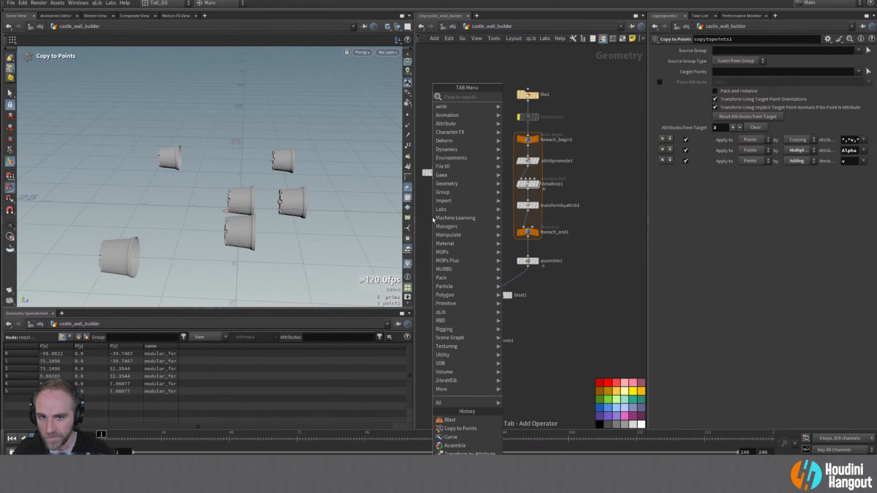
pyautogui.write('orient')
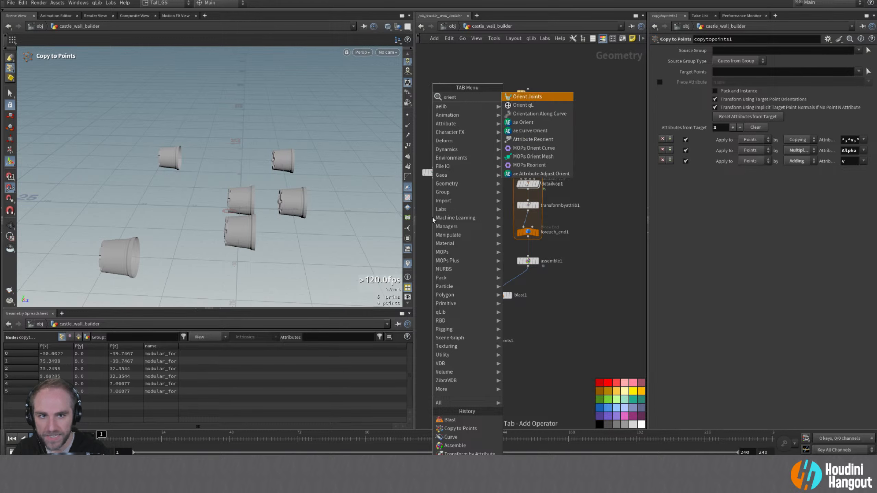
pyautogui.press('Down')
pyautogui.press('Down')
pyautogui.press('Return')
pyautogui.click(433, 195)
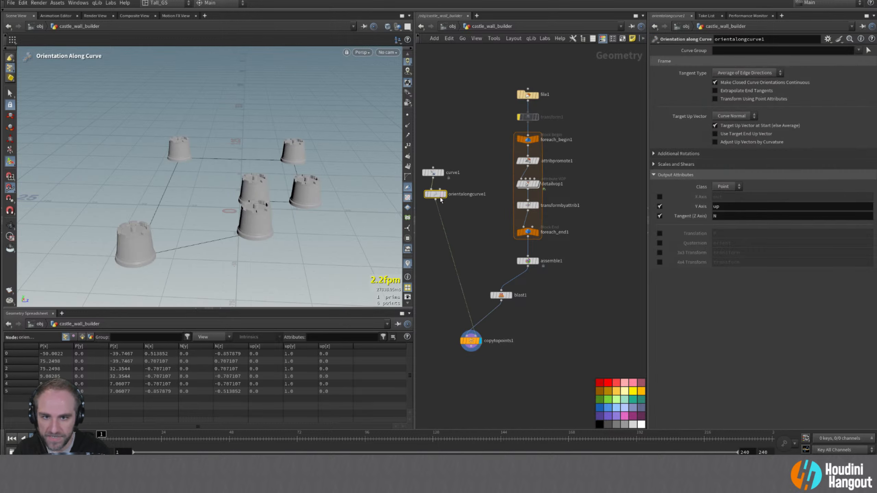
pyautogui.moveTo(434, 198); pyautogui.dragTo(434, 200)
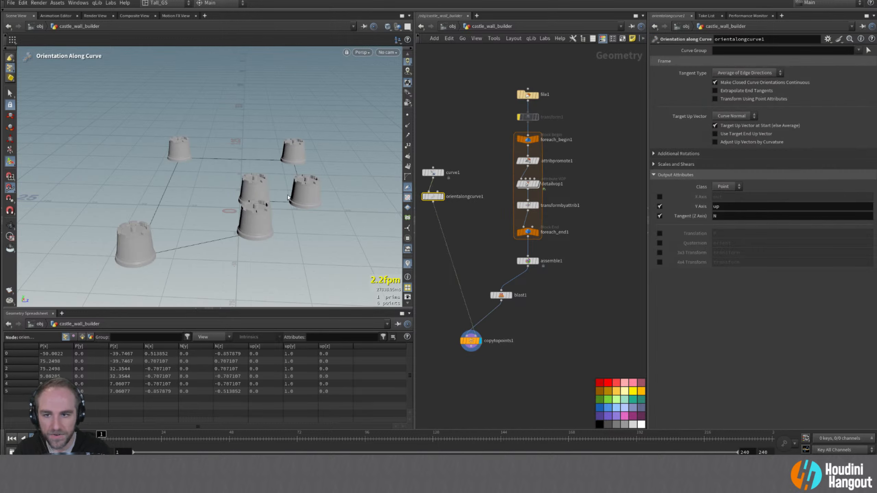
# - Examine the upright towers at the curve's corners from above and from several angles
pyautogui.keyDown('alt'); pyautogui.moveTo(226, 194); pyautogui.dragTo(226, 123); pyautogui.keyUp('alt')
pyautogui.press('Return')
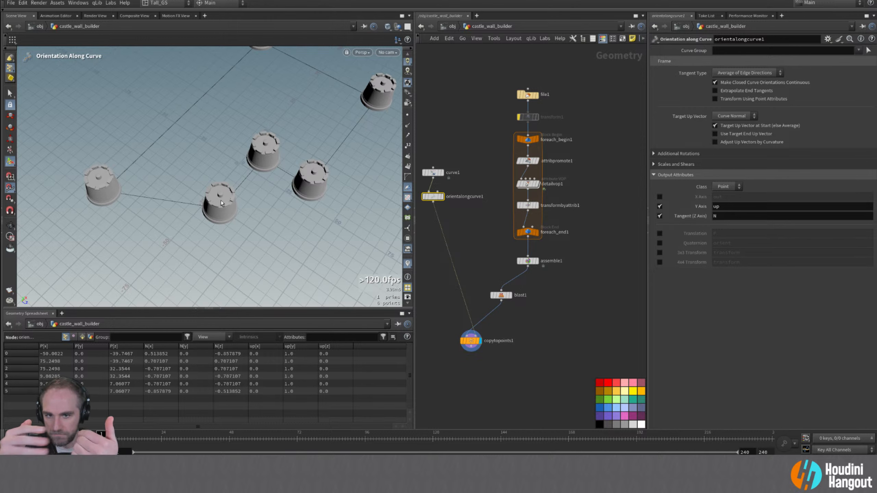
pyautogui.press('Escape')
pyautogui.moveTo(223, 212); pyautogui.dragTo(270, 156)
pyautogui.keyDown('alt'); pyautogui.moveTo(270, 157); pyautogui.dragTo(219, 188, button='middle'); pyautogui.keyUp('alt')
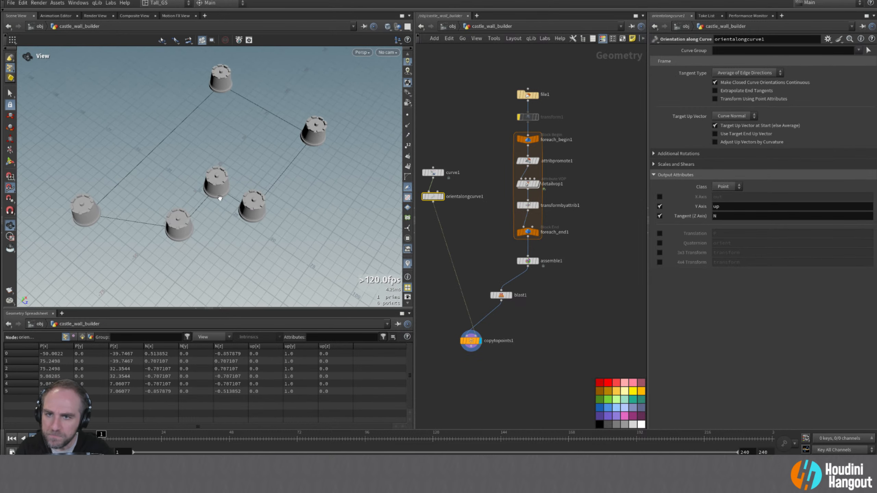
pyautogui.keyDown('alt'); pyautogui.moveTo(220, 198); pyautogui.dragTo(222, 183); pyautogui.keyUp('alt')
# - Switch curve1 to Edit mode and slide point 5 back and forth along X with the transform handle, leaving it at about X -24.97
pyautogui.click(433, 172)
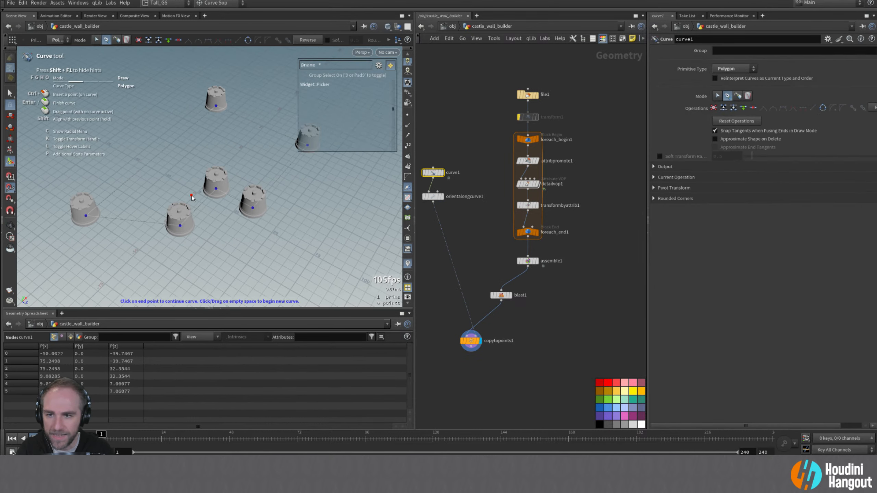
pyautogui.click(180, 226)
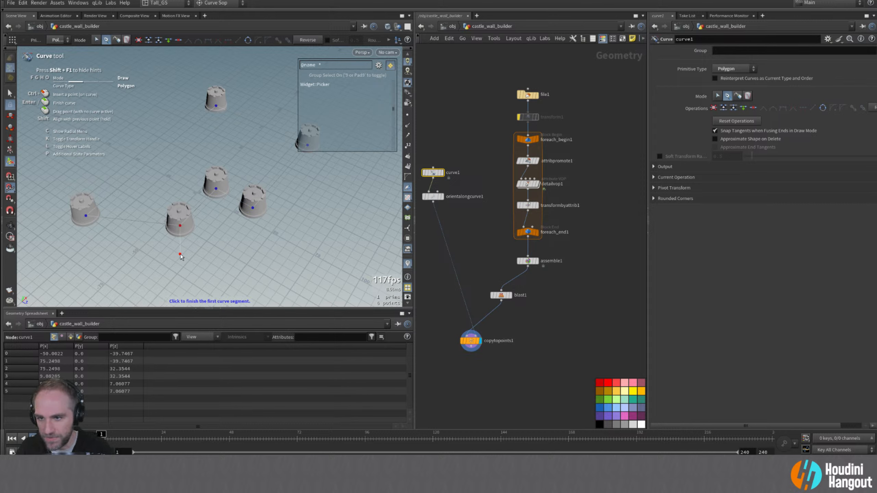
pyautogui.press('Escape')
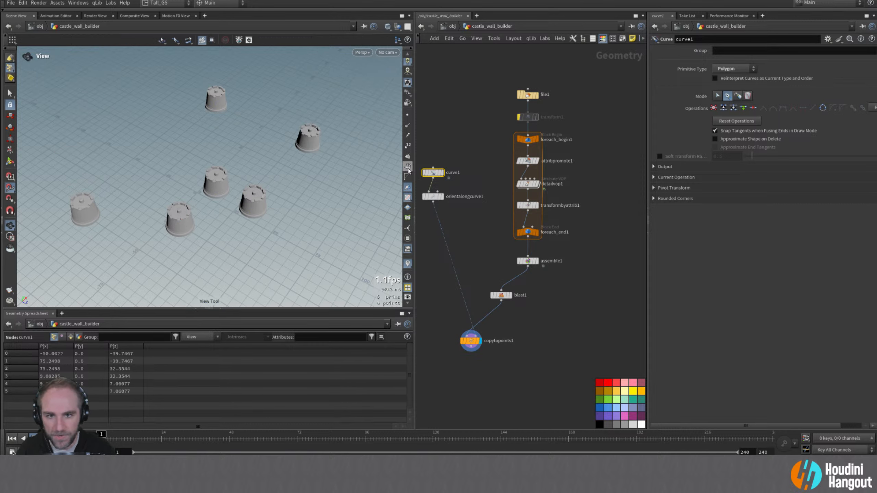
pyautogui.press('Return')
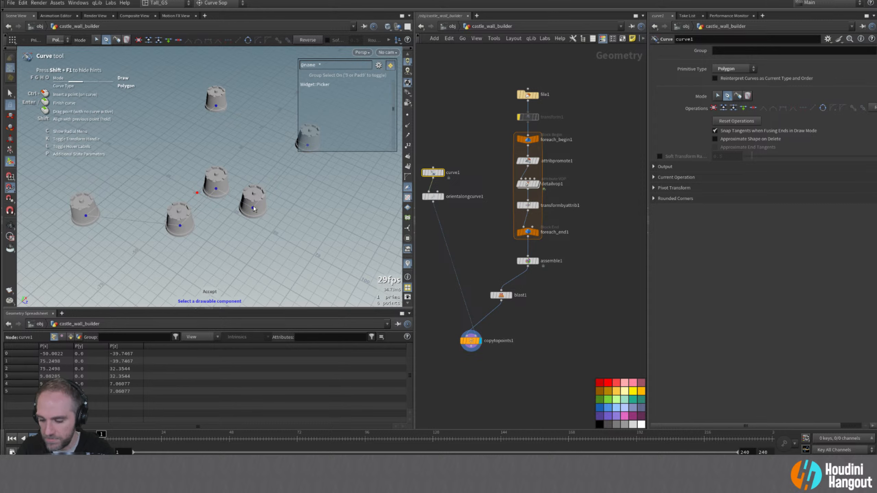
pyautogui.press('f')
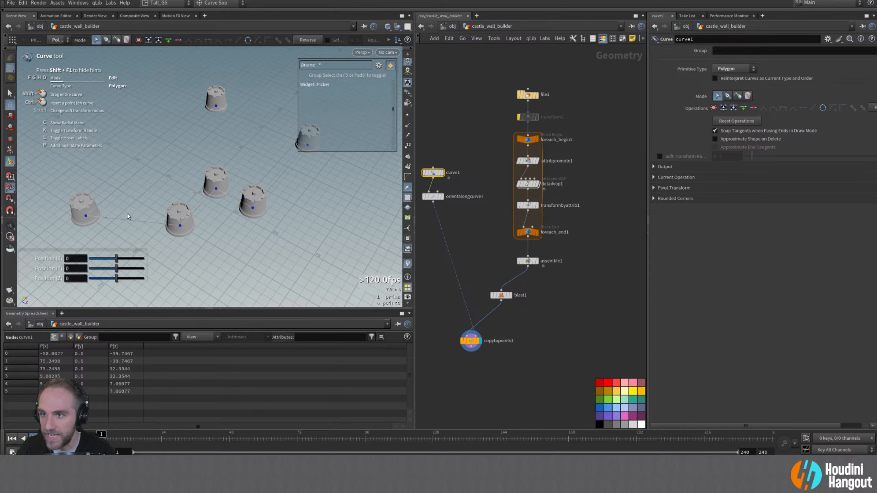
pyautogui.click(180, 227)
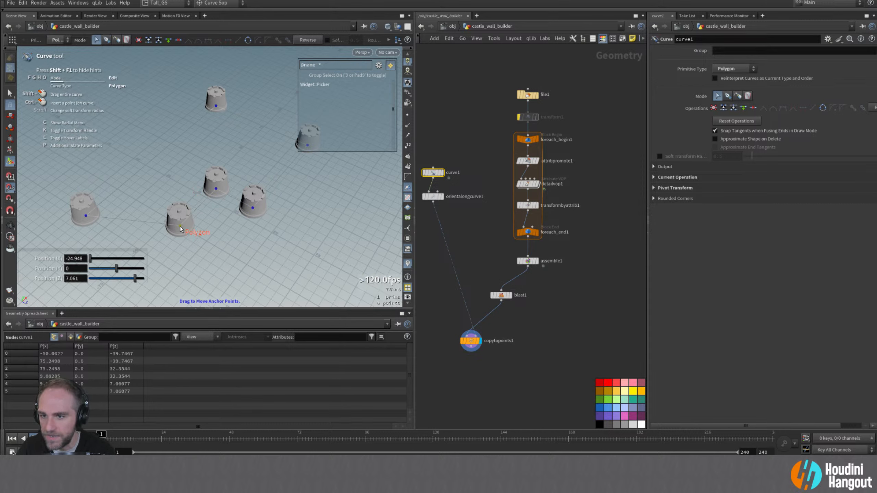
pyautogui.press('k')
pyautogui.moveTo(194, 212); pyautogui.dragTo(160, 247)
pyautogui.keyDown('alt'); pyautogui.moveTo(173, 248); pyautogui.dragTo(221, 213, button='middle'); pyautogui.keyUp('alt')
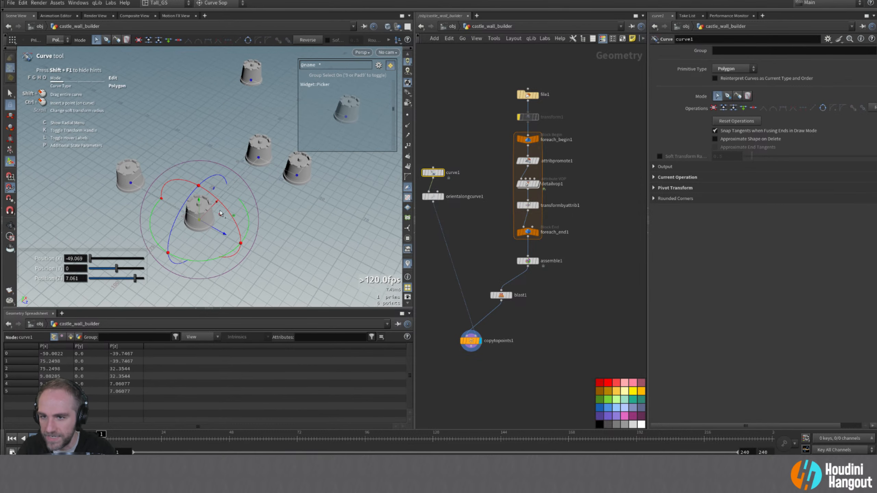
pyautogui.moveTo(222, 213); pyautogui.dragTo(226, 198)
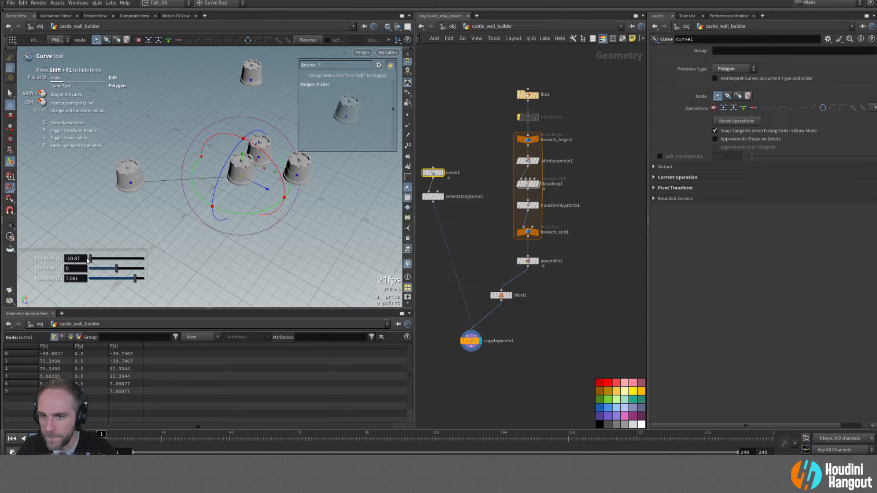
pyautogui.moveTo(76, 258); pyautogui.dragTo(90, 242, button='middle')
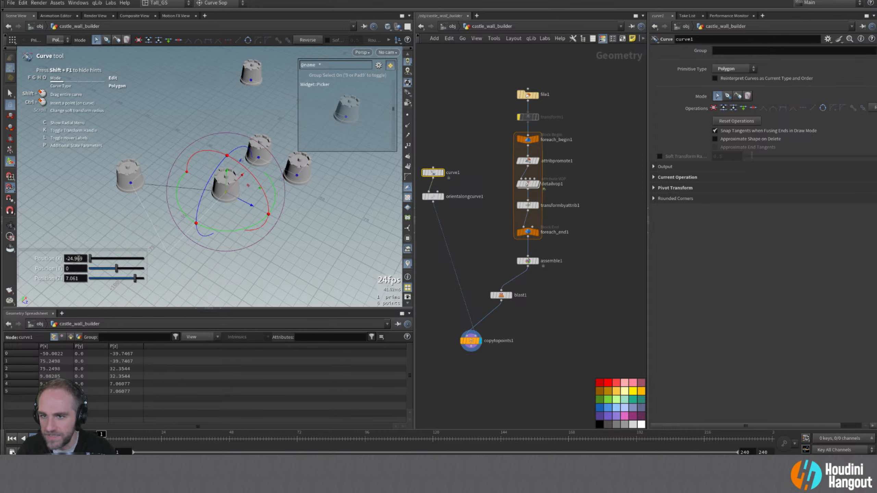
pyautogui.click(490, 394)
# - Enlarge the curve outline by moving the edge between points 2 and 3 to about Z 50.9 and centring the point 0–5 edge at about X -50.8
pyautogui.keyDown('alt'); pyautogui.moveTo(270, 190); pyautogui.dragTo(237, 215, button='middle'); pyautogui.keyUp('alt')
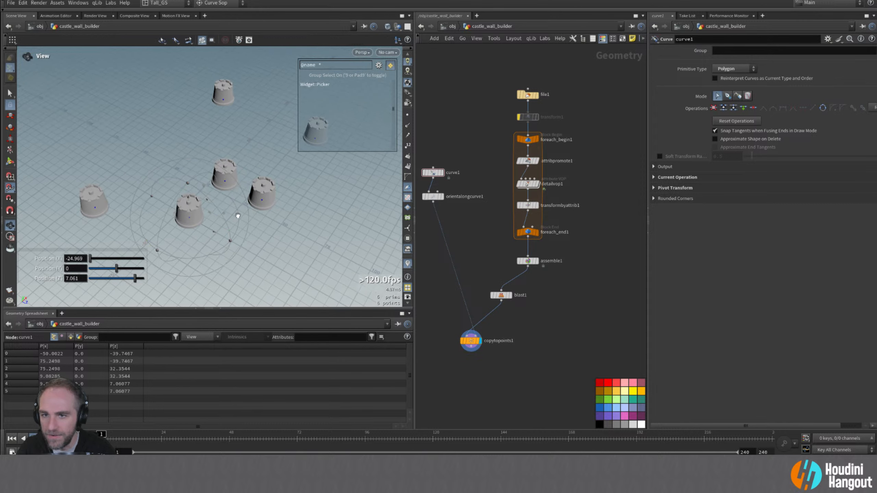
pyautogui.click(291, 171)
pyautogui.moveTo(312, 176); pyautogui.dragTo(331, 187)
pyautogui.keyDown('alt'); pyautogui.moveTo(304, 158); pyautogui.dragTo(209, 138); pyautogui.keyUp('alt')
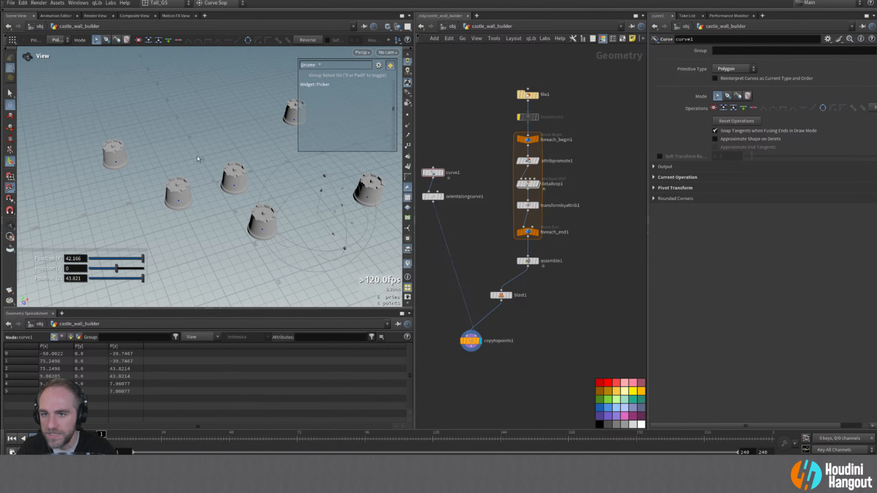
pyautogui.click(144, 181)
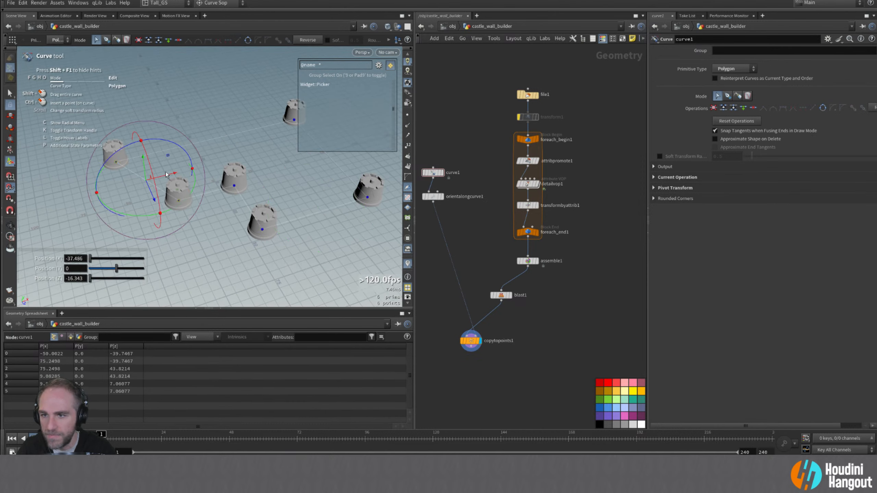
pyautogui.moveTo(170, 176); pyautogui.dragTo(152, 178)
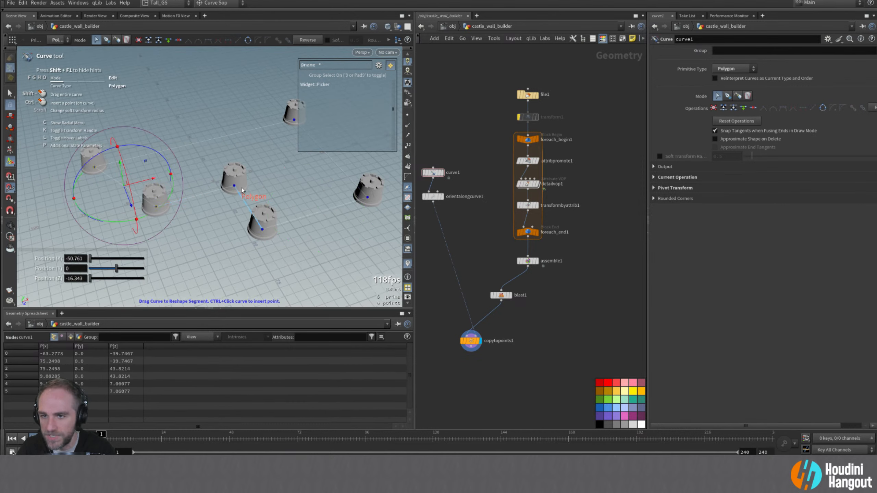
pyautogui.click(314, 213)
pyautogui.moveTo(321, 235); pyautogui.dragTo(328, 244)
# - Display the Orientation Along Curve node's output in the viewport
pyautogui.keyDown('alt'); pyautogui.moveTo(221, 164); pyautogui.dragTo(162, 222); pyautogui.keyUp('alt')
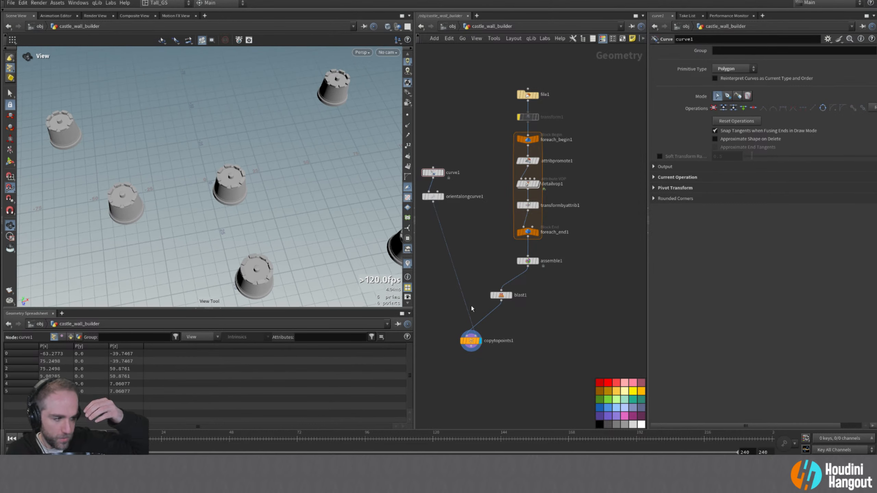
pyautogui.click(442, 197)
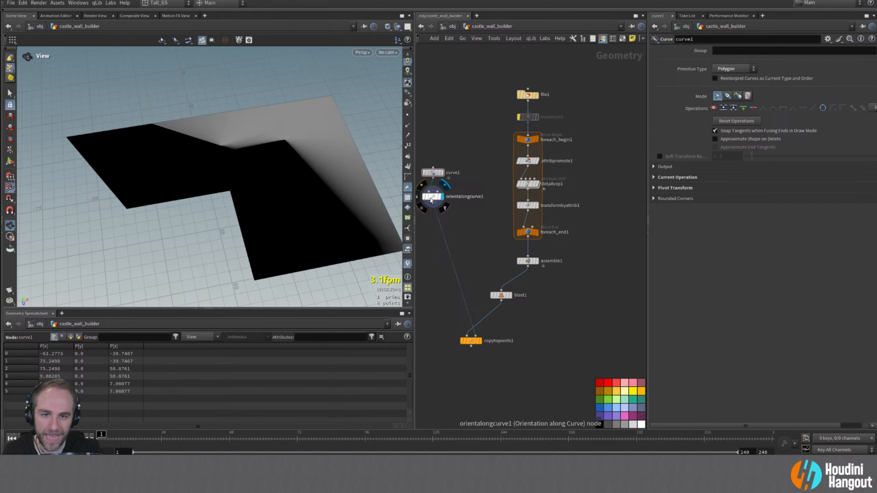
# - Add a Convert Line node fed by orientalongcurve1 and display its output in the viewport
pyautogui.click(478, 345)
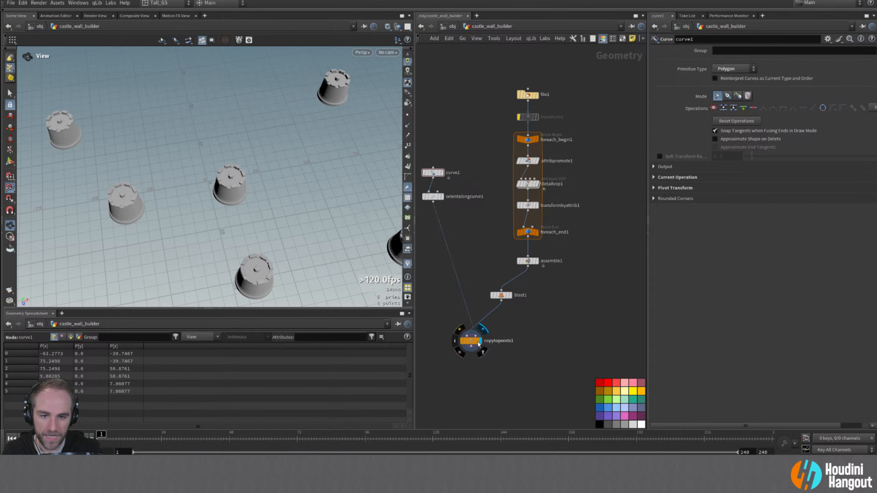
pyautogui.click(442, 197)
pyautogui.moveTo(462, 289); pyautogui.dragTo(490, 276, button='middle')
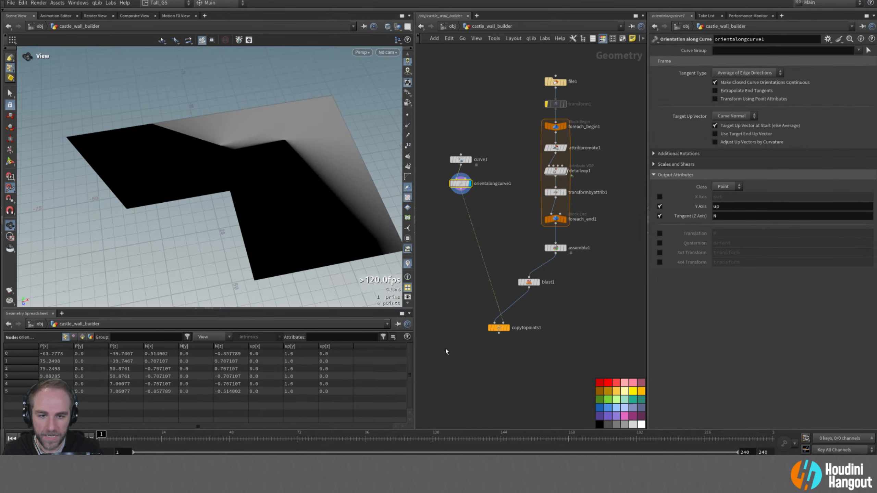
pyautogui.press('Tab')
pyautogui.write('convertline')
pyautogui.press('Return')
pyautogui.click(454, 243)
pyautogui.moveTo(461, 189); pyautogui.dragTo(449, 244)
pyautogui.click(463, 243)
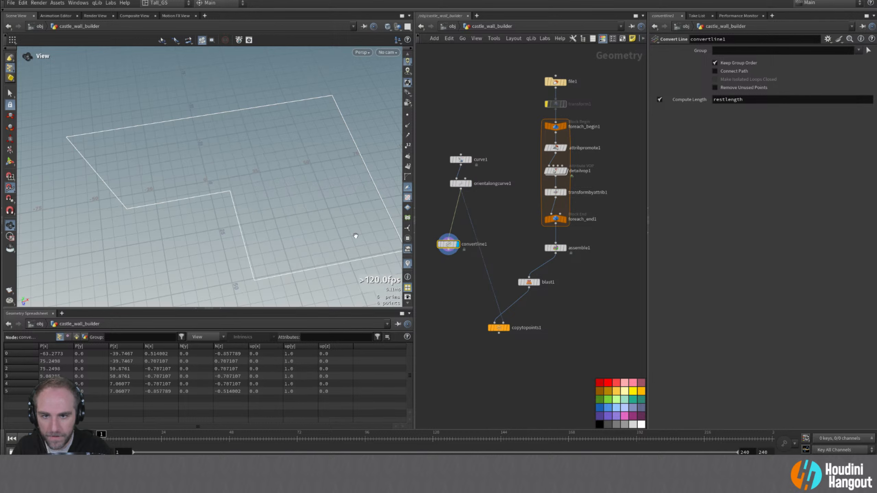
# - Show the copytopoints1 towers as a template and examine the foreach_end1 fort pieces against them from several angles
pyautogui.click(504, 328)
pyautogui.moveTo(205, 170); pyautogui.dragTo(245, 135)
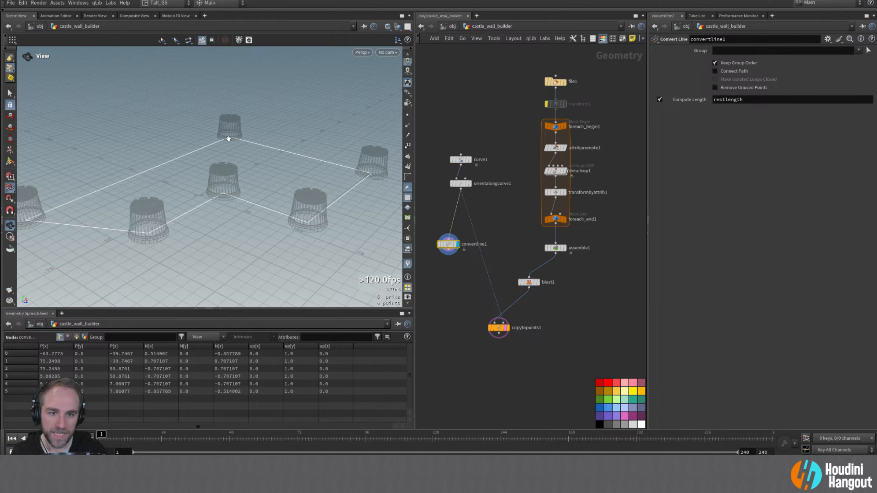
pyautogui.click(565, 223)
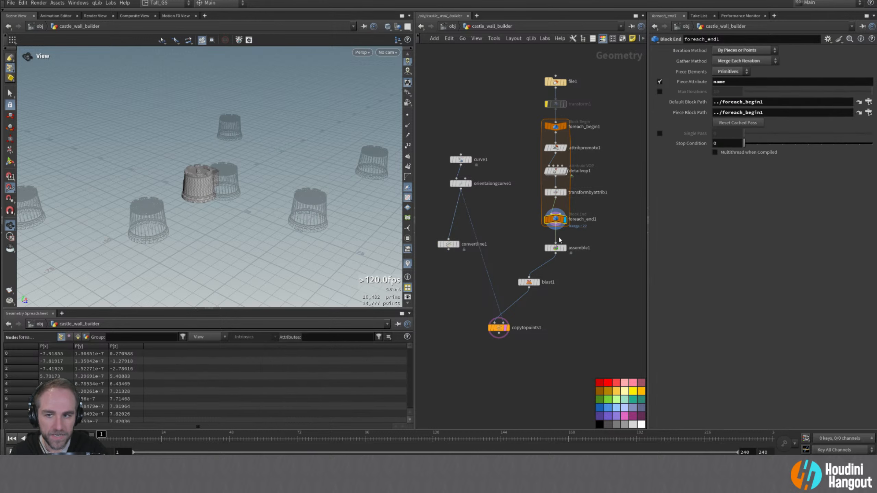
pyautogui.moveTo(257, 168); pyautogui.dragTo(212, 189)
pyautogui.scroll(3, 212, 189)
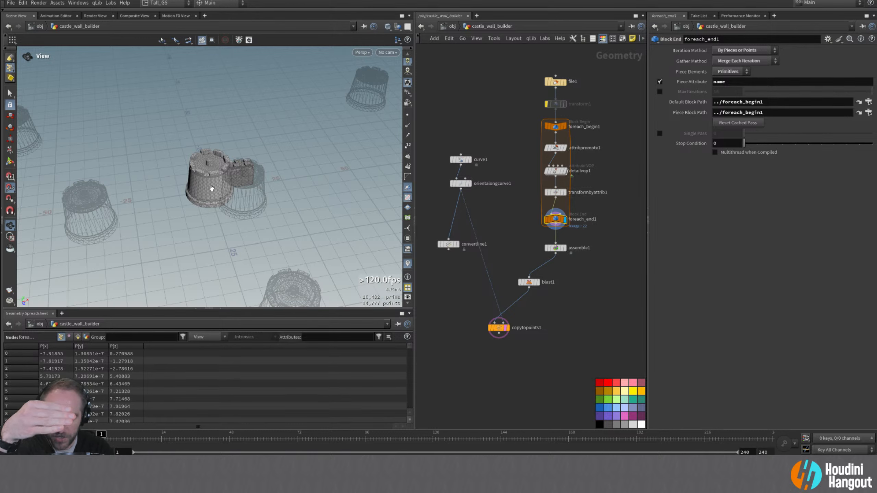
pyautogui.moveTo(234, 166); pyautogui.dragTo(378, 140)
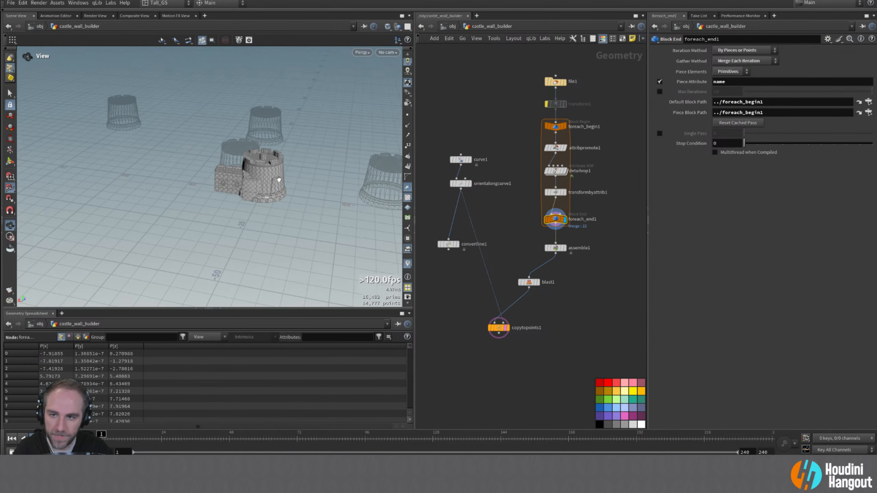
pyautogui.scroll(3, 279, 179)
pyautogui.moveTo(206, 186); pyautogui.dragTo(171, 183)
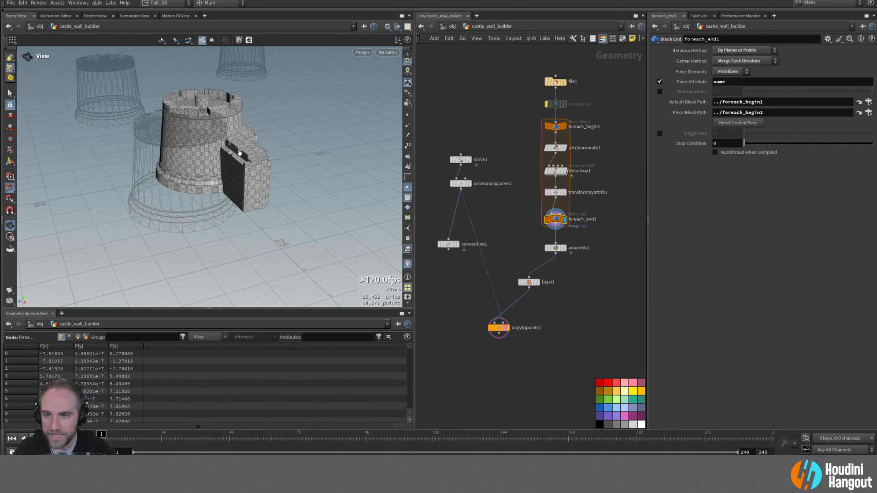
pyautogui.moveTo(183, 215); pyautogui.dragTo(245, 191)
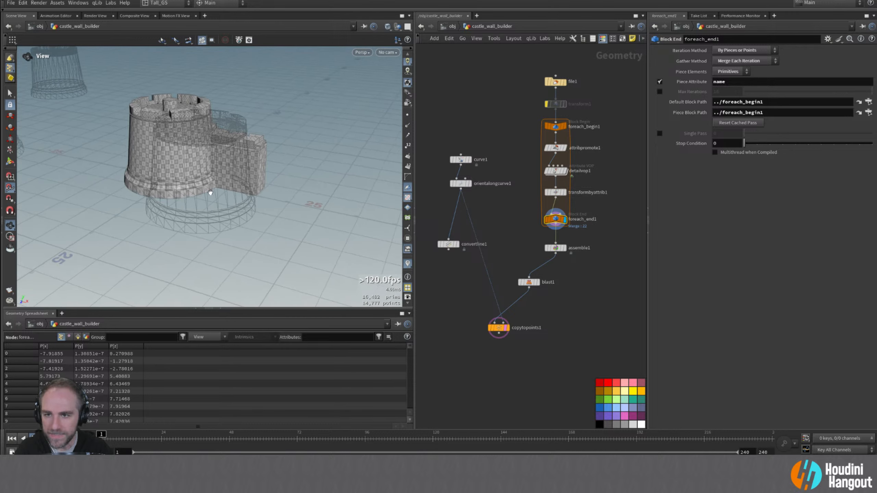
# - Display the convertline1 output and move blast1 and copytopoints1 closer beneath assemble1
pyautogui.click(448, 244)
pyautogui.click(456, 243)
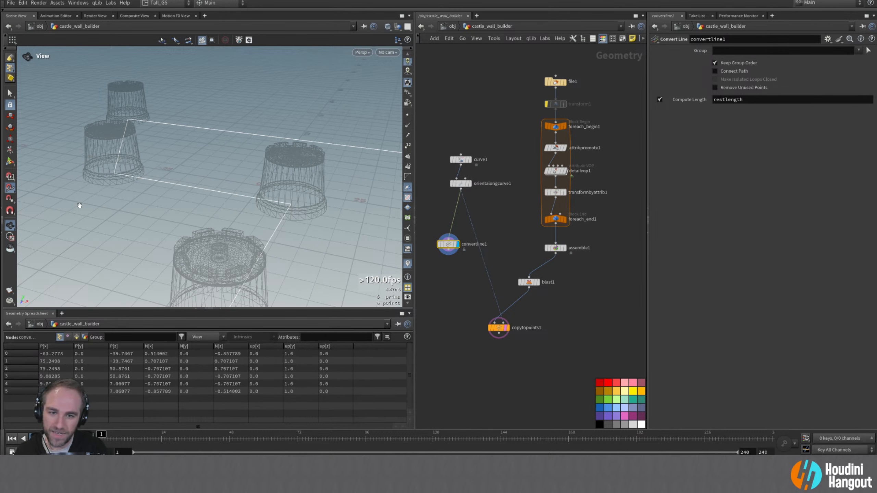
pyautogui.moveTo(80, 205); pyautogui.dragTo(176, 203)
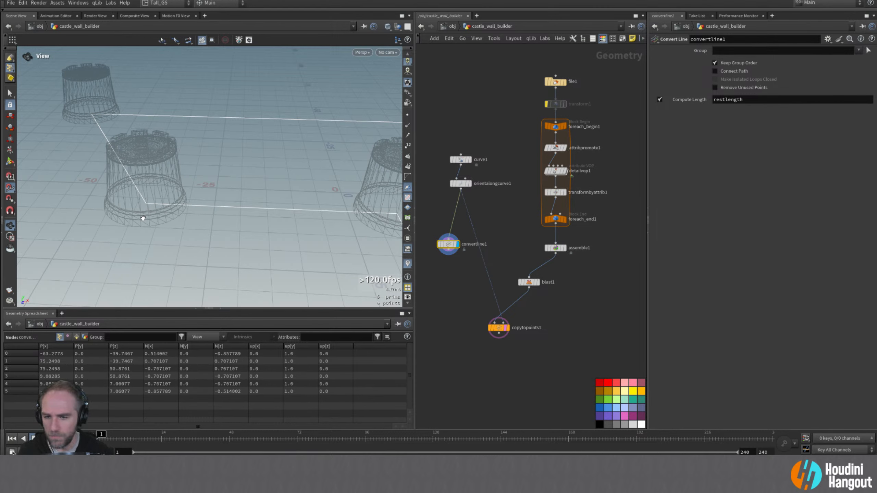
pyautogui.moveTo(528, 282); pyautogui.dragTo(555, 268)
pyautogui.moveTo(499, 327); pyautogui.dragTo(520, 299)
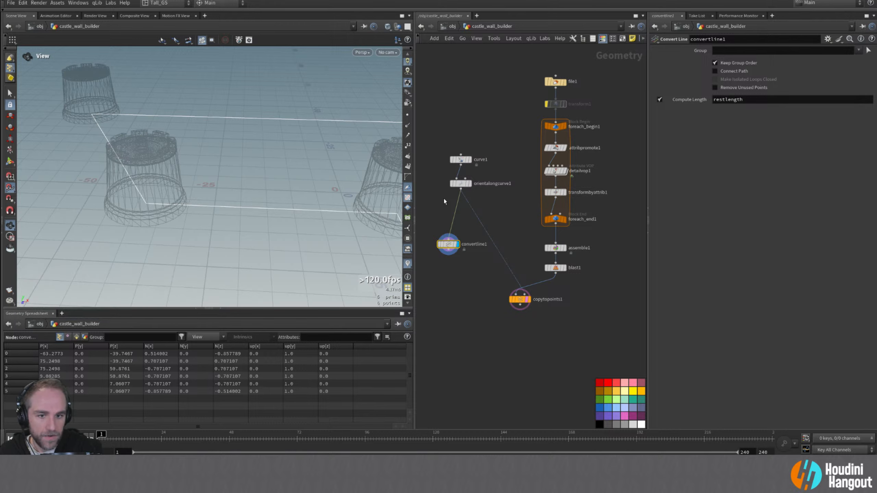
# - Display the file1 import, frame it and examine the original modular fort pieces from different angles
pyautogui.click(555, 82)
pyautogui.click(564, 82)
pyautogui.hotkey('space', 'g')
pyautogui.moveTo(172, 193); pyautogui.dragTo(214, 196)
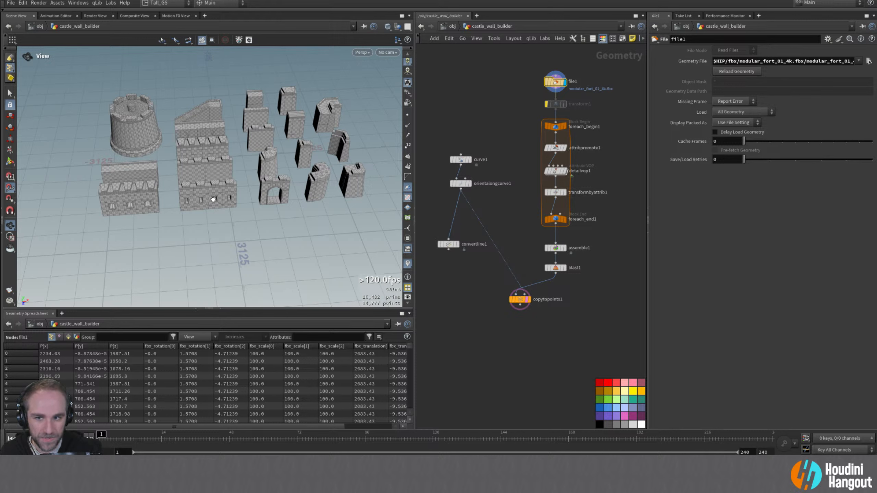
pyautogui.moveTo(261, 173); pyautogui.dragTo(265, 153)
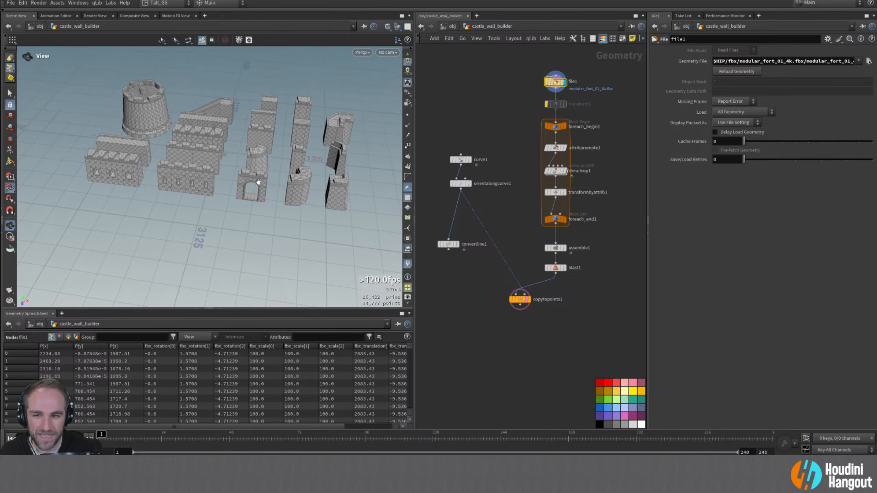
pyautogui.moveTo(265, 146); pyautogui.dragTo(255, 270)
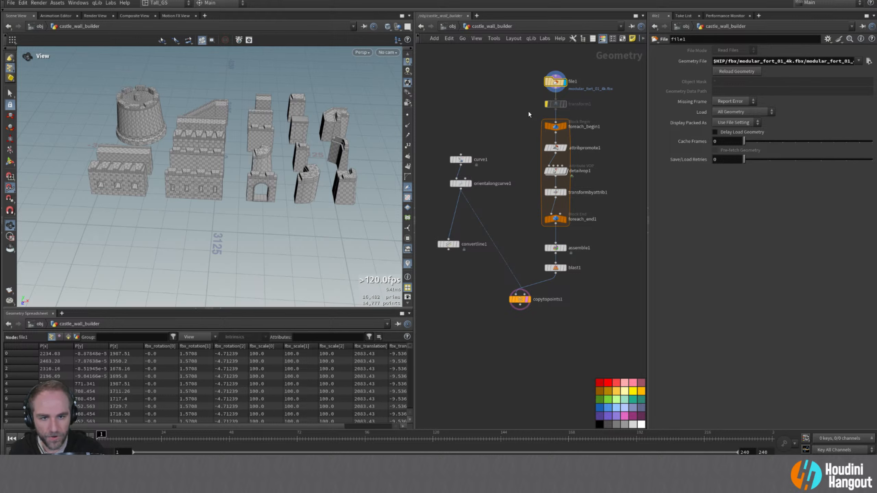
# - Display transformbyattrib1 and move the loop nodes from foreach_begin1 to transformbyattrib1 up, making room above foreach_end1
pyautogui.click(566, 193)
pyautogui.click(555, 127)
pyautogui.keyDown('shift'); pyautogui.moveTo(555, 193); pyautogui.dragTo(555, 135); pyautogui.keyUp('shift')
pyautogui.scroll(4, 583, 185)
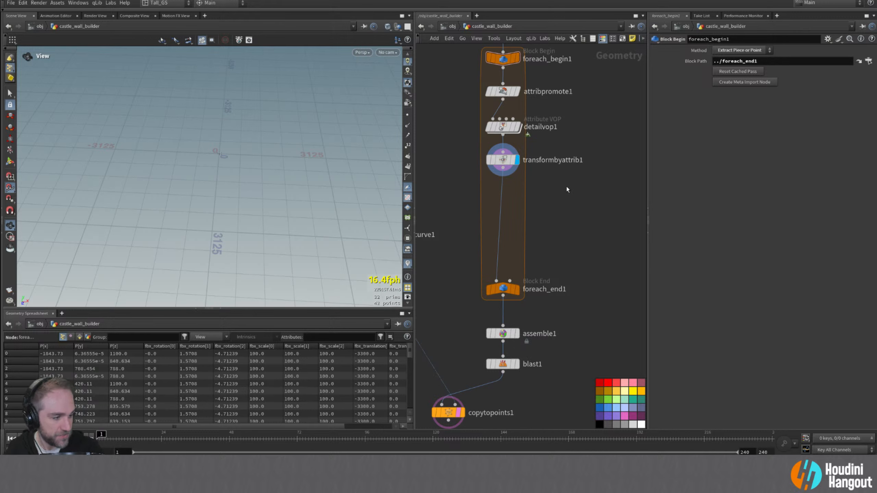
# - Add a Bound node branching off transformbyattrib1 inside the for-each block and display it
pyautogui.press('Tab')
pyautogui.press('Escape')
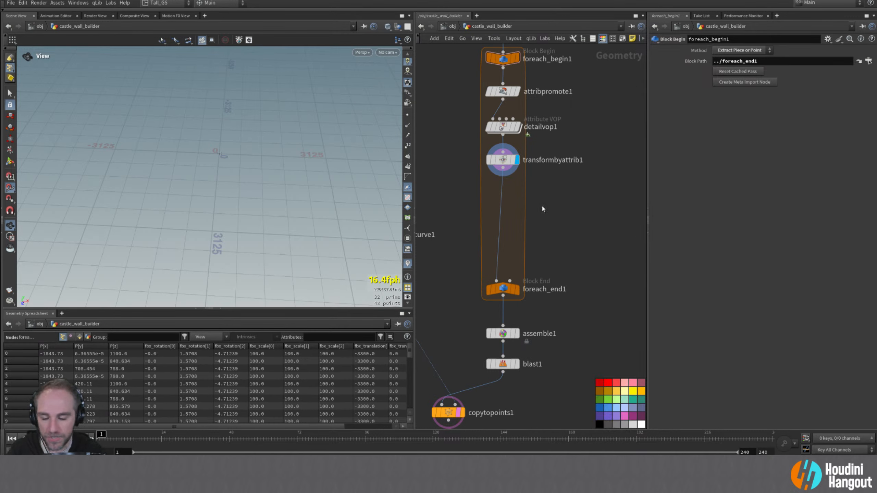
pyautogui.press('Tab')
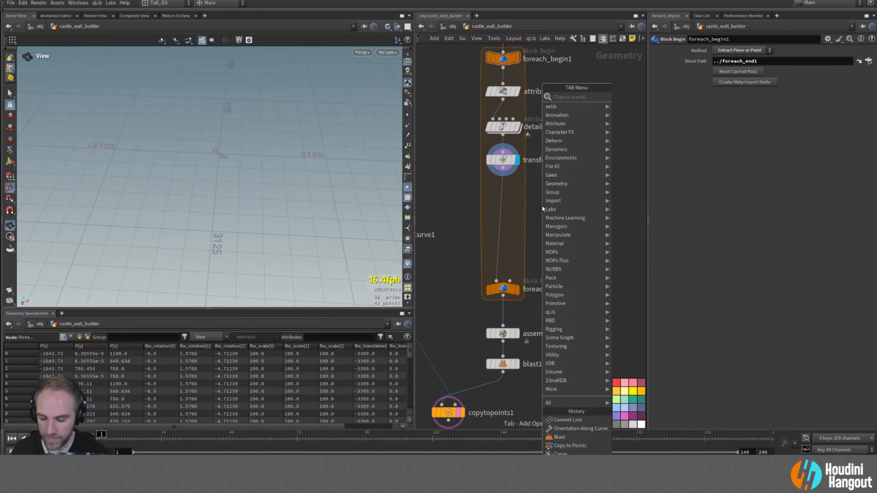
pyautogui.moveTo(542, 206)
pyautogui.click(631, 165)
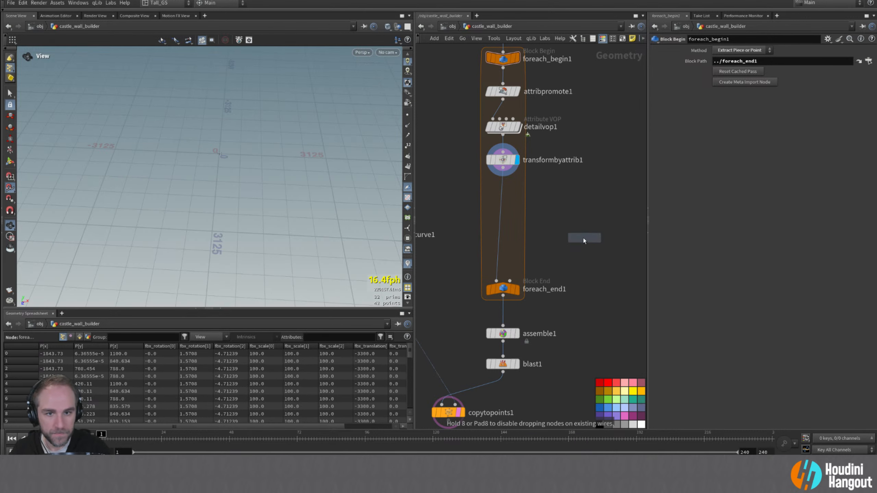
pyautogui.click(549, 207)
pyautogui.click(561, 208)
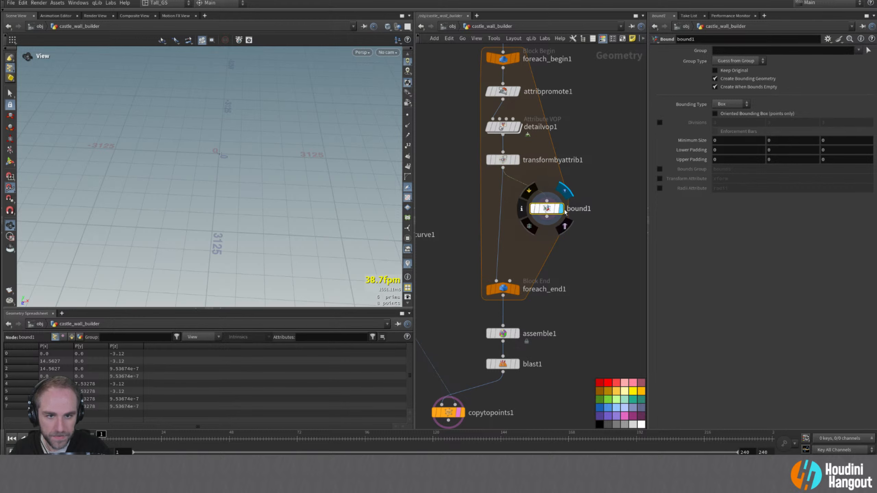
# - Enable the radii attribute output on bound1 and show its detail attributes in the Geometry Spreadsheet
pyautogui.moveTo(349, 165); pyautogui.dragTo(198, 105)
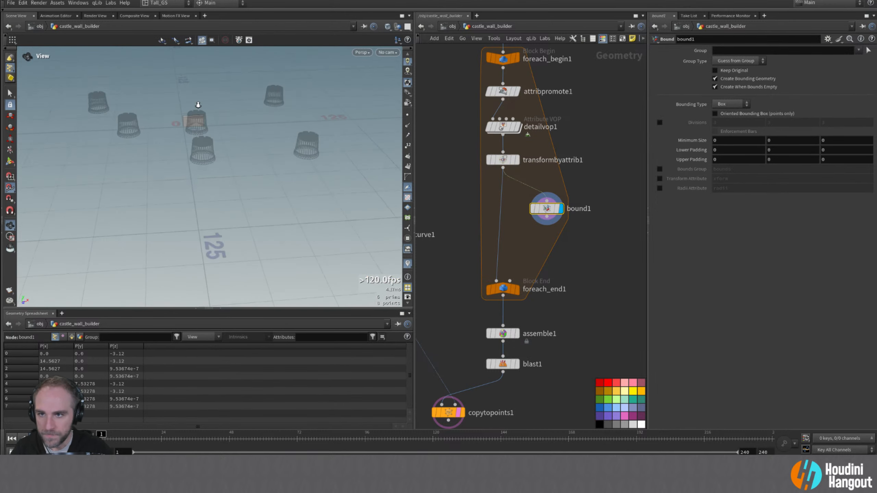
pyautogui.click(660, 189)
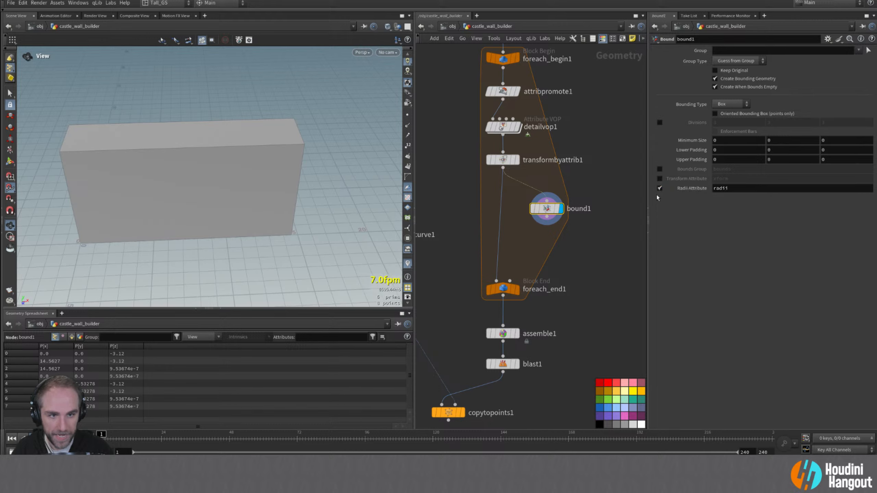
pyautogui.click(79, 337)
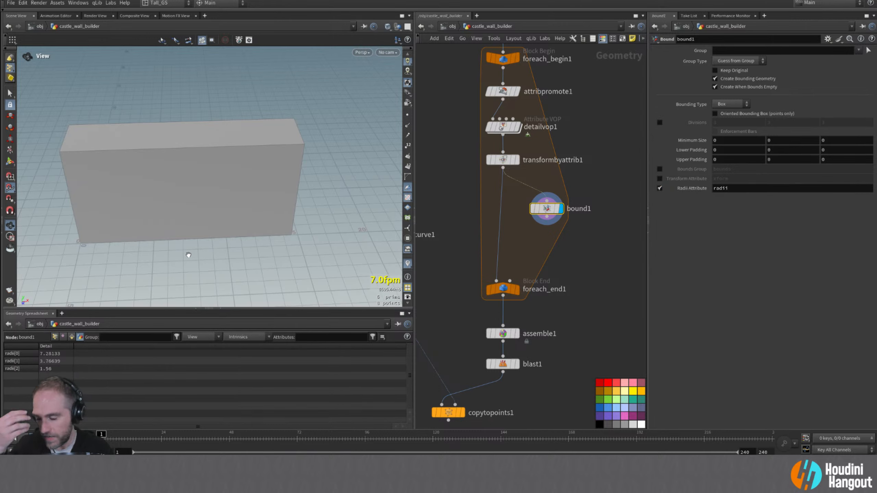
# - Move foreach_end1 and the nodes below it down, and add a detail Attribute Wrangle after bound1
pyautogui.keyDown('ctrl'); pyautogui.moveTo(503, 289); pyautogui.dragTo(503, 329); pyautogui.keyUp('ctrl')
pyautogui.moveTo(546, 260); pyautogui.dragTo(551, 236, button='middle')
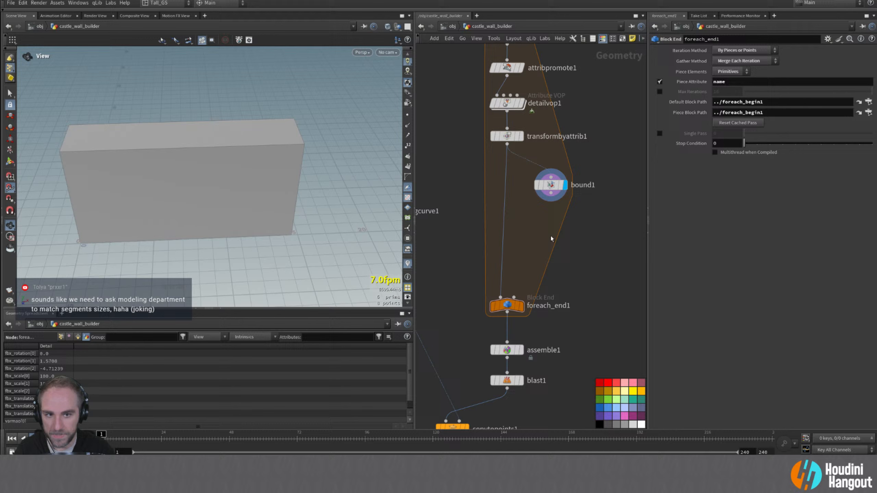
pyautogui.click(552, 190)
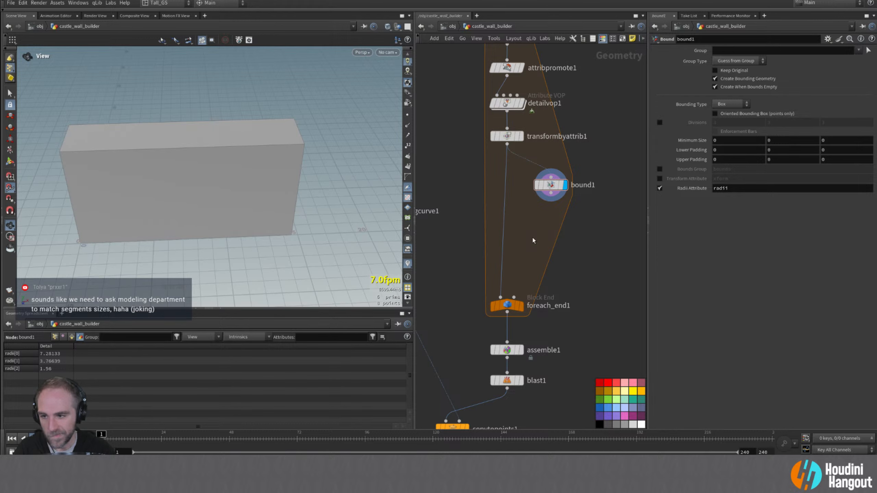
pyautogui.press('Tab')
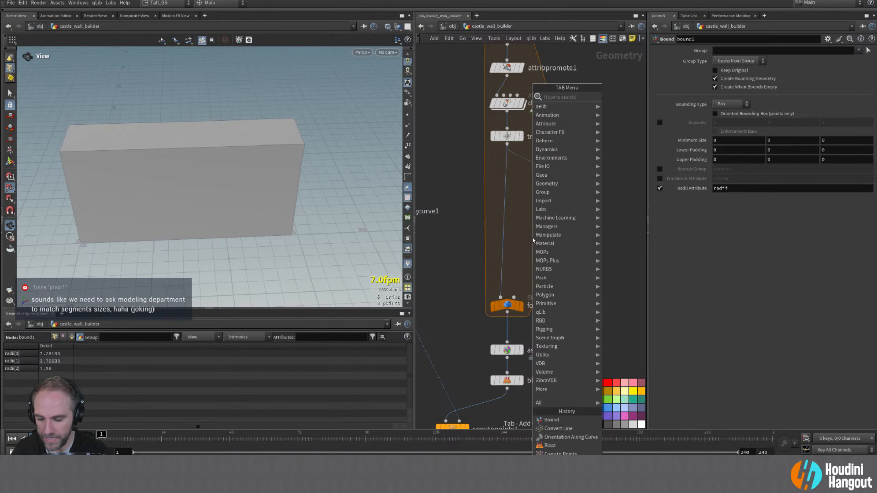
pyautogui.write('detail')
pyautogui.press('Down')
pyautogui.press('Return')
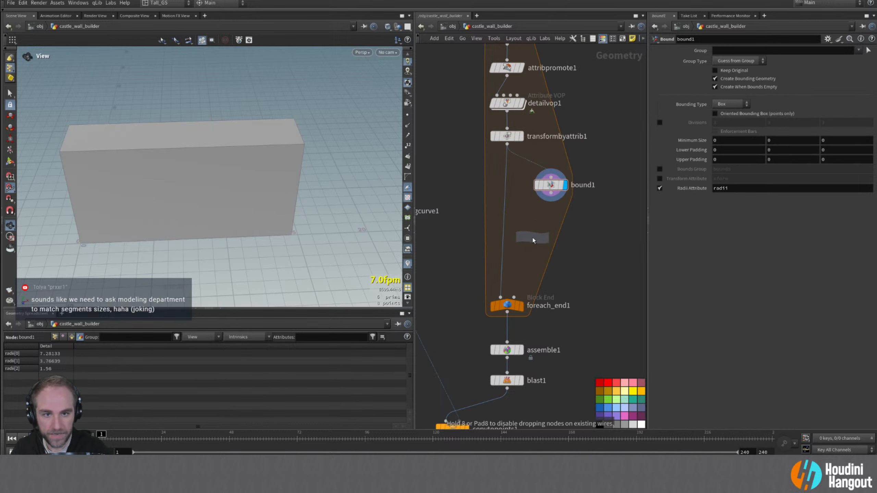
pyautogui.click(529, 209)
# - Write the VEX expression "v@size = v@radii * 2;" in detailwrangle1, checking the radii attribute name on bound1
pyautogui.click(697, 110)
pyautogui.write('v@size =')
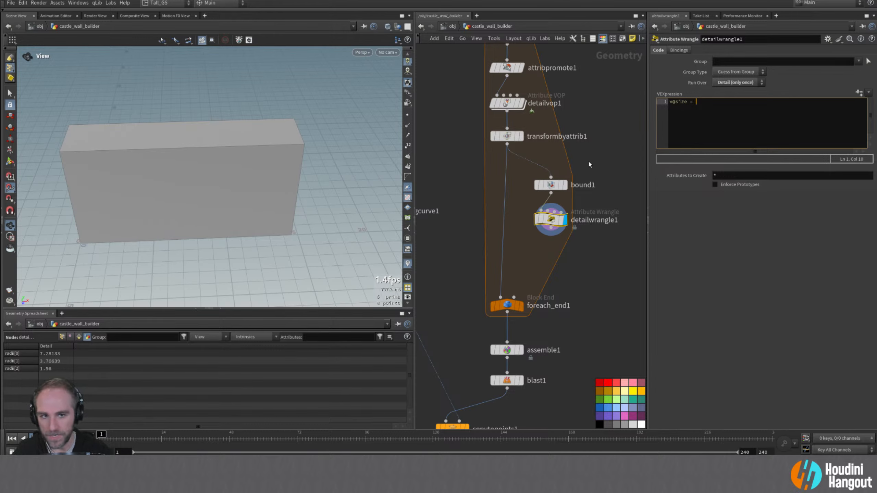
pyautogui.middleClick(550, 186)
pyautogui.click(550, 186)
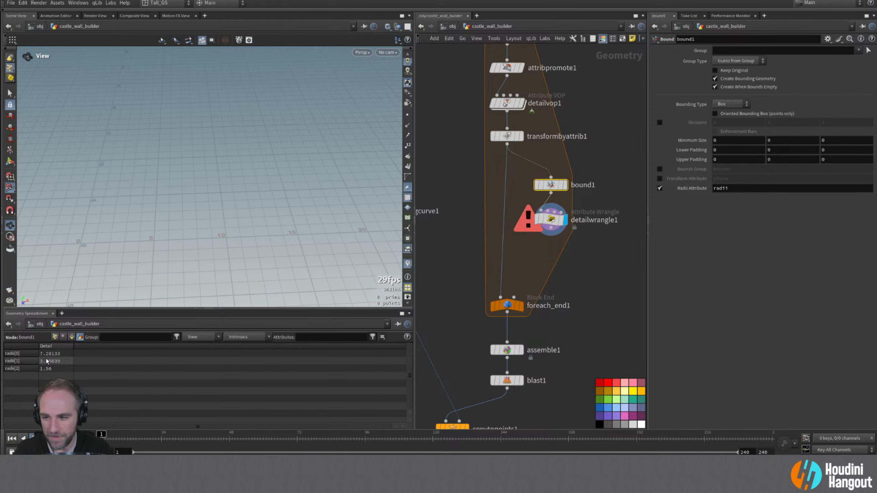
pyautogui.click(551, 219)
pyautogui.click(694, 104)
pyautogui.write('v@radii *2')
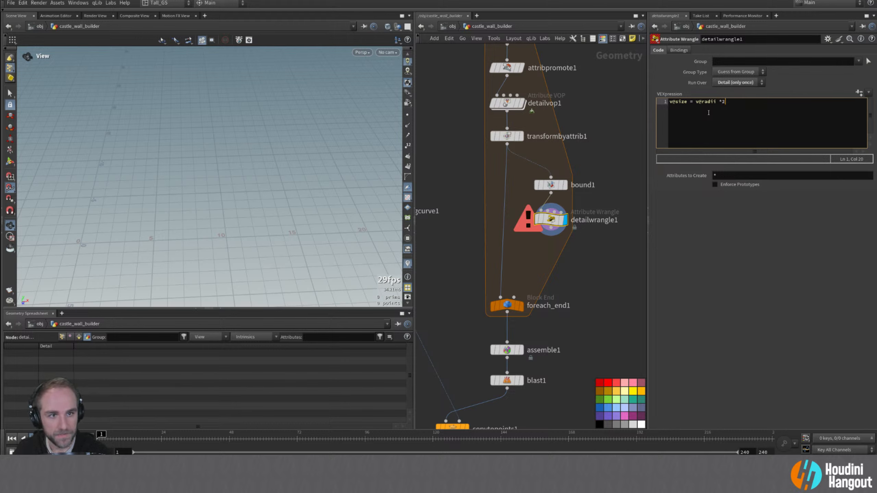
pyautogui.press('BackSpace')
pyautogui.write('2;')
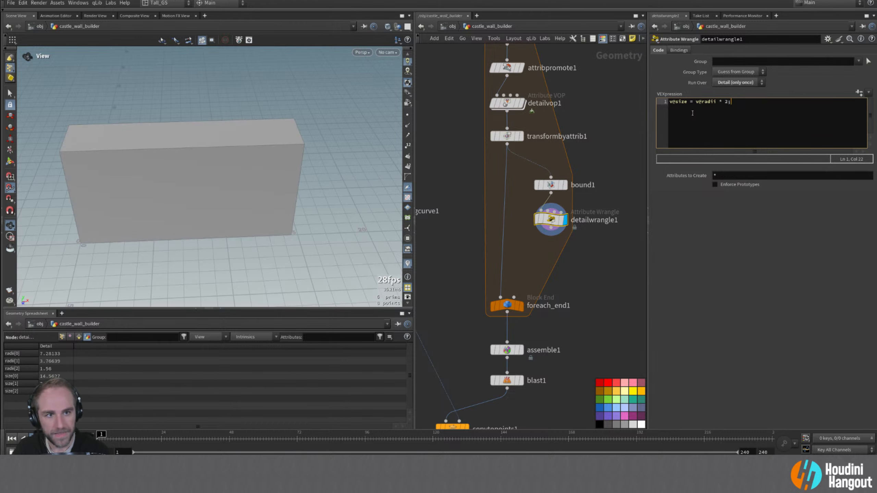
# - Inspect detailwrangle1's node info for its bounding size and detail attributes
pyautogui.middleClick(552, 220)
pyautogui.middleClick(555, 221)
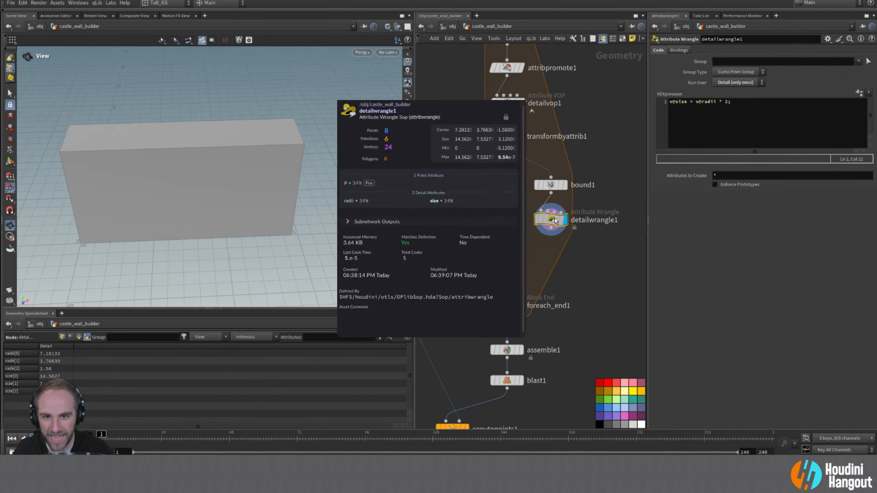
pyautogui.middleClick(555, 221)
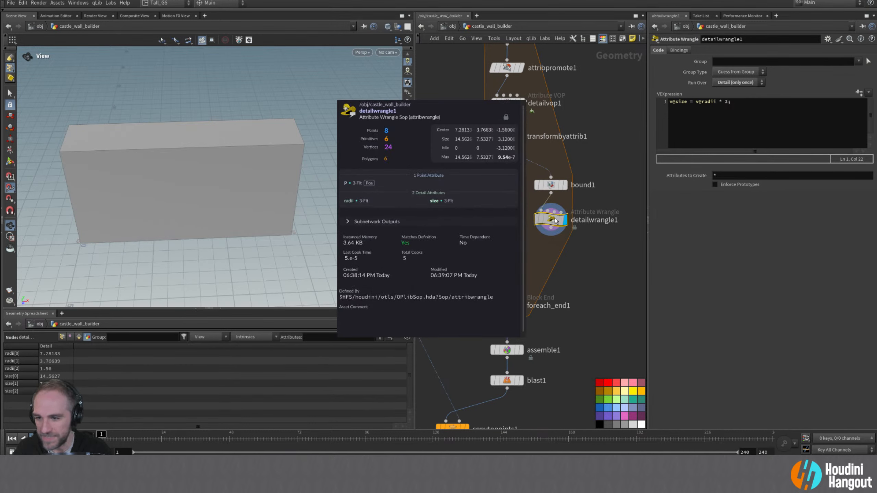
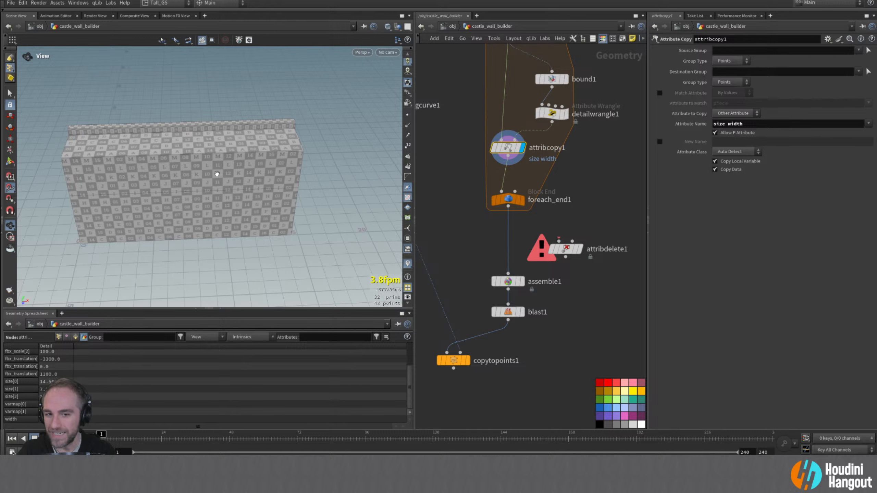
# - Move foreach_end1 down to make room below attribcopy1, and move attribdelete1 farther aside
pyautogui.moveTo(469, 188); pyautogui.dragTo(544, 222)
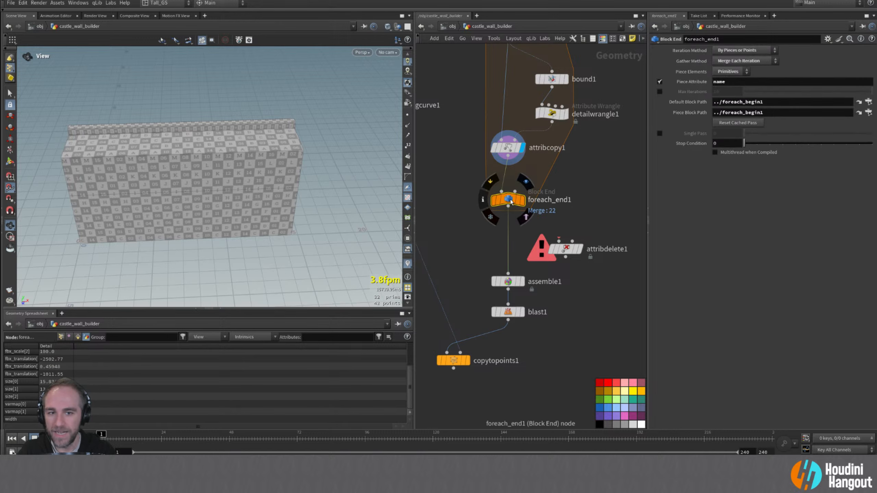
pyautogui.moveTo(507, 199); pyautogui.dragTo(508, 220)
pyautogui.moveTo(564, 253); pyautogui.dragTo(604, 249)
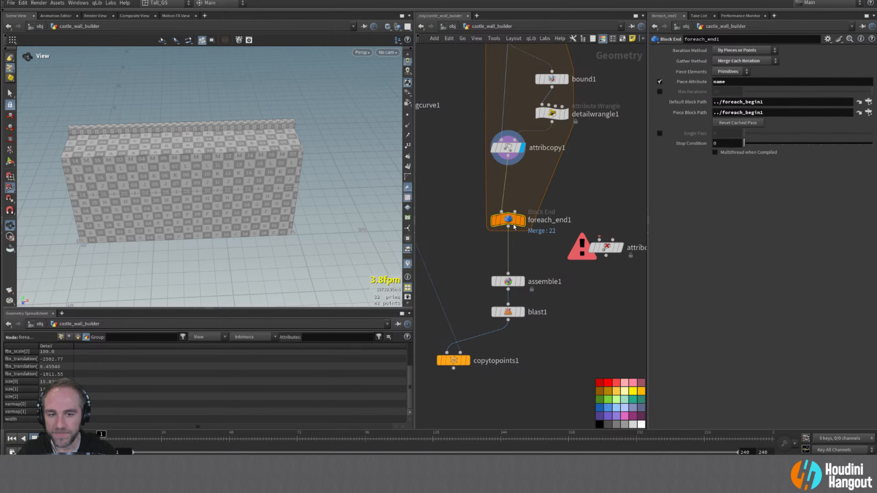
pyautogui.moveTo(512, 218); pyautogui.dragTo(512, 225)
pyautogui.click(453, 180)
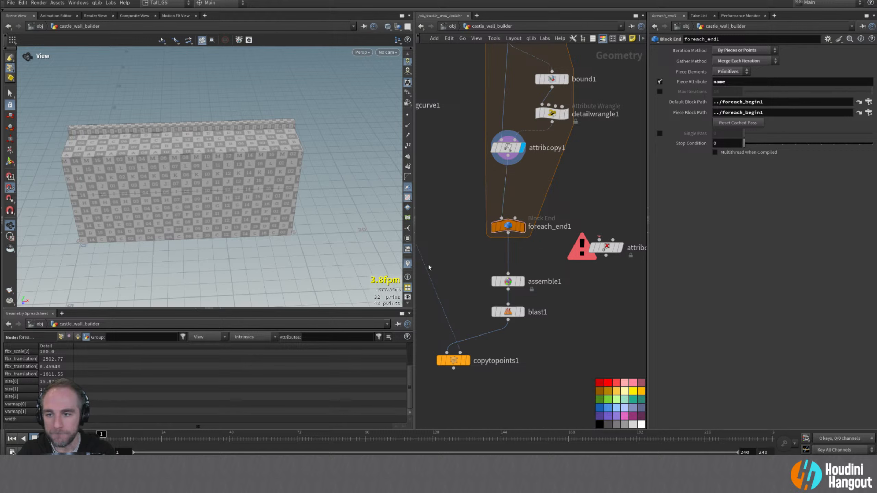
pyautogui.click(78, 336)
pyautogui.click(86, 337)
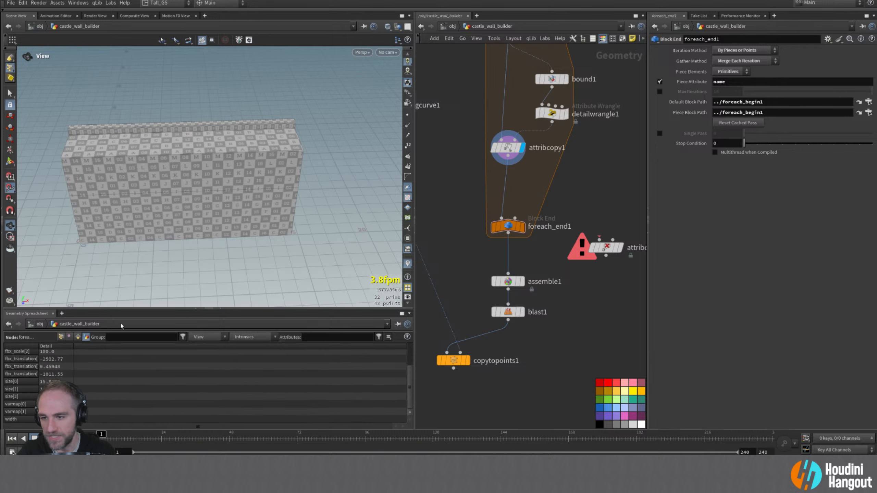
# - Insert an Attribute Promote node between attribcopy1 and foreach_end1
pyautogui.press('Tab')
pyautogui.write('att pro')
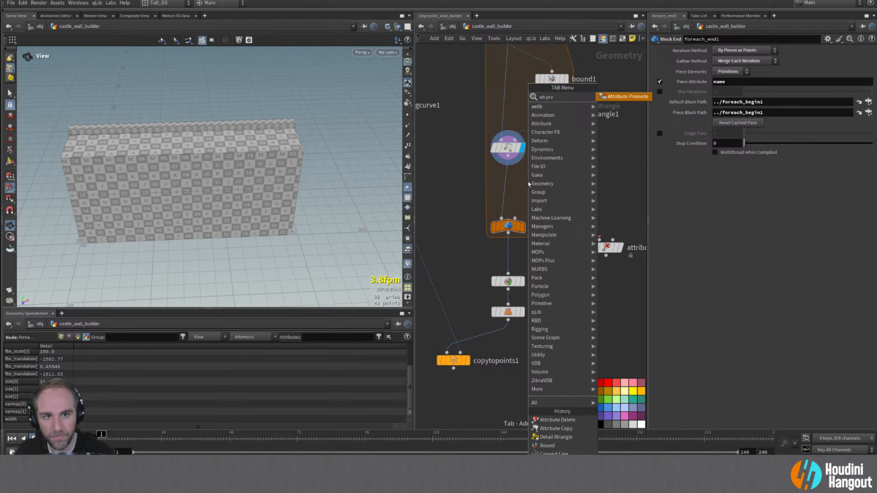
pyautogui.press('Return')
pyautogui.click(508, 176)
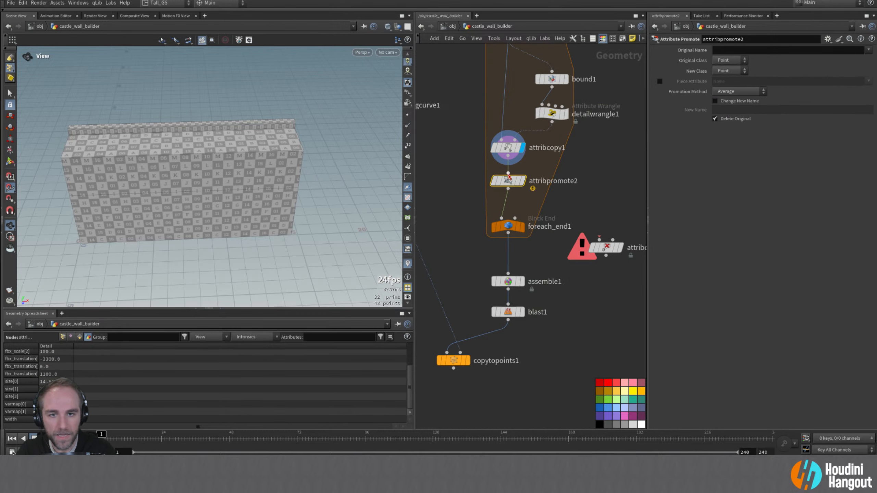
# - Set attribpromote2 to promote size and width from Detail to Primitive, and display its primitive attributes in the Geometry Spreadsheet
pyautogui.click(729, 60)
pyautogui.click(728, 60)
pyautogui.click(729, 71)
pyautogui.click(729, 83)
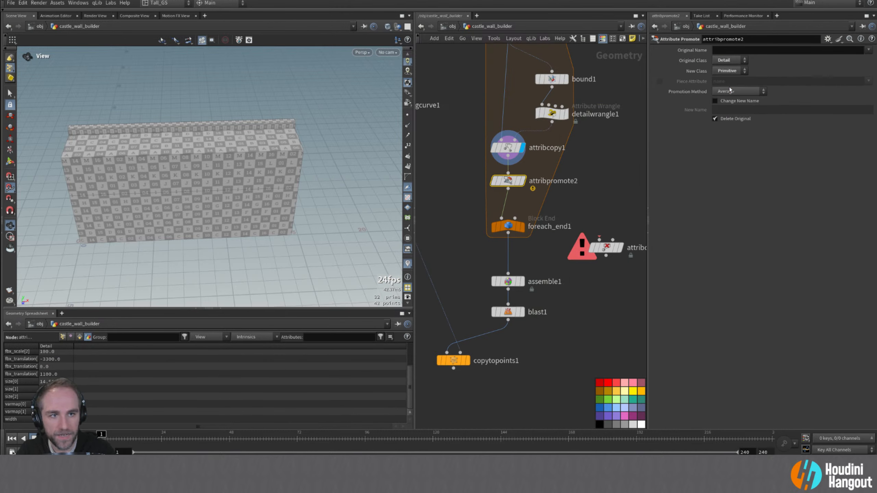
pyautogui.click(868, 50)
pyautogui.click(839, 84)
pyautogui.click(868, 50)
pyautogui.click(841, 102)
pyautogui.click(79, 336)
pyautogui.click(523, 182)
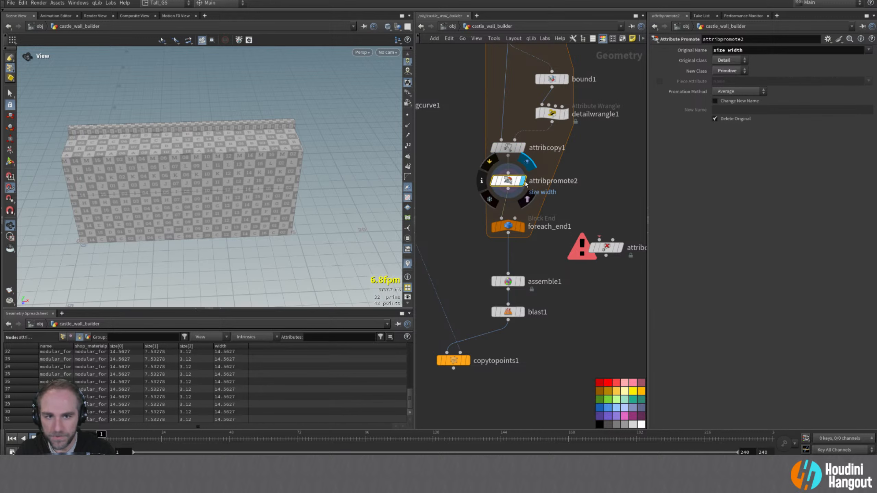
# - Insert attribdelete1 between foreach_end1 and assemble1, display it, and check its detail attributes
pyautogui.click(522, 227)
pyautogui.click(507, 227)
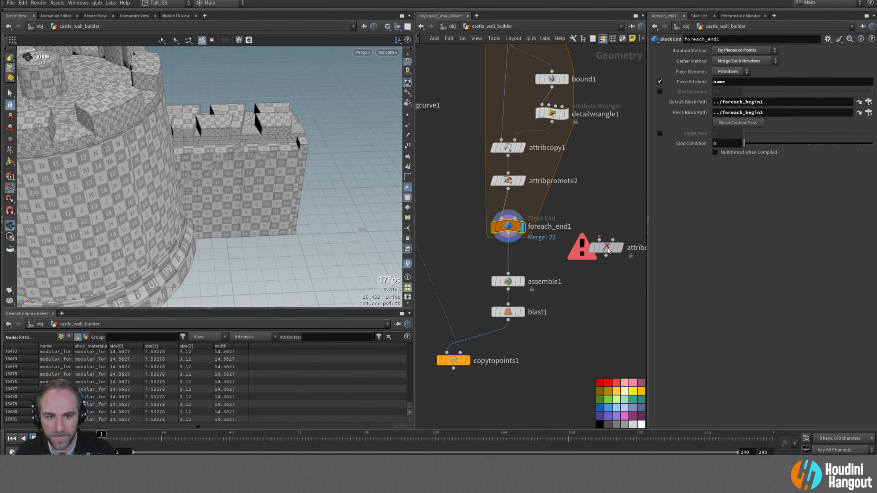
pyautogui.moveTo(608, 251); pyautogui.dragTo(510, 260)
pyautogui.click(522, 260)
pyautogui.click(508, 260)
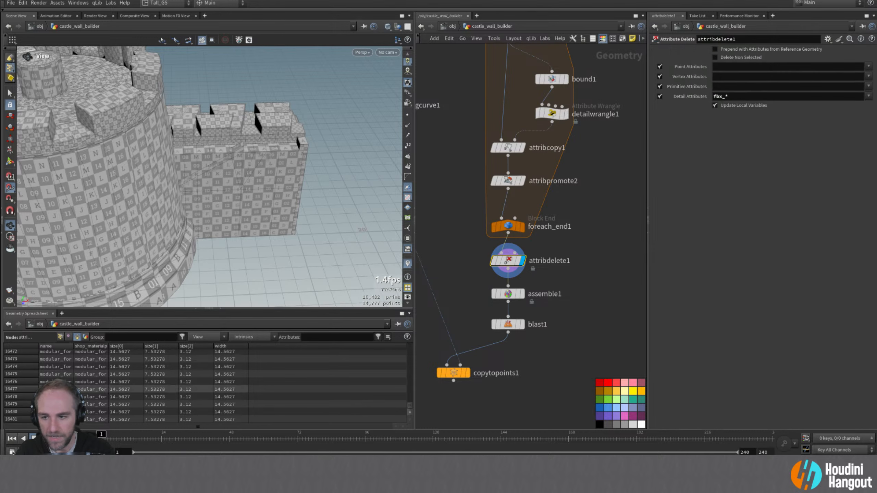
pyautogui.click(85, 337)
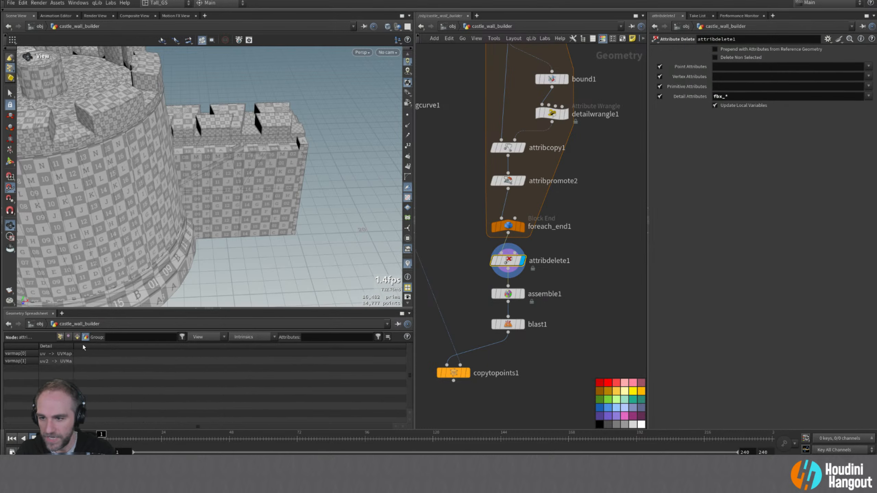
# - Display assemble1 and set its transfer attributes to size and width
pyautogui.click(521, 294)
pyautogui.click(507, 294)
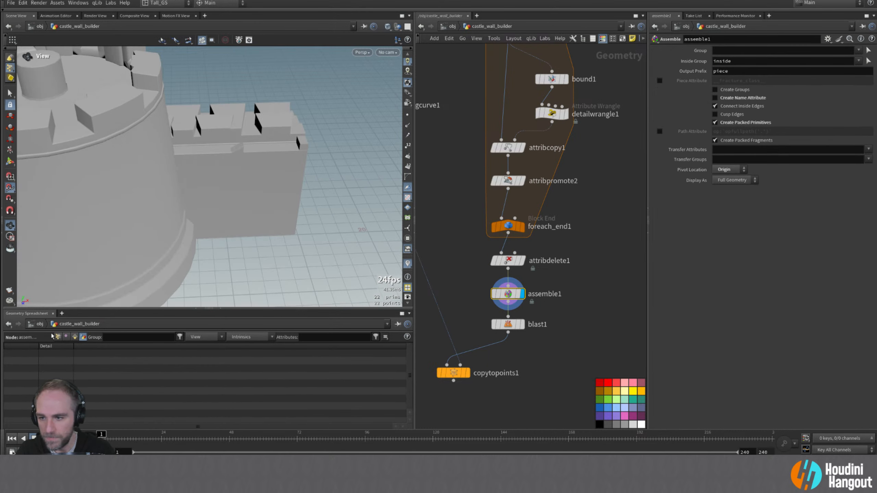
pyautogui.click(58, 337)
pyautogui.click(867, 149)
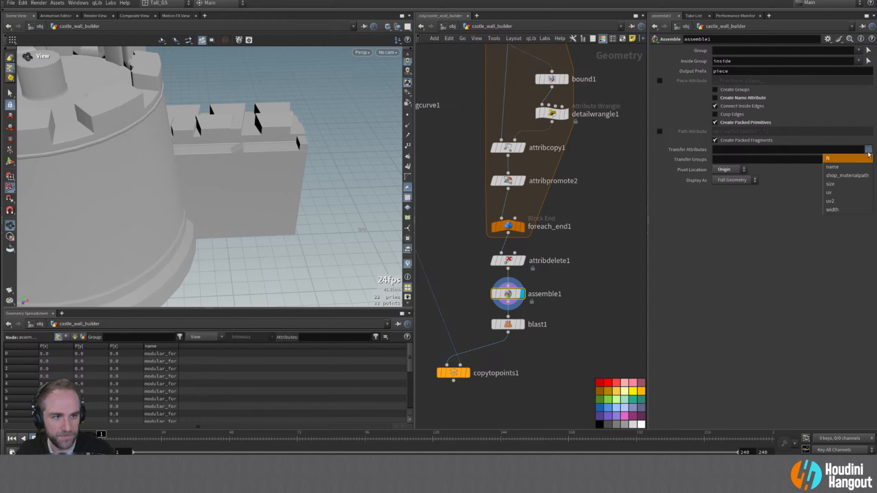
pyautogui.click(849, 183)
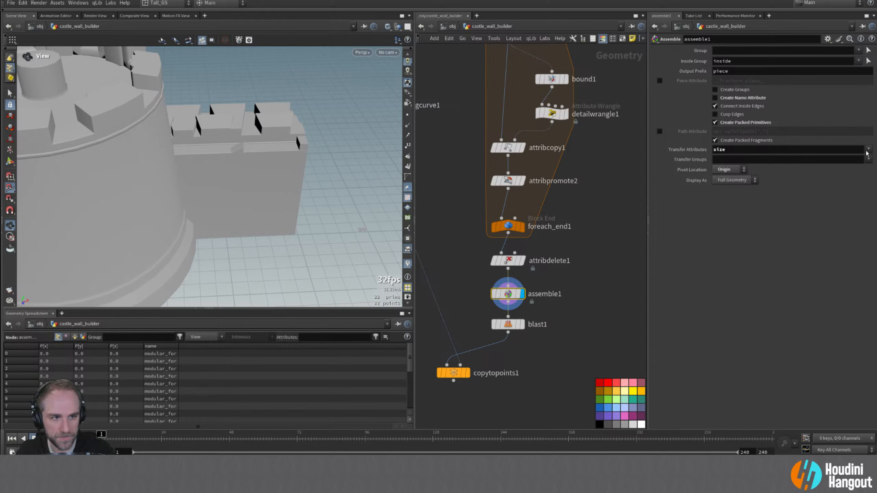
pyautogui.click(867, 149)
pyautogui.click(834, 209)
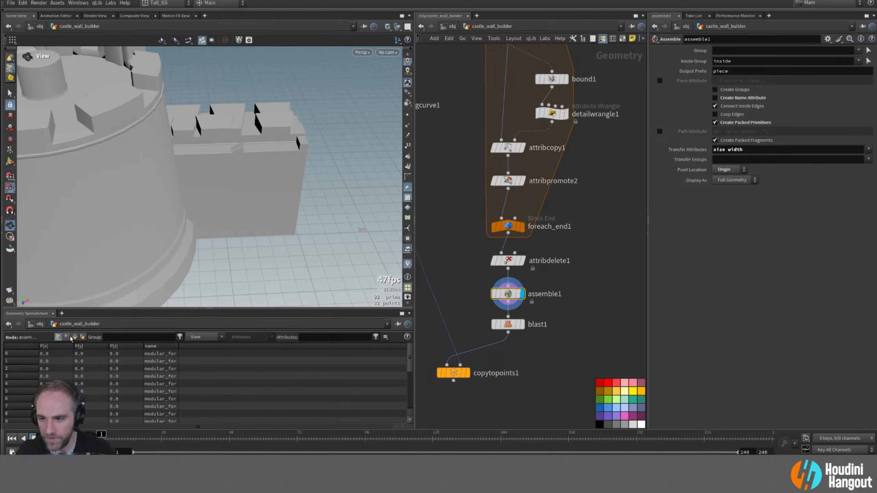
# - Inspect assemble1's primitive attributes in the Geometry Spreadsheet, ordering the rows by width and then by primitive number again
pyautogui.click(74, 337)
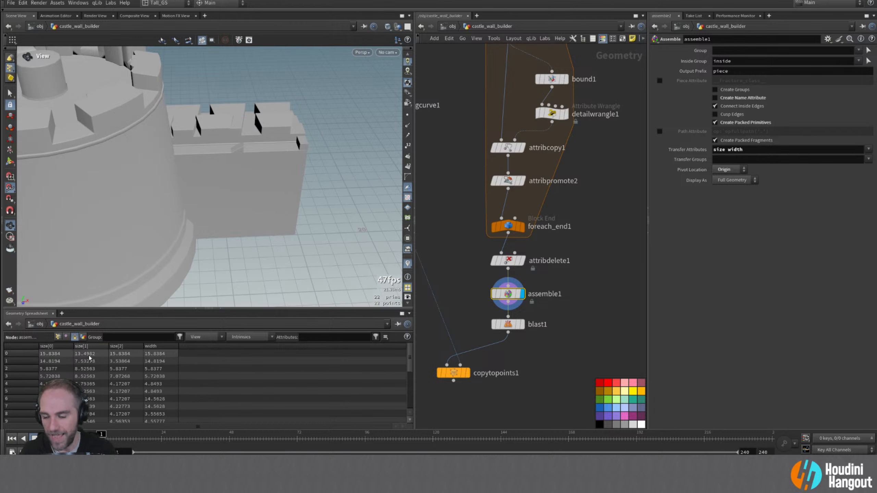
pyautogui.click(161, 346)
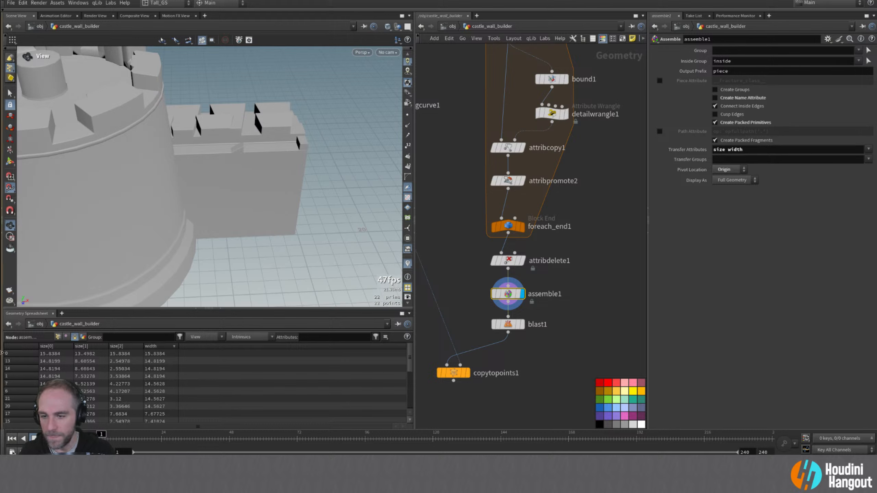
pyautogui.click(21, 346)
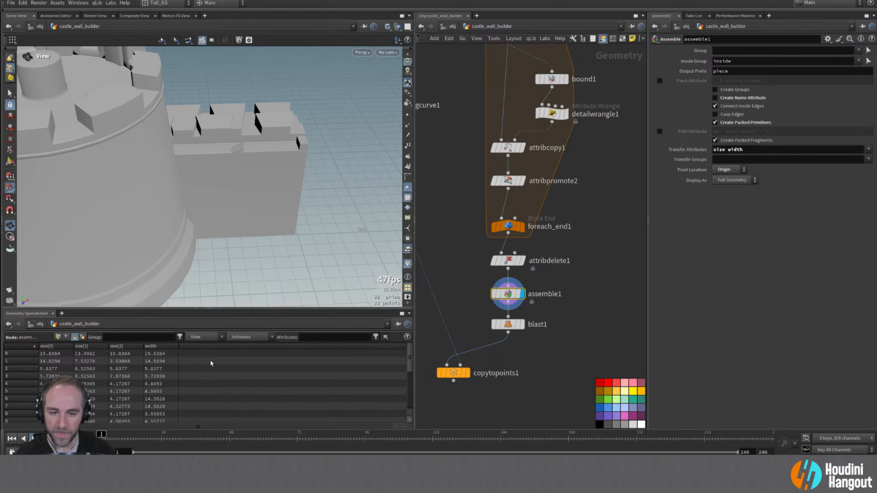
# - Move blast1 and copytopoints1 down and insert a Sort node between assemble1 and blast1
pyautogui.moveTo(459, 322); pyautogui.dragTo(466, 279, button='middle')
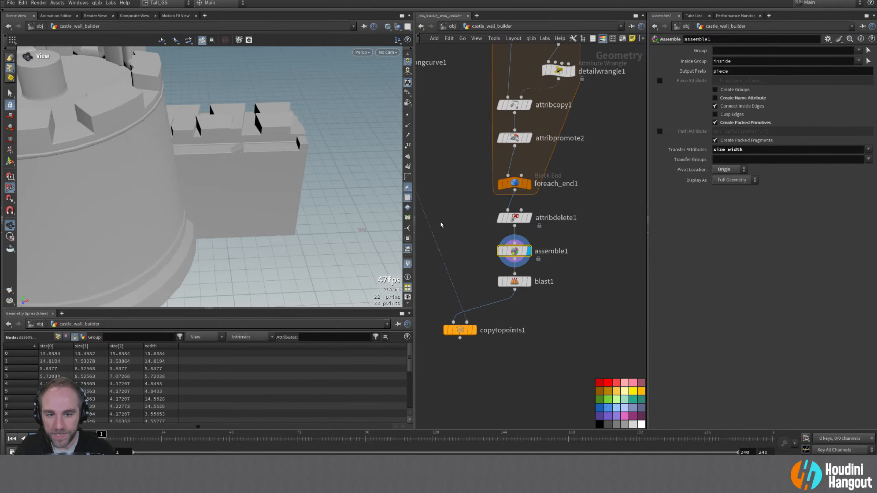
pyautogui.moveTo(444, 227); pyautogui.dragTo(584, 359)
pyautogui.moveTo(521, 283); pyautogui.dragTo(522, 328)
pyautogui.click(470, 297)
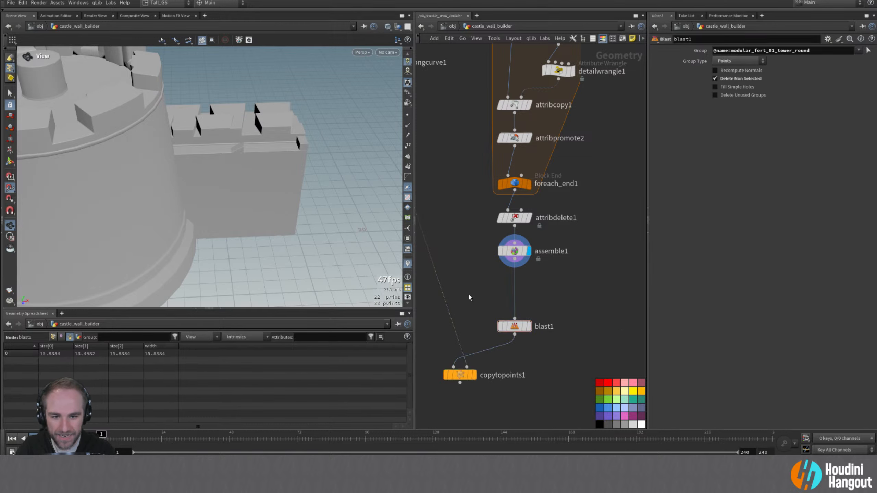
pyautogui.press('Tab')
pyautogui.write('sort')
pyautogui.press('Return')
pyautogui.click(514, 284)
# - Set sort1's primitive sort to By Attribute, using the width attribute
pyautogui.click(739, 117)
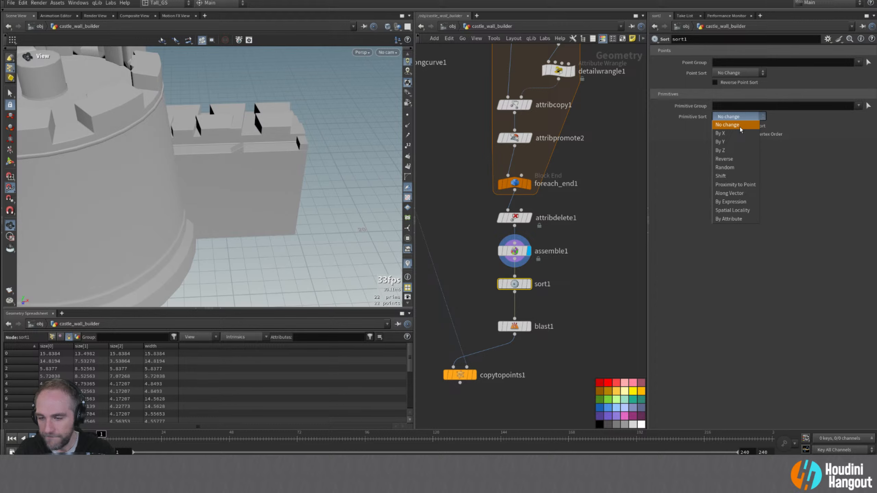
pyautogui.click(52, 337)
pyautogui.click(51, 337)
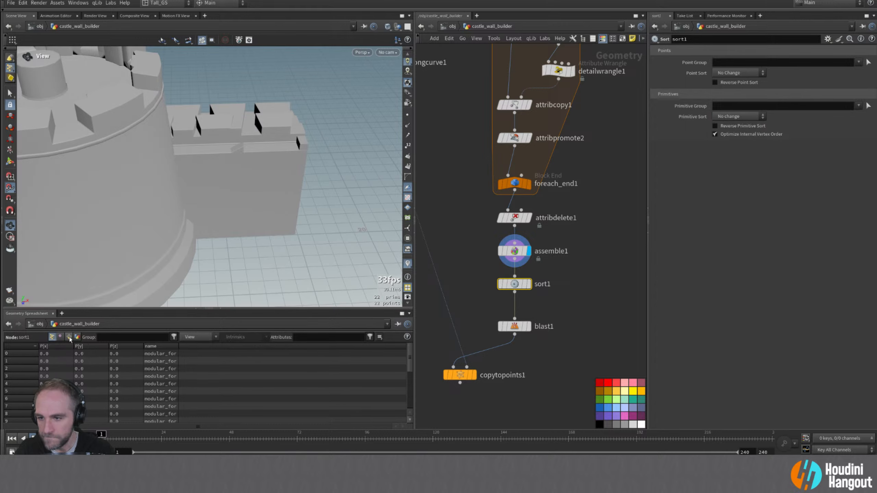
pyautogui.click(69, 336)
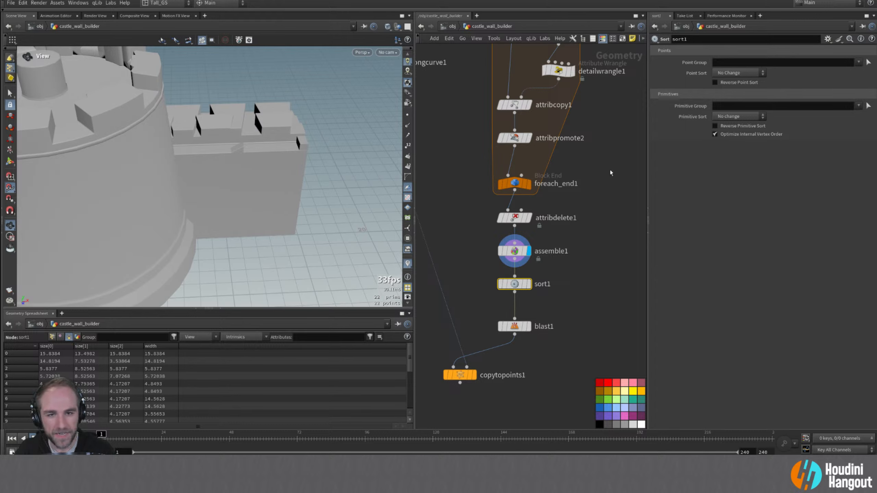
pyautogui.click(733, 117)
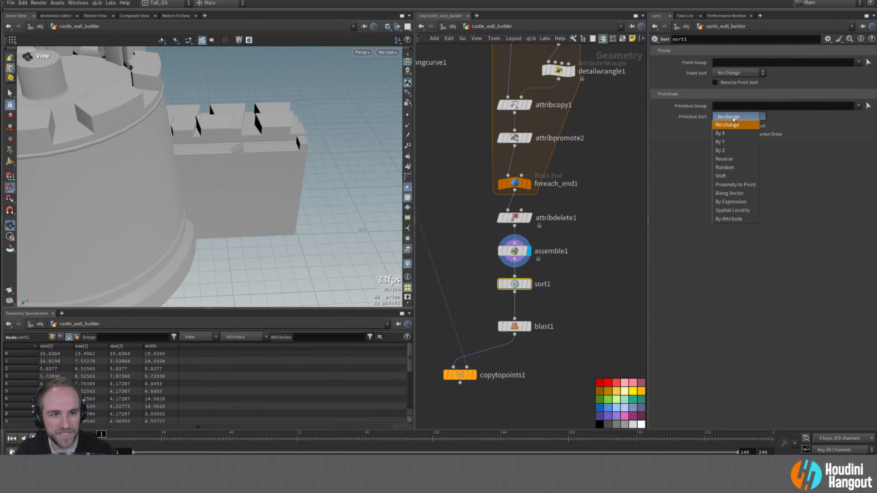
pyautogui.click(740, 219)
pyautogui.click(868, 126)
pyautogui.click(861, 143)
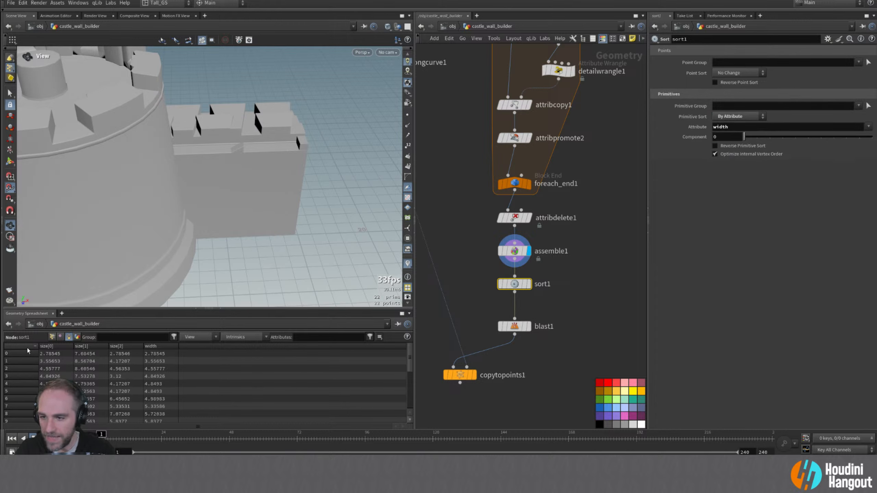
# - Add name to assemble1's transfer attributes and display sort1 with its point attributes in the Geometry Spreadsheet
pyautogui.click(515, 137)
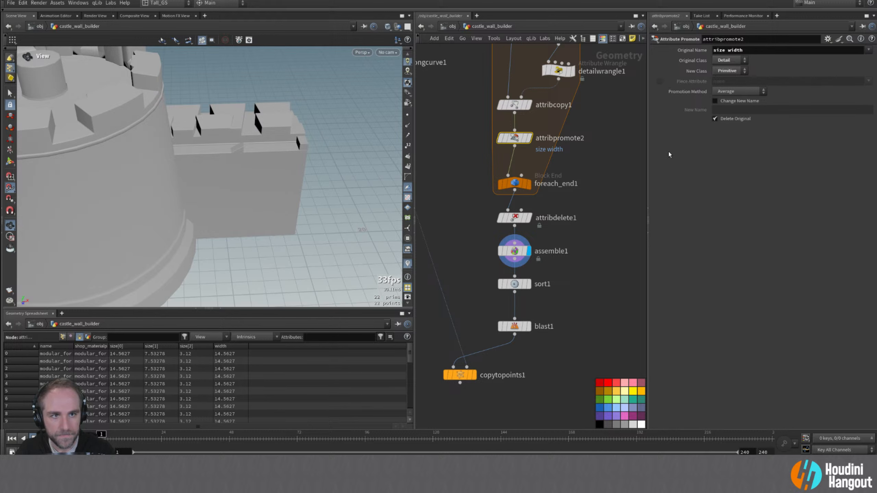
pyautogui.click(515, 250)
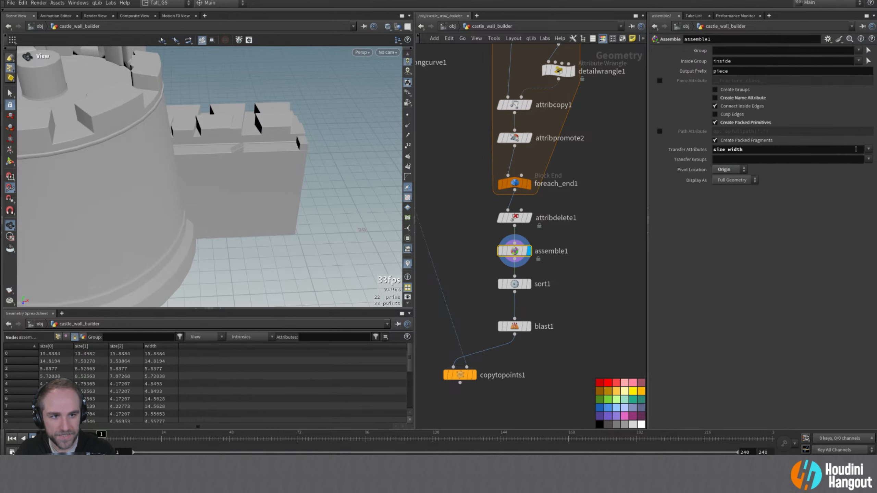
pyautogui.click(868, 149)
pyautogui.click(832, 167)
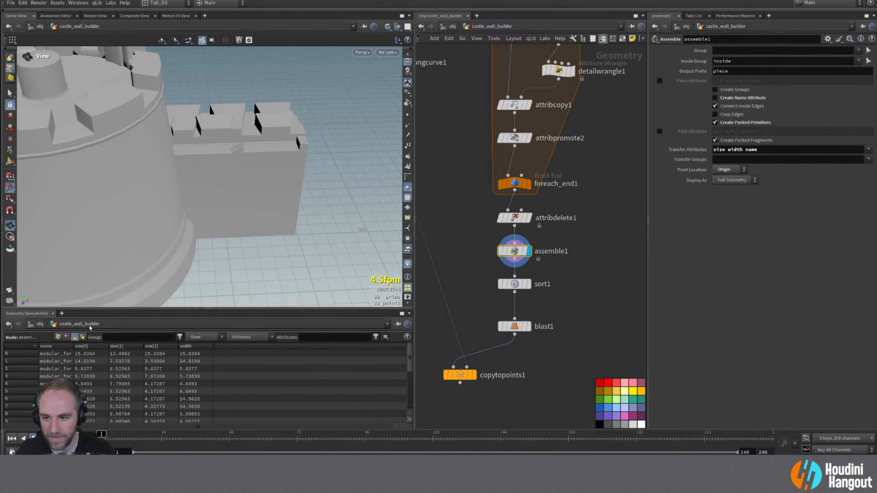
pyautogui.moveTo(73, 346); pyautogui.dragTo(151, 346)
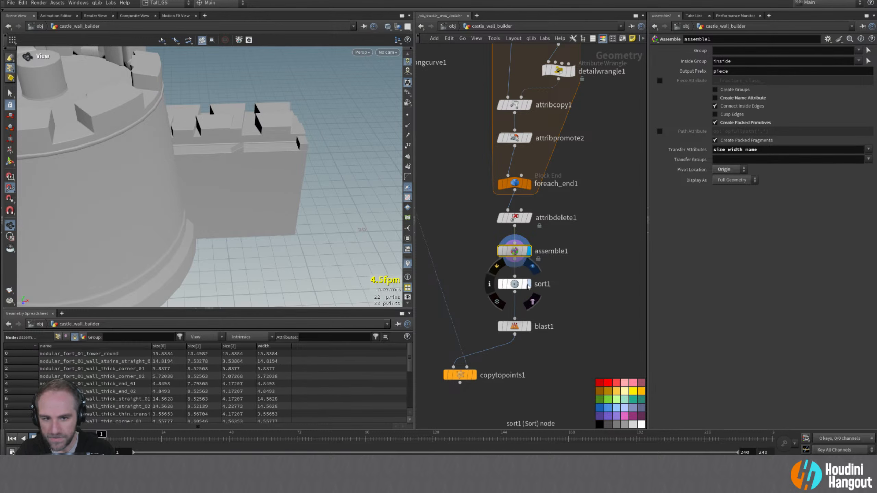
pyautogui.click(514, 284)
pyautogui.click(52, 337)
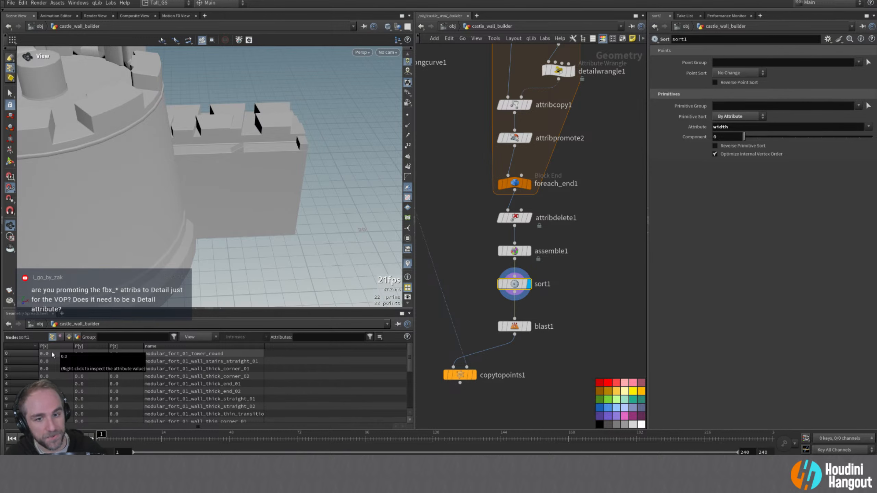
# - Review the parameters of transformbyattrib1 and detailvop1 inside the for-each loop
pyautogui.moveTo(627, 158); pyautogui.dragTo(598, 319, button='middle')
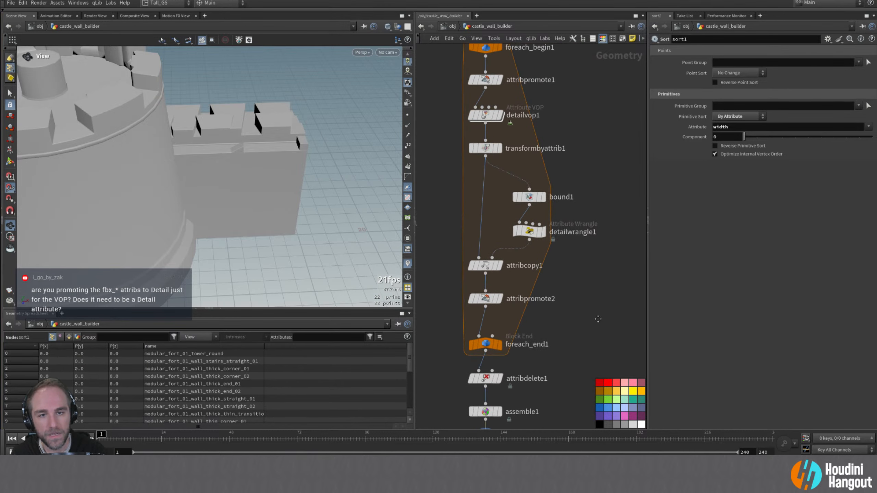
pyautogui.click(485, 152)
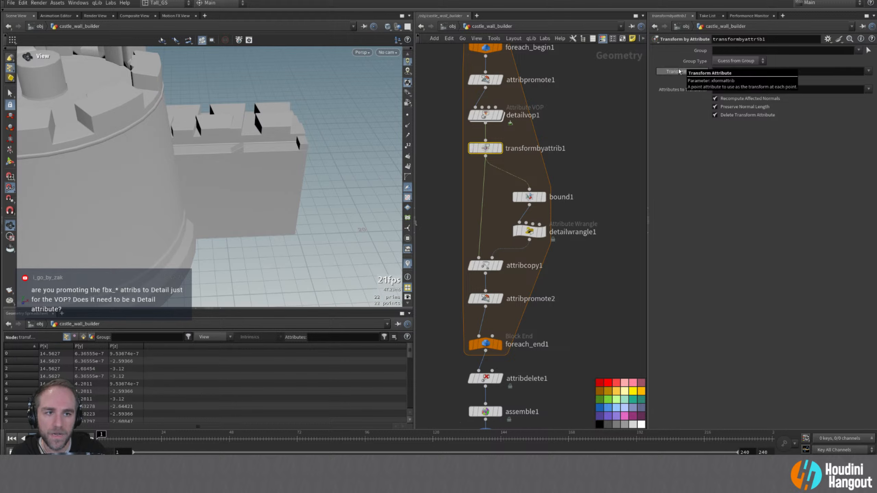
pyautogui.click(485, 115)
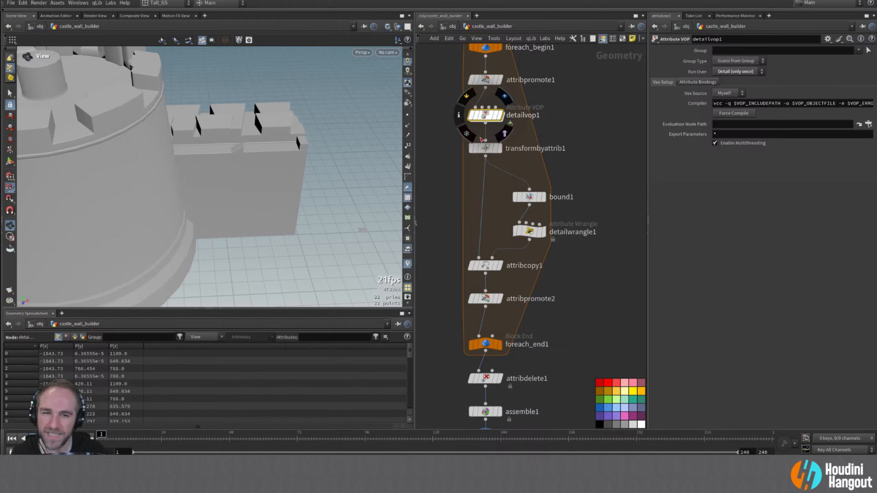
pyautogui.click(485, 148)
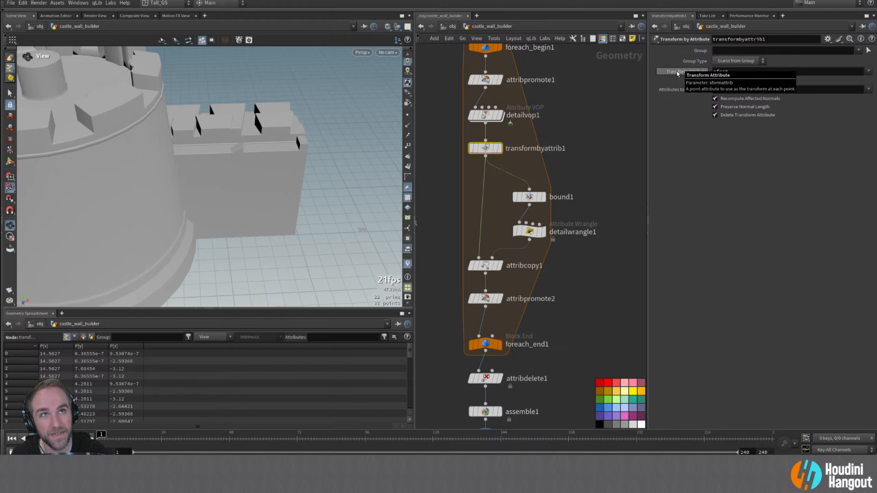
pyautogui.click(489, 116)
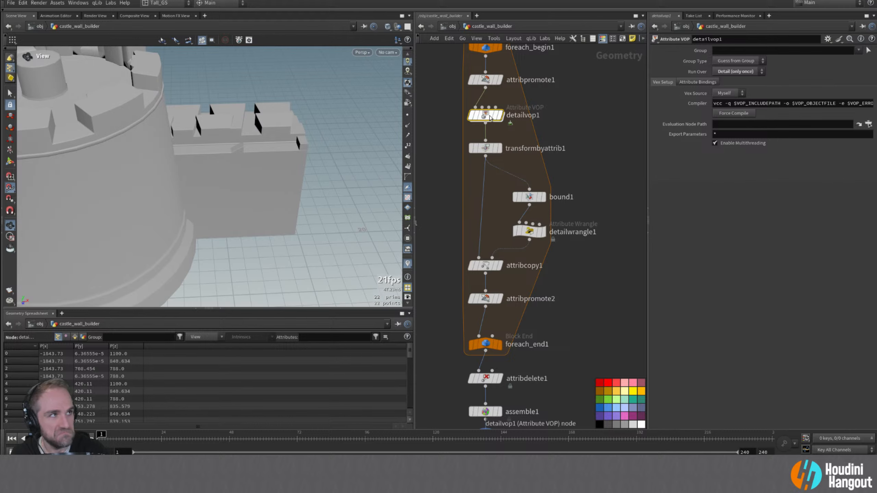
# - Bypass attribpromote1 and set detailvop1 to run over Points
pyautogui.moveTo(486, 123)
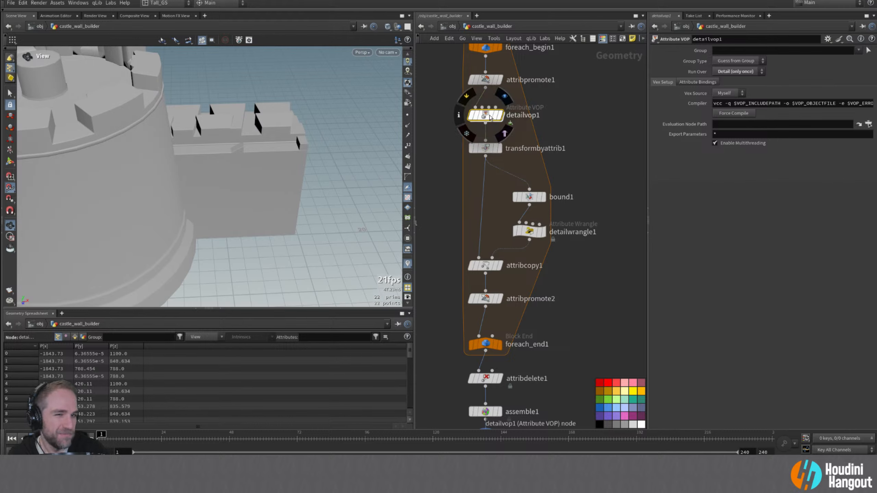
pyautogui.click(485, 80)
pyautogui.click(472, 79)
pyautogui.click(485, 115)
pyautogui.click(736, 71)
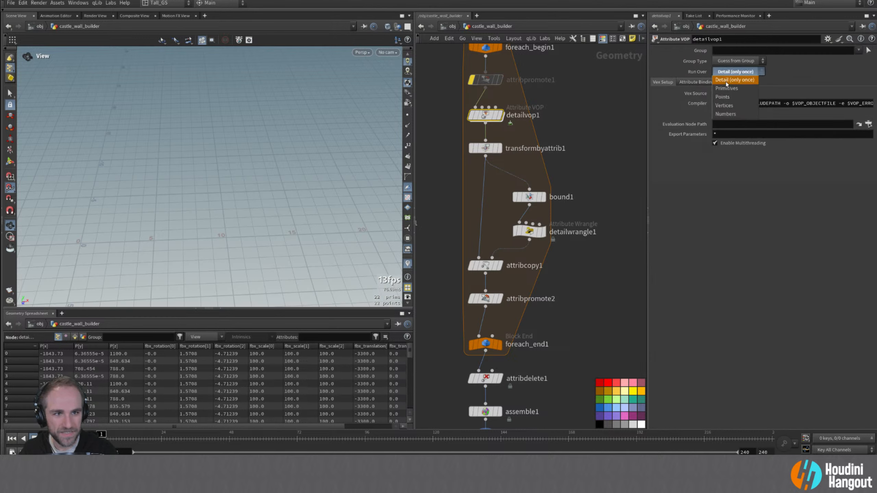
pyautogui.click(722, 96)
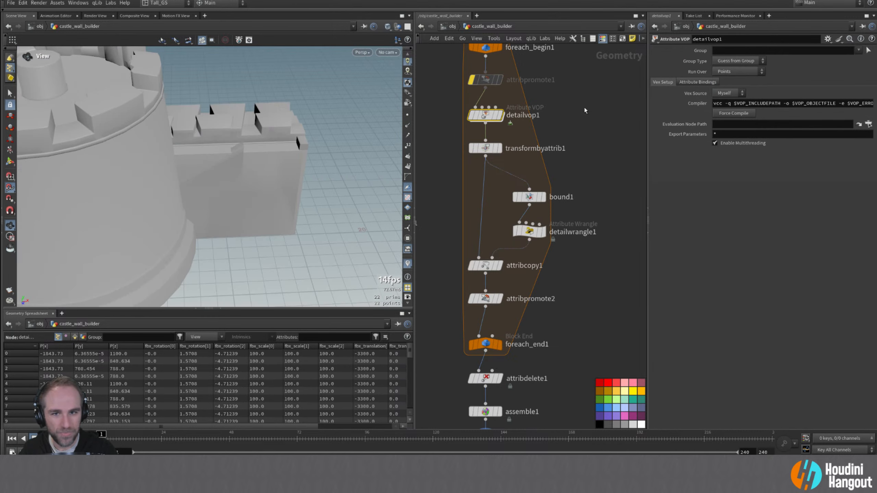
# - Display foreach_end1, delete attribpromote1 and move detailvop1 and transformbyattrib1 up to close the gap
pyautogui.click(500, 148)
pyautogui.click(493, 148)
pyautogui.click(500, 343)
pyautogui.click(485, 79)
pyautogui.press('Delete')
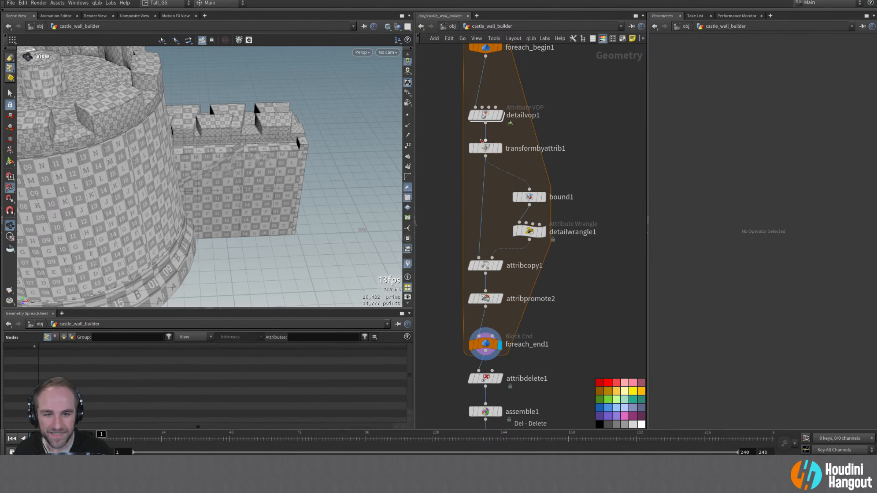
pyautogui.moveTo(485, 115); pyautogui.dragTo(485, 97)
pyautogui.moveTo(485, 148); pyautogui.dragTo(485, 130)
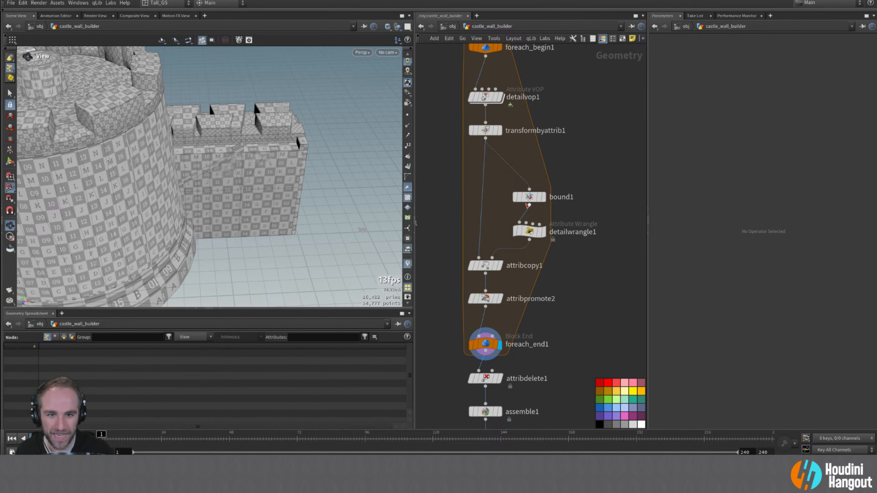
# - Examine foreach_end1's detail attributes in the Geometry Spreadsheet
pyautogui.press('r')
pyautogui.click(87, 337)
pyautogui.click(499, 345)
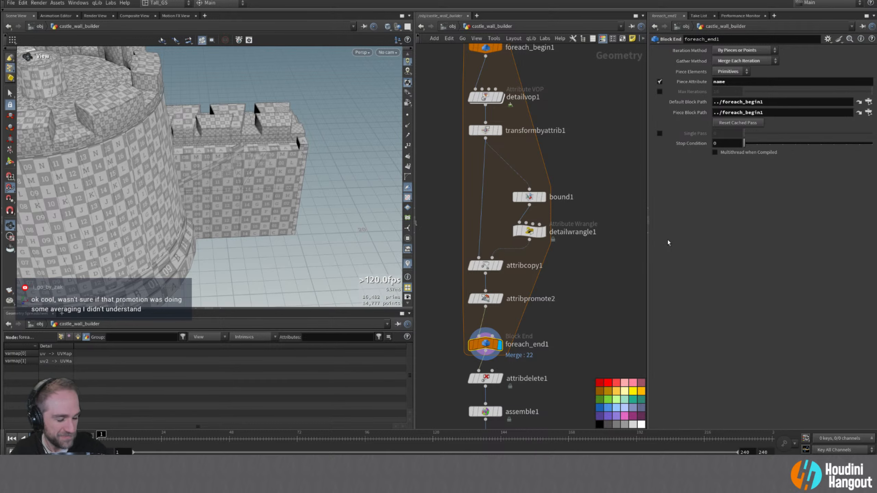
# - Move bound1 and detailwrangle1 up, along with the remaining loop nodes and attribdelete1, to compact the network
pyautogui.moveTo(499, 184); pyautogui.dragTo(546, 238)
pyautogui.moveTo(528, 196); pyautogui.dragTo(522, 172)
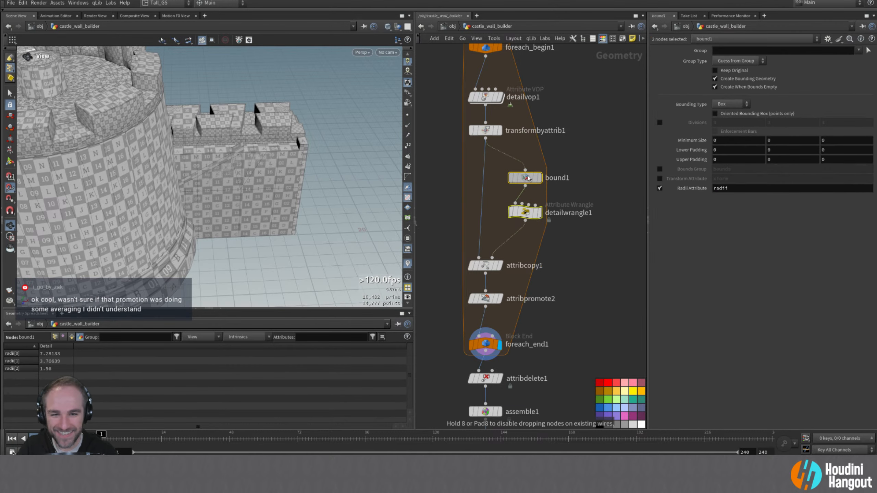
pyautogui.moveTo(456, 247); pyautogui.dragTo(518, 358)
pyautogui.moveTo(485, 299); pyautogui.dragTo(485, 277)
pyautogui.moveTo(485, 378); pyautogui.dragTo(486, 361)
# - Display sort1 and compare its point and primitive attributes in the Geometry Spreadsheet
pyautogui.moveTo(539, 362); pyautogui.dragTo(554, 234, button='middle')
pyautogui.click(515, 316)
pyautogui.click(54, 339)
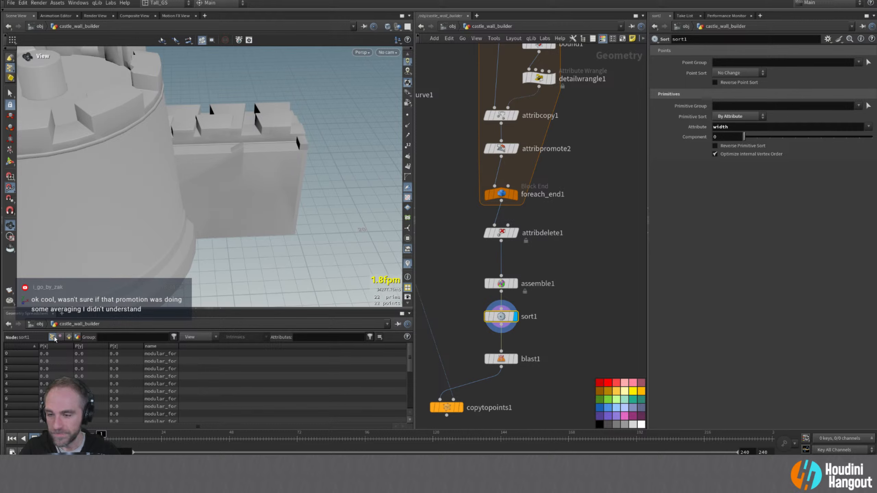
pyautogui.click(69, 337)
pyautogui.moveTo(74, 346); pyautogui.dragTo(188, 346)
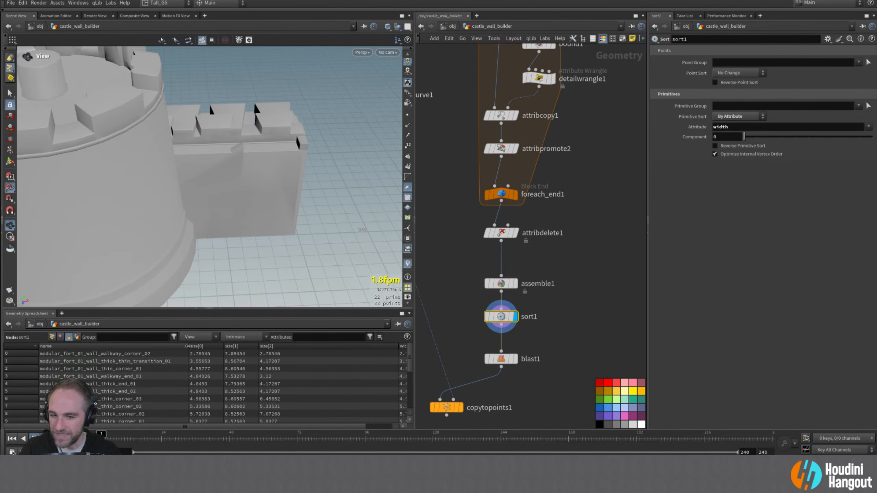
pyautogui.click(51, 337)
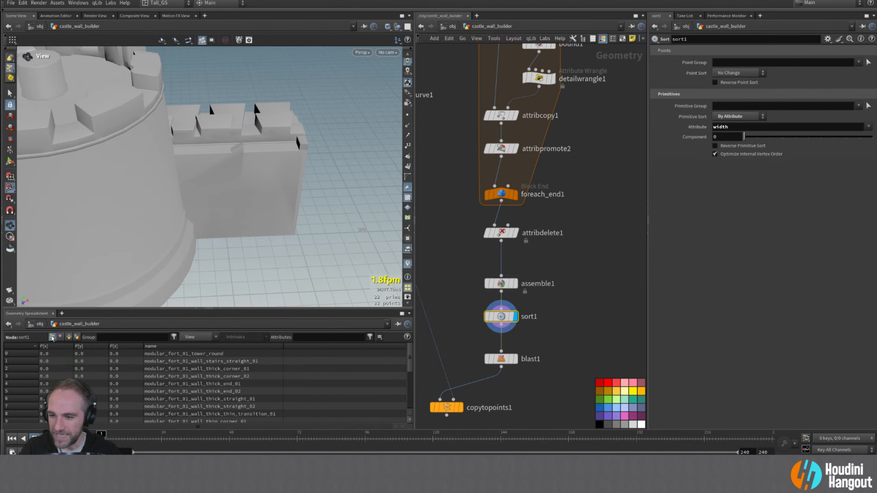
# - Move assemble1 and sort1 up beneath attribdelete1
pyautogui.click(500, 283)
pyautogui.moveTo(500, 284); pyautogui.dragTo(501, 264)
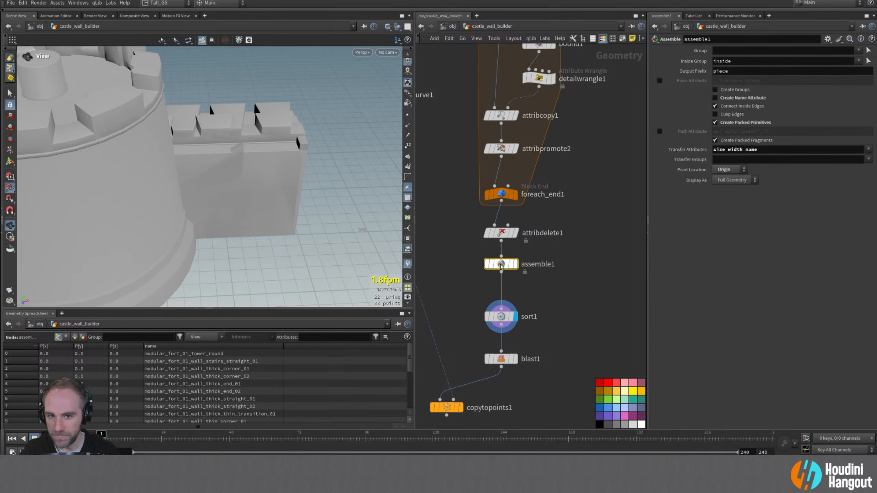
pyautogui.moveTo(502, 318); pyautogui.dragTo(501, 297)
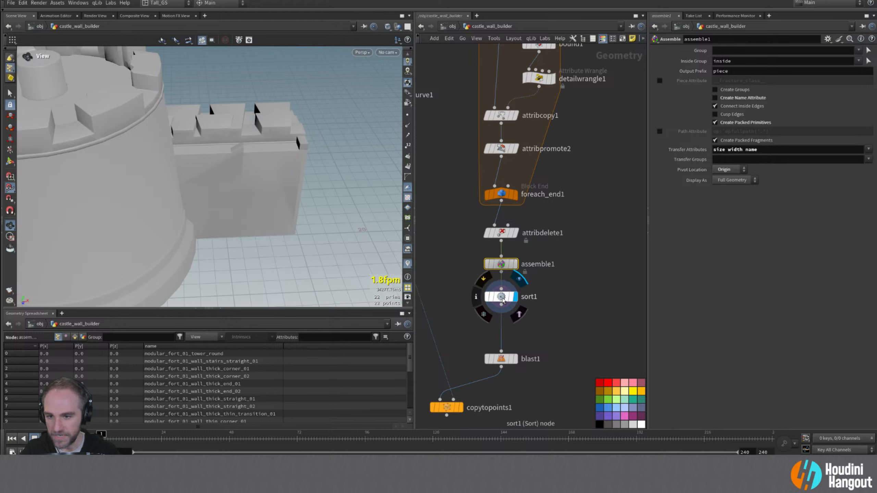
# - Set attribpromote2's new class to Point for the size and width attributes
pyautogui.click(499, 149)
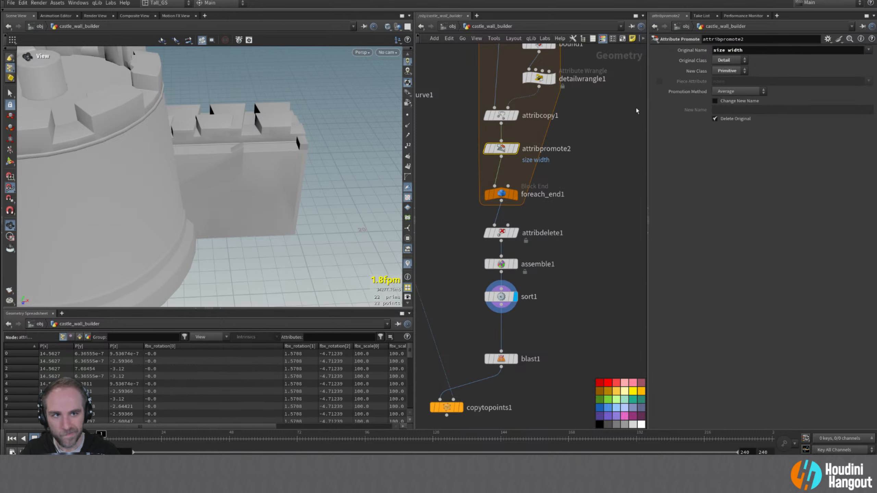
pyautogui.click(727, 71)
pyautogui.click(721, 96)
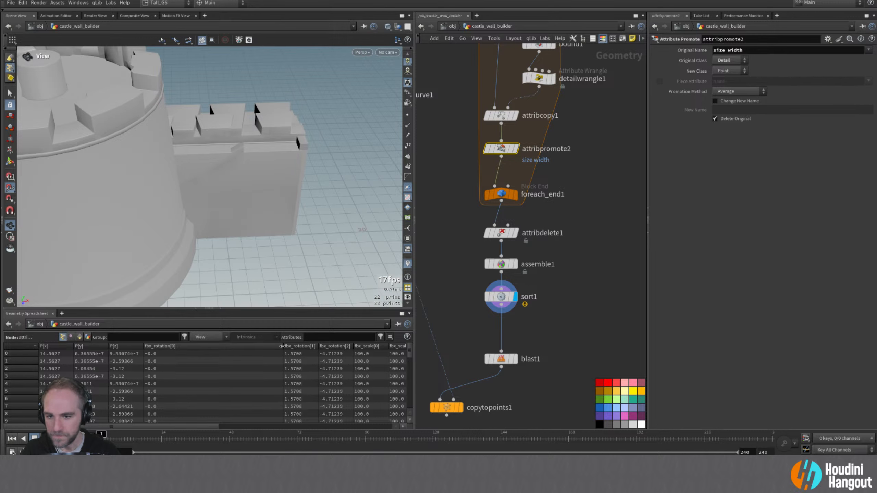
pyautogui.moveTo(283, 345); pyautogui.dragTo(178, 346)
# - Display attribdelete1 and move its fbx_* pattern from the detail attributes to the point attributes
pyautogui.click(515, 233)
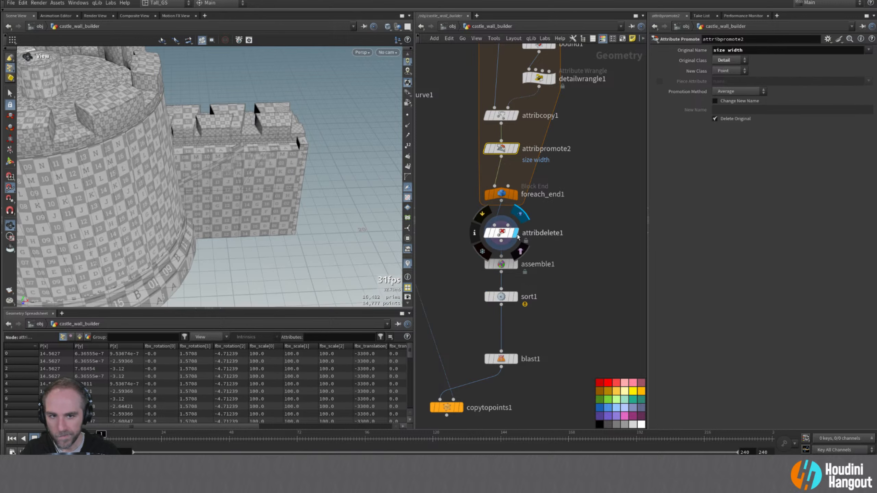
pyautogui.click(500, 233)
pyautogui.moveTo(735, 98); pyautogui.dragTo(711, 97)
pyautogui.hotkey('ctrl', 'x')
pyautogui.click(735, 67)
pyautogui.hotkey('ctrl', 'v')
pyautogui.press('Return')
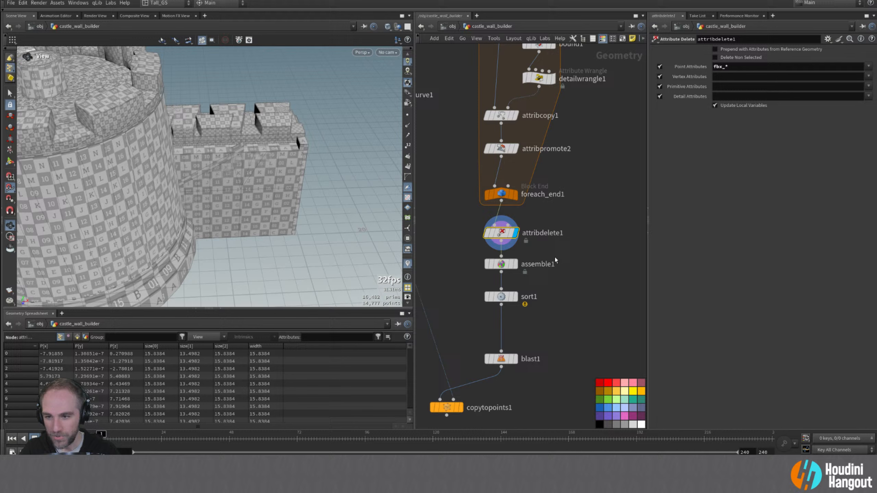
# - Display assemble1 and remove name from its transfer attributes, leaving size and width
pyautogui.click(514, 265)
pyautogui.click(501, 264)
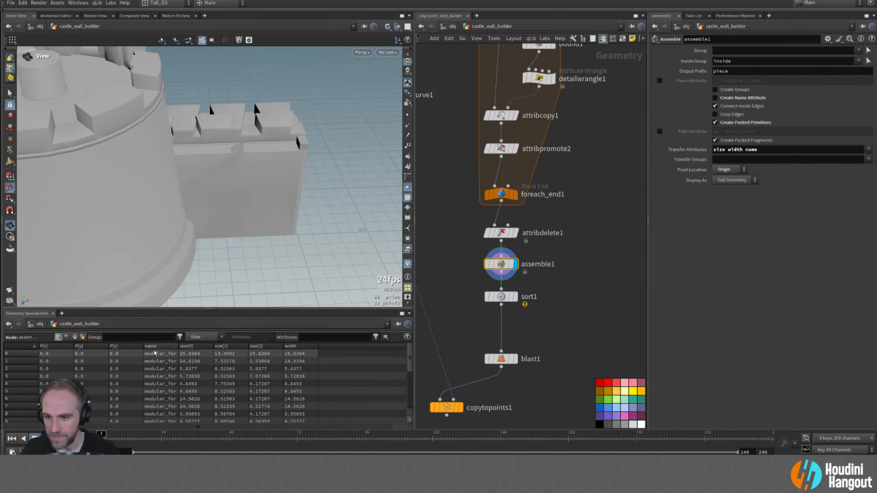
pyautogui.click(74, 337)
pyautogui.doubleClick(750, 150)
pyautogui.press('BackSpace')
pyautogui.press('Return')
pyautogui.click(58, 337)
pyautogui.moveTo(178, 345); pyautogui.dragTo(256, 342)
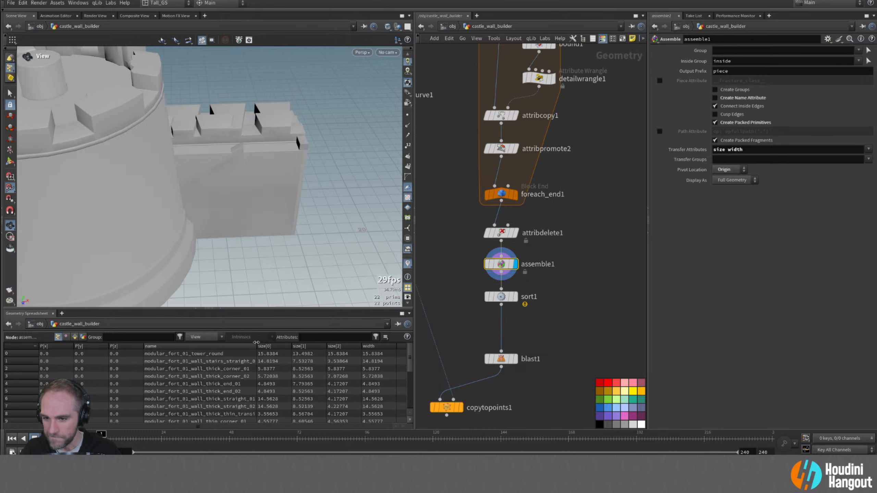
# - Set sort1's primitive sort to No change and its point sort to By Attribute, using the width attribute
pyautogui.click(515, 297)
pyautogui.click(501, 296)
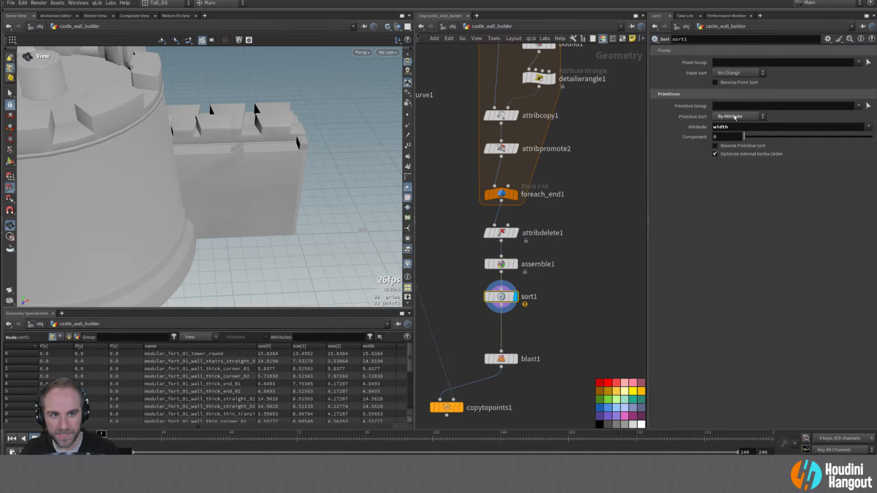
pyautogui.click(734, 118)
pyautogui.click(730, 120)
pyautogui.click(738, 73)
pyautogui.click(734, 169)
pyautogui.click(759, 83)
pyautogui.write('width')
pyautogui.press('Return')
# - Examine the order of the sorted points' width values in the Geometry Spreadsheet
pyautogui.moveTo(257, 347); pyautogui.dragTo(178, 350)
pyautogui.scroll(-3, 297, 357)
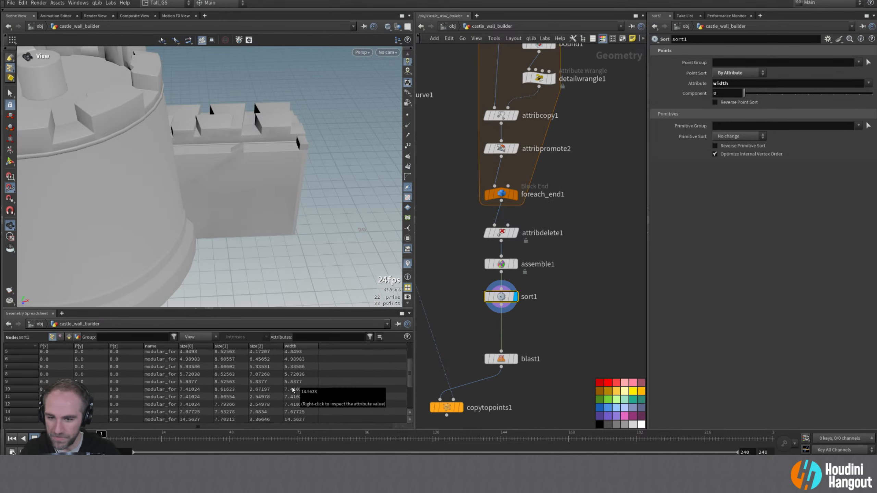
pyautogui.scroll(-4, 293, 390)
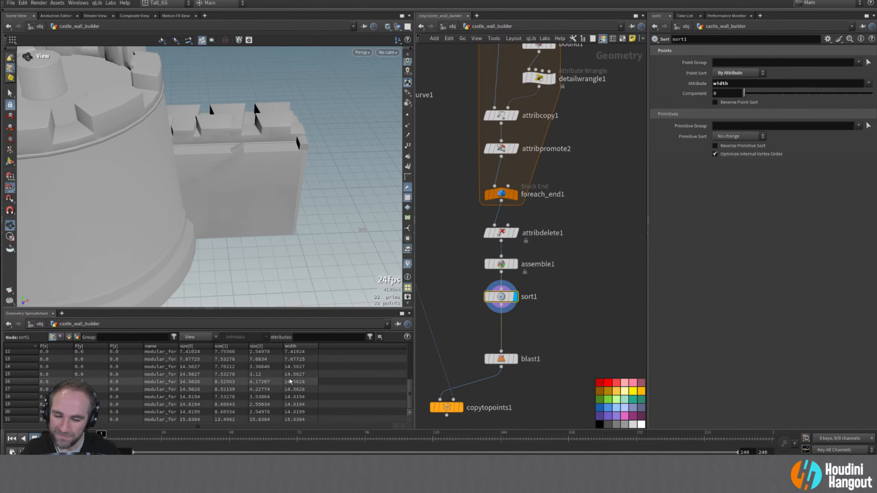
pyautogui.scroll(6, 291, 385)
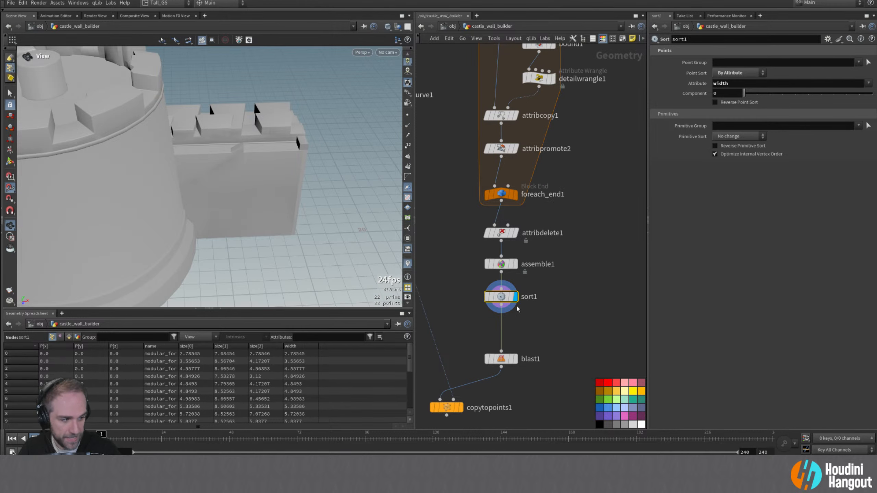
# - Move blast1 and copytopoints1 up beneath sort1 and shift convertline1 away from the curve's other wire
pyautogui.moveTo(500, 359); pyautogui.dragTo(500, 337)
pyautogui.moveTo(456, 361); pyautogui.dragTo(498, 293, button='middle')
pyautogui.moveTo(487, 340); pyautogui.dragTo(475, 304)
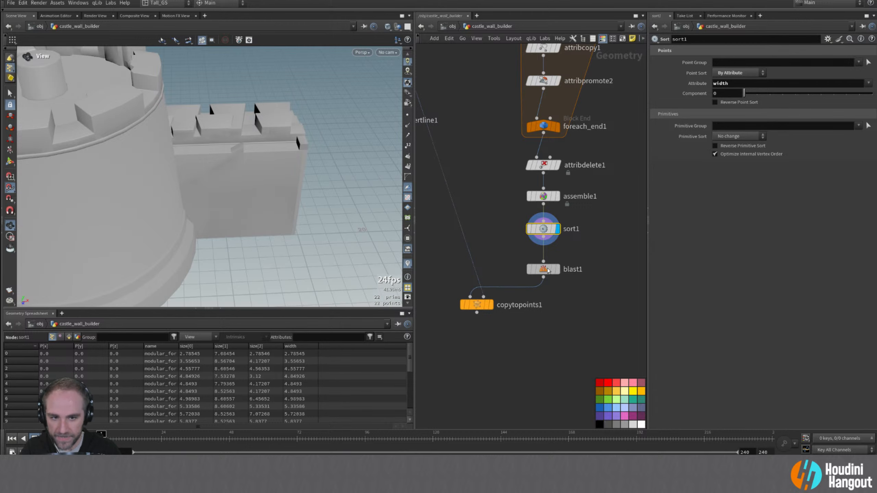
pyautogui.moveTo(549, 270); pyautogui.dragTo(549, 266)
pyautogui.moveTo(477, 310); pyautogui.dragTo(475, 319)
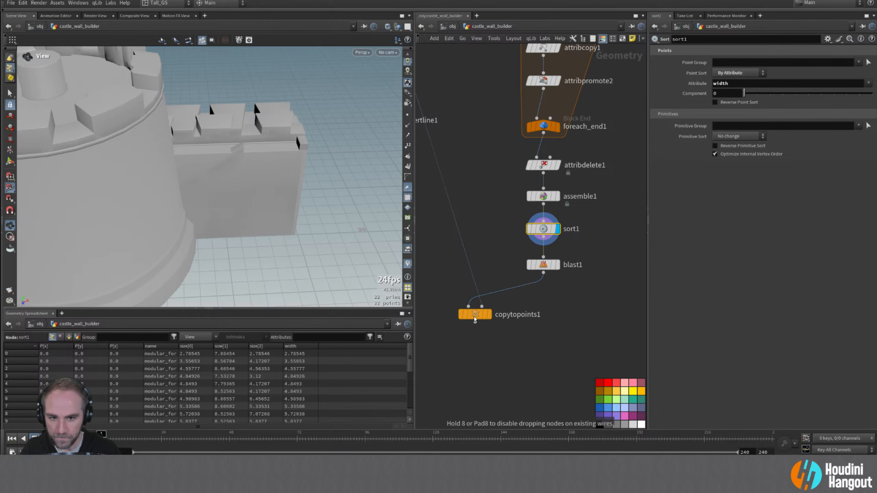
pyautogui.moveTo(447, 298); pyautogui.dragTo(483, 291, button='middle')
pyautogui.scroll(-3, 482, 290)
pyautogui.moveTo(427, 209); pyautogui.dragTo(458, 223, button='middle')
pyautogui.moveTo(474, 200); pyautogui.dragTo(439, 196)
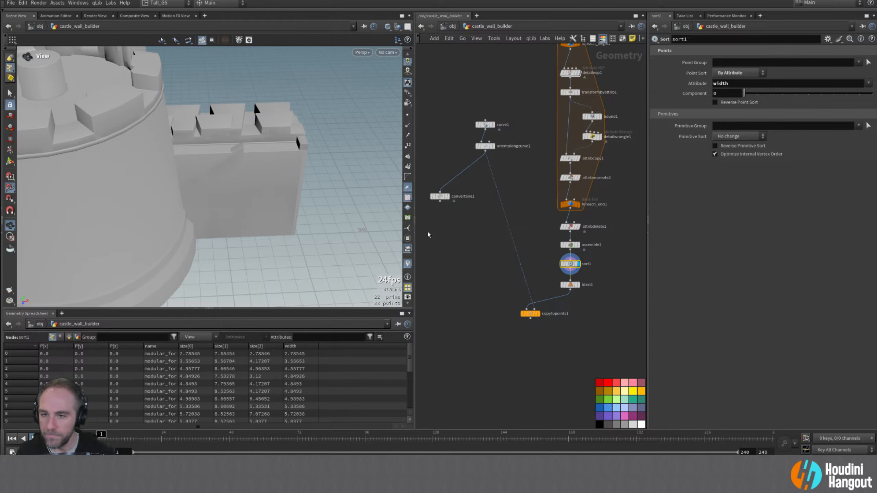
# - Display convertline1 and view the whole wall curve in the viewport
pyautogui.scroll(-4, 211, 167)
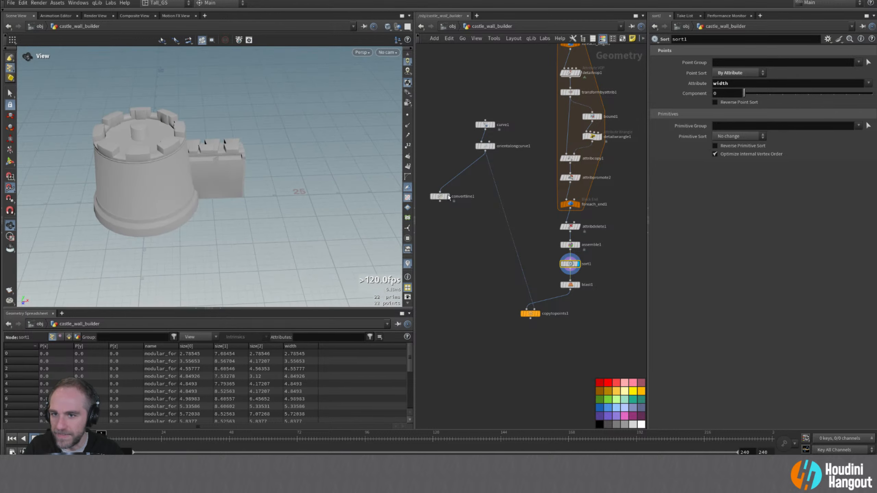
pyautogui.click(448, 197)
pyautogui.click(439, 197)
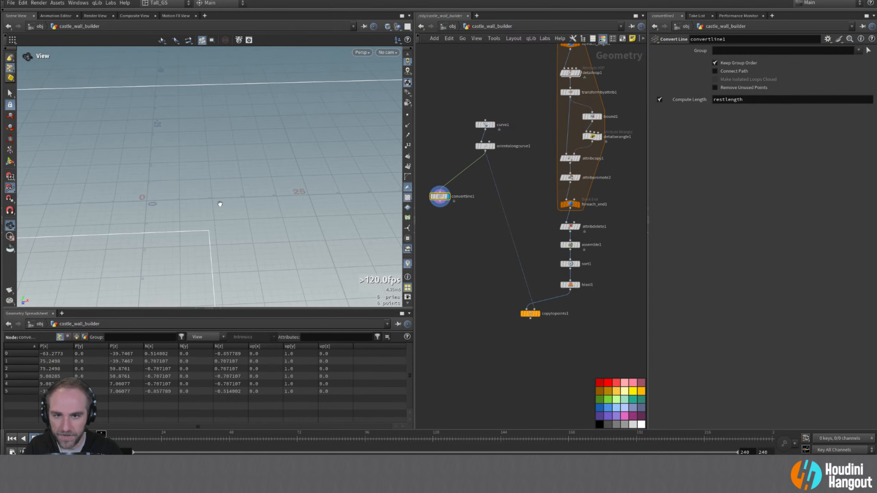
pyautogui.scroll(-3, 219, 204)
pyautogui.moveTo(205, 179); pyautogui.dragTo(192, 196)
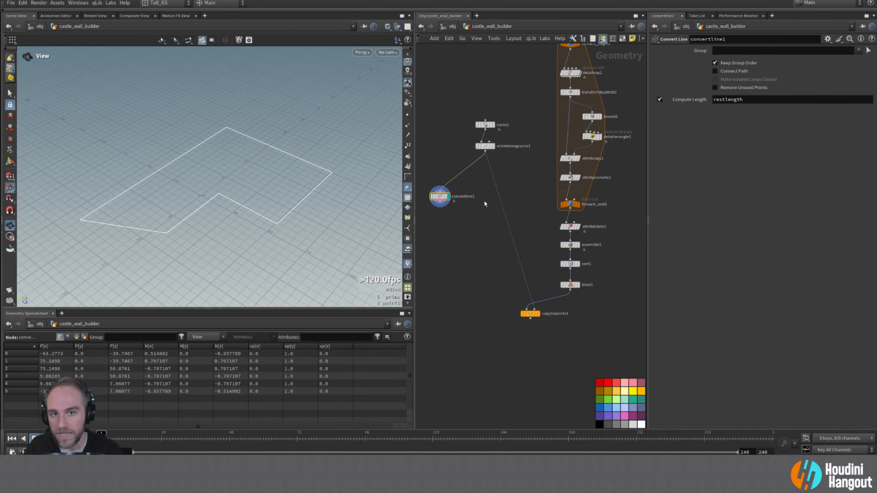
# - Display copytopoints1 and inspect the towers at the curve corners and the node's info
pyautogui.click(539, 313)
pyautogui.click(529, 313)
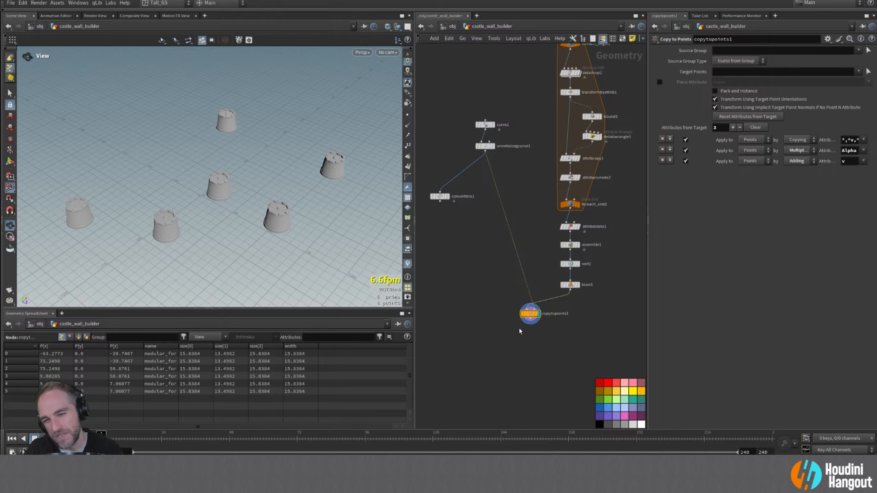
pyautogui.scroll(4, 232, 215)
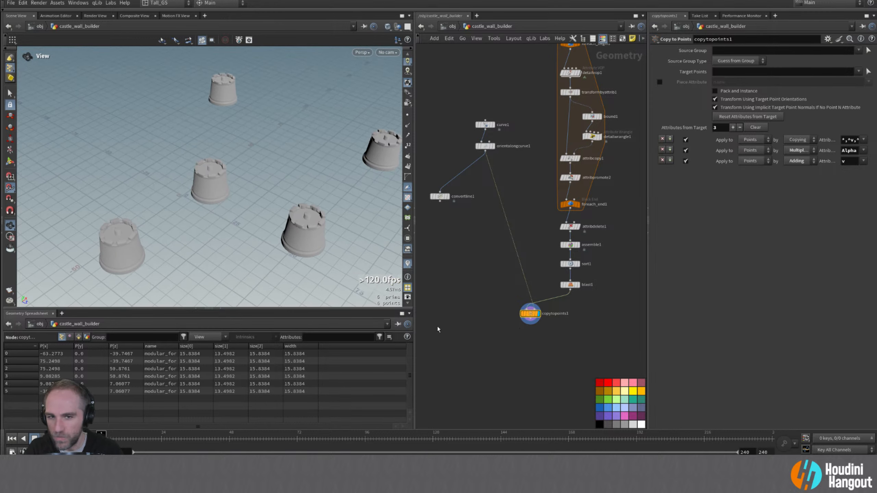
pyautogui.middleClick(529, 315)
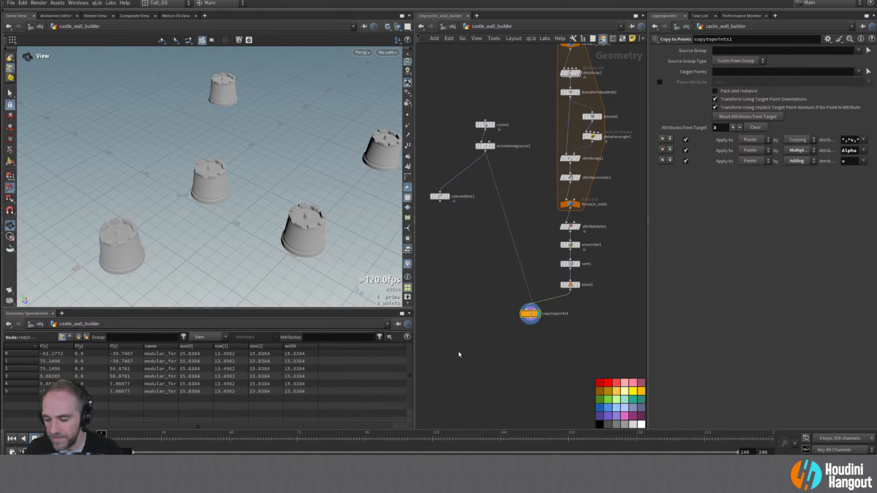
# - Move curve1 and orientalongcurve1 down beside blast1, place convertline1 below them and check its node info
pyautogui.moveTo(447, 98); pyautogui.dragTo(489, 284)
pyautogui.moveTo(440, 199); pyautogui.dragTo(468, 327)
pyautogui.middleClick(468, 327)
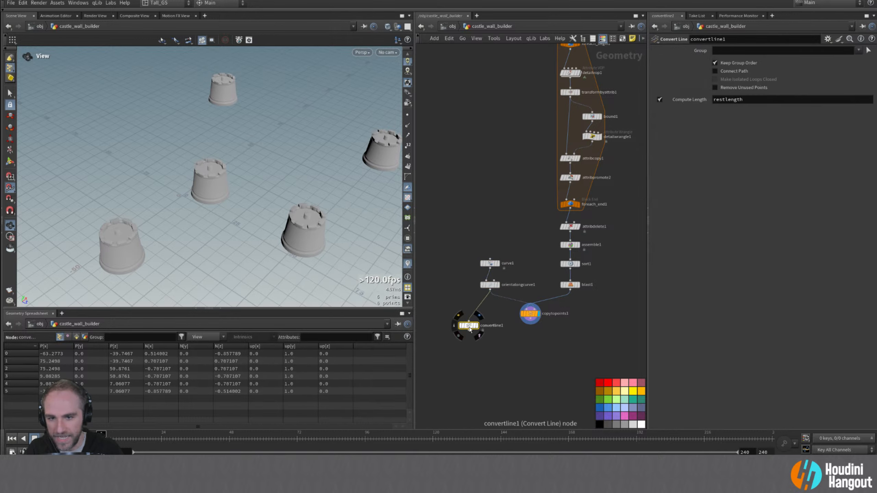
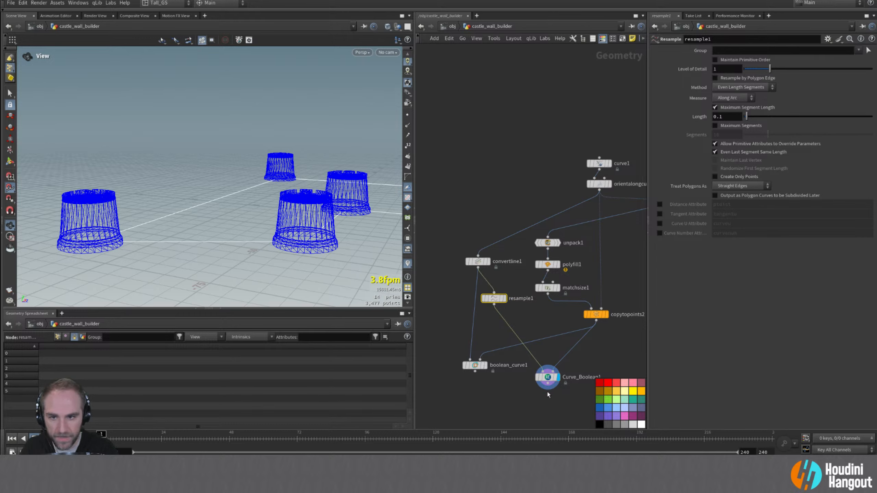
# - Wire resample1 into boolean_curve1, display boolean_curve1 and delete the Curve_Boolean1 node
pyautogui.click(548, 377)
pyautogui.moveTo(253, 203)
pyautogui.mouseDown()
pyautogui.moveTo(314, 262)
pyautogui.moveTo(242, 219)
pyautogui.moveTo(262, 200)
pyautogui.mouseUp()
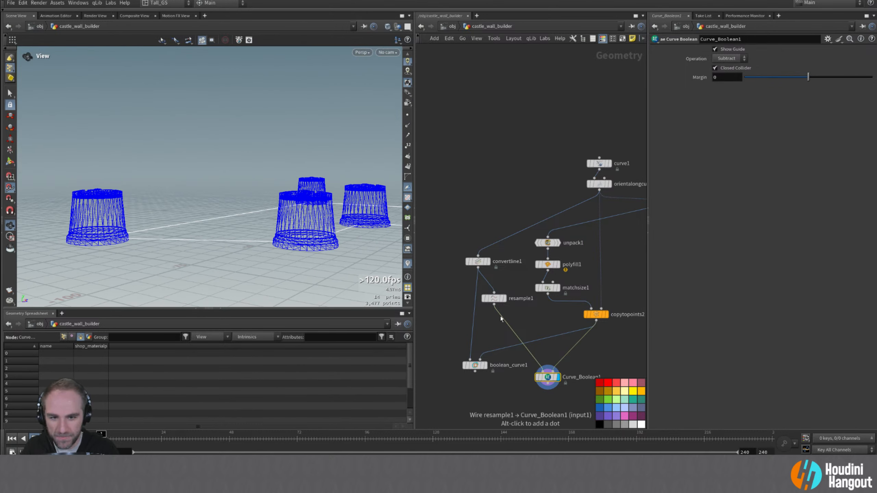
pyautogui.moveTo(501, 318); pyautogui.dragTo(517, 360)
pyautogui.click(486, 365)
pyautogui.press('Delete')
# - Place resample1 directly beneath convertline1 and set its length to 1
pyautogui.click(482, 298)
pyautogui.moveTo(492, 298); pyautogui.dragTo(475, 289)
# - Template copytopoints2 and turn on point display in the viewport to inspect the trimmed wall curve
pyautogui.click(604, 315)
pyautogui.click(407, 115)
pyautogui.moveTo(214, 186); pyautogui.dragTo(193, 220)
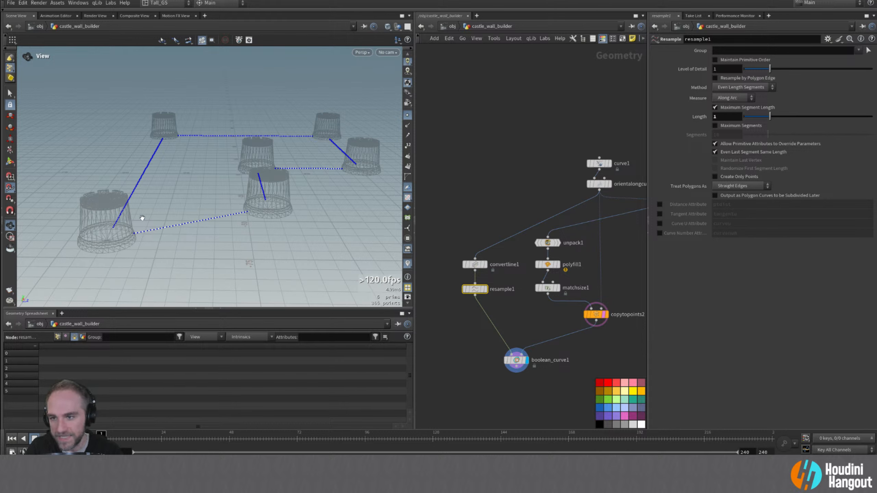
# - Insert a Transform node between unpack1 and polyfill1, and display it in the viewport
pyautogui.scroll(3, 152, 242)
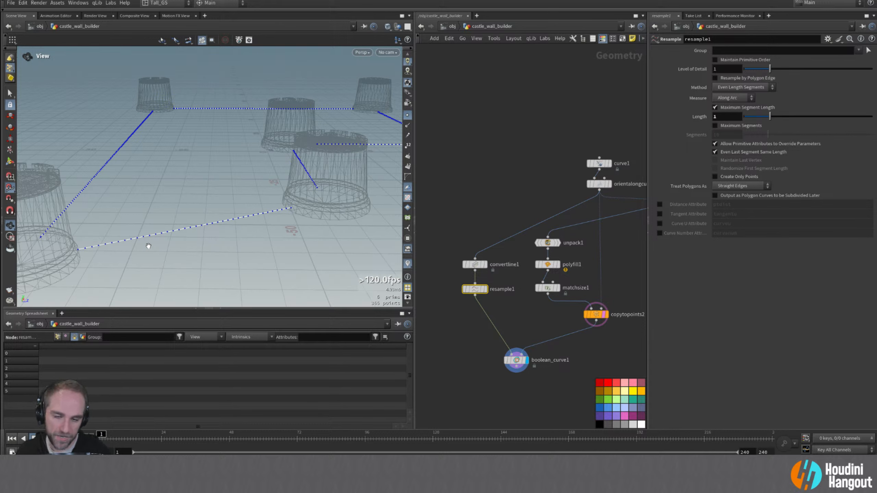
pyautogui.keyDown('alt'); pyautogui.moveTo(148, 246); pyautogui.dragTo(164, 246); pyautogui.keyUp('alt')
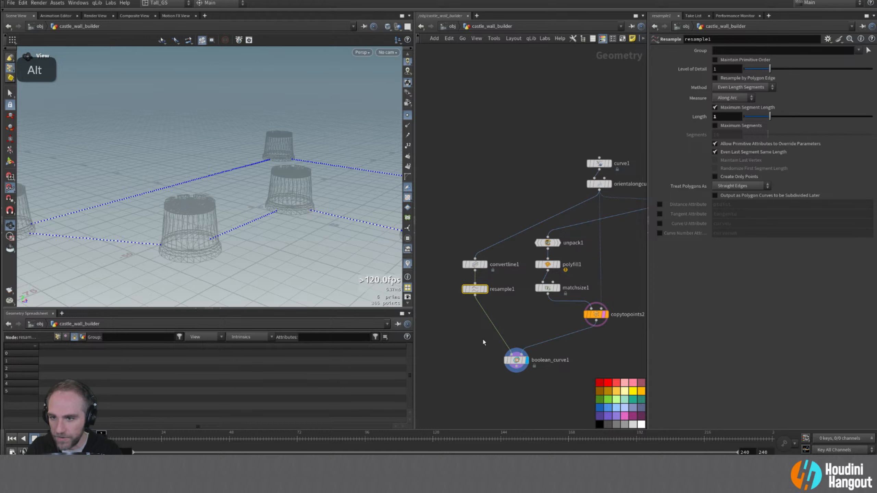
pyautogui.click(535, 314)
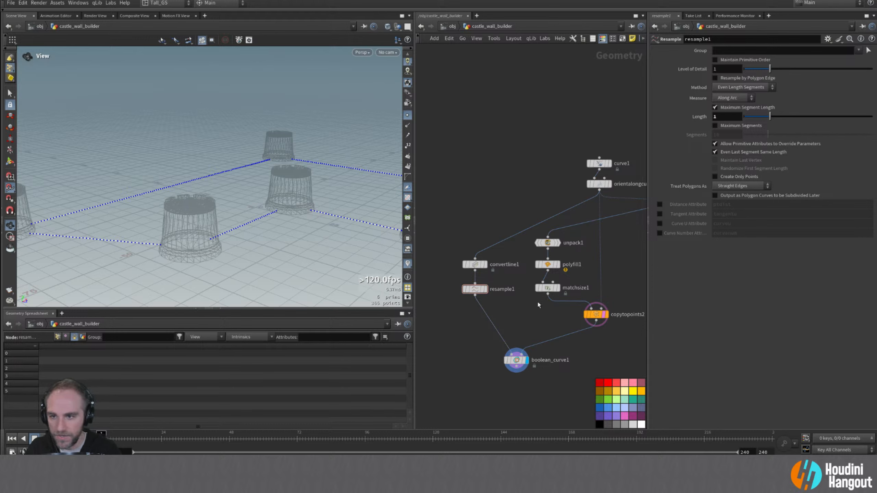
pyautogui.press('Tab')
pyautogui.write('transform')
pyautogui.press('Return')
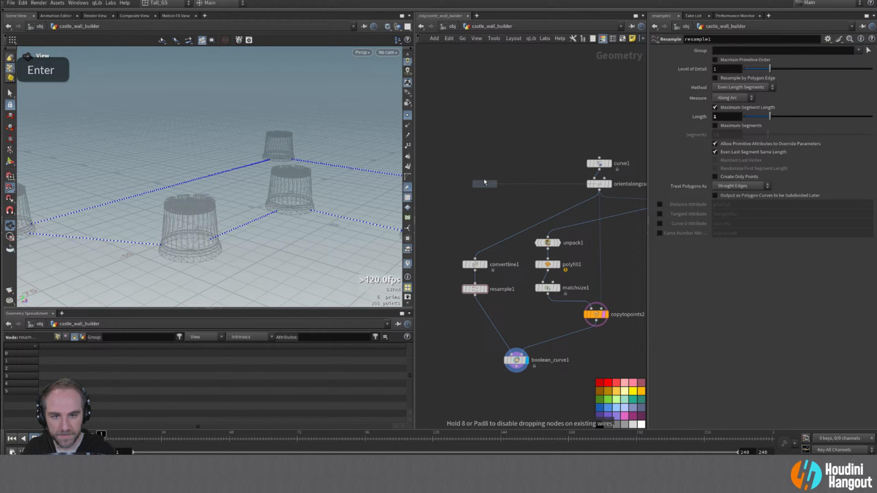
pyautogui.click(548, 254)
pyautogui.doubleClick(560, 258)
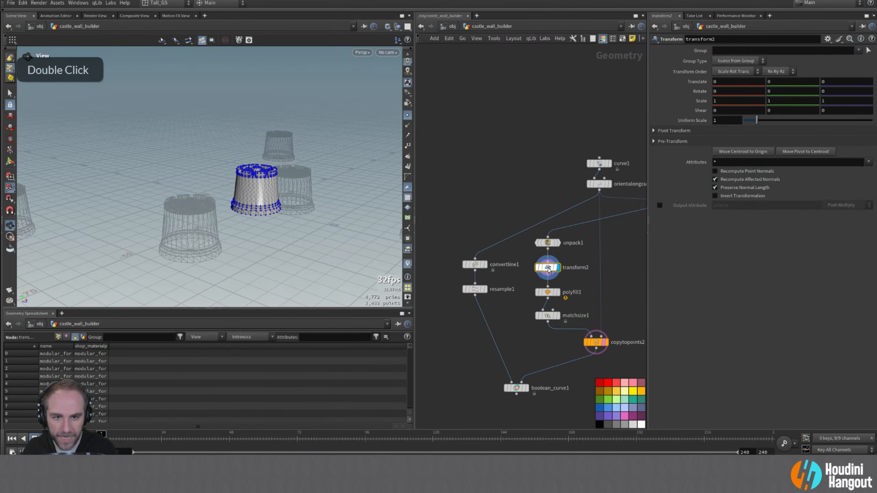
pyautogui.keyDown('alt'); pyautogui.moveTo(225, 193); pyautogui.dragTo(271, 229); pyautogui.keyUp('alt')
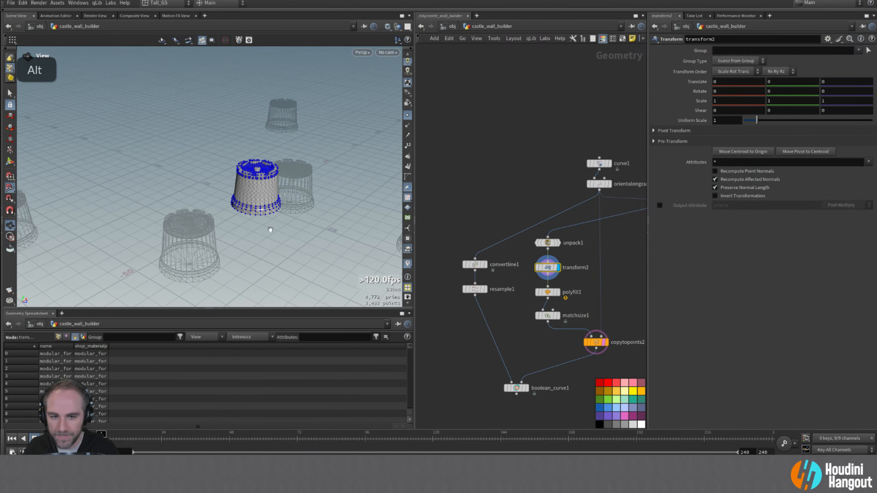
# - Display boolean_curve1 and template copytopoints1 instead of copytopoints2 to check the trimmed curve against the tower bases
pyautogui.click(537, 341)
pyautogui.click(517, 388)
pyautogui.click(527, 387)
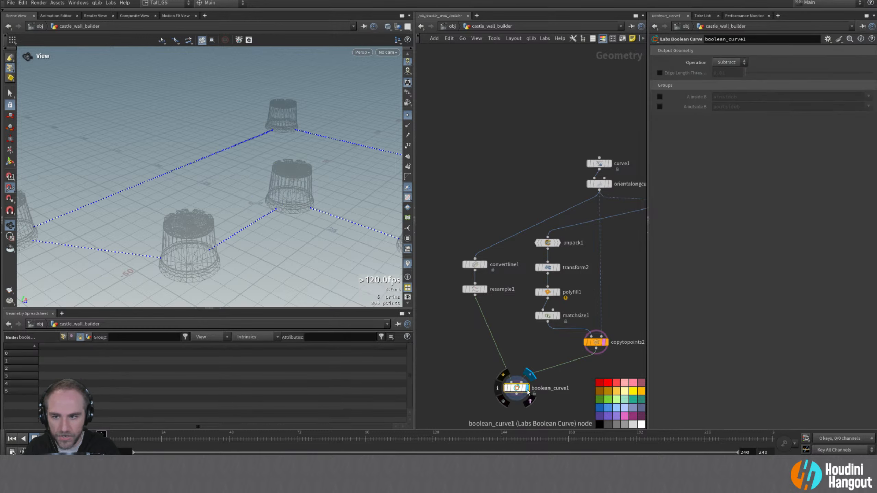
pyautogui.keyDown('alt'); pyautogui.moveTo(147, 254); pyautogui.dragTo(152, 240); pyautogui.keyUp('alt')
pyautogui.keyDown('alt'); pyautogui.moveTo(572, 277); pyautogui.dragTo(402, 265, button='middle'); pyautogui.keyUp('alt')
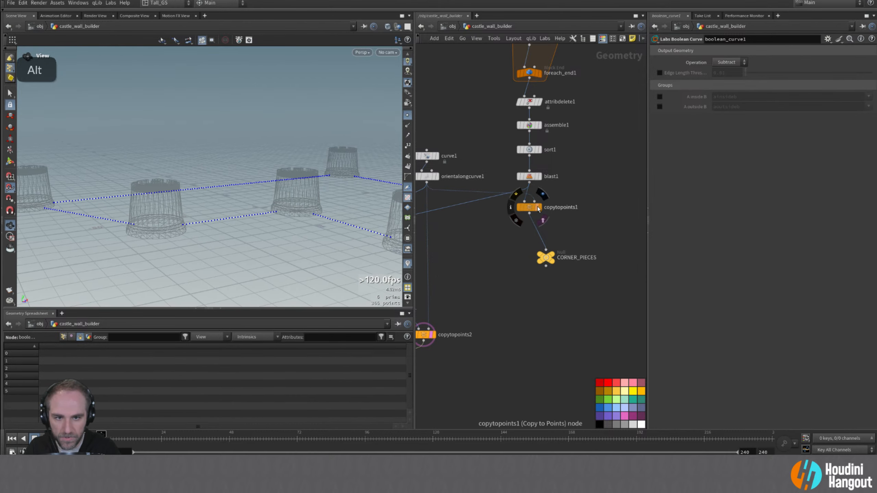
pyautogui.click(540, 218)
pyautogui.keyDown('alt'); pyautogui.moveTo(255, 200); pyautogui.dragTo(295, 193); pyautogui.keyUp('alt')
pyautogui.keyDown('alt'); pyautogui.moveTo(295, 193); pyautogui.dragTo(298, 169, button='middle'); pyautogui.keyUp('alt')
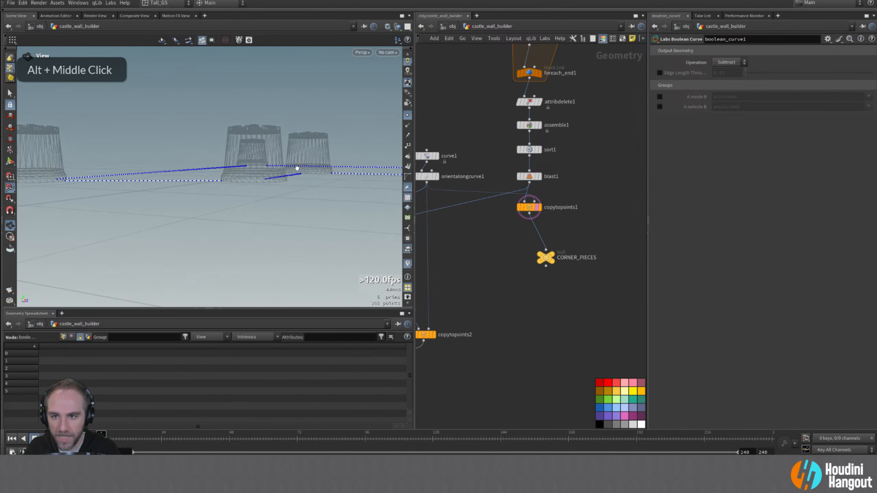
pyautogui.keyDown('alt'); pyautogui.moveTo(298, 169); pyautogui.dragTo(234, 214); pyautogui.keyUp('alt')
# - Display transform2 and try a uniform scale of 1.26 on the cutting tower
pyautogui.keyDown('alt'); pyautogui.moveTo(489, 295); pyautogui.dragTo(618, 284, button='middle'); pyautogui.keyUp('alt')
pyautogui.click(503, 252)
pyautogui.keyDown('alt'); pyautogui.moveTo(210, 197); pyautogui.dragTo(287, 206, button='middle'); pyautogui.keyUp('alt')
pyautogui.moveTo(755, 120)
pyautogui.mouseDown()
pyautogui.moveTo(747, 118)
pyautogui.moveTo(760, 118)
pyautogui.mouseUp()
pyautogui.click(513, 252)
pyautogui.moveTo(210, 193); pyautogui.dragTo(256, 176)
pyautogui.moveTo(760, 119)
pyautogui.mouseDown()
pyautogui.moveTo(774, 126)
pyautogui.moveTo(733, 126)
pyautogui.moveTo(770, 126)
pyautogui.moveTo(757, 127)
pyautogui.mouseUp()
pyautogui.hotkey('ctrl', 'z')
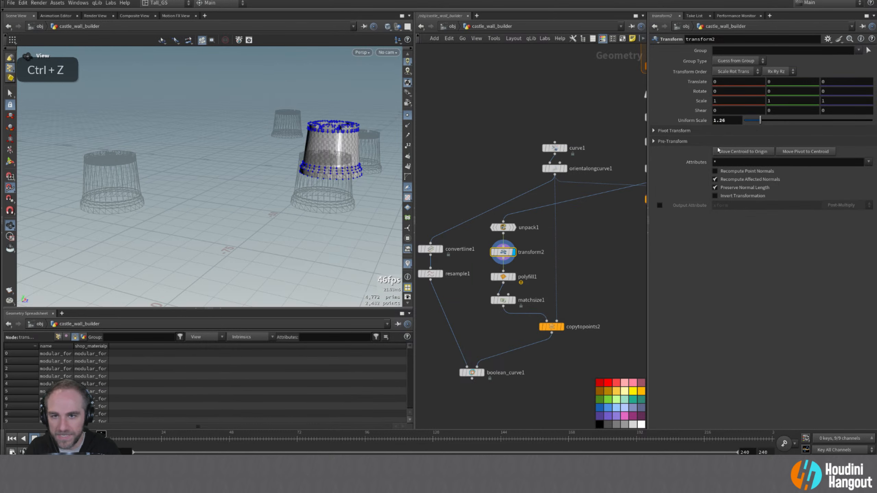
pyautogui.keyDown('alt'); pyautogui.moveTo(353, 158); pyautogui.dragTo(385, 142); pyautogui.keyUp('alt')
pyautogui.keyDown('alt'); pyautogui.moveTo(327, 147); pyautogui.dragTo(315, 148); pyautogui.keyUp('alt')
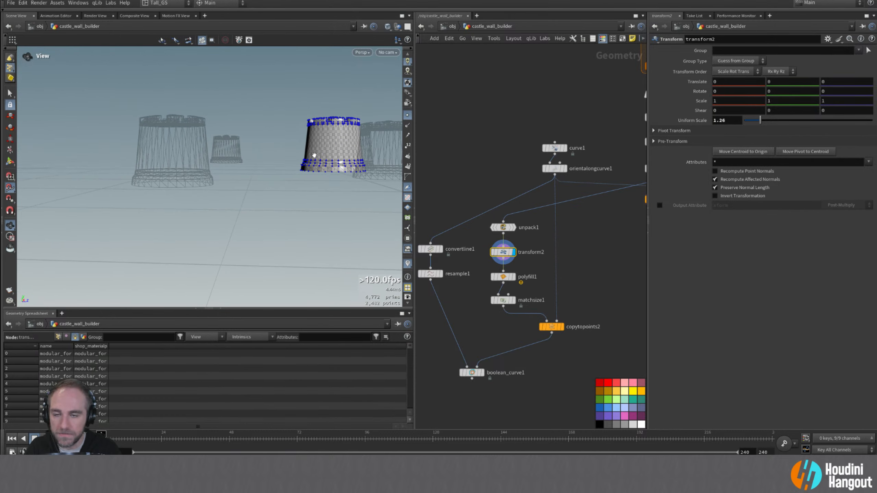
pyautogui.keyDown('alt'); pyautogui.moveTo(314, 154); pyautogui.dragTo(302, 166); pyautogui.keyUp('alt')
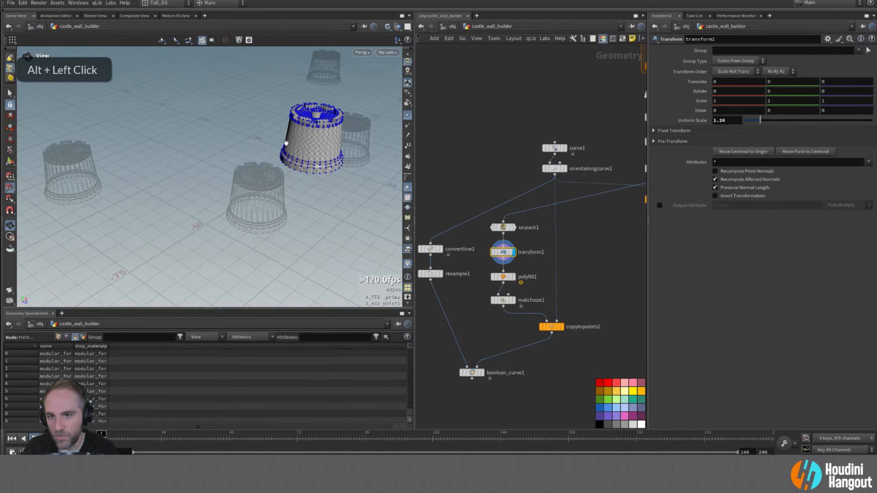
# - Reduce transform2's uniform scale to shrink the cutting tower, and display boolean_curve1 to check where the curve meets the towers
pyautogui.moveTo(759, 120); pyautogui.dragTo(745, 120)
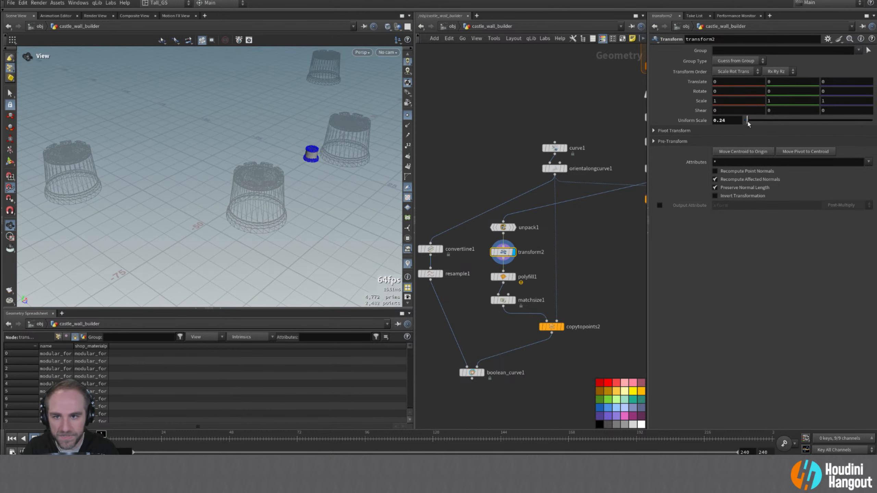
pyautogui.keyDown('alt'); pyautogui.moveTo(304, 152); pyautogui.dragTo(310, 146, button='right'); pyautogui.keyUp('alt')
pyautogui.keyDown('alt'); pyautogui.moveTo(310, 147); pyautogui.dragTo(316, 152); pyautogui.keyUp('alt')
pyautogui.keyDown('alt'); pyautogui.moveTo(316, 152); pyautogui.dragTo(360, 89, button='right'); pyautogui.keyUp('alt')
pyautogui.click(471, 372)
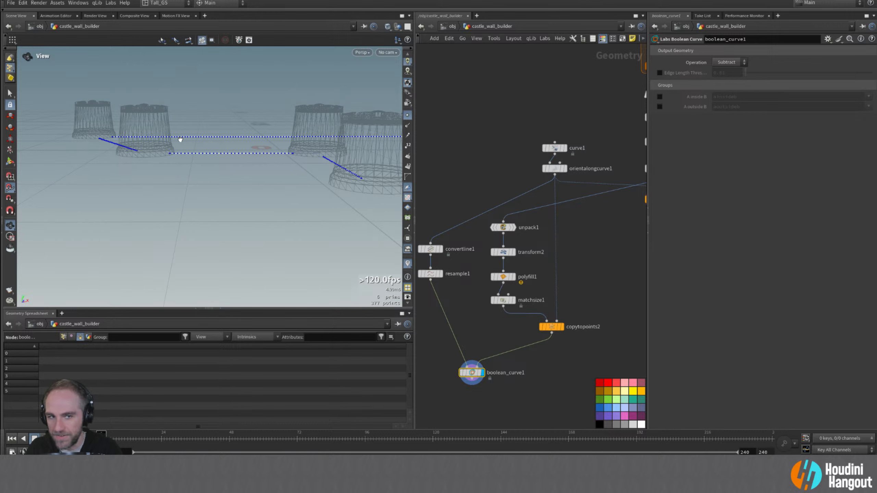
pyautogui.keyDown('alt'); pyautogui.moveTo(179, 139); pyautogui.dragTo(229, 166); pyautogui.keyUp('alt')
pyautogui.keyDown('alt'); pyautogui.moveTo(228, 166); pyautogui.dragTo(212, 186, button='middle'); pyautogui.keyUp('alt')
pyautogui.keyDown('alt'); pyautogui.moveTo(212, 186); pyautogui.dragTo(204, 188); pyautogui.keyUp('alt')
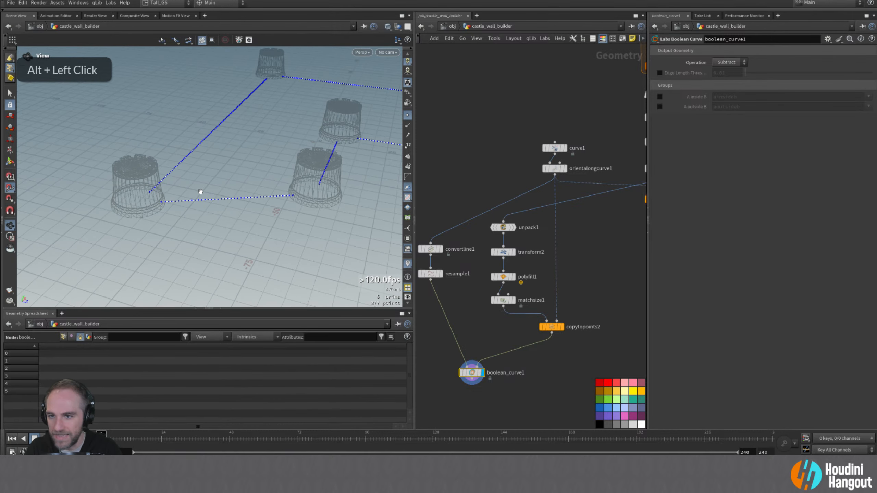
pyautogui.keyDown('alt'); pyautogui.moveTo(200, 192); pyautogui.dragTo(262, 190); pyautogui.keyUp('alt')
# - Add a Remove Inline Points node beneath boolean_curve1 and display its result
pyautogui.scroll(-3, 500, 311)
pyautogui.rightClick(494, 320)
pyautogui.write('inline')
pyautogui.press('Return')
pyautogui.press('Return')
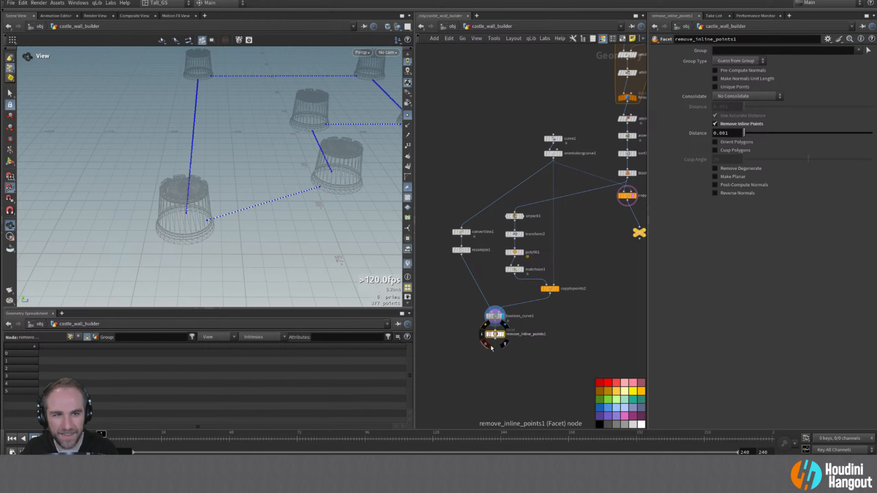
pyautogui.click(504, 336)
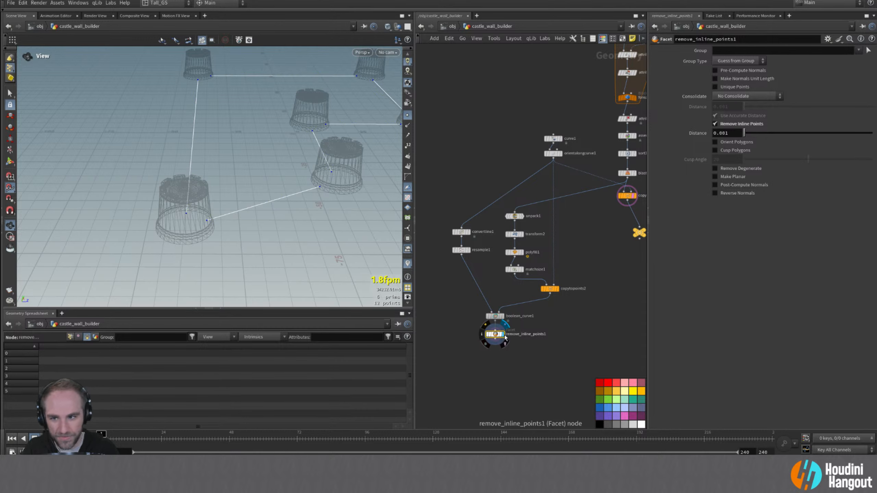
pyautogui.keyDown('alt'); pyautogui.moveTo(263, 108); pyautogui.dragTo(225, 157); pyautogui.keyUp('alt')
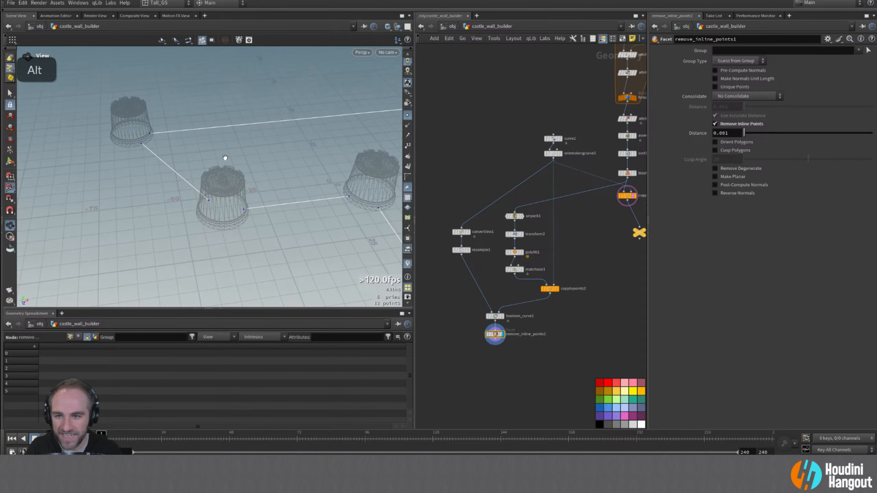
# - Turn on point numbers in the viewport and inspect the end points of the trimmed wall segments
pyautogui.click(407, 146)
pyautogui.keyDown('alt'); pyautogui.moveTo(235, 197); pyautogui.dragTo(286, 176); pyautogui.keyUp('alt')
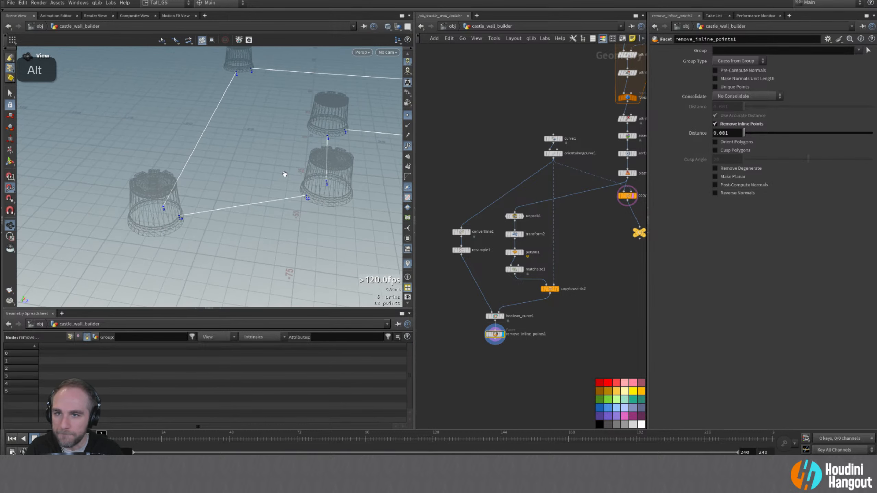
pyautogui.keyDown('alt'); pyautogui.moveTo(286, 176); pyautogui.dragTo(214, 196, button='right'); pyautogui.keyUp('alt')
pyautogui.keyDown('alt'); pyautogui.moveTo(214, 196); pyautogui.dragTo(182, 196); pyautogui.keyUp('alt')
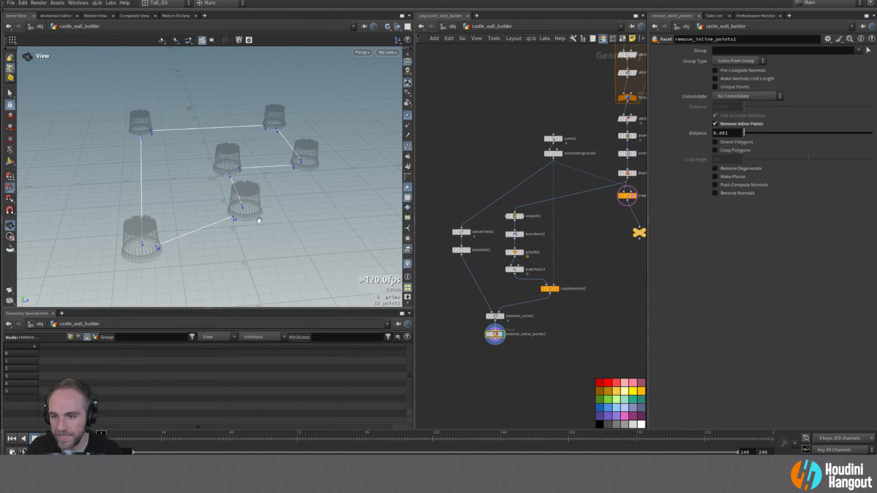
# - Try resample1 ahead of convertline1 and check the results of boolean_curve1 and remove_inline_points1
pyautogui.keyDown('alt'); pyautogui.moveTo(259, 221); pyautogui.dragTo(283, 228); pyautogui.keyUp('alt')
pyautogui.moveTo(462, 250); pyautogui.dragTo(462, 219)
pyautogui.click(461, 235)
pyautogui.click(502, 318)
pyautogui.click(496, 319)
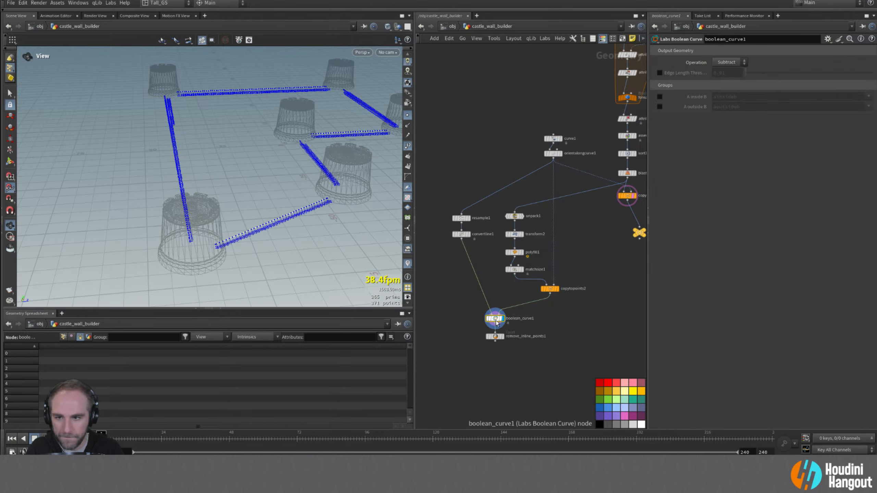
pyautogui.click(502, 337)
pyautogui.doubleClick(495, 339)
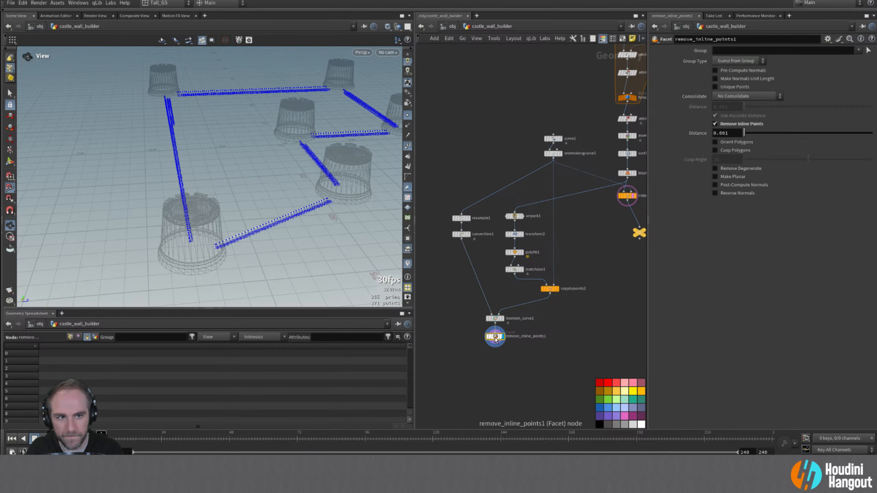
pyautogui.keyDown('alt'); pyautogui.moveTo(242, 163); pyautogui.dragTo(250, 204); pyautogui.keyUp('alt')
pyautogui.keyDown('alt'); pyautogui.moveTo(276, 187); pyautogui.dragTo(298, 183, button='right'); pyautogui.keyUp('alt')
pyautogui.keyDown('alt'); pyautogui.moveTo(299, 183); pyautogui.dragTo(320, 157); pyautogui.keyUp('alt')
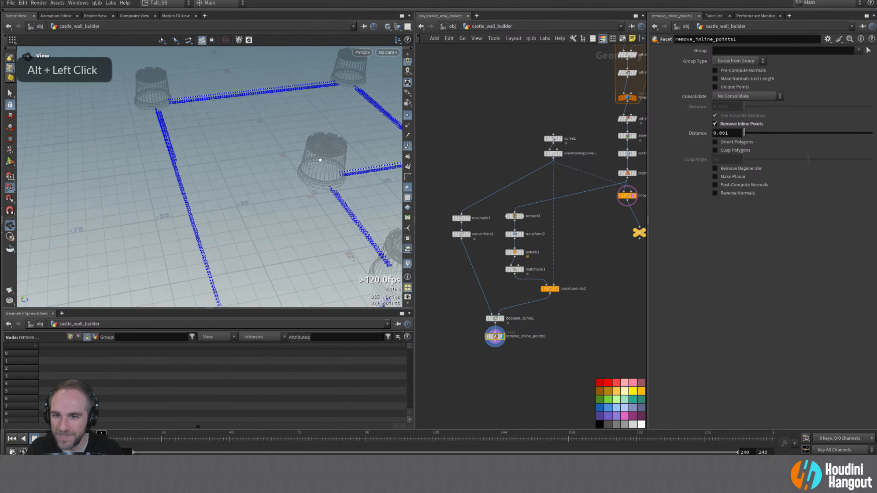
# - Turn off the template display of copytopoints1 and put convertline1 back upstream of resample1
pyautogui.click(471, 225)
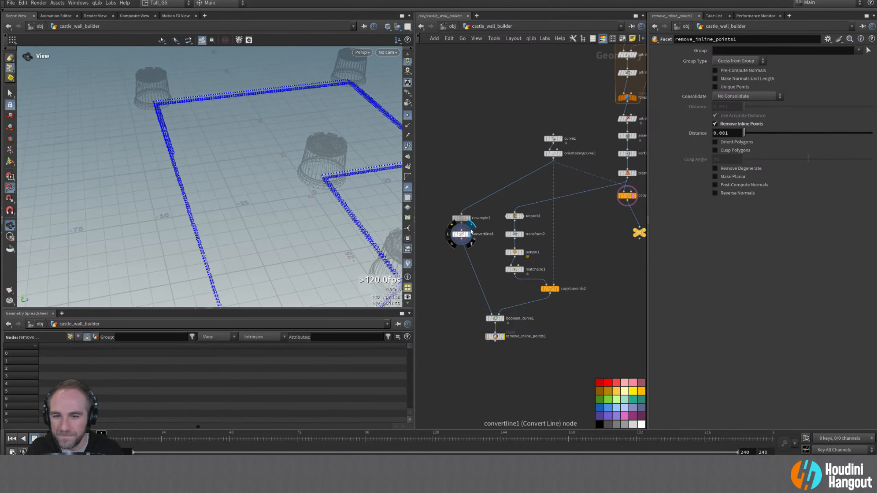
pyautogui.click(462, 218)
pyautogui.click(632, 196)
pyautogui.keyDown('alt'); pyautogui.moveTo(221, 180); pyautogui.dragTo(269, 166); pyautogui.keyUp('alt')
pyautogui.click(407, 166)
pyautogui.keyDown('alt'); pyautogui.moveTo(249, 242); pyautogui.dragTo(308, 224, button='right'); pyautogui.keyUp('alt')
pyautogui.moveTo(461, 235)
pyautogui.mouseDown()
pyautogui.moveTo(533, 183)
pyautogui.moveTo(473, 204)
pyautogui.moveTo(461, 236)
pyautogui.mouseUp()
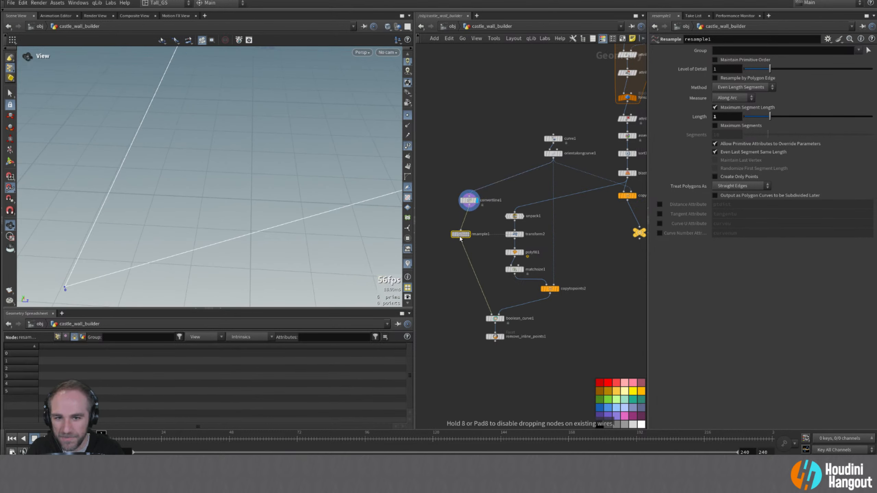
pyautogui.moveTo(468, 204); pyautogui.dragTo(460, 220)
# - Display resample1 and remove_inline_points1 in turn to compare their point numbering around the wall corners
pyautogui.keyDown('alt'); pyautogui.moveTo(276, 162); pyautogui.dragTo(208, 207, button='right'); pyautogui.keyUp('alt')
pyautogui.keyDown('alt'); pyautogui.moveTo(214, 193); pyautogui.dragTo(255, 183); pyautogui.keyUp('alt')
pyautogui.doubleClick(468, 236)
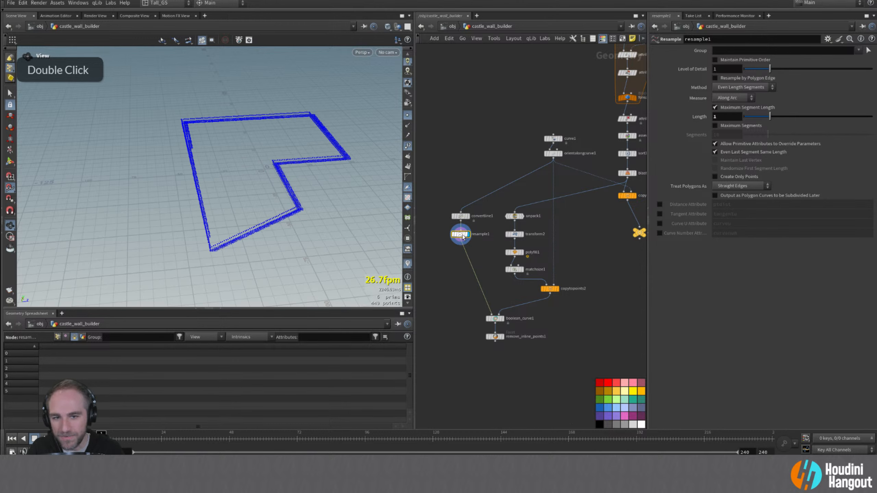
pyautogui.keyDown('alt'); pyautogui.moveTo(225, 252); pyautogui.dragTo(317, 169, button='right'); pyautogui.keyUp('alt')
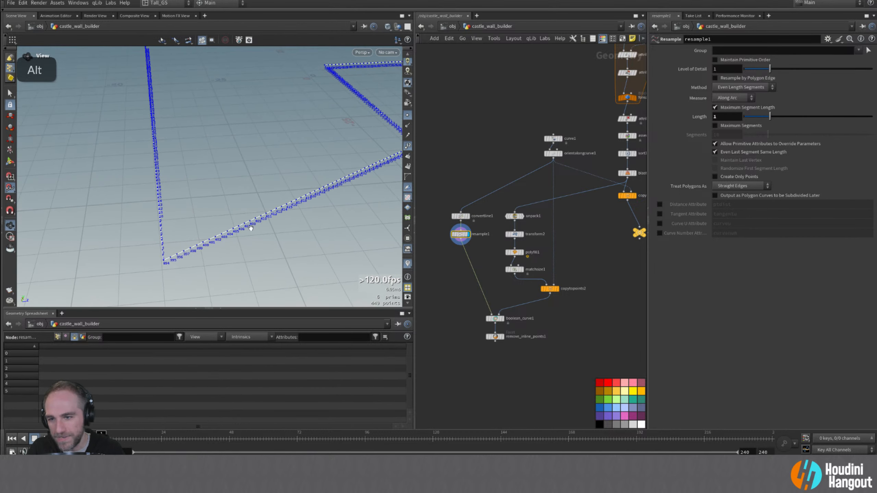
pyautogui.keyDown('alt'); pyautogui.moveTo(251, 227); pyautogui.dragTo(207, 276, button='right'); pyautogui.keyUp('alt')
pyautogui.click(502, 336)
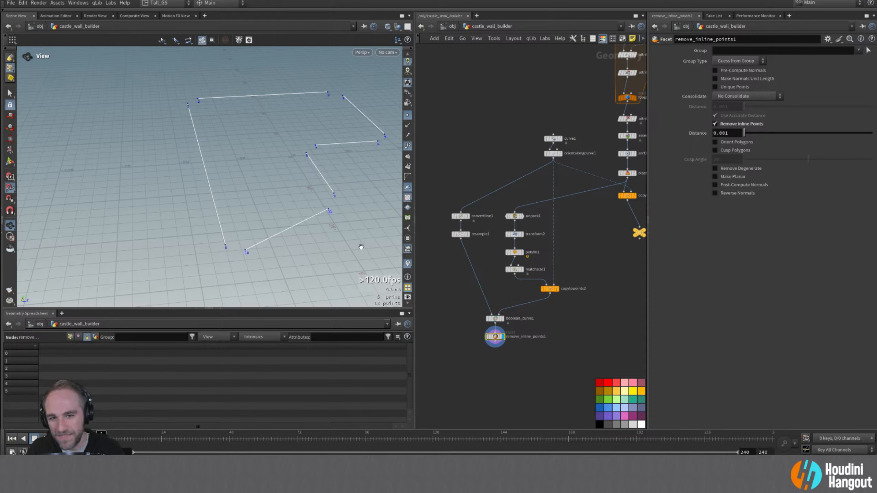
# - Compare the wall corner where the curve starts and ends at convertline1, boolean_curve1 and remove_inline_points1
pyautogui.doubleClick(460, 215)
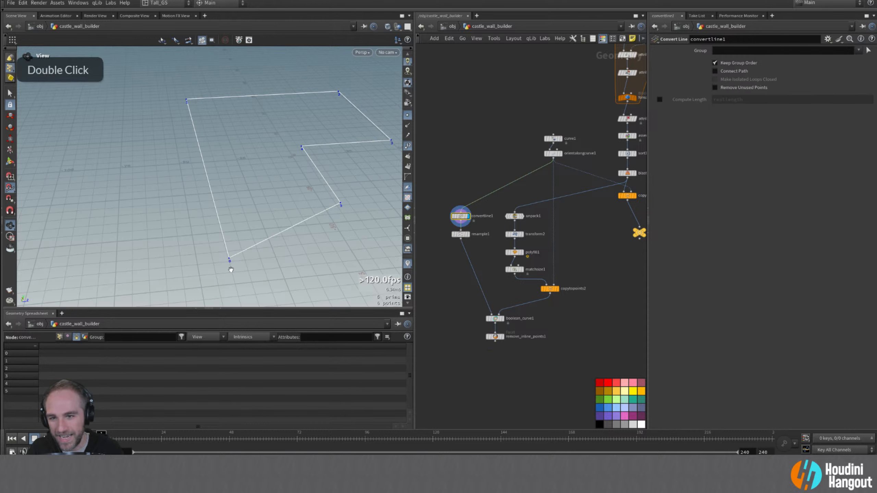
pyautogui.click(503, 318)
pyautogui.keyDown('alt'); pyautogui.moveTo(221, 255); pyautogui.dragTo(264, 221, button='right'); pyautogui.keyUp('alt')
pyautogui.keyDown('alt'); pyautogui.moveTo(264, 221); pyautogui.dragTo(229, 230, button='middle'); pyautogui.keyUp('alt')
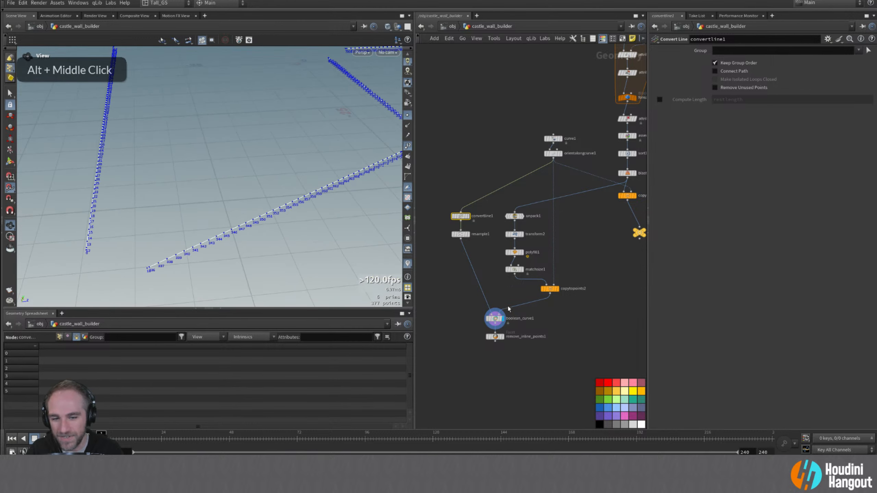
pyautogui.click(503, 336)
pyautogui.keyDown('alt'); pyautogui.moveTo(241, 245); pyautogui.dragTo(296, 163, button='right'); pyautogui.keyUp('alt')
pyautogui.keyDown('alt'); pyautogui.moveTo(296, 163); pyautogui.dragTo(310, 183, button='middle'); pyautogui.keyUp('alt')
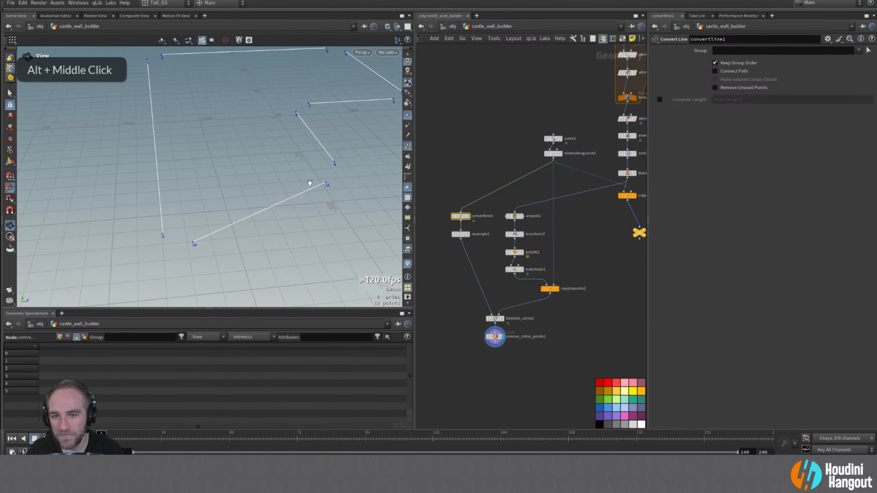
# - Display convertline1, insert an Enumerate node between it and resample1, and tidy resample1 directly beneath
pyautogui.doubleClick(468, 216)
pyautogui.moveTo(461, 234); pyautogui.dragTo(460, 269)
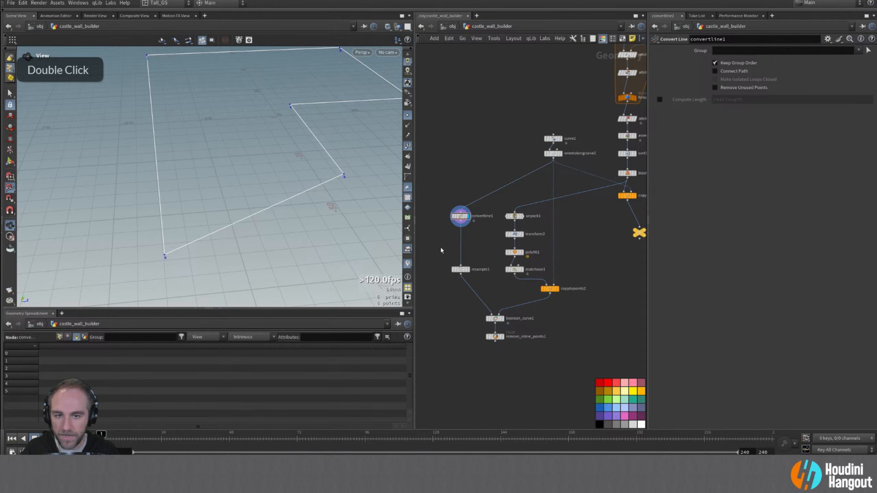
pyautogui.press('Tab')
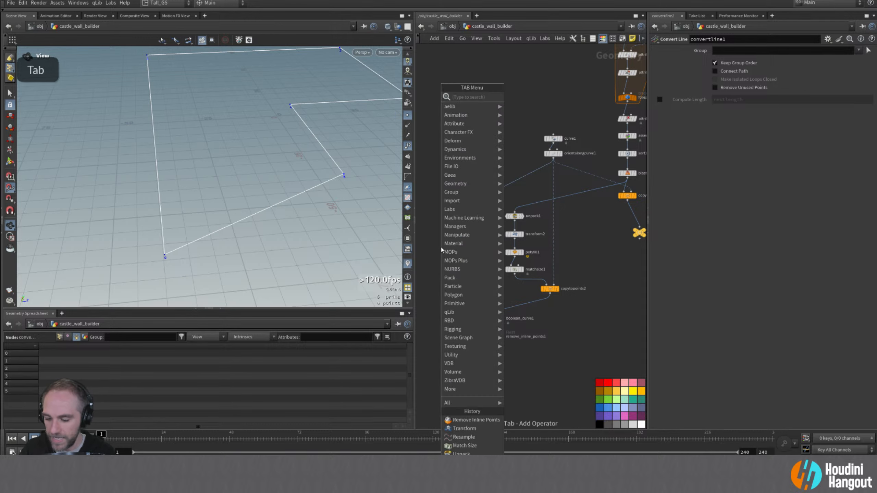
pyautogui.write('enumer')
pyautogui.press('Return')
pyautogui.click(461, 234)
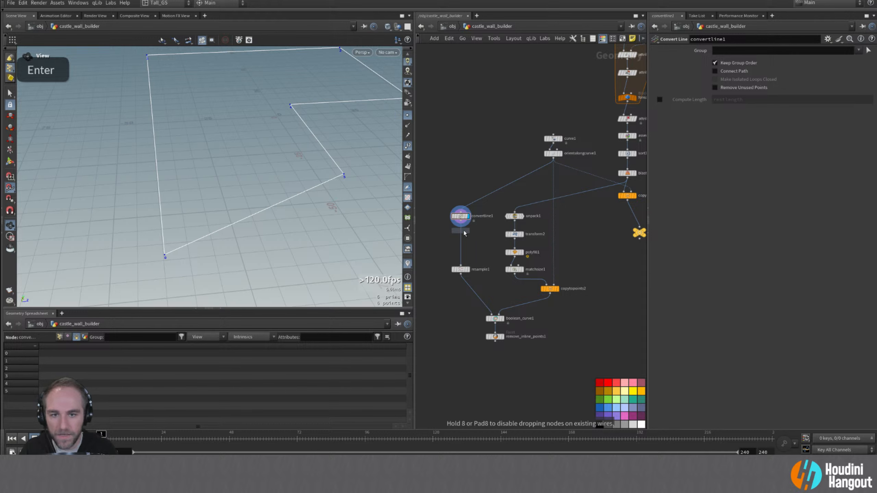
pyautogui.moveTo(461, 269); pyautogui.dragTo(461, 257)
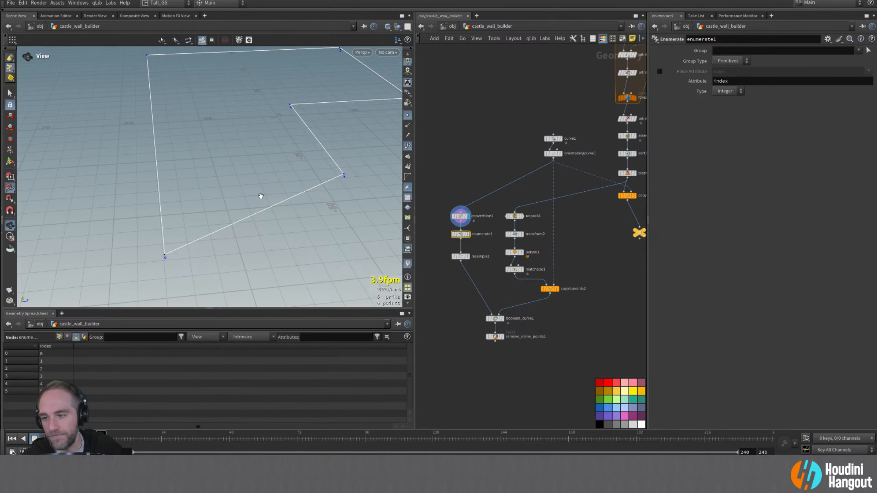
# - Try reordering the curve points with a Sort node ahead of convertline1, checking the numbering at remove_inline_points1, then remove that Sort node
pyautogui.click(502, 336)
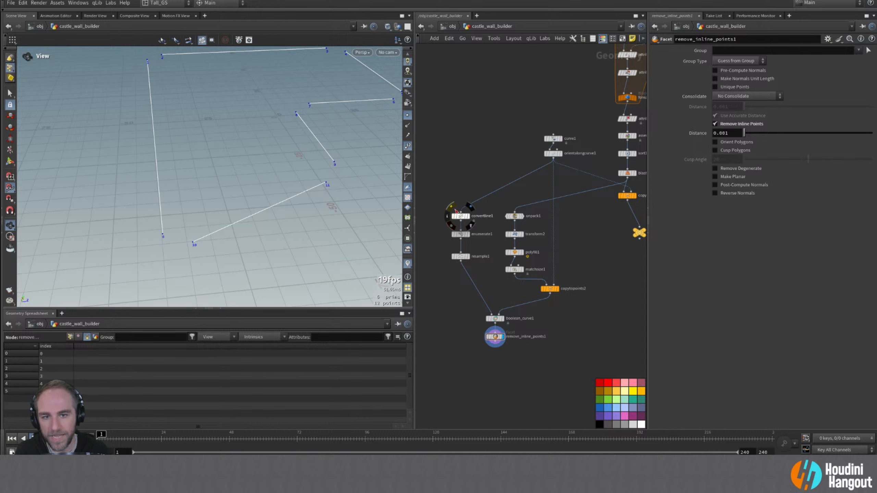
pyautogui.press('Tab')
pyautogui.write('sort')
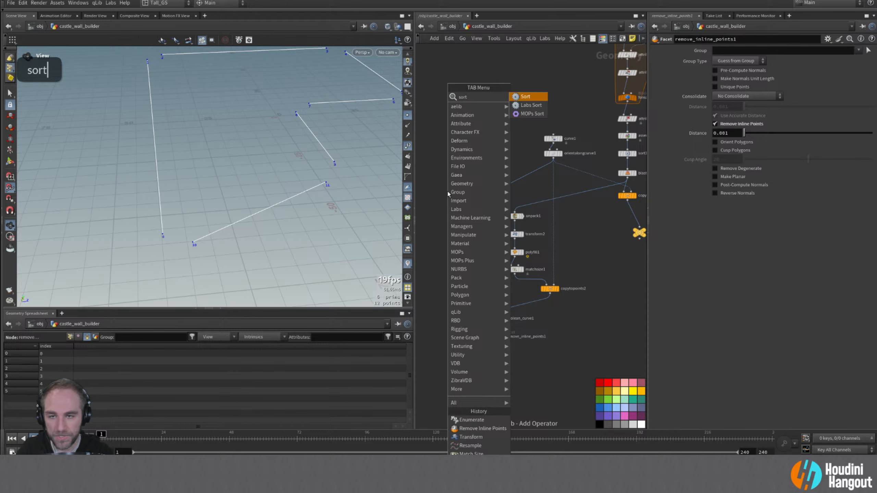
pyautogui.press('Return')
pyautogui.click(472, 201)
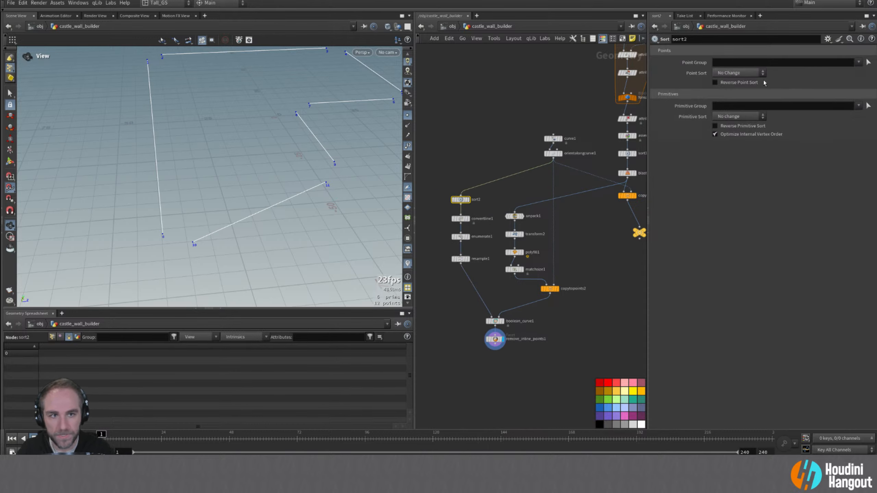
pyautogui.click(729, 73)
pyautogui.click(732, 90)
pyautogui.click(495, 340)
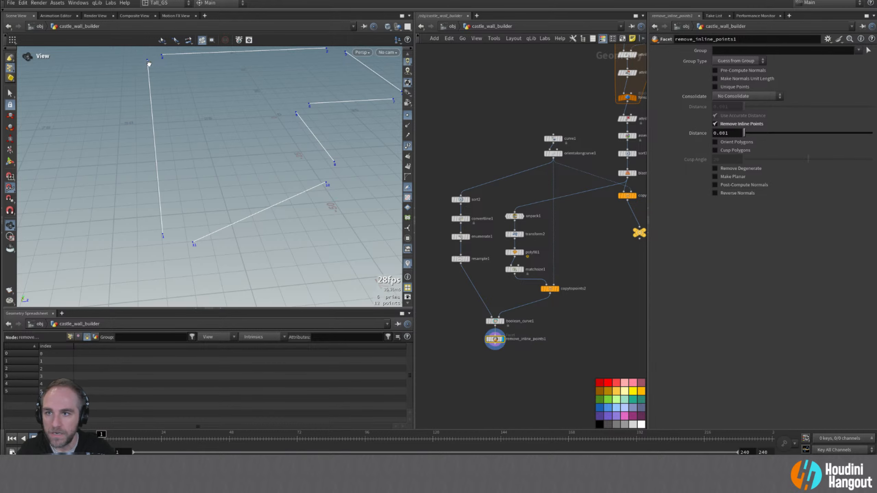
pyautogui.moveTo(186, 81); pyautogui.dragTo(167, 90, button='middle')
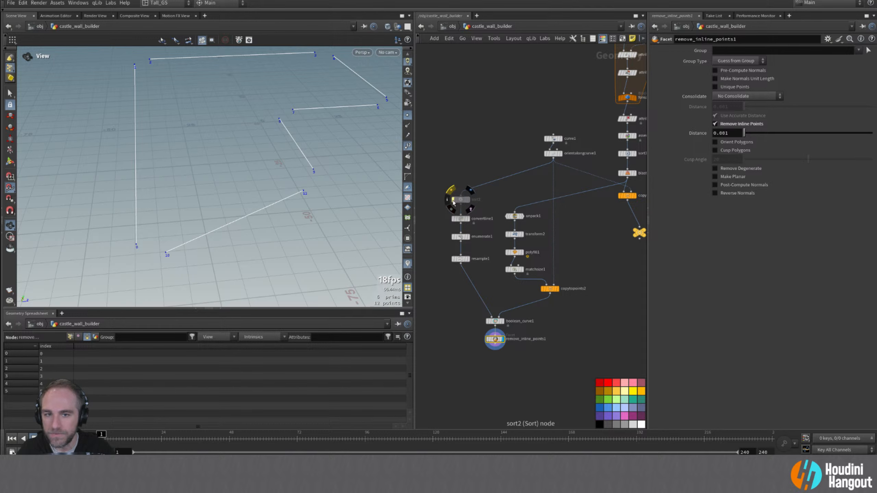
pyautogui.click(464, 200)
pyautogui.press('Delete')
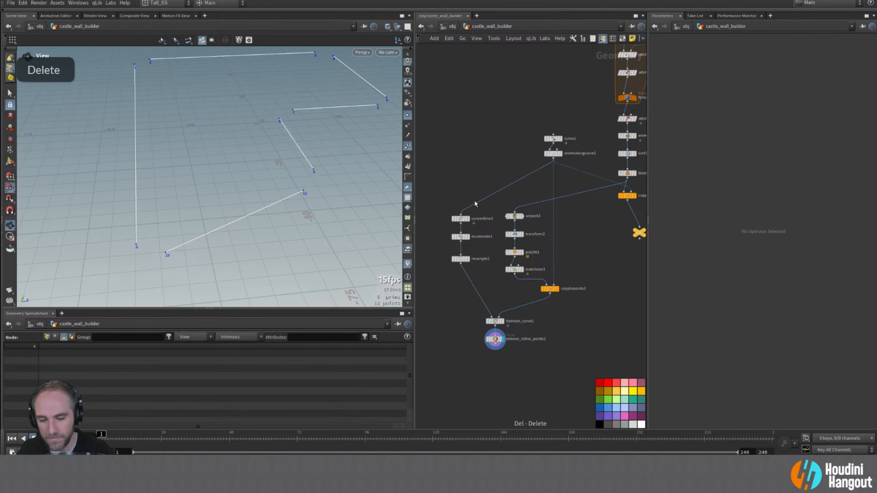
# - Insert a Reverse node between orientalongcurve1 and convertline1, display it, and move it up to leave room beneath
pyautogui.press('Tab')
pyautogui.write('remo')
pyautogui.press('Return')
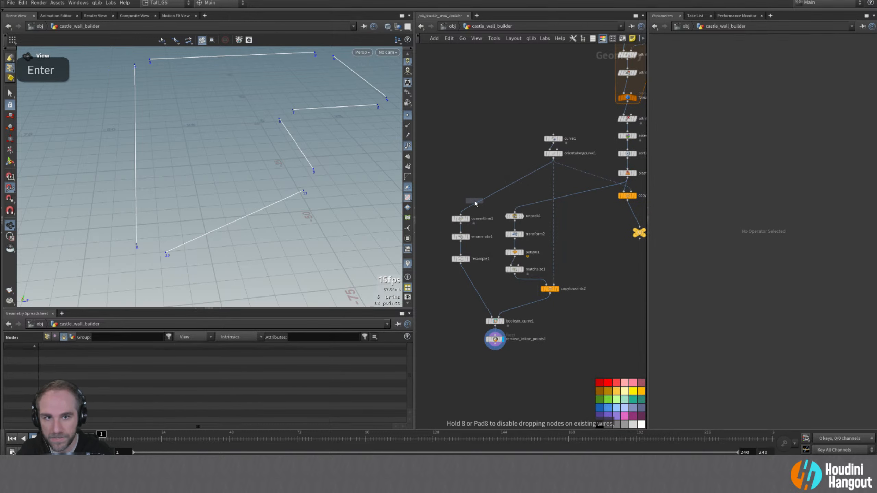
pyautogui.click(466, 201)
pyautogui.click(468, 198)
pyautogui.moveTo(460, 198); pyautogui.dragTo(460, 177)
# - Insert a Sort node between reverse1 and convertline1, enable Reverse Point Sort, and align both nodes above convertline1
pyautogui.press('Tab')
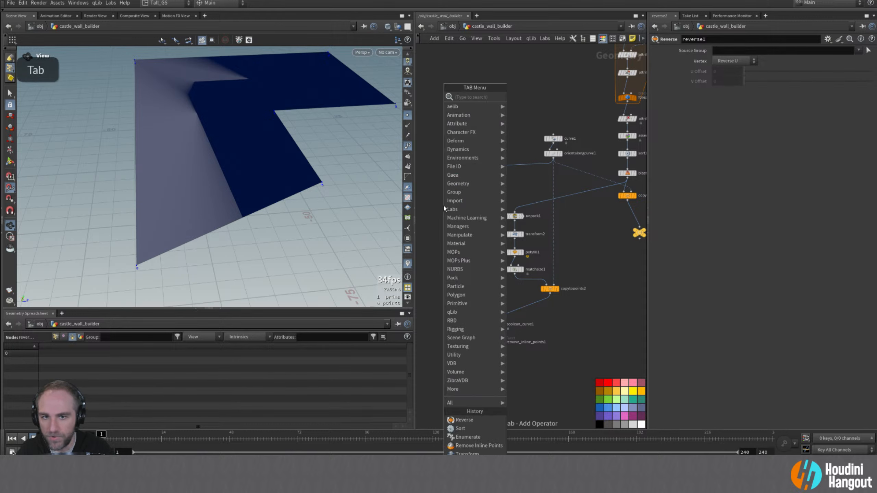
pyautogui.write('sort')
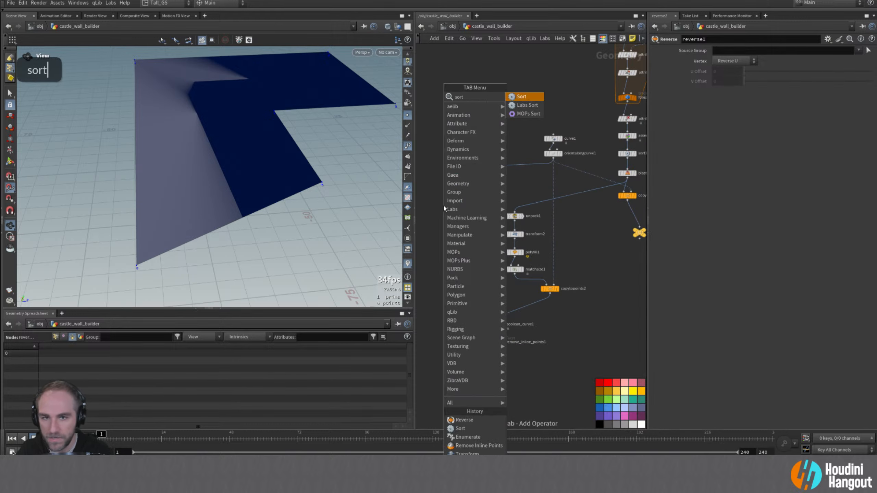
pyautogui.press('Return')
pyautogui.click(463, 199)
pyautogui.click(714, 83)
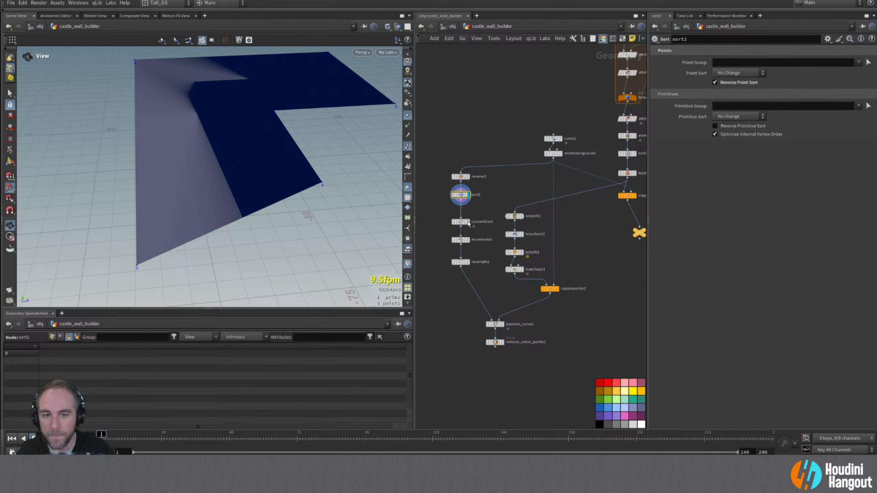
pyautogui.moveTo(442, 163); pyautogui.dragTo(461, 202)
# - Display remove_inline_points1 and visualize its index primitive attribute as a Marker instead of a colour
pyautogui.click(494, 342)
pyautogui.click(502, 341)
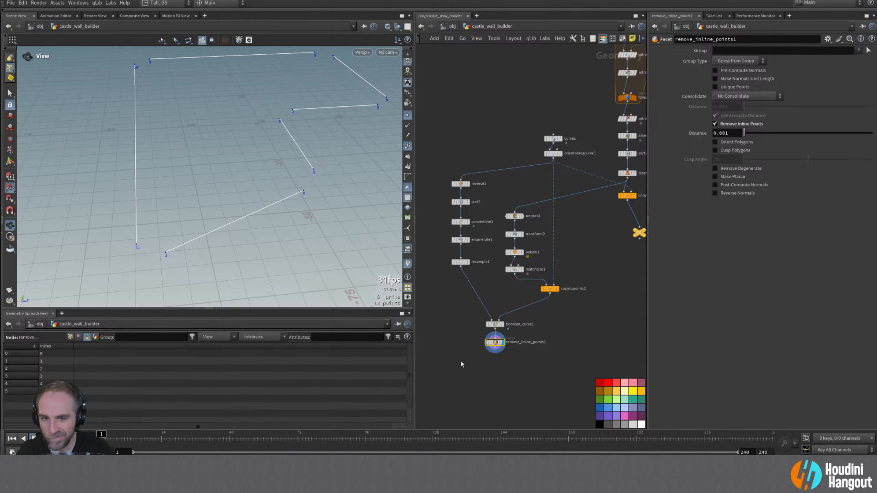
pyautogui.click(483, 345)
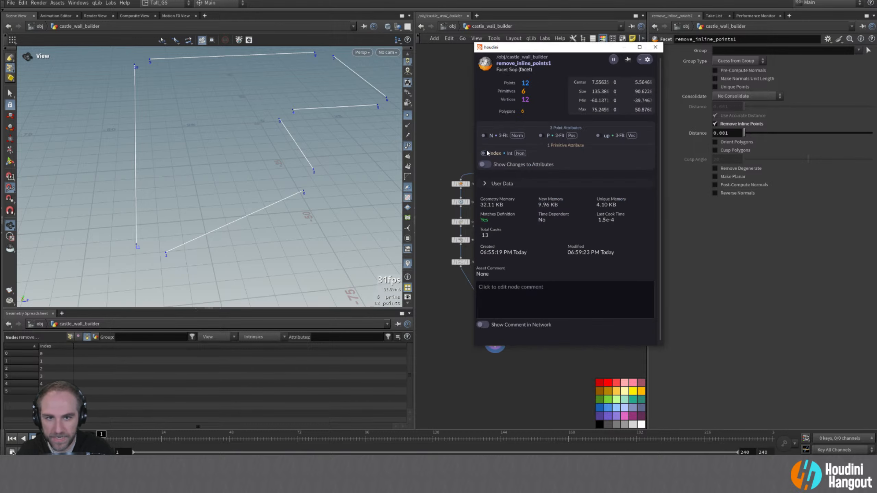
pyautogui.click(484, 153)
pyautogui.keyDown('ctrl'); pyautogui.click(484, 153); pyautogui.keyUp('ctrl')
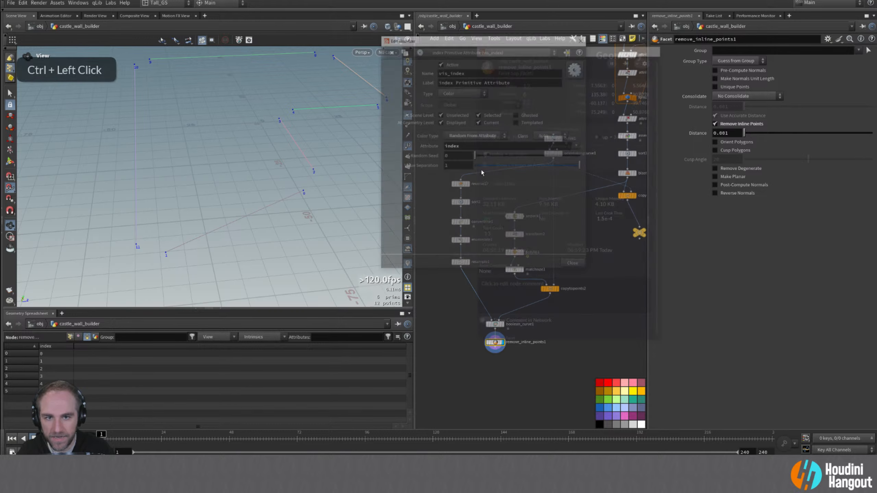
pyautogui.click(468, 138)
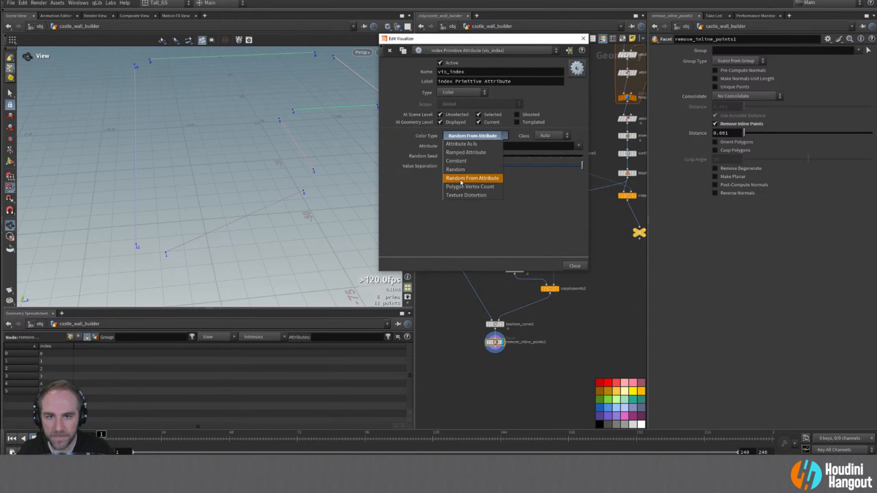
pyautogui.click(454, 93)
pyautogui.doubleClick(448, 101)
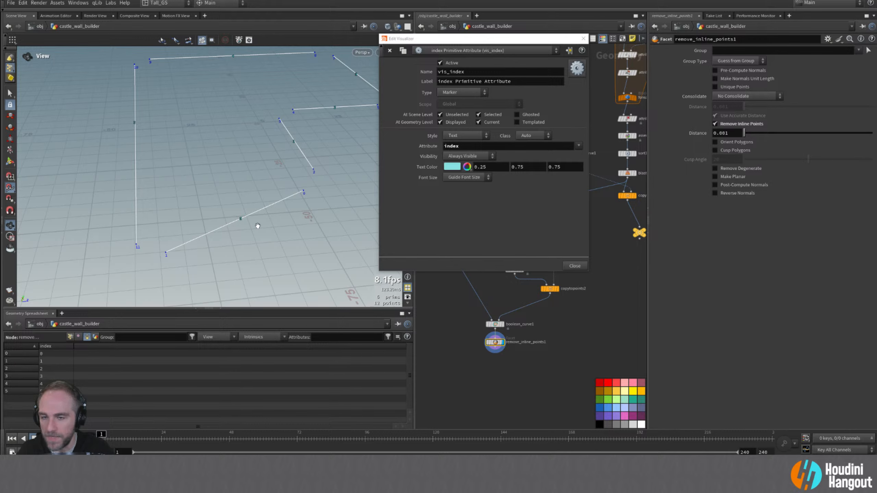
pyautogui.click(583, 39)
# - Add an Orientation Along Curve node after remove_inline_points1 and display it
pyautogui.moveTo(478, 377); pyautogui.dragTo(484, 347, button='middle')
pyautogui.press('Tab')
pyautogui.write('orient')
pyautogui.press('Down')
pyautogui.press('Down')
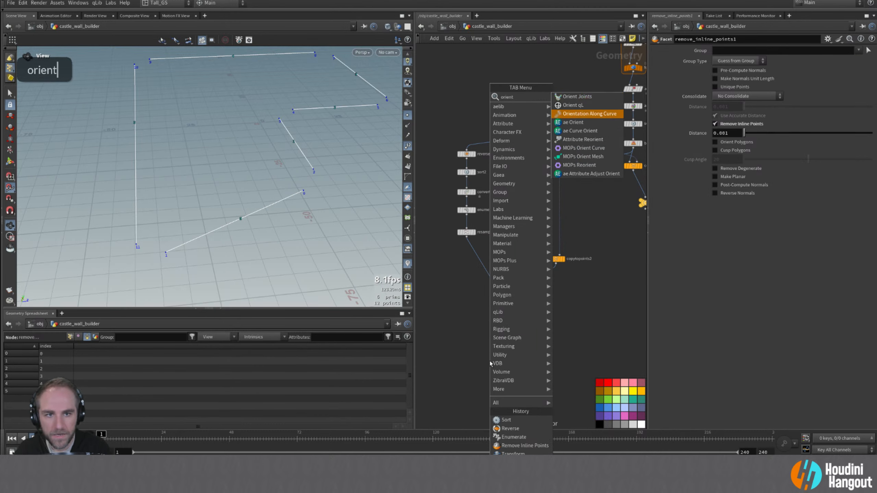
pyautogui.press('Return')
pyautogui.click(510, 332)
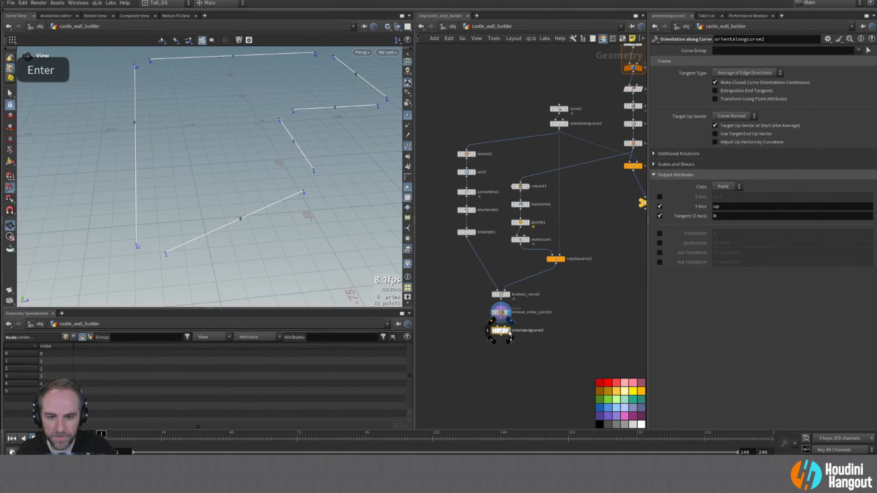
pyautogui.doubleClick(502, 334)
# - For orientalongcurve2, turn off the index visualizer and turn on the N and up point attribute visualizers
pyautogui.middleClick(502, 337)
pyautogui.click(484, 154)
pyautogui.click(485, 136)
pyautogui.click(599, 137)
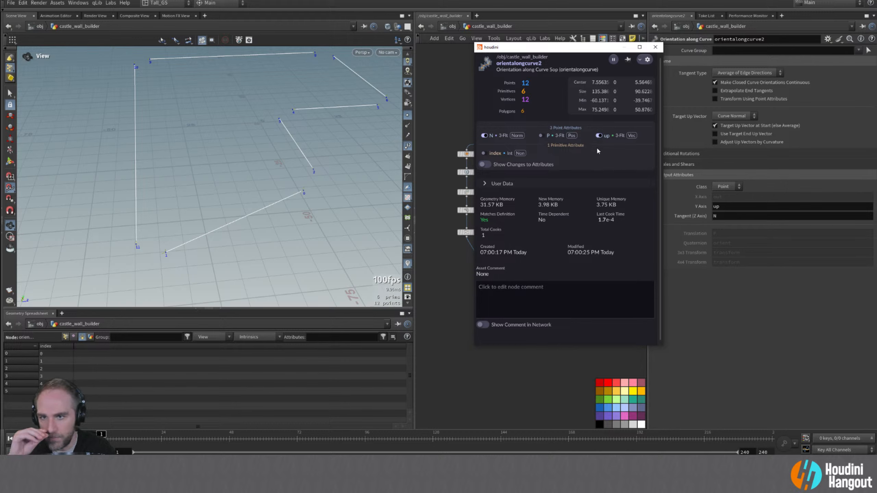
# - Set the marker color of the N vector visualizer to blue (0, 0, 1)
pyautogui.keyDown('ctrl'); pyautogui.click(500, 135); pyautogui.keyUp('ctrl')
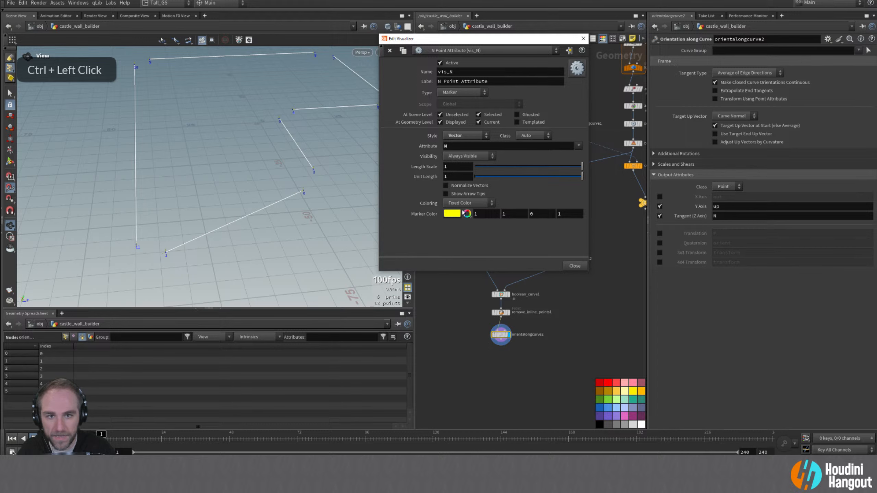
pyautogui.click(453, 213)
pyautogui.click(522, 153)
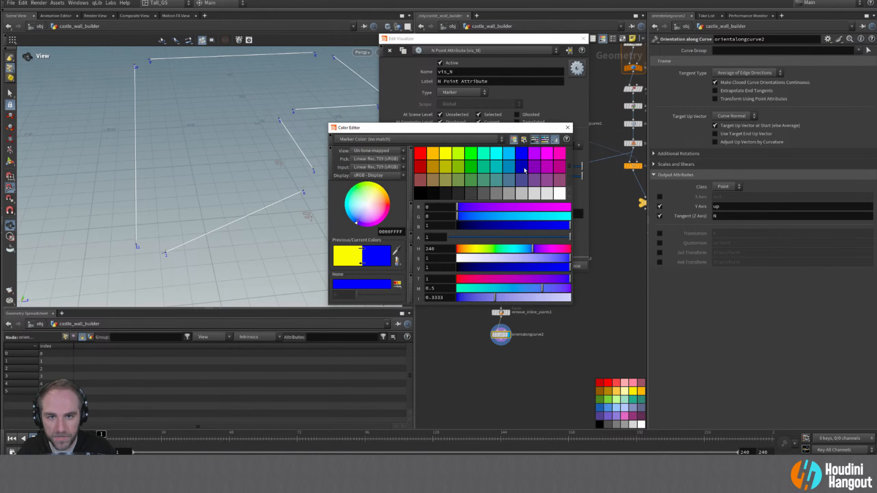
pyautogui.click(567, 127)
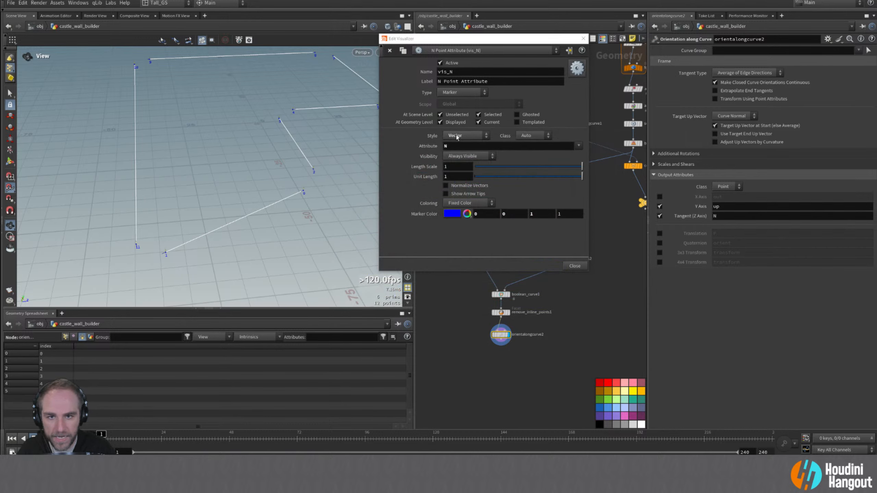
pyautogui.press('Escape')
# - Insert a Split node between remove_inline_points1 and orientalongcurve2, with Group Type Primitives and Group 0
pyautogui.press('Tab')
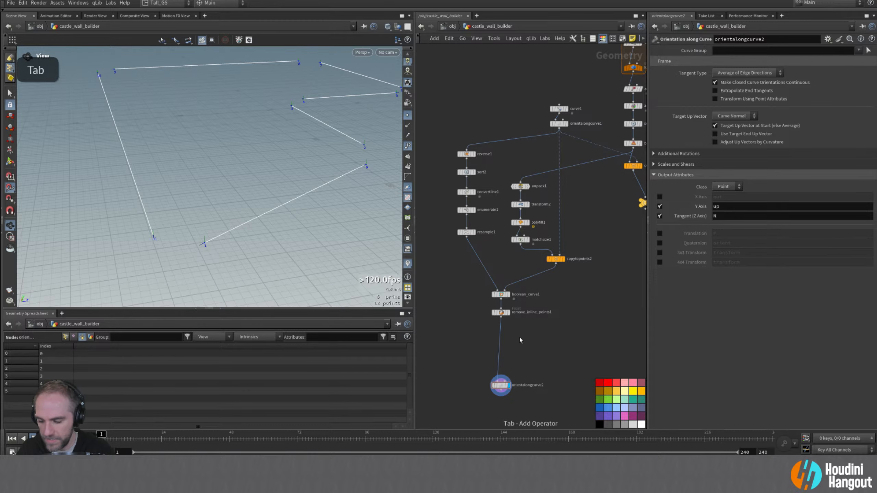
pyautogui.write('split')
pyautogui.press('Return')
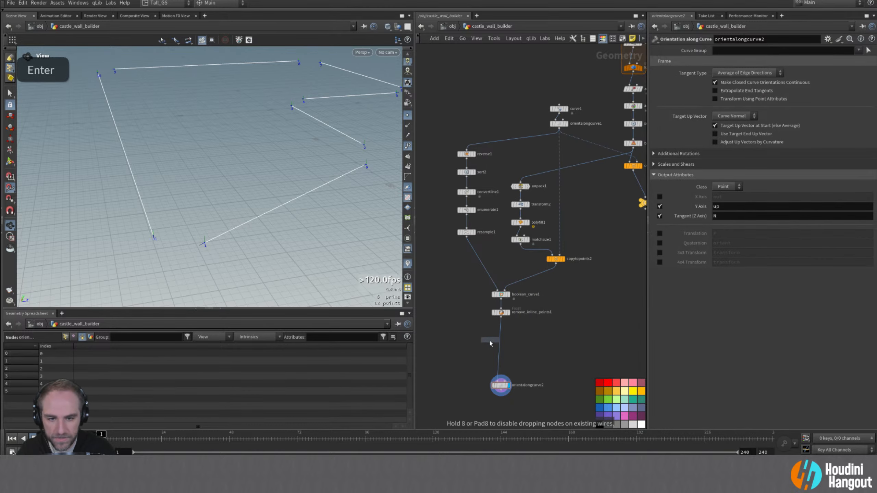
pyautogui.click(501, 341)
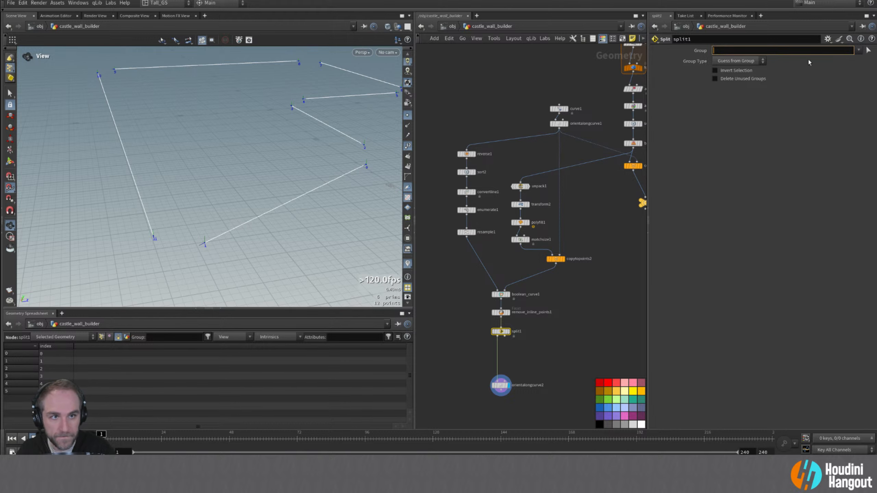
pyautogui.click(735, 61)
pyautogui.click(728, 104)
pyautogui.click(731, 50)
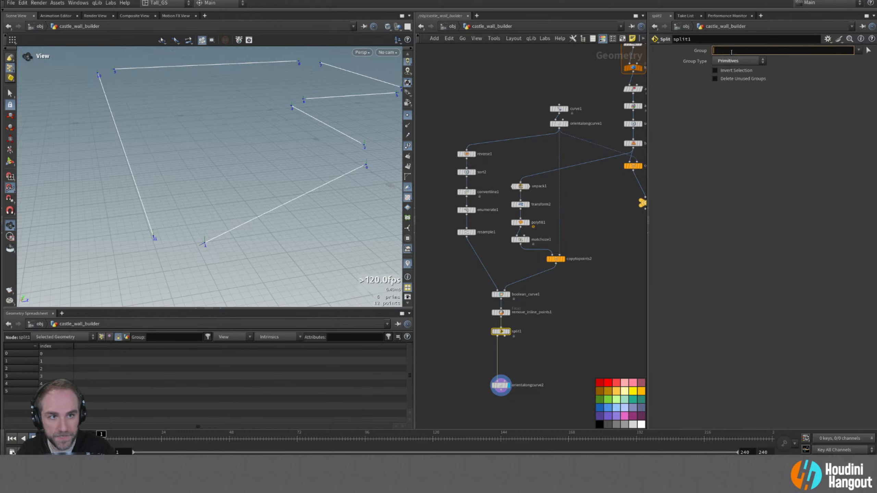
pyautogui.write('0')
pyautogui.press('Return')
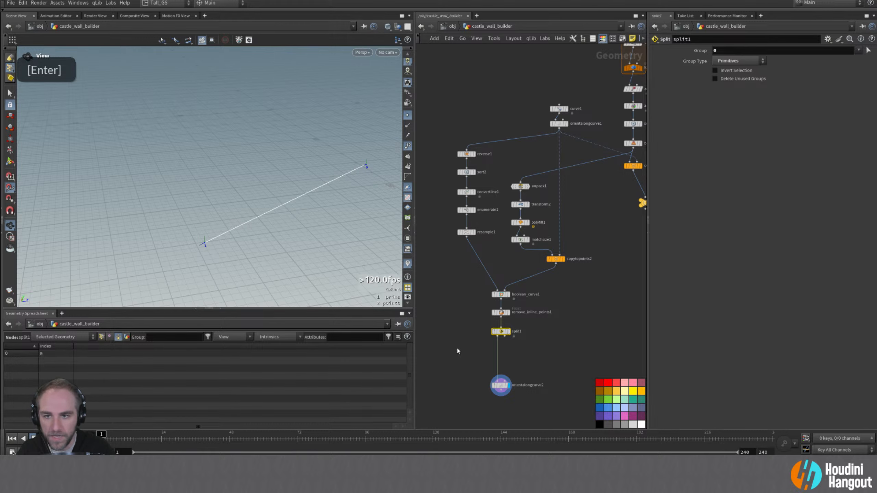
# - Duplicate reverse1 and sort2 onto the first output of split1 and arrange the copies above orientalongcurve2
pyautogui.press('Tab')
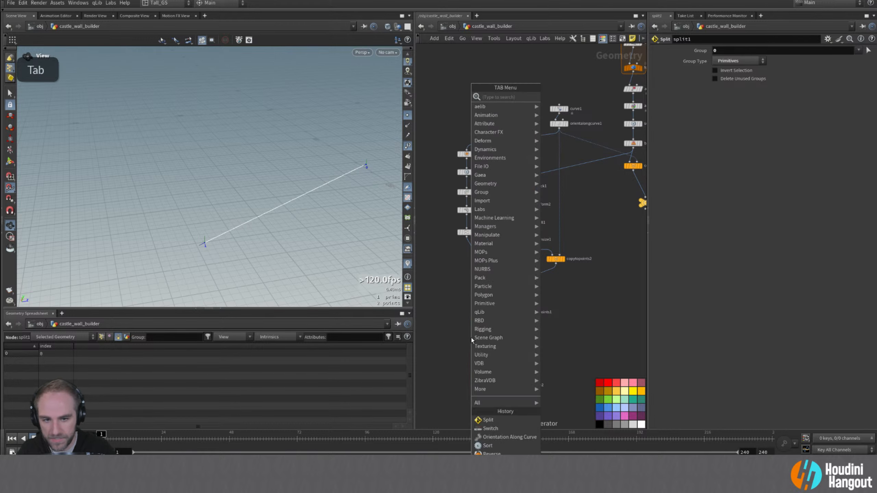
pyautogui.click(431, 306)
pyautogui.moveTo(440, 144); pyautogui.dragTo(481, 183)
pyautogui.keyDown('alt'); pyautogui.moveTo(467, 171); pyautogui.dragTo(482, 367); pyautogui.keyUp('alt')
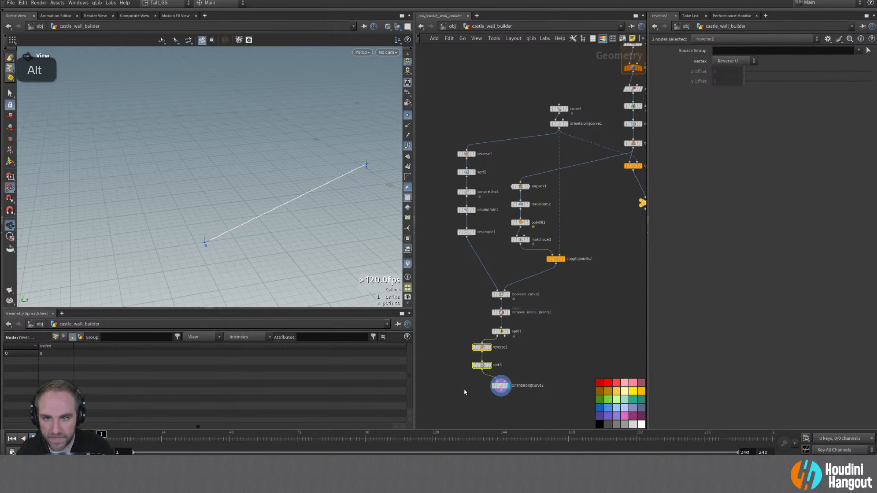
pyautogui.keyDown('alt'); pyautogui.moveTo(464, 389); pyautogui.dragTo(442, 359, button='middle'); pyautogui.keyUp('alt')
pyautogui.moveTo(485, 376); pyautogui.dragTo(490, 397)
pyautogui.moveTo(460, 317); pyautogui.dragTo(457, 325)
pyautogui.doubleClick(458, 325)
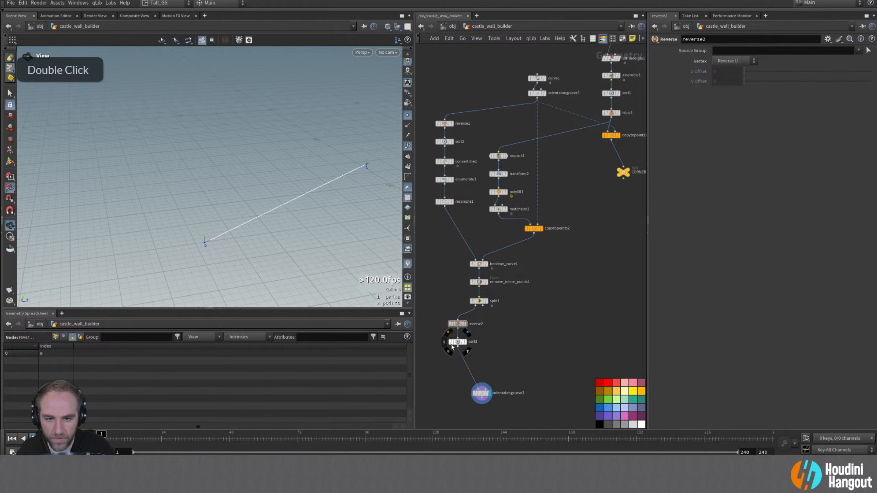
pyautogui.click(457, 345)
# - Merge sort3 with the second output of split1, feed the merge into orientalongcurve2, and inspect the wall segments' point order
pyautogui.keyDown('shift'); pyautogui.click(482, 304); pyautogui.keyUp('shift')
pyautogui.keyDown('alt'); pyautogui.click(482, 354); pyautogui.keyUp('alt')
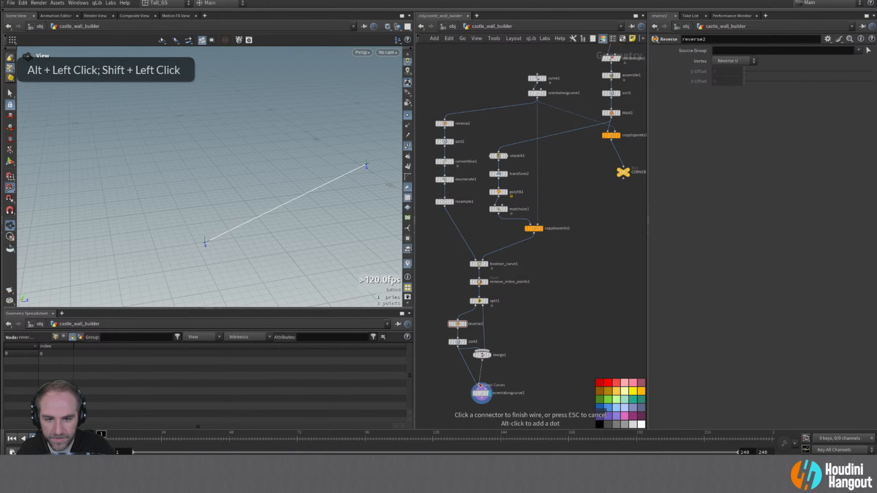
pyautogui.click(481, 394)
pyautogui.moveTo(483, 355); pyautogui.dragTo(480, 365)
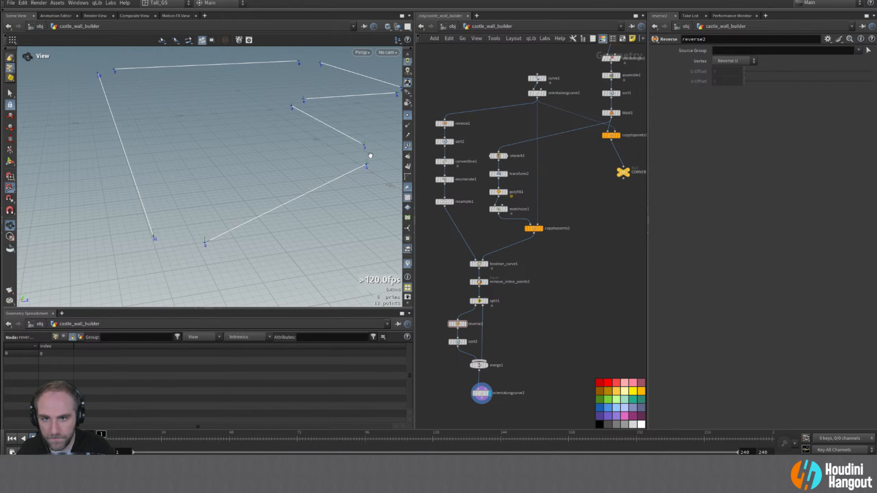
pyautogui.keyDown('alt'); pyautogui.moveTo(368, 156); pyautogui.dragTo(328, 169, button='middle'); pyautogui.keyUp('alt')
pyautogui.keyDown('alt'); pyautogui.moveTo(328, 169); pyautogui.dragTo(315, 158); pyautogui.keyUp('alt')
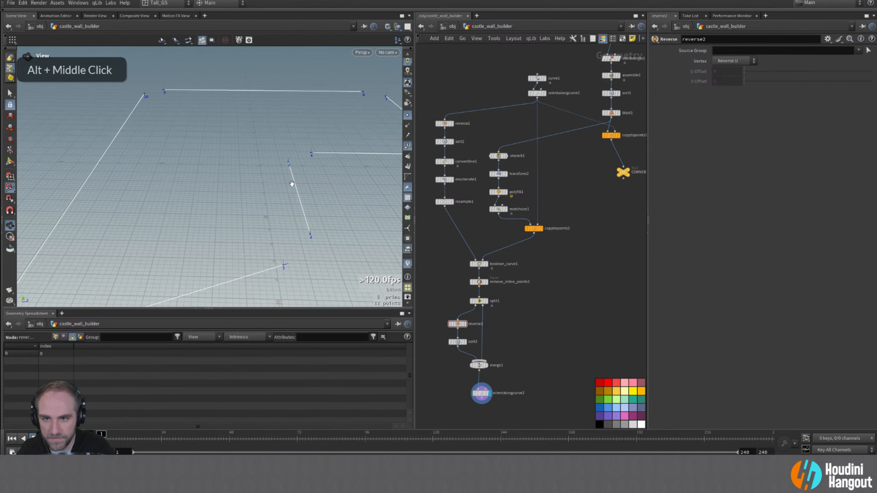
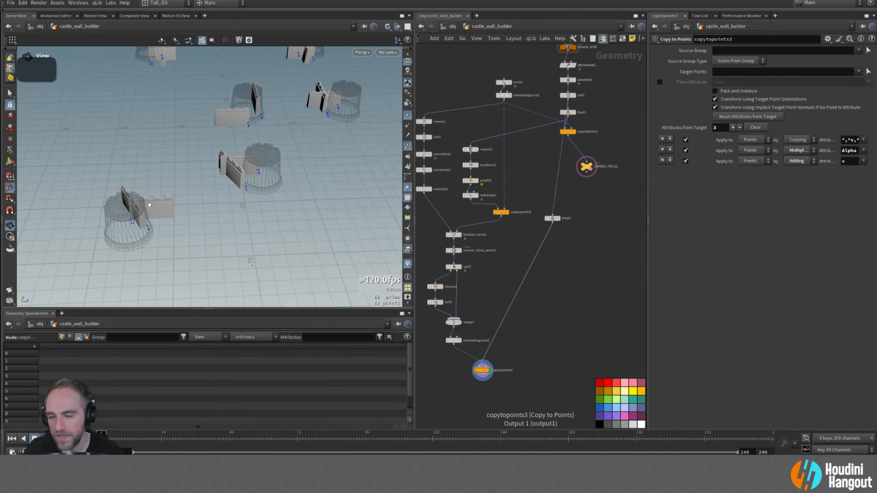
# - Insert a Labs Instance Attributes node between orientalongcurve2 and copytopoints3, making room for it, and display it
pyautogui.moveTo(553, 218); pyautogui.dragTo(535, 181)
pyautogui.moveTo(483, 370); pyautogui.dragTo(483, 383)
pyautogui.press('Tab')
pyautogui.write('instance')
pyautogui.press('Return')
pyautogui.click(453, 356)
pyautogui.click(460, 356)
# - Clear all instance variants of instance_attributes1 so no variant entries remain
pyautogui.keyDown('alt'); pyautogui.moveTo(319, 126); pyautogui.dragTo(331, 178, button='middle'); pyautogui.keyUp('alt')
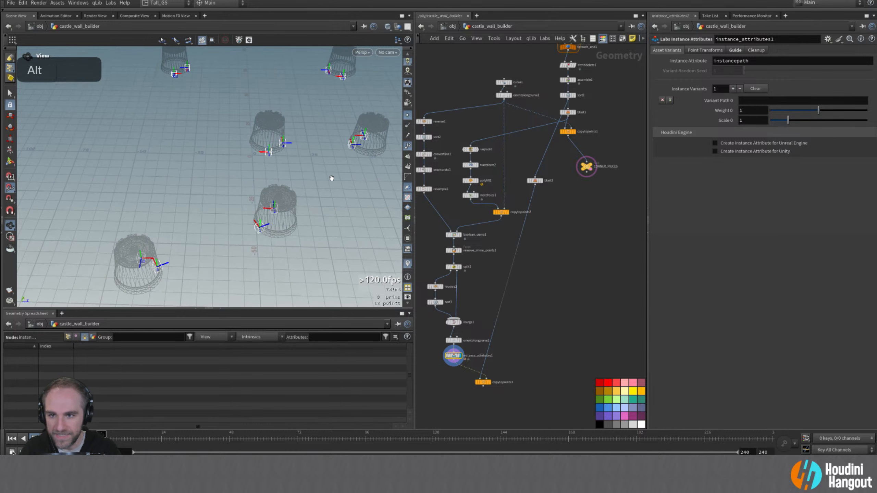
pyautogui.keyDown('alt'); pyautogui.moveTo(331, 178); pyautogui.dragTo(324, 180, button='right'); pyautogui.keyUp('alt')
pyautogui.click(754, 89)
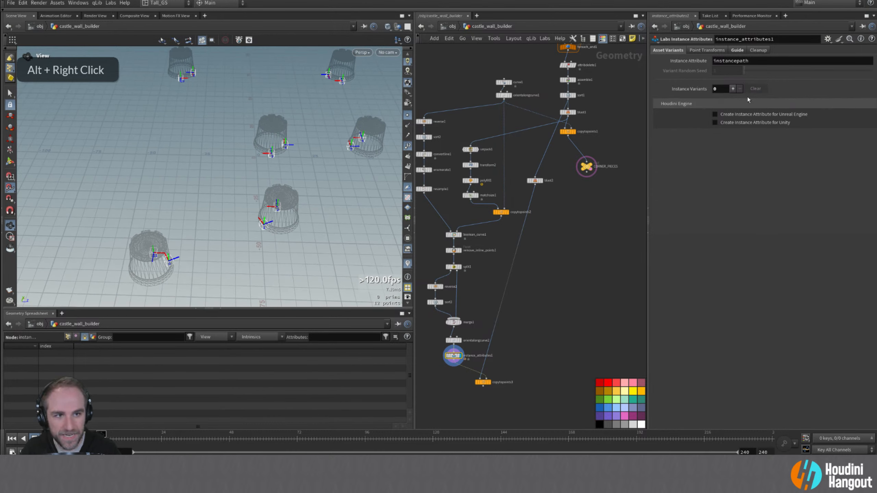
# - Empty the instance attribute name of instance_attributes1
pyautogui.click(706, 50)
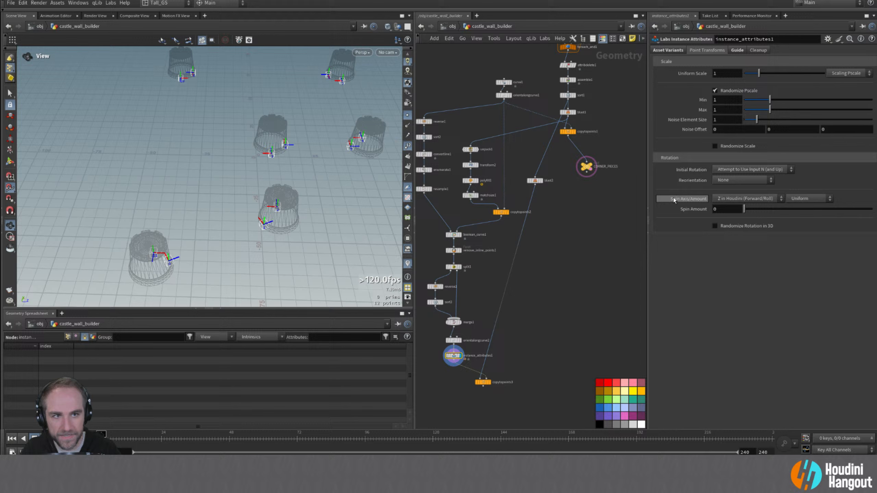
pyautogui.click(659, 49)
pyautogui.moveTo(776, 63); pyautogui.dragTo(538, 56)
pyautogui.press('BackSpace')
pyautogui.press('Return')
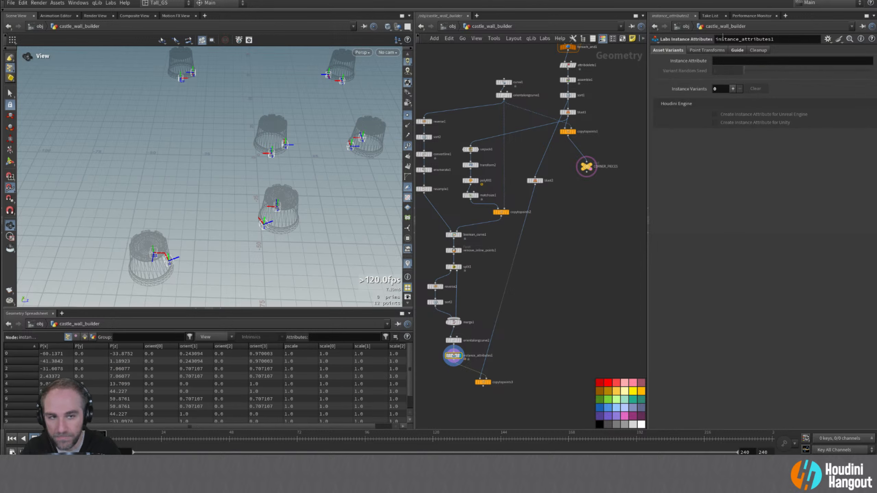
# - Set instance_attributes1 to spin -90 around Y in Houdini (Up/Yaw), displaying copytopoints3 to inspect the placed wall pieces
pyautogui.click(697, 50)
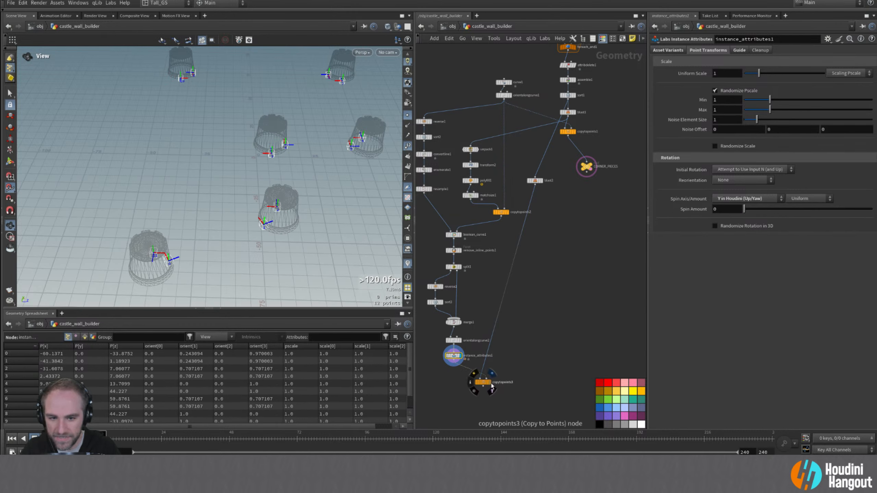
pyautogui.click(492, 386)
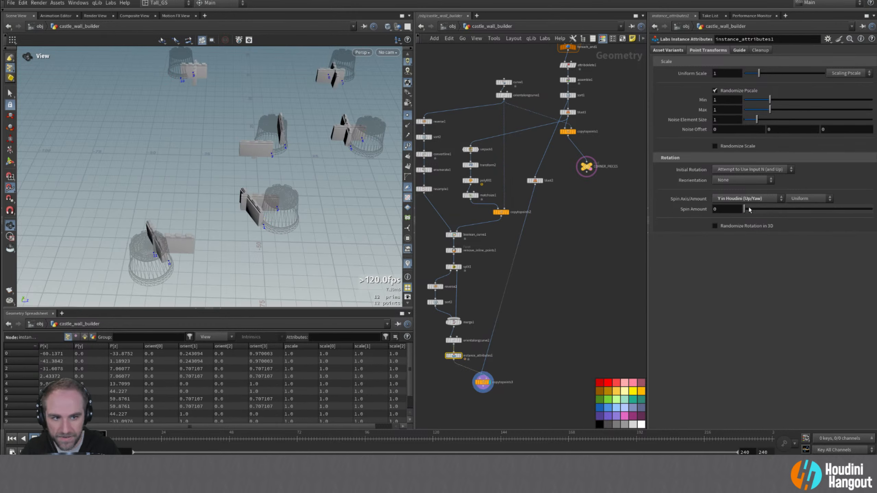
pyautogui.moveTo(729, 209); pyautogui.dragTo(685, 189, button='middle')
pyautogui.keyDown('alt'); pyautogui.moveTo(276, 221); pyautogui.dragTo(223, 194); pyautogui.keyUp('alt')
pyautogui.scroll(5, 223, 242)
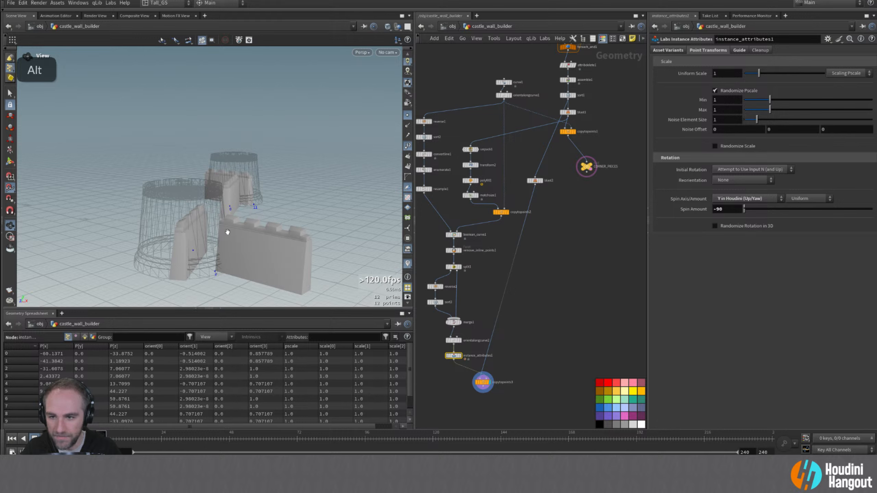
pyautogui.keyDown('alt'); pyautogui.moveTo(225, 244); pyautogui.dragTo(241, 235); pyautogui.keyUp('alt')
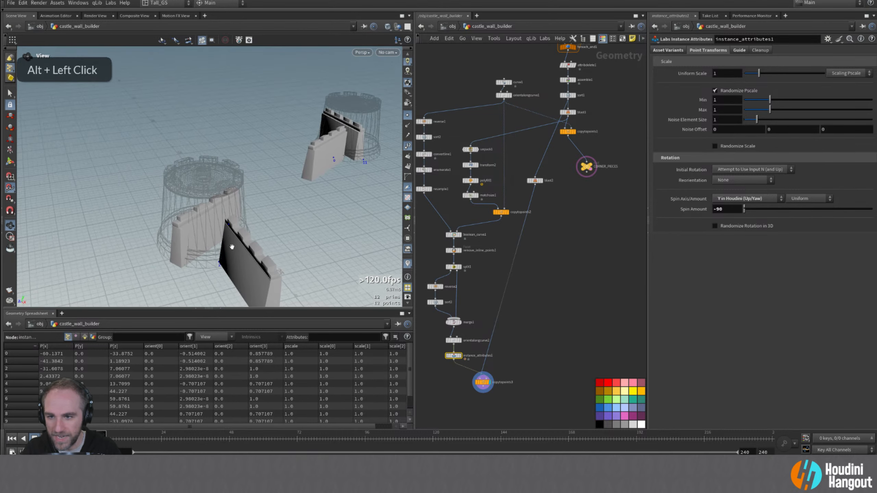
pyautogui.keyDown('alt'); pyautogui.moveTo(242, 235); pyautogui.dragTo(252, 224, button='right'); pyautogui.keyUp('alt')
pyautogui.keyDown('alt'); pyautogui.moveTo(252, 224); pyautogui.dragTo(346, 229); pyautogui.keyUp('alt')
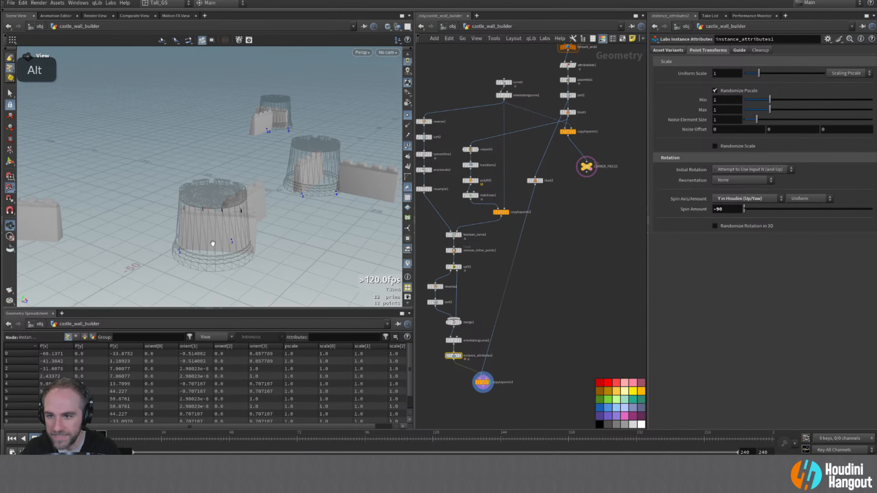
pyautogui.keyDown('alt'); pyautogui.moveTo(147, 223); pyautogui.dragTo(311, 202, button='middle'); pyautogui.keyUp('alt')
pyautogui.keyDown('alt'); pyautogui.moveTo(312, 201); pyautogui.dragTo(241, 235); pyautogui.keyUp('alt')
# - Check the transform2 settings, then display orientalongcurve2 and examine the trimmed wall segments between the towers
pyautogui.click(471, 165)
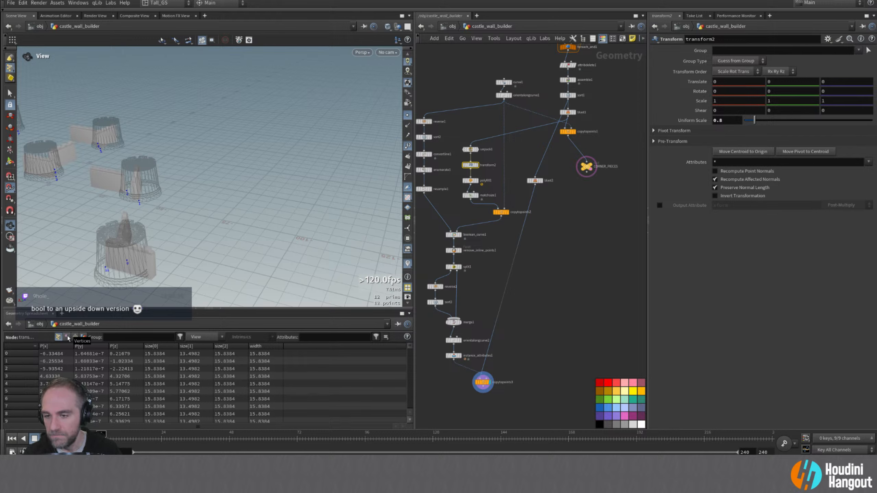
pyautogui.click(452, 340)
pyautogui.click(461, 341)
pyautogui.moveTo(134, 242); pyautogui.dragTo(96, 209)
pyautogui.moveTo(95, 209); pyautogui.dragTo(176, 186, button='middle')
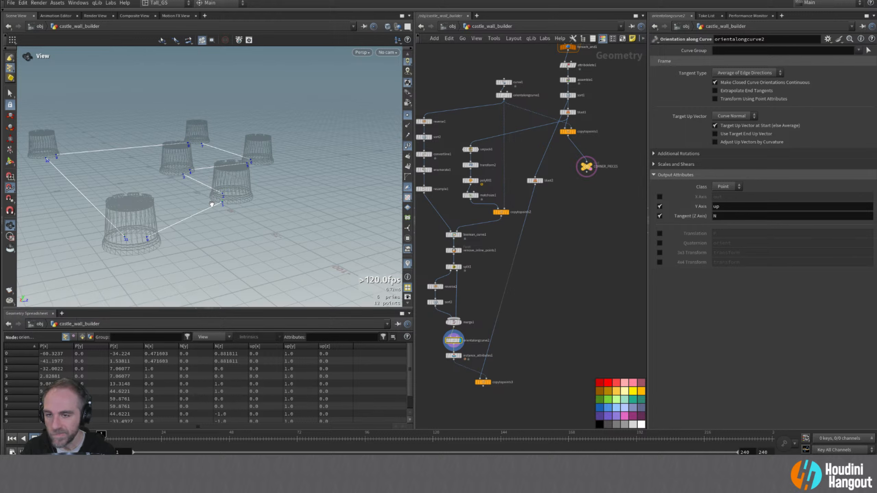
# - Move instance_attributes1 and copytopoints3 further below orientalongcurve2 to open a gap, and display copytopoints3
pyautogui.moveTo(532, 311); pyautogui.dragTo(536, 274, button='middle')
pyautogui.moveTo(433, 313); pyautogui.dragTo(518, 357)
pyautogui.moveTo(487, 345); pyautogui.dragTo(487, 388)
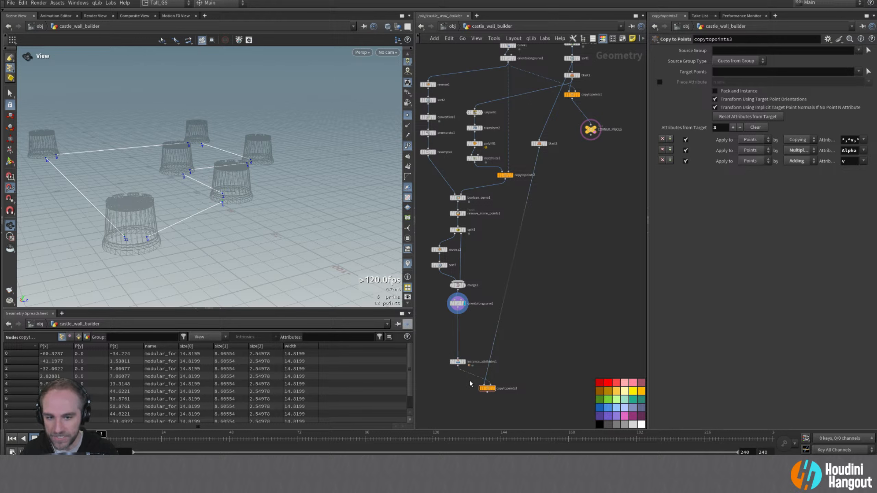
pyautogui.click(492, 389)
# - Delete the blast2 and copytopoints3 nodes from the network
pyautogui.moveTo(451, 309)
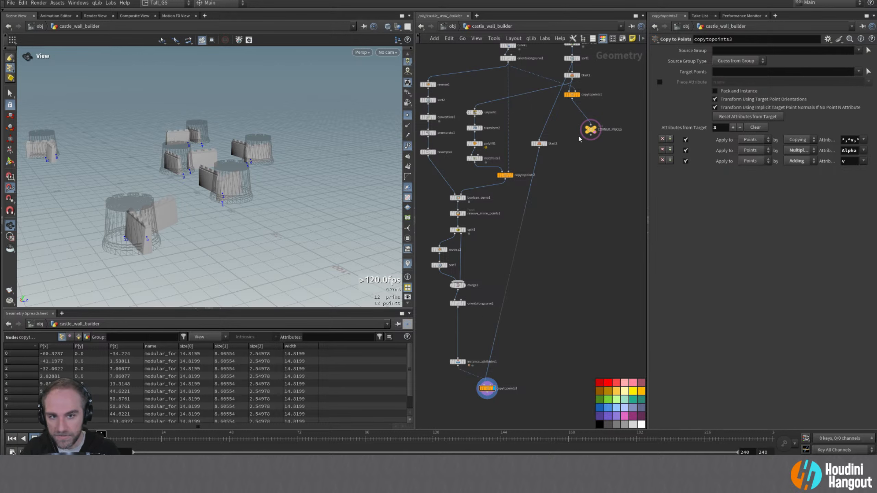
pyautogui.moveTo(525, 131); pyautogui.dragTo(561, 176)
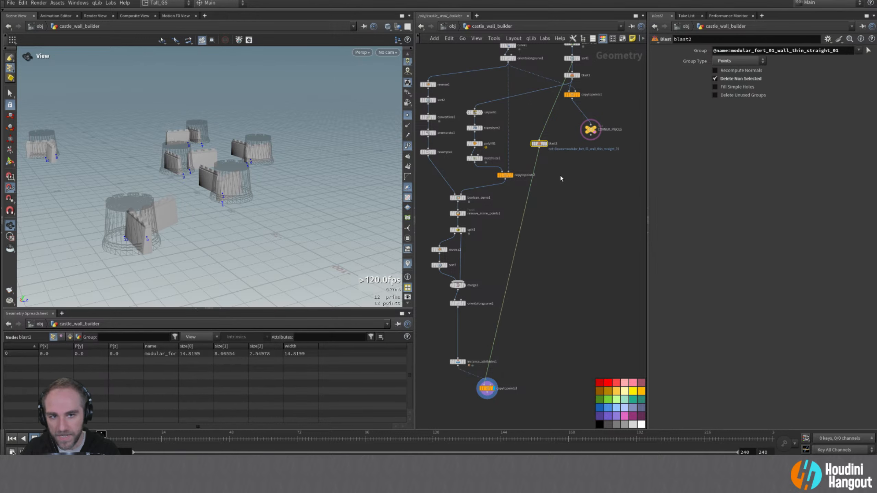
pyautogui.press('Delete')
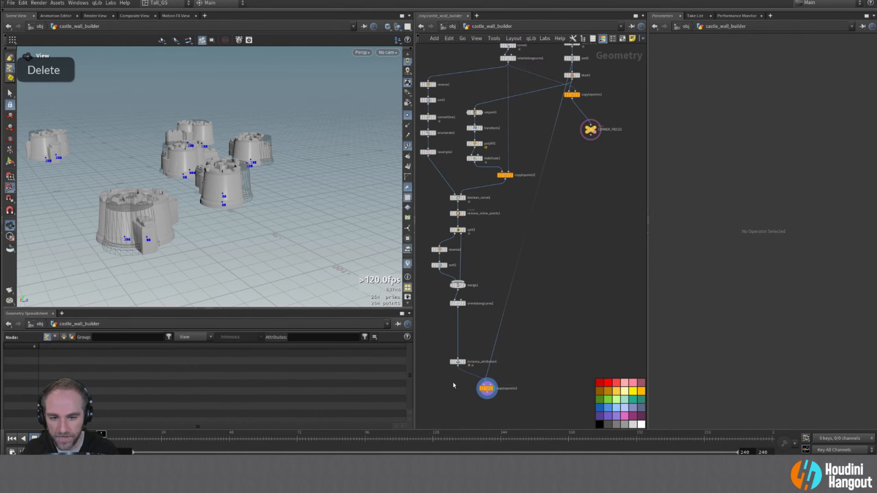
pyautogui.moveTo(453, 378); pyautogui.dragTo(520, 412)
pyautogui.press('Delete')
# - Lower and display instance_attributes1, then insert an Attribute Promote node between it and orientalongcurve2
pyautogui.click(457, 362)
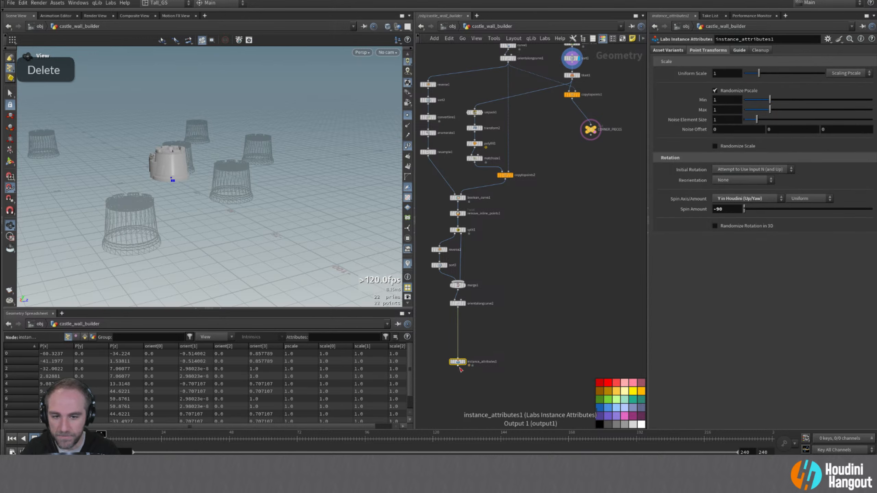
pyautogui.moveTo(462, 366); pyautogui.dragTo(462, 399)
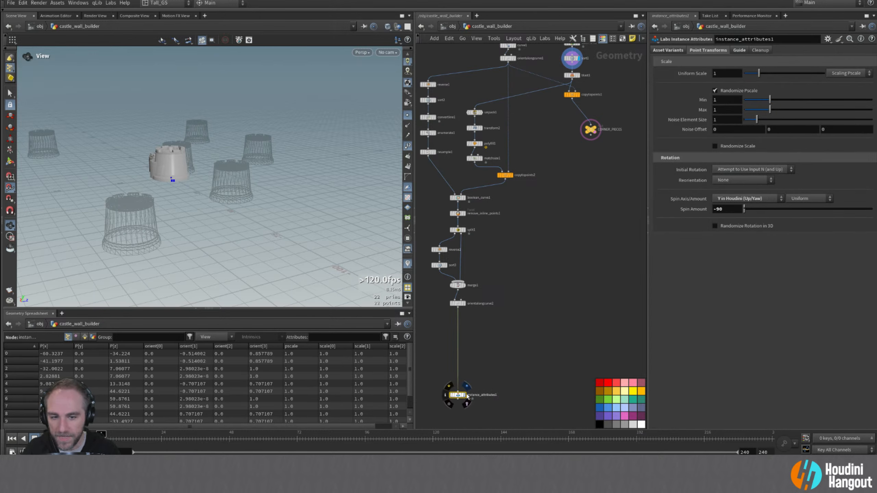
pyautogui.doubleClick(458, 396)
pyautogui.press('Tab')
pyautogui.write('attribpromote')
pyautogui.press('Return')
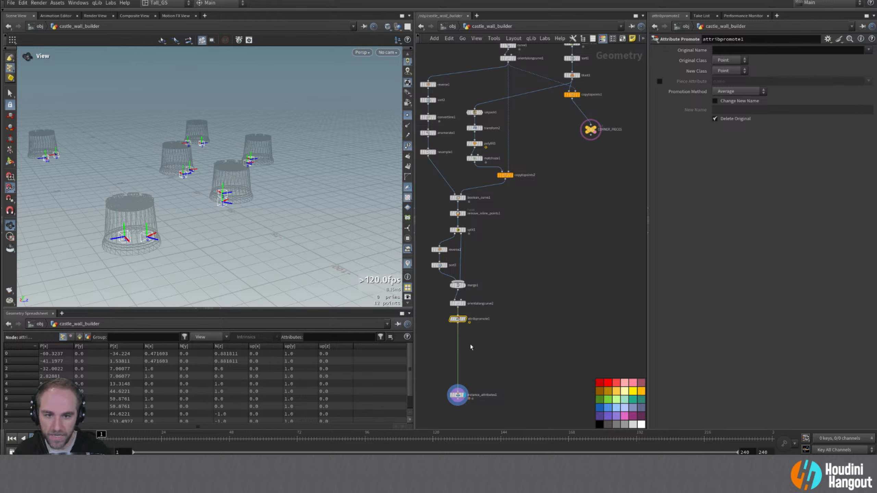
# - Display attribpromote1, promote N and up from Point to Primitive, and list the primitive attributes in the spreadsheet
pyautogui.doubleClick(463, 319)
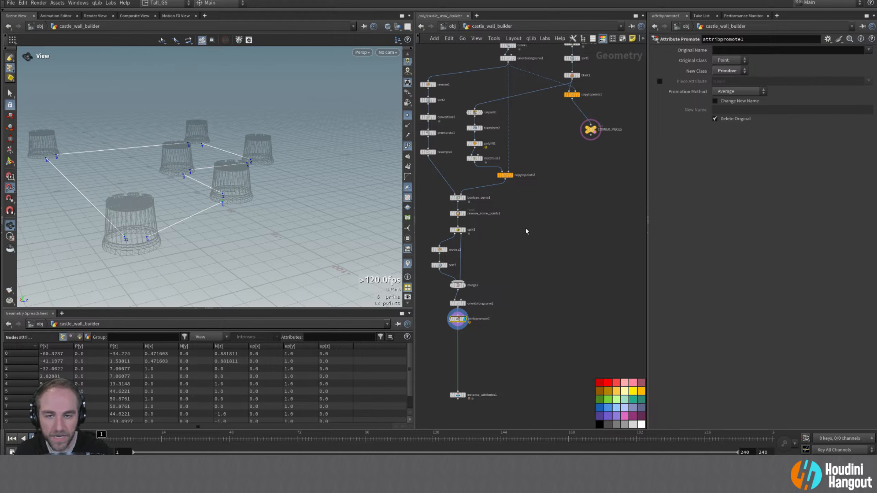
pyautogui.click(868, 50)
pyautogui.click(858, 58)
pyautogui.click(868, 50)
pyautogui.click(849, 76)
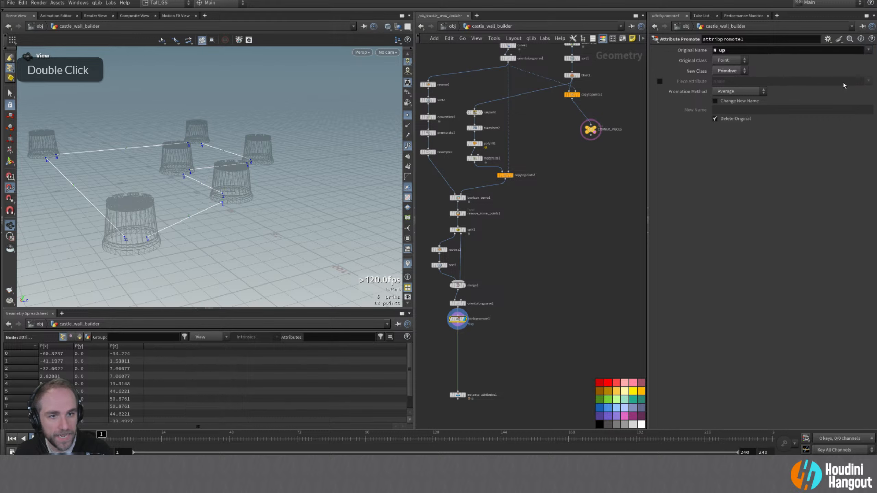
pyautogui.click(79, 336)
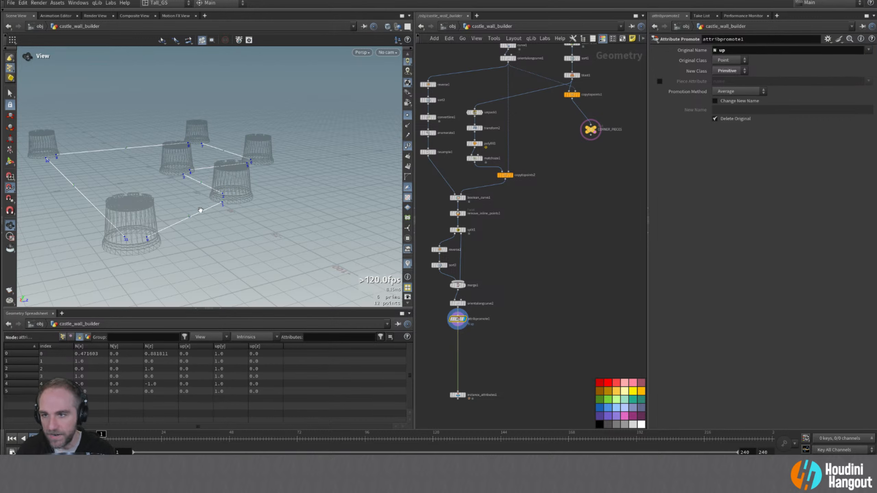
# - Examine the wall segments and how their ends meet the corner towers from several angles
pyautogui.keyDown('alt'); pyautogui.moveTo(188, 200); pyautogui.dragTo(329, 180, button='right'); pyautogui.keyUp('alt')
pyautogui.keyDown('alt'); pyautogui.moveTo(180, 225); pyautogui.dragTo(145, 238); pyautogui.keyUp('alt')
pyautogui.keyDown('alt'); pyautogui.moveTo(241, 221); pyautogui.dragTo(140, 237, button='right'); pyautogui.keyUp('alt')
pyautogui.keyDown('alt'); pyautogui.moveTo(141, 237); pyautogui.dragTo(359, 213); pyautogui.keyUp('alt')
pyautogui.keyDown('alt'); pyautogui.moveTo(137, 210); pyautogui.dragTo(183, 233); pyautogui.keyUp('alt')
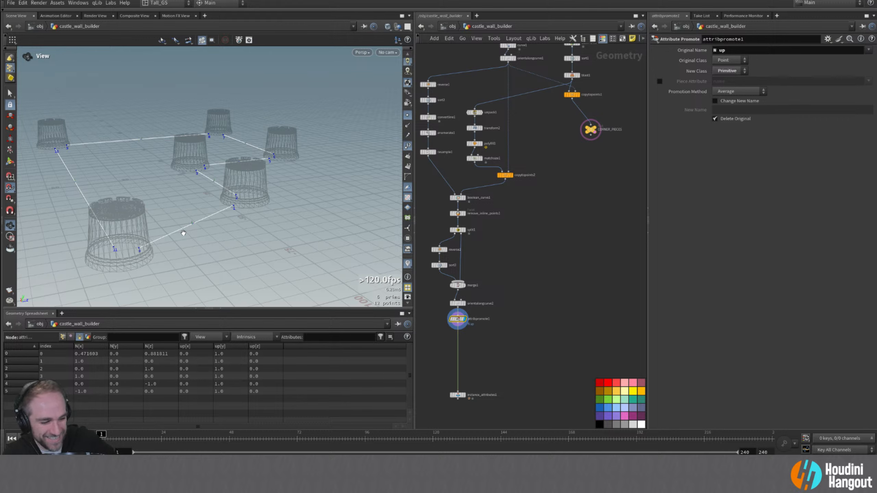
pyautogui.moveTo(183, 233); pyautogui.dragTo(248, 211, button='middle')
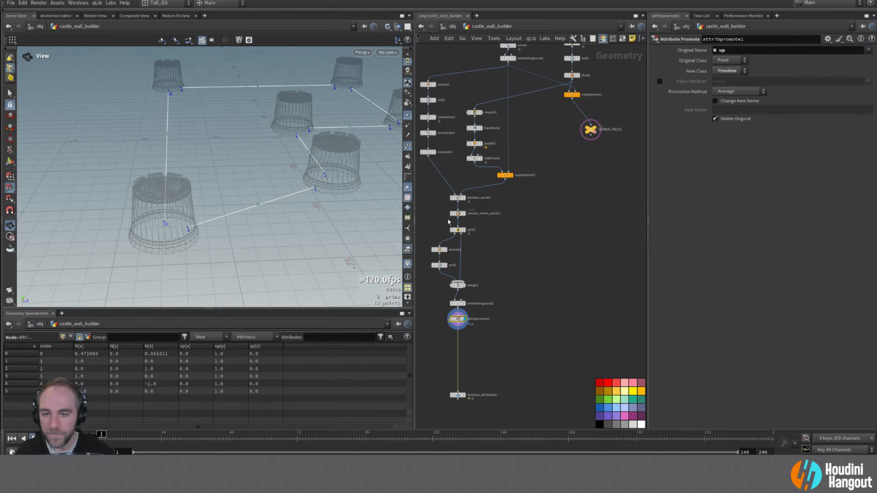
pyautogui.moveTo(577, 106)
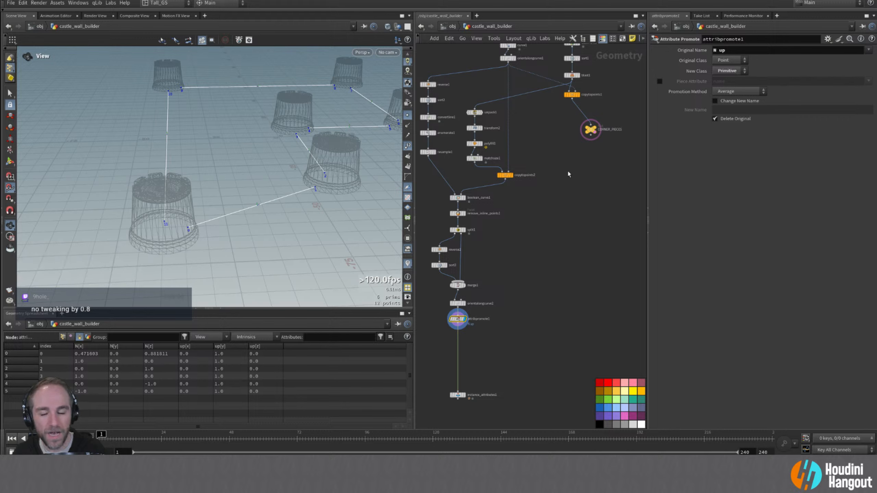
pyautogui.scroll(5, 269, 182)
pyautogui.keyDown('alt'); pyautogui.moveTo(270, 151); pyautogui.dragTo(222, 138); pyautogui.keyUp('alt')
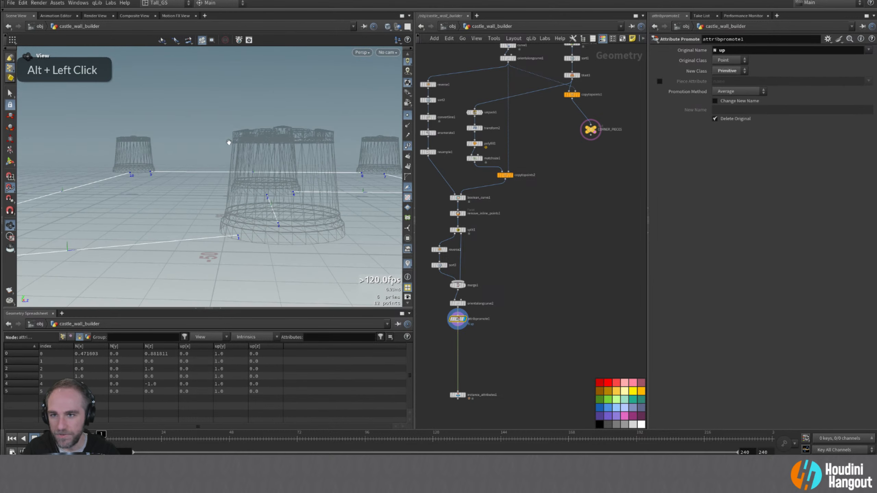
# - Display transform2, reset its uniform scale to the default, and rotate the tower cutter upside down
pyautogui.click(476, 129)
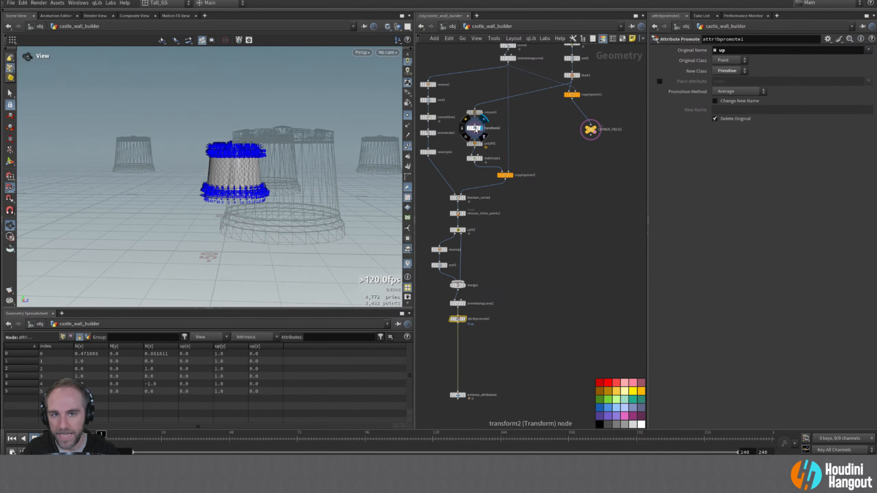
pyautogui.doubleClick(476, 130)
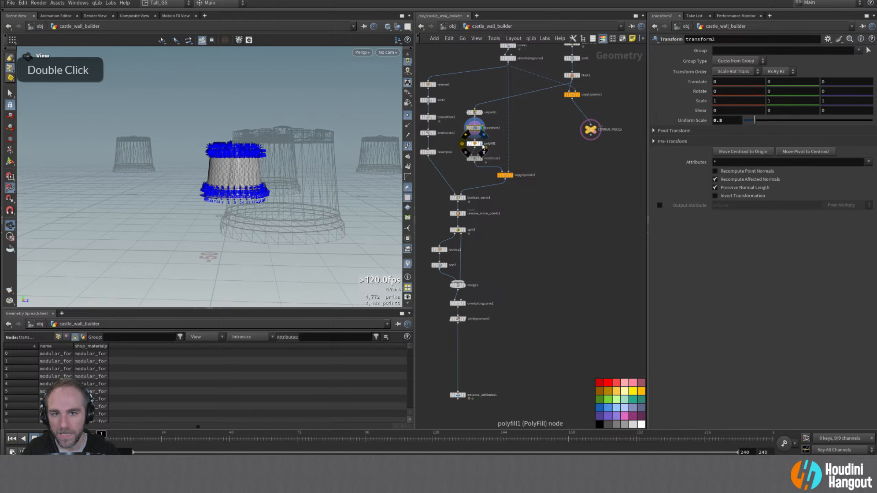
pyautogui.keyDown('ctrl'); pyautogui.middleClick(691, 120); pyautogui.keyUp('ctrl')
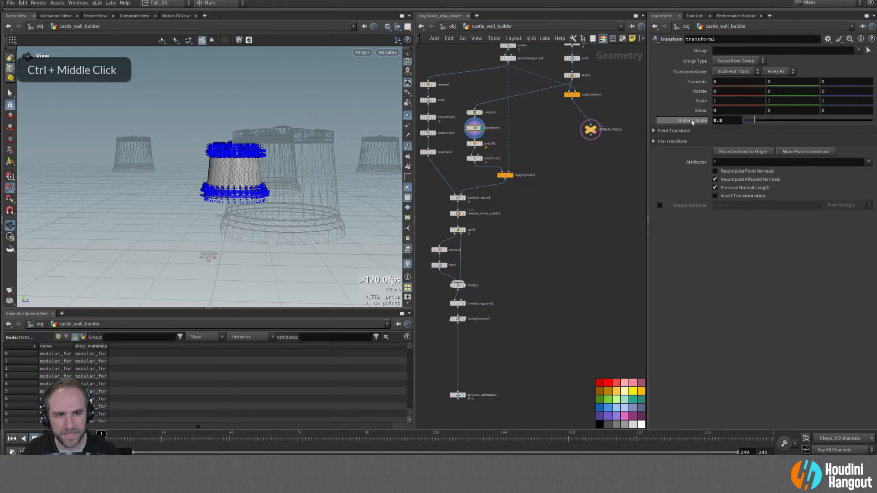
pyautogui.click(780, 91)
# - Display matchsize1 without point and normal markers and set its vertical (Y) offset to -2.33
pyautogui.click(481, 158)
pyautogui.click(407, 146)
pyautogui.click(407, 115)
pyautogui.keyDown('alt'); pyautogui.moveTo(242, 193); pyautogui.dragTo(269, 162); pyautogui.keyUp('alt')
pyautogui.moveTo(832, 158); pyautogui.dragTo(238, 239, button='middle')
pyautogui.keyDown('alt'); pyautogui.moveTo(225, 181); pyautogui.dragTo(196, 165); pyautogui.keyUp('alt')
pyautogui.keyDown('alt'); pyautogui.moveTo(196, 164); pyautogui.dragTo(215, 171, button='right'); pyautogui.keyUp('alt')
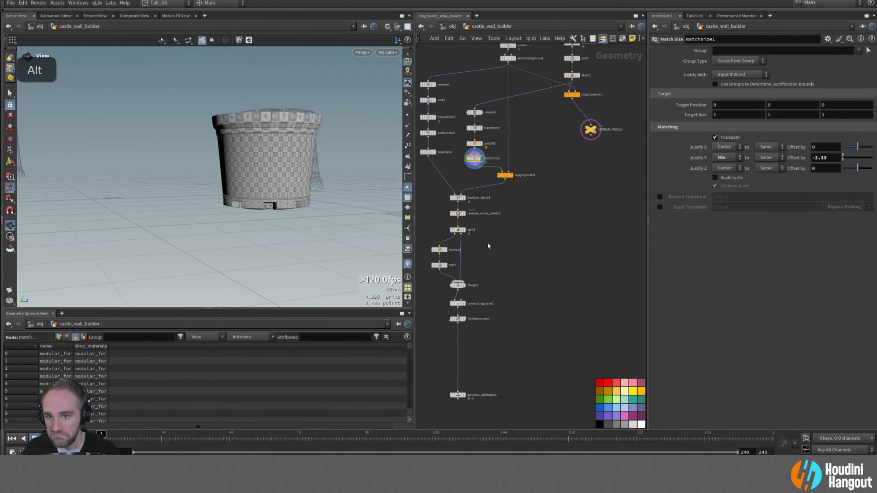
# - Display boolean_curve1 and then attribpromote1 to check where the flipped tower cutter trims the wall curve
pyautogui.keyDown('alt'); pyautogui.moveTo(513, 243); pyautogui.dragTo(564, 197, button='middle'); pyautogui.keyUp('alt')
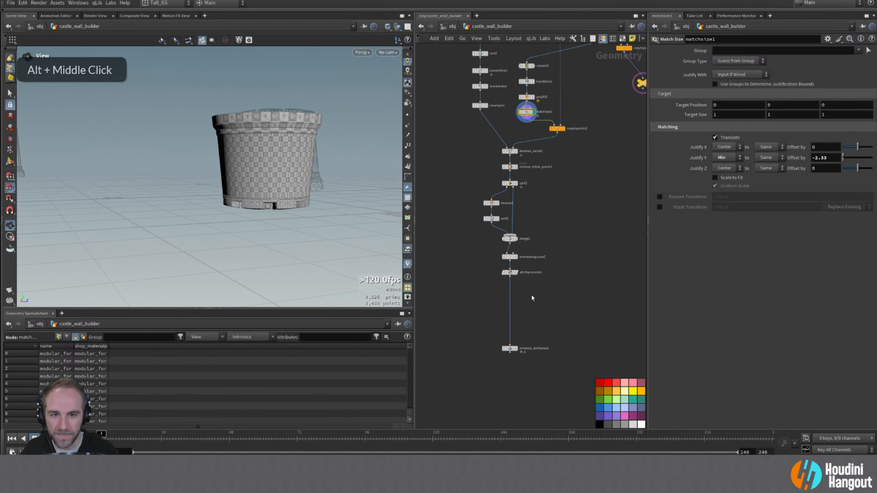
pyautogui.click(509, 151)
pyautogui.keyDown('alt'); pyautogui.moveTo(262, 165); pyautogui.dragTo(349, 196); pyautogui.keyUp('alt')
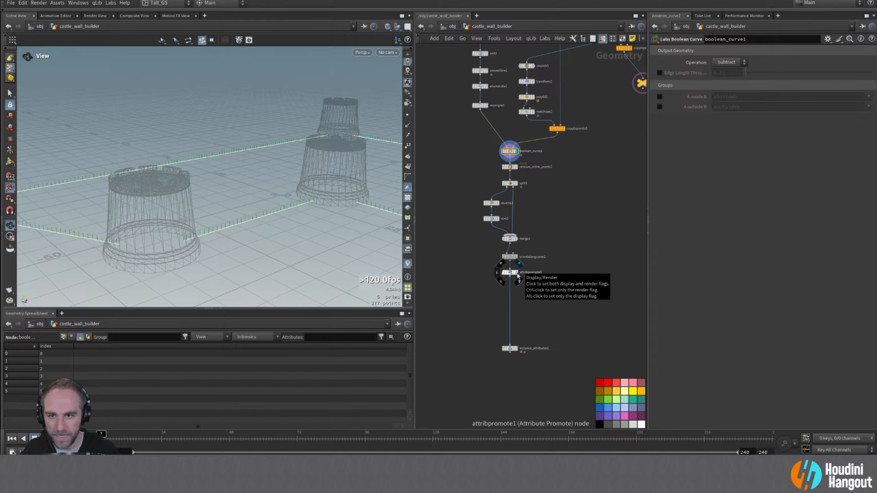
pyautogui.doubleClick(517, 276)
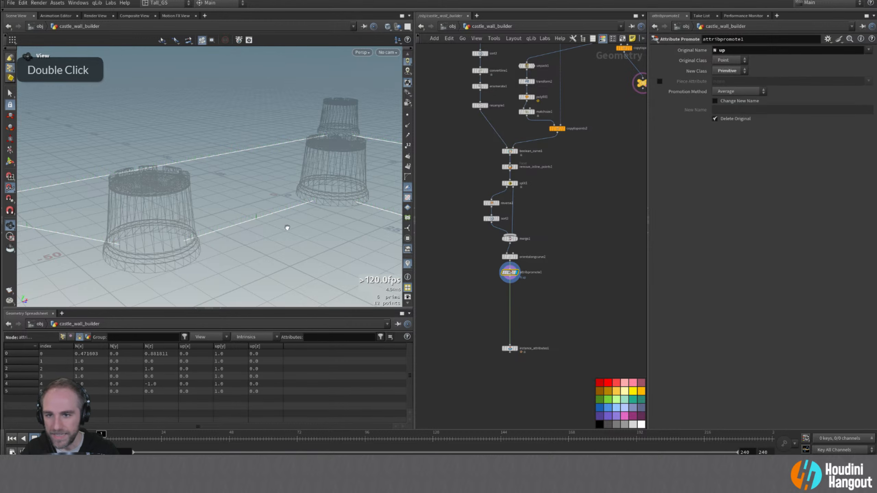
pyautogui.keyDown('alt'); pyautogui.moveTo(288, 225); pyautogui.dragTo(226, 229); pyautogui.keyUp('alt')
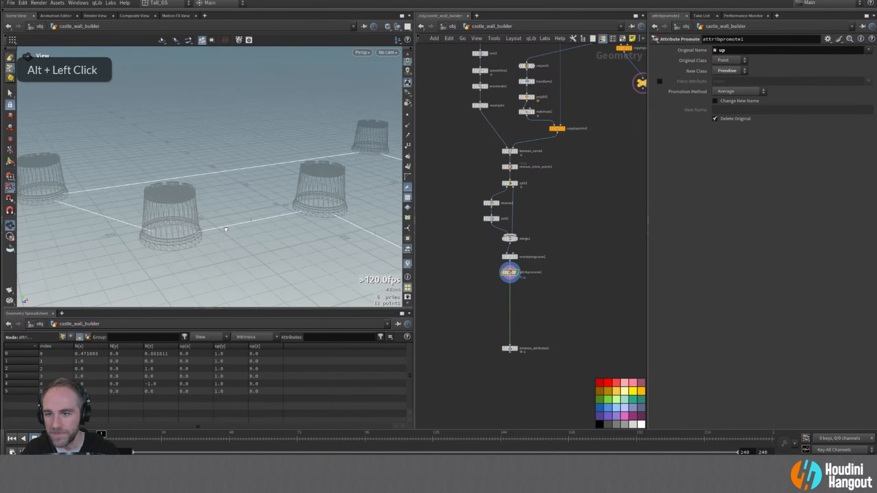
# - Display matchsize1 and compare the upside-down cutter with the surrounding wireframe towers
pyautogui.click(533, 112)
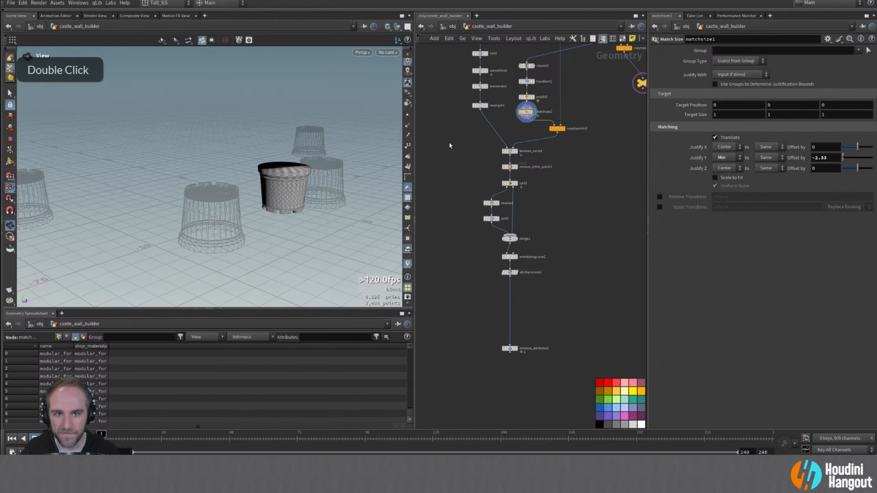
pyautogui.keyDown('alt'); pyautogui.moveTo(284, 195); pyautogui.dragTo(308, 188); pyautogui.keyUp('alt')
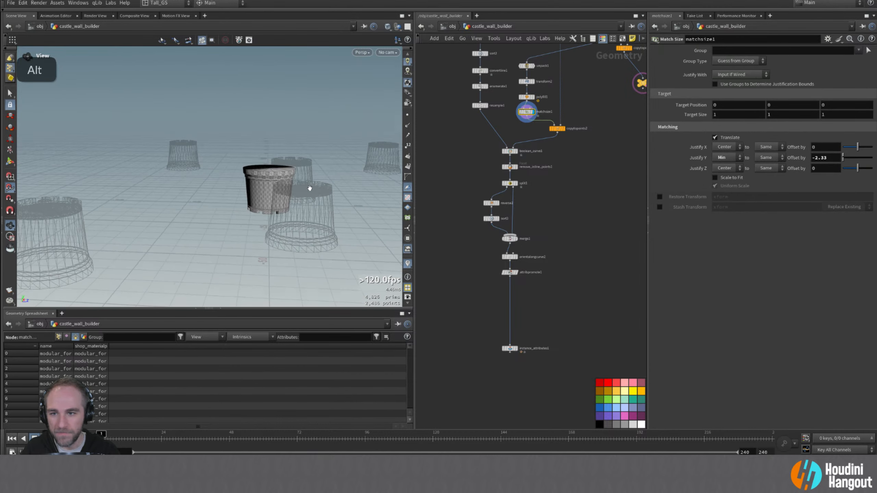
pyautogui.keyDown('alt'); pyautogui.moveTo(308, 188); pyautogui.dragTo(224, 225, button='right'); pyautogui.keyUp('alt')
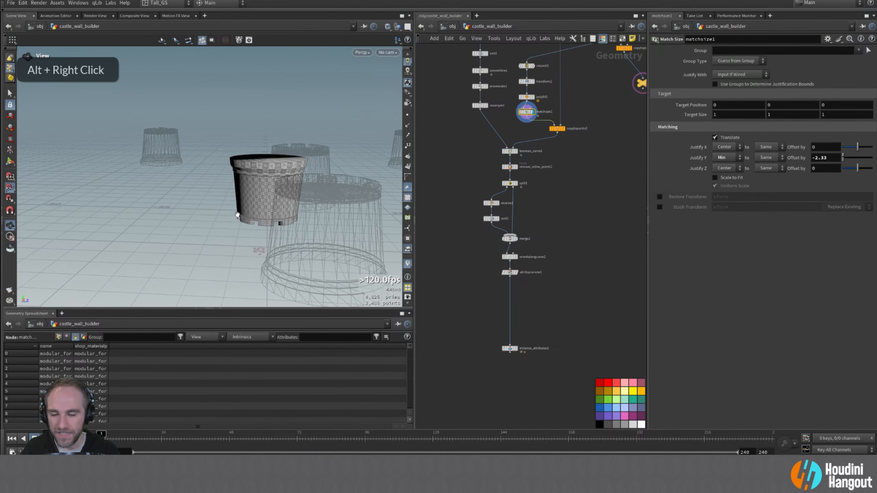
pyautogui.keyDown('alt'); pyautogui.moveTo(238, 203); pyautogui.dragTo(156, 230); pyautogui.keyUp('alt')
pyautogui.keyDown('alt'); pyautogui.moveTo(155, 229); pyautogui.dragTo(165, 223, button='right'); pyautogui.keyUp('alt')
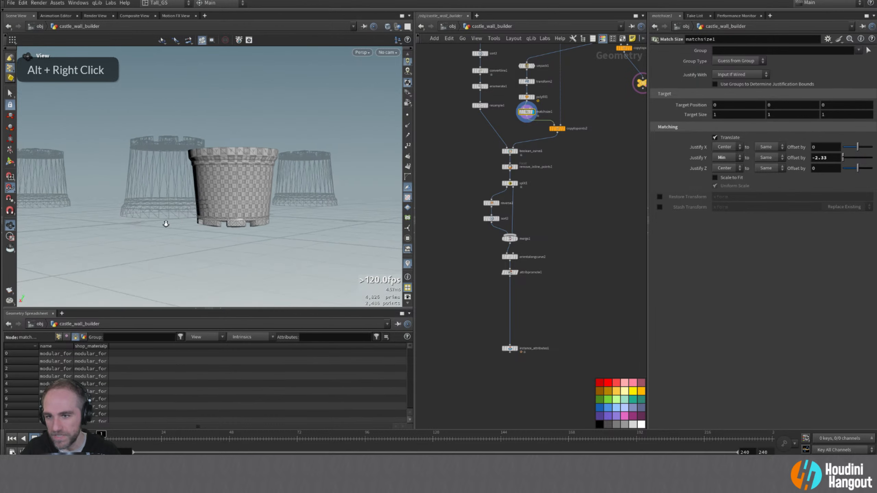
# - Display attribpromote1 and examine how the trimmed wall segments run between the wireframe towers
pyautogui.keyDown('alt'); pyautogui.moveTo(164, 223); pyautogui.dragTo(204, 206); pyautogui.keyUp('alt')
pyautogui.keyDown('alt'); pyautogui.moveTo(204, 205); pyautogui.dragTo(233, 190, button='right'); pyautogui.keyUp('alt')
pyautogui.keyDown('alt'); pyautogui.moveTo(232, 190); pyautogui.dragTo(152, 198); pyautogui.keyUp('alt')
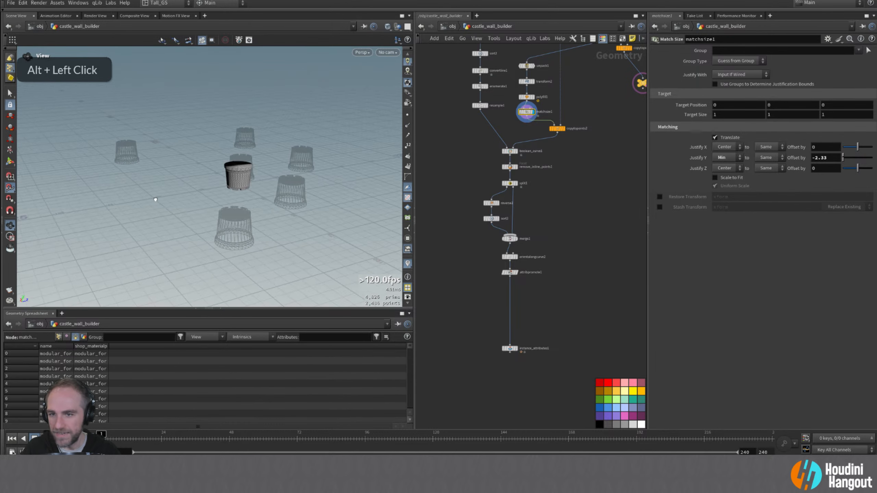
pyautogui.click(510, 272)
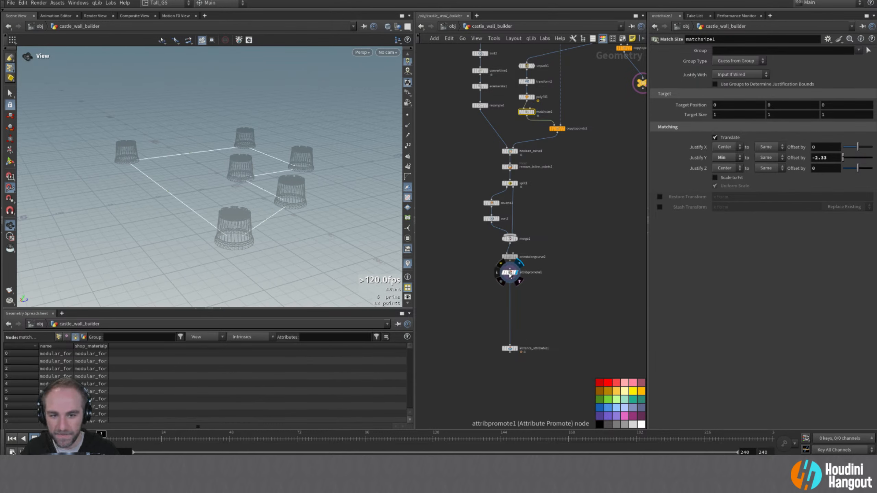
pyautogui.keyDown('alt'); pyautogui.moveTo(263, 207); pyautogui.dragTo(190, 202); pyautogui.keyUp('alt')
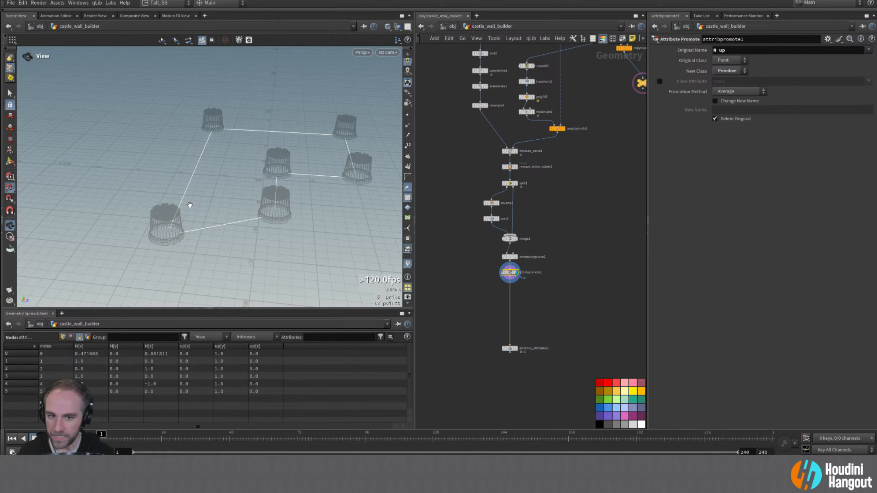
# - Line up blast1, copytopoints1 and CORNER_PIECES in a vertical column beside the wall network
pyautogui.moveTo(643, 87); pyautogui.dragTo(548, 144, button='middle')
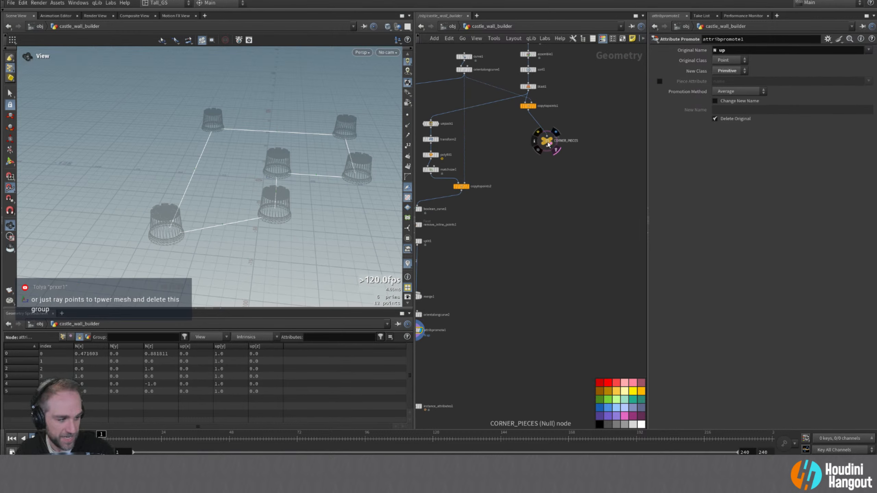
pyautogui.moveTo(548, 144); pyautogui.dragTo(566, 154)
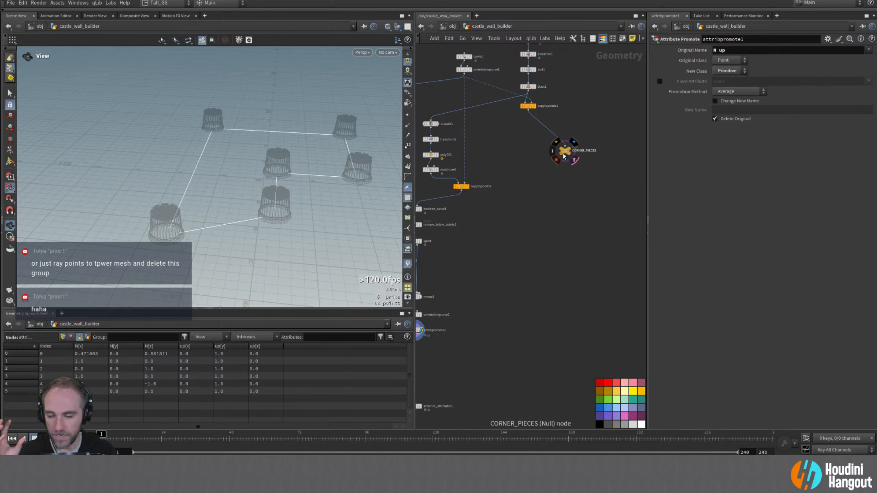
pyautogui.moveTo(568, 152); pyautogui.dragTo(565, 140)
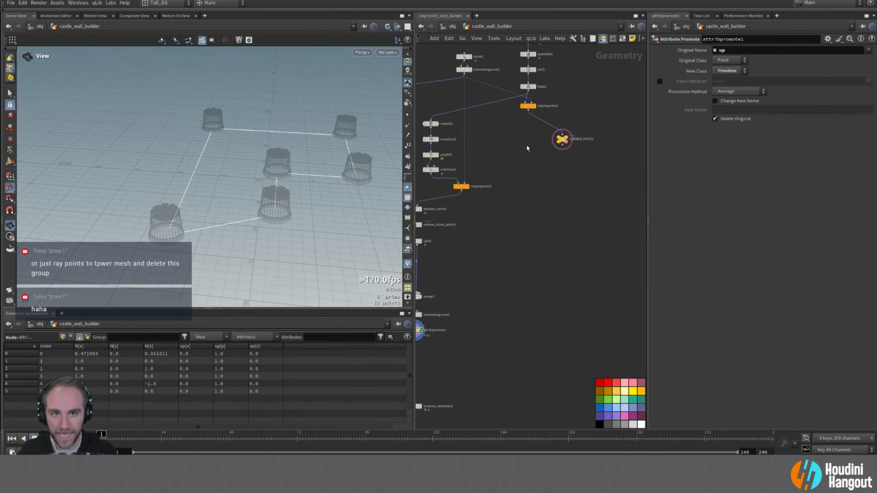
pyautogui.moveTo(521, 136); pyautogui.dragTo(509, 195, button='middle')
pyautogui.moveTo(516, 164); pyautogui.dragTo(556, 173)
pyautogui.moveTo(551, 198); pyautogui.dragTo(556, 188)
pyautogui.moveTo(516, 145); pyautogui.dragTo(556, 231)
pyautogui.click(539, 211)
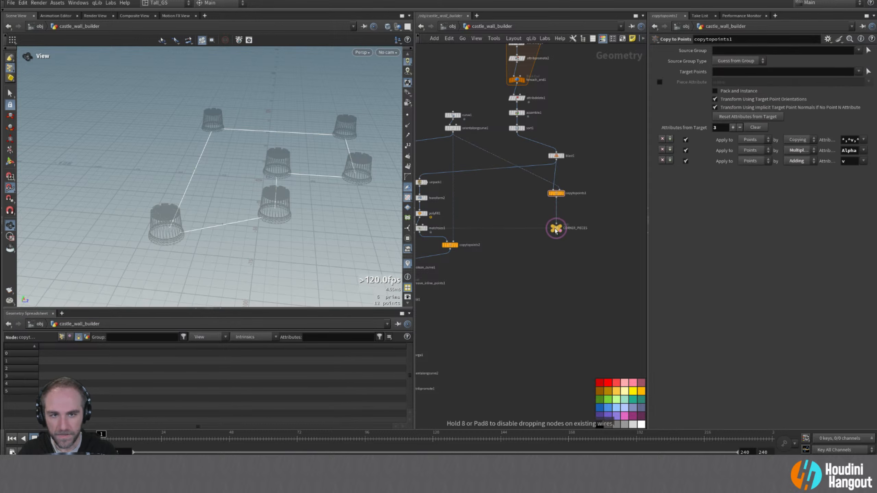
# - Rename the blast1 node that isolates the round tower as select_tower
pyautogui.doubleClick(570, 156)
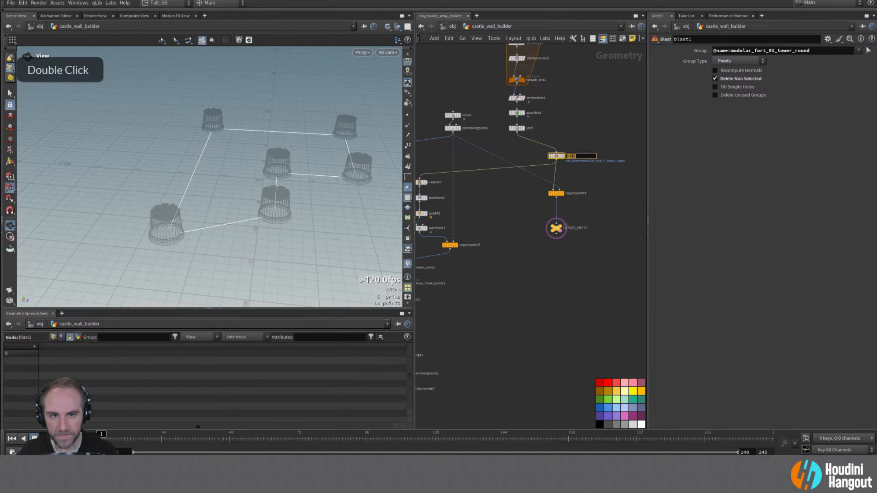
pyautogui.write('select_towe')
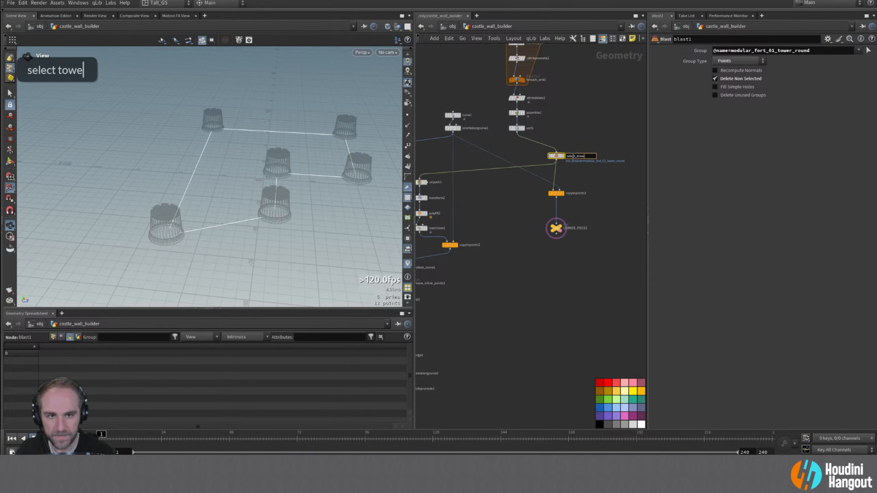
pyautogui.write('r')
pyautogui.press('Return')
# - Add a new Blast node beside select_tower and wire it to the output of sort1
pyautogui.keyDown('alt'); pyautogui.moveTo(487, 150); pyautogui.dragTo(520, 243, button='right'); pyautogui.keyUp('alt')
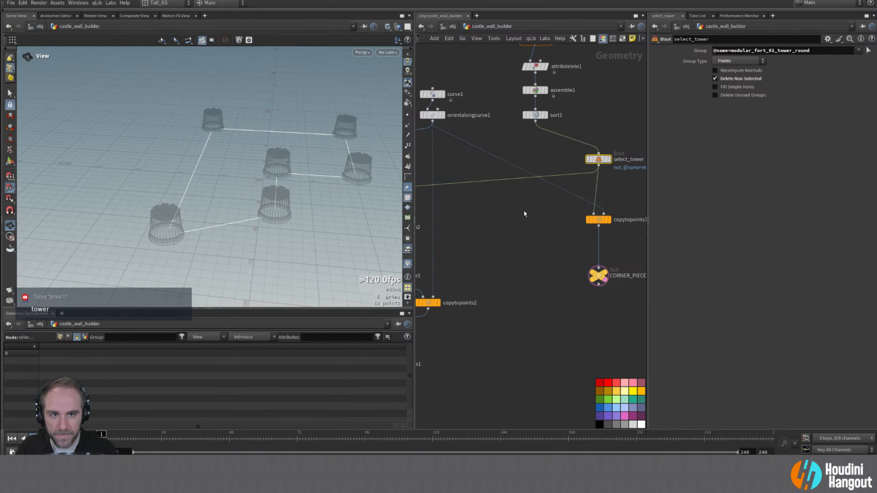
pyautogui.press('Tab')
pyautogui.press('Return')
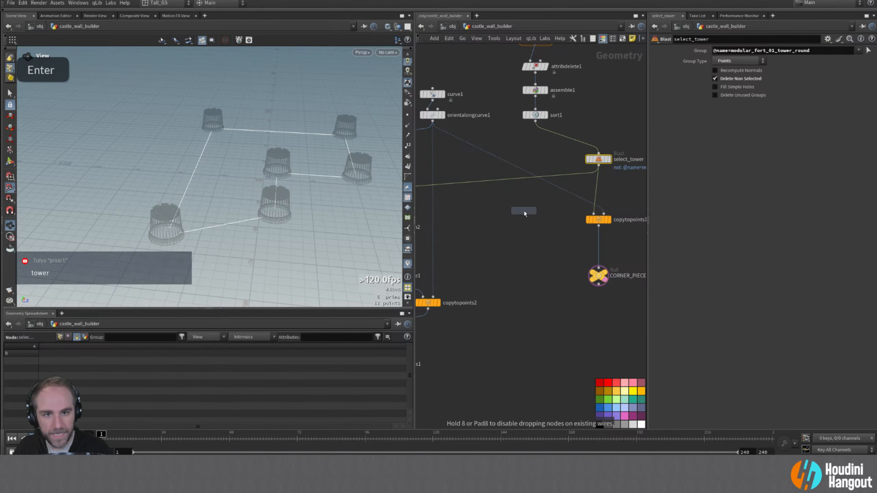
pyautogui.click(523, 212)
pyautogui.moveTo(524, 206); pyautogui.dragTo(535, 122)
pyautogui.moveTo(524, 211); pyautogui.dragTo(534, 213)
# - Display boolean_curve1 and check the trimmed wall curve between the towers
pyautogui.moveTo(466, 248); pyautogui.dragTo(580, 207, button='middle')
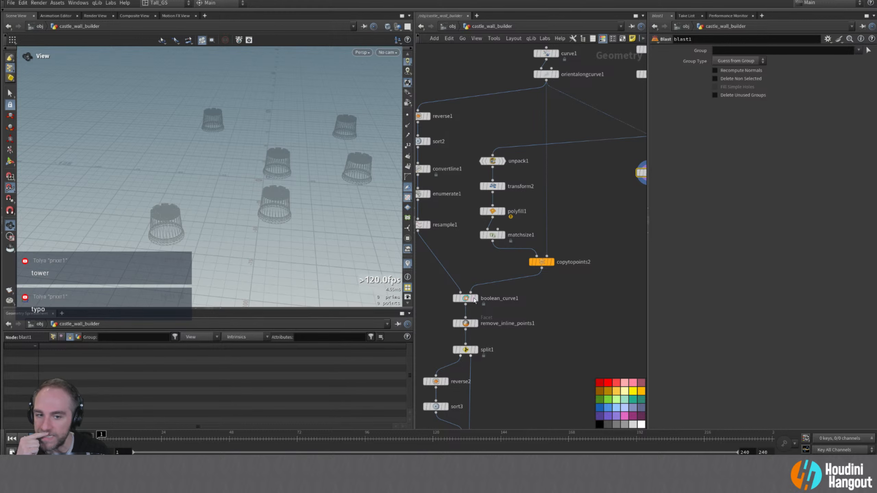
pyautogui.click(469, 301)
pyautogui.doubleClick(469, 301)
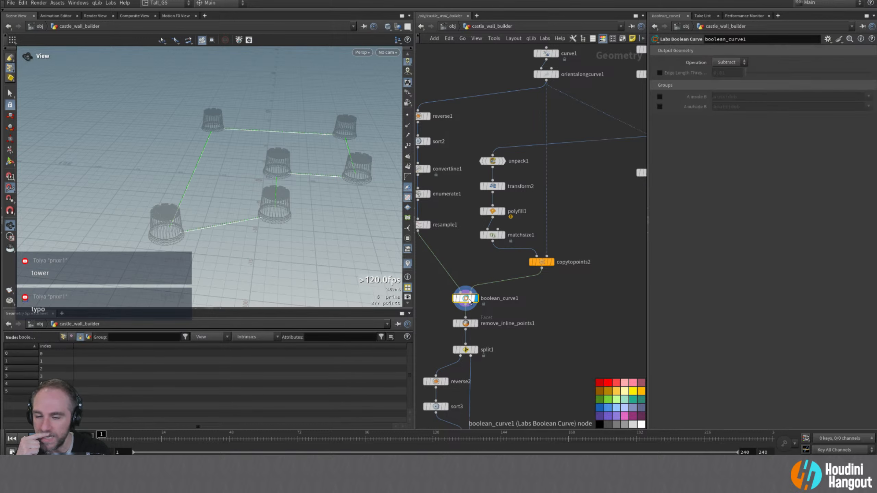
pyautogui.moveTo(573, 208); pyautogui.dragTo(474, 201, button='middle')
pyautogui.scroll(-2, 518, 208)
pyautogui.click(577, 216)
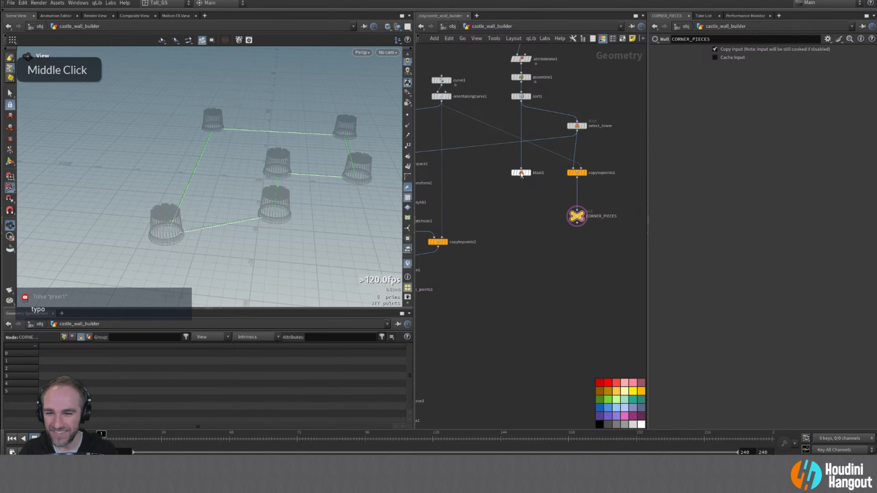
# - Pick modular_fort_01_wall_thin_straight_01 as the group of the new blast1 node
pyautogui.click(521, 172)
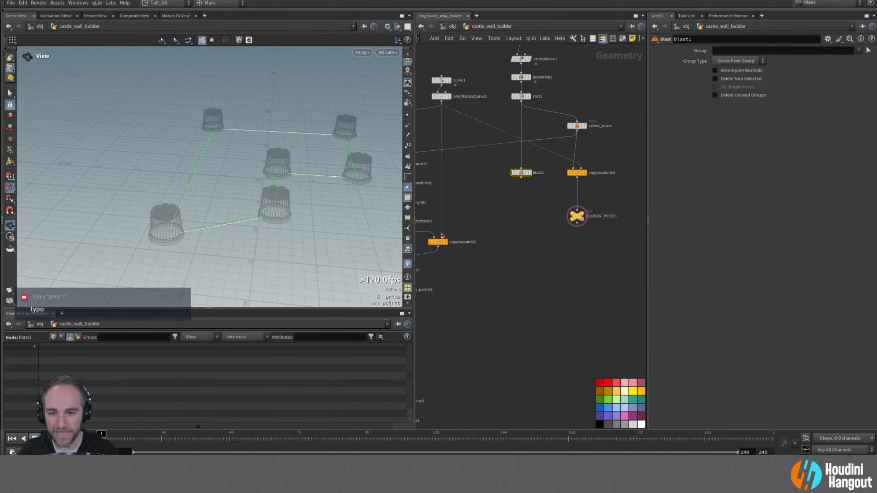
pyautogui.click(868, 50)
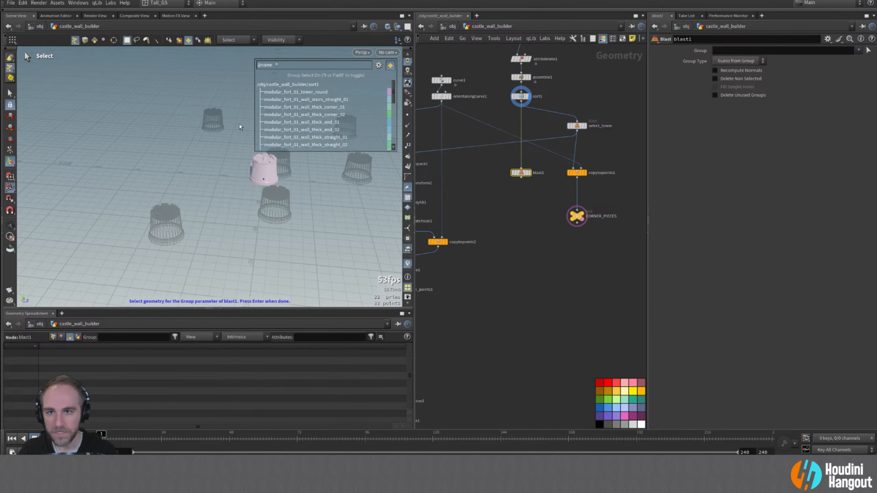
pyautogui.scroll(-5, 287, 111)
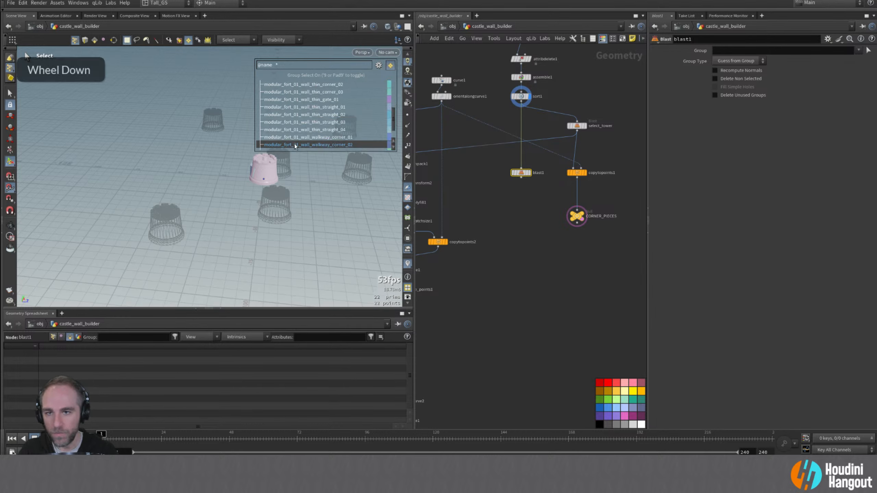
pyautogui.click(292, 107)
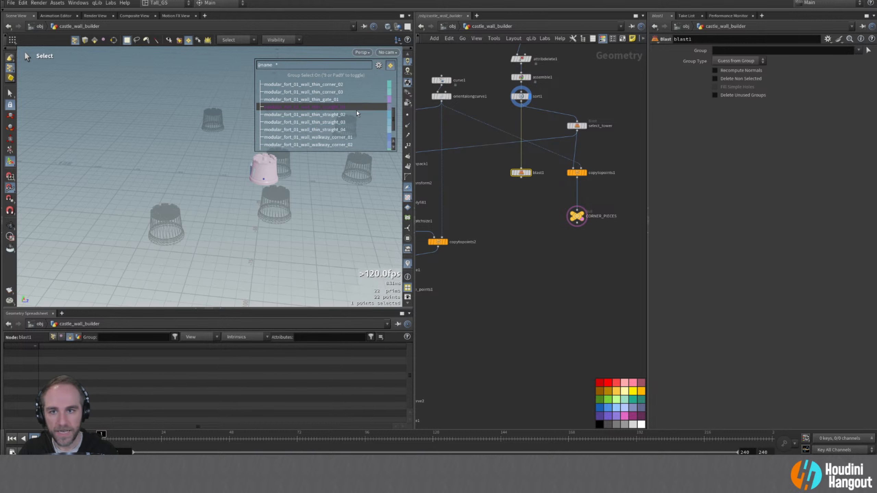
pyautogui.press('Return')
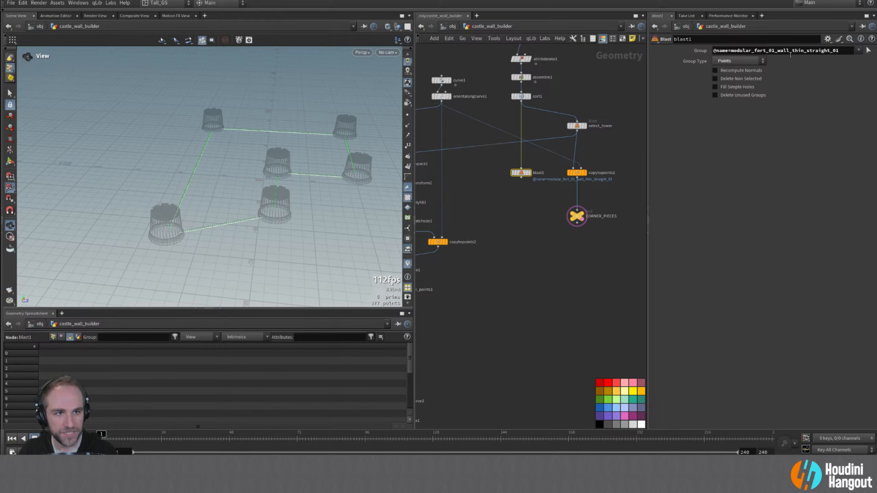
pyautogui.moveTo(792, 50); pyautogui.dragTo(731, 51)
pyautogui.write('*')
pyautogui.moveTo(781, 50); pyautogui.dragTo(772, 51)
pyautogui.write('*')
pyautogui.press('Return')
pyautogui.click(714, 79)
pyautogui.click(529, 172)
pyautogui.middleClick(522, 175)
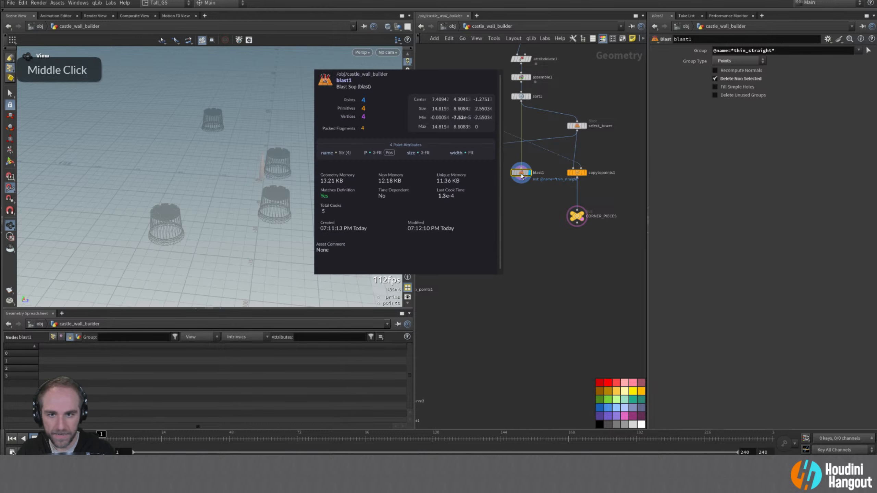
# - Add a Labs Align and Distribute node after blast1 and display it to spread out the thin straight wall pieces
pyautogui.keyDown('alt'); pyautogui.moveTo(276, 156); pyautogui.dragTo(290, 180); pyautogui.keyUp('alt')
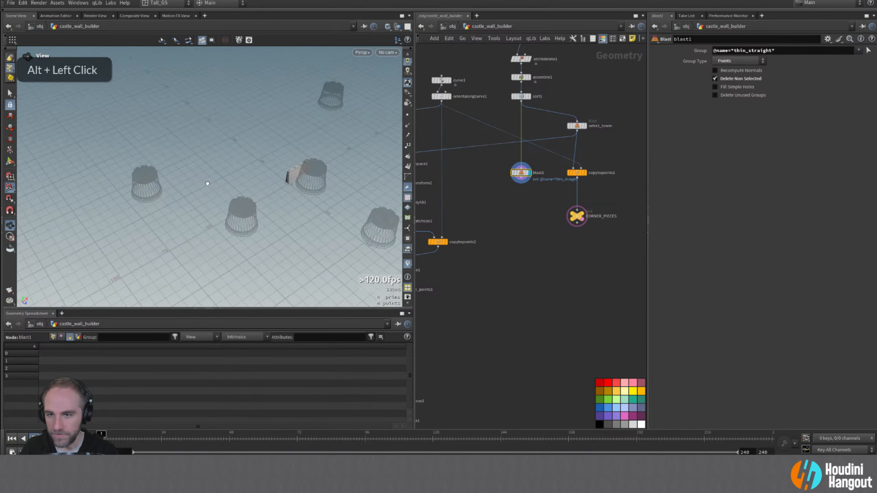
pyautogui.keyDown('alt'); pyautogui.moveTo(290, 180); pyautogui.dragTo(261, 206, button='right'); pyautogui.keyUp('alt')
pyautogui.keyDown('alt'); pyautogui.moveTo(260, 205); pyautogui.dragTo(255, 187, button='middle'); pyautogui.keyUp('alt')
pyautogui.keyDown('alt'); pyautogui.moveTo(254, 187); pyautogui.dragTo(281, 193, button='right'); pyautogui.keyUp('alt')
pyautogui.keyDown('alt'); pyautogui.moveTo(281, 192); pyautogui.dragTo(399, 156); pyautogui.keyUp('alt')
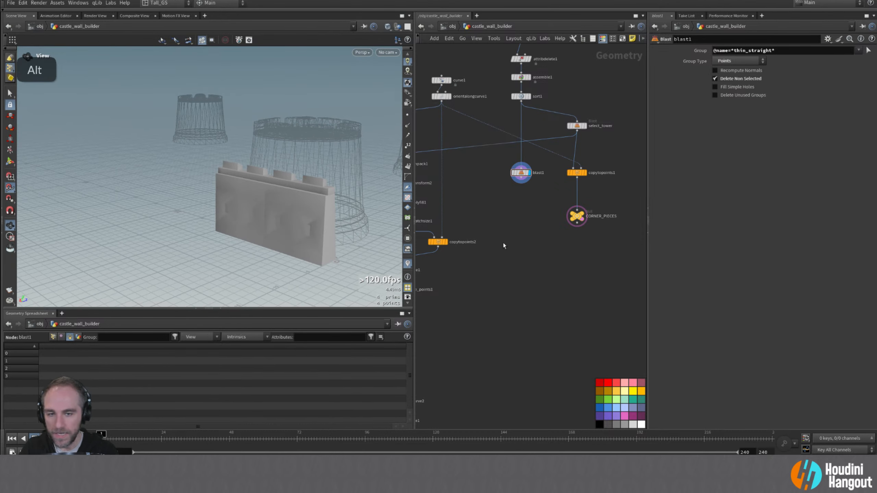
pyautogui.press('Tab')
pyautogui.write('align a')
pyautogui.press('Return')
pyautogui.click(521, 227)
pyautogui.click(529, 227)
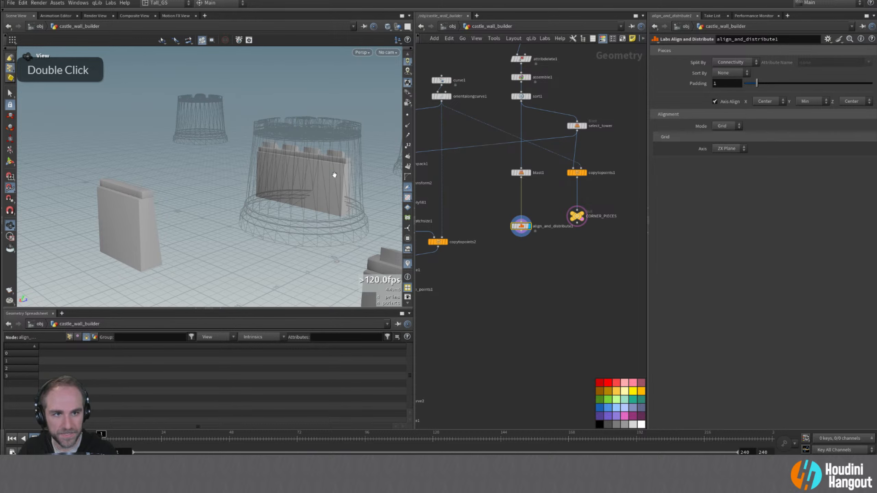
# - Examine the distributed thin straight wall pieces and compare them with their piece names
pyautogui.keyDown('alt'); pyautogui.moveTo(334, 175); pyautogui.dragTo(274, 190, button='right'); pyautogui.keyUp('alt')
pyautogui.keyDown('alt'); pyautogui.moveTo(274, 190); pyautogui.dragTo(222, 201); pyautogui.keyUp('alt')
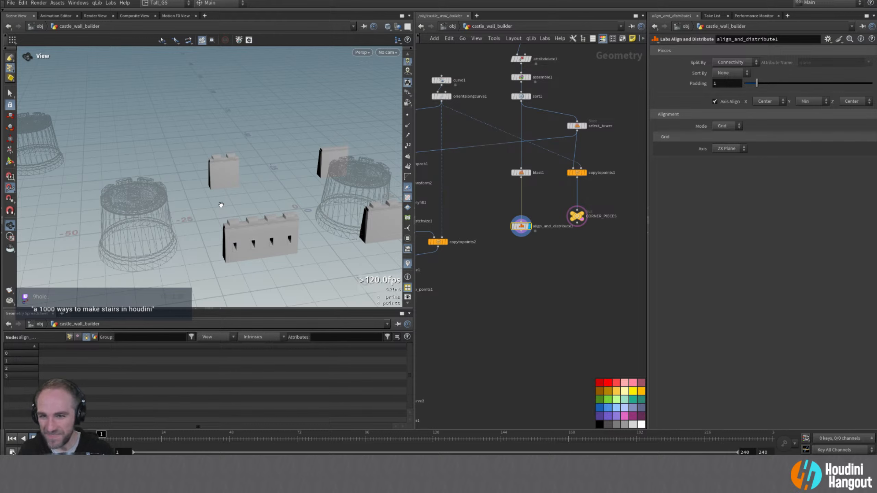
pyautogui.keyDown('alt'); pyautogui.moveTo(347, 160); pyautogui.dragTo(315, 273); pyautogui.keyUp('alt')
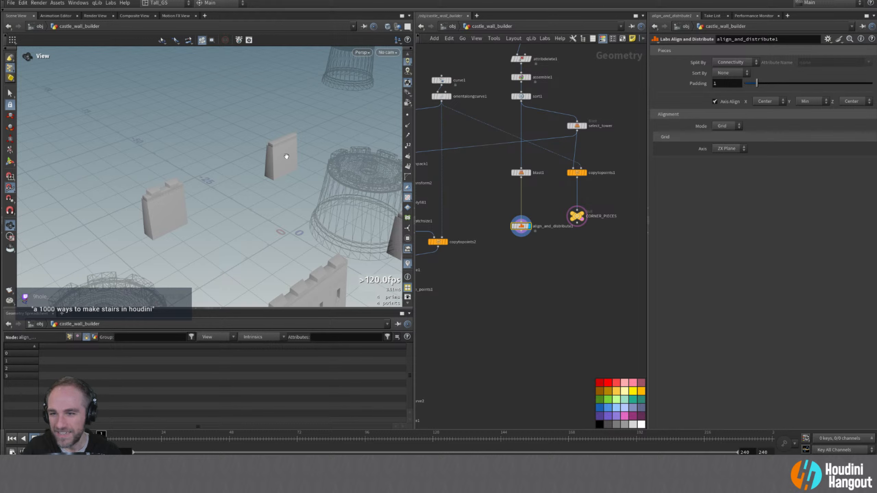
pyautogui.keyDown('alt'); pyautogui.moveTo(276, 155); pyautogui.dragTo(263, 149); pyautogui.keyUp('alt')
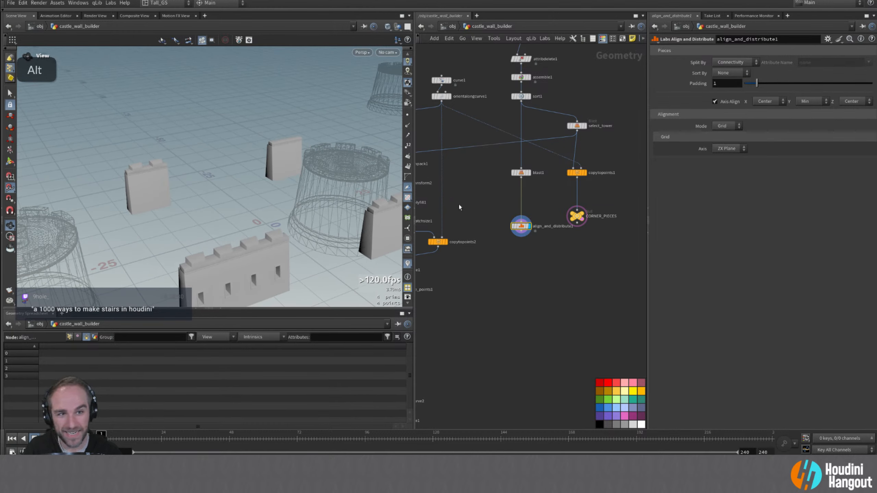
pyautogui.click(512, 174)
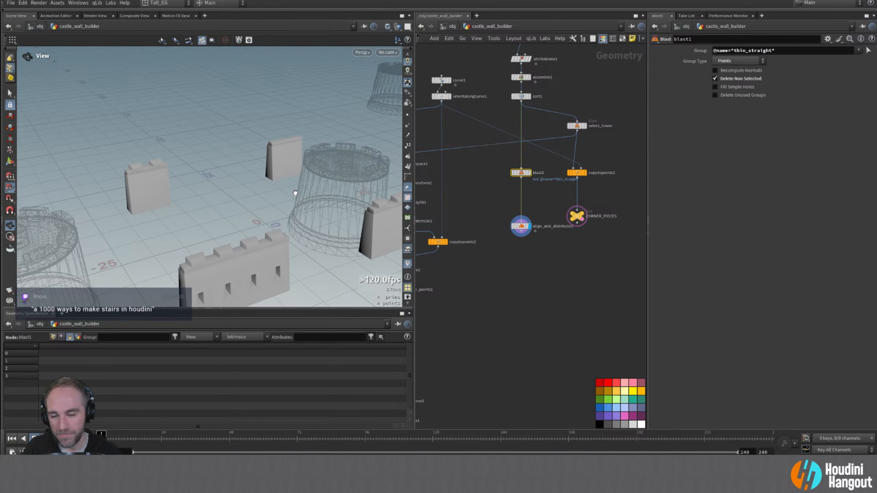
pyautogui.click(521, 227)
pyautogui.press('s')
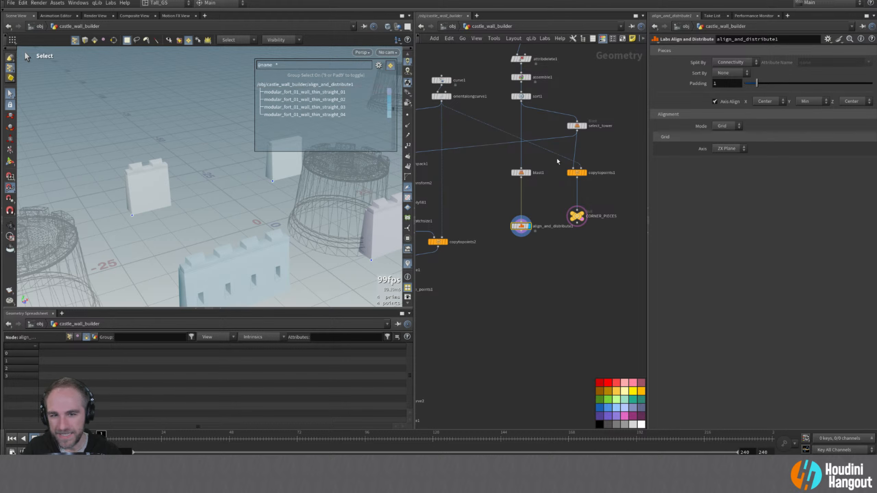
pyautogui.click(521, 172)
pyautogui.click(794, 51)
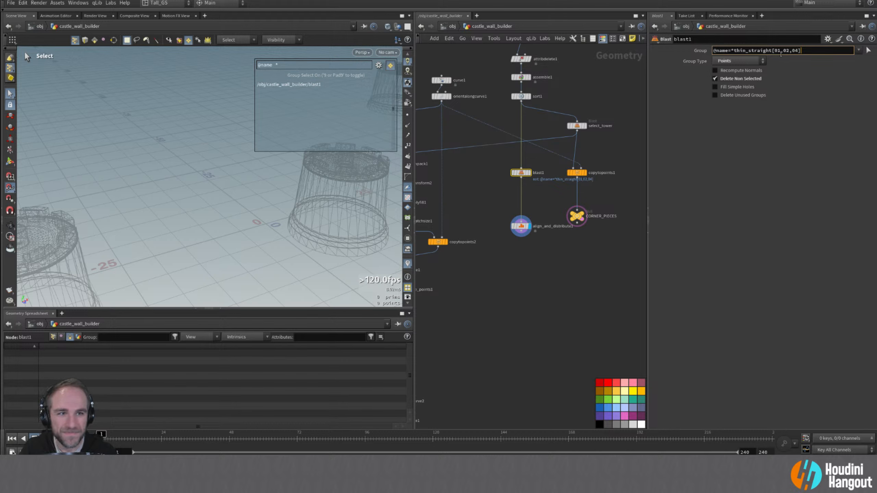
pyautogui.click(771, 50)
pyautogui.write('_')
pyautogui.press('Return')
# - Set blast1's group by picking modular_fort_01_wall_thin_straight_01, _02 and _04 from the list of piece names
pyautogui.click(529, 96)
pyautogui.scroll(-4, 315, 121)
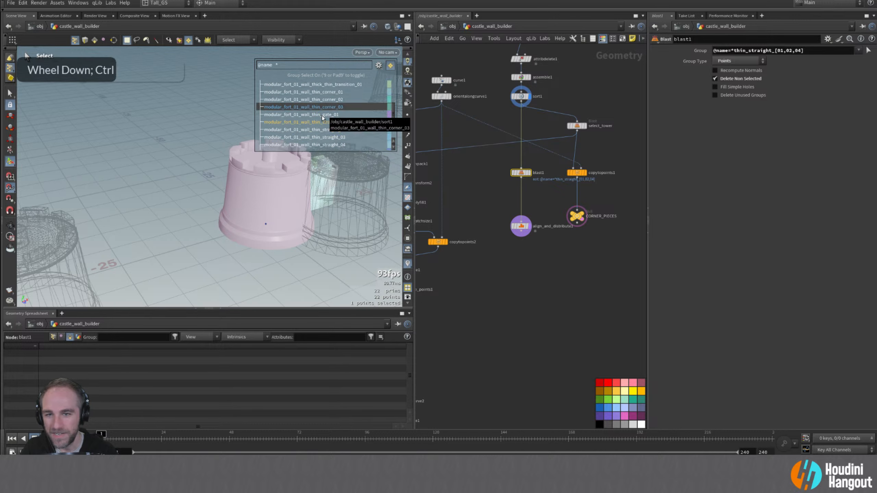
pyautogui.keyDown('shift'); pyautogui.click(313, 125); pyautogui.keyUp('shift')
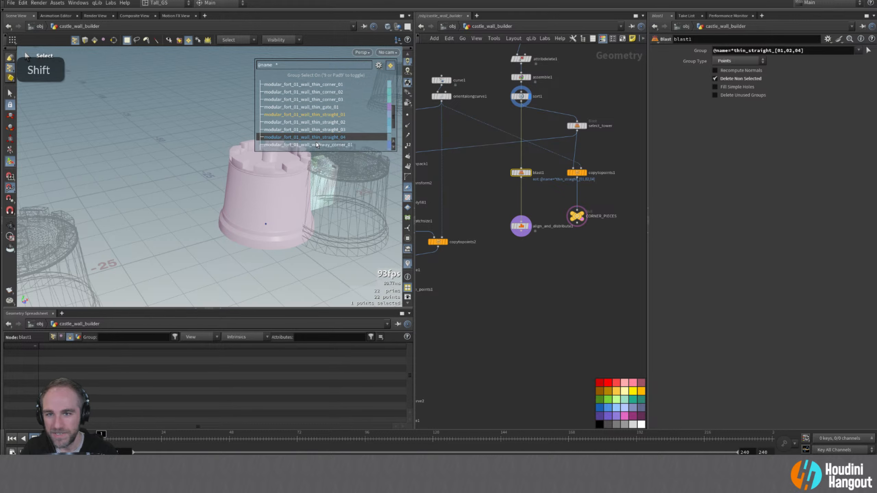
pyautogui.keyDown('ctrl'); pyautogui.click(313, 122); pyautogui.keyUp('ctrl')
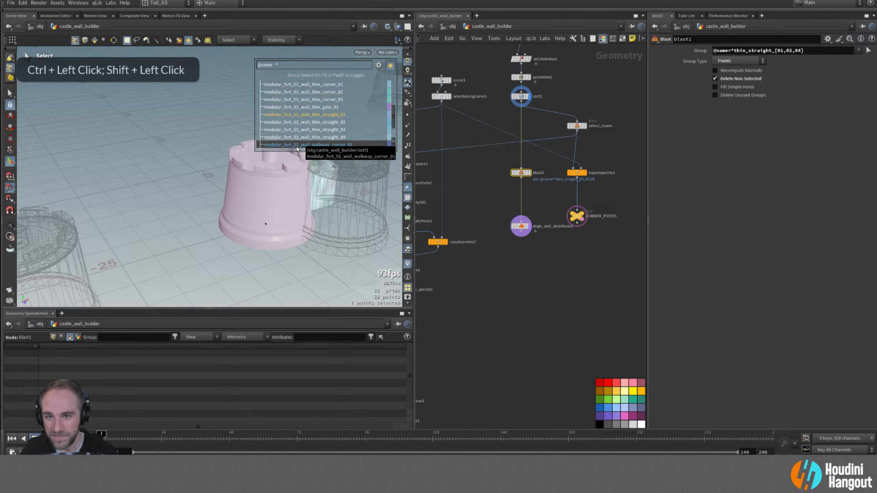
pyautogui.keyDown('shift'); pyautogui.click(358, 122); pyautogui.keyUp('shift')
pyautogui.keyDown('shift'); pyautogui.click(359, 138); pyautogui.keyUp('shift')
pyautogui.press('Return')
pyautogui.keyDown('alt'); pyautogui.moveTo(257, 188); pyautogui.dragTo(278, 209); pyautogui.keyUp('alt')
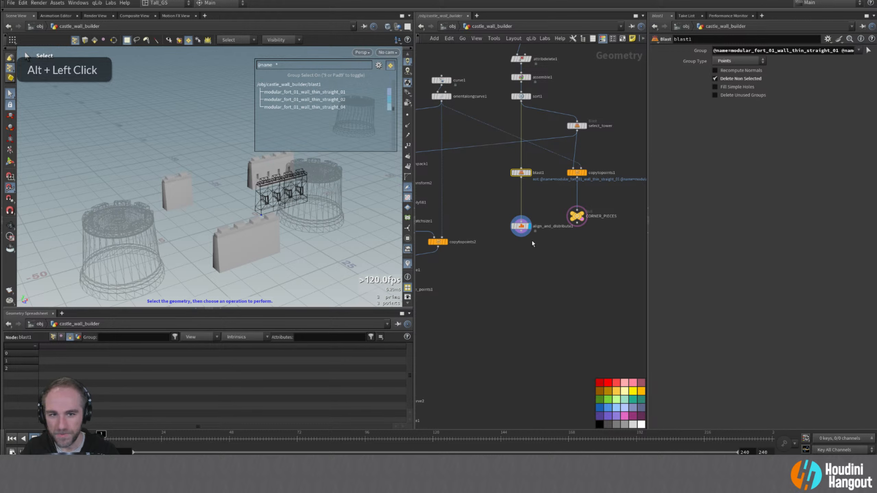
# - Delete the align_and_distribute1 node below blast1
pyautogui.click(521, 226)
pyautogui.moveTo(521, 226); pyautogui.dragTo(562, 293)
pyautogui.press('Delete')
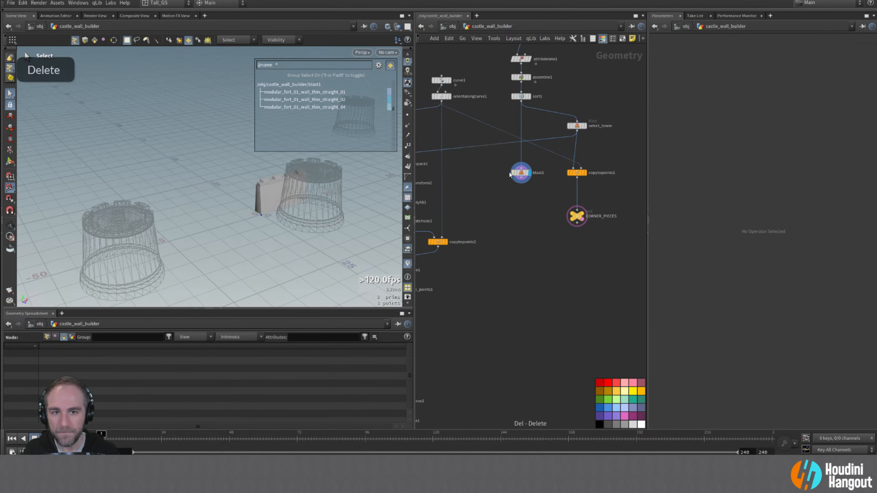
# - Rename blast1 as select_wall_pieces and move it slightly down and away from the tower branch
pyautogui.click(517, 188)
pyautogui.write('select_wall_pieces')
pyautogui.press('Return')
pyautogui.moveTo(521, 177); pyautogui.dragTo(544, 204)
pyautogui.moveTo(498, 188); pyautogui.dragTo(505, 193)
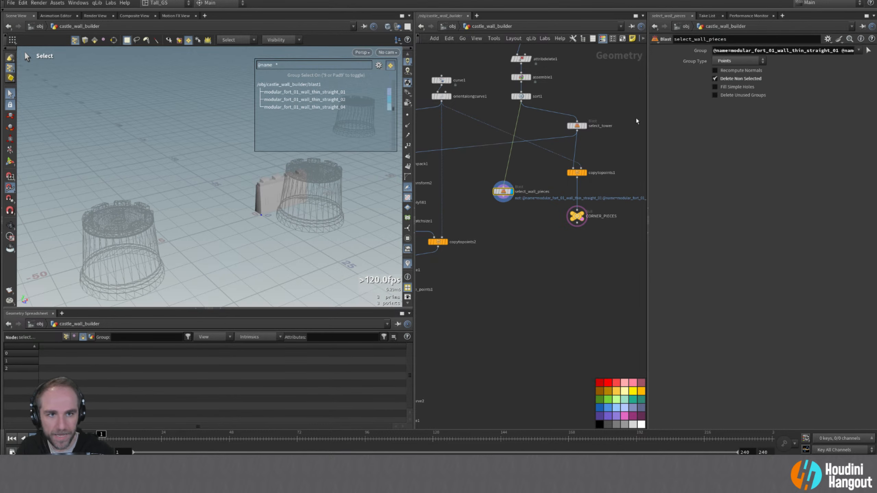
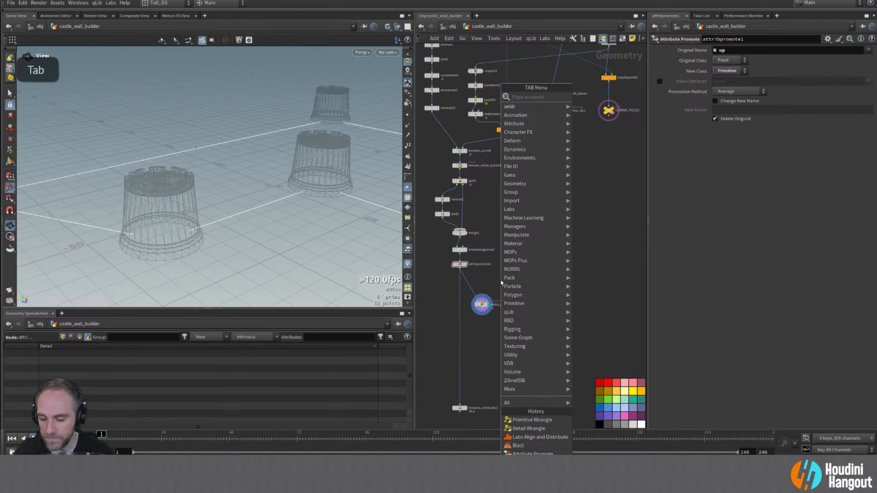
# - Add a Convert Line node fed by attribpromote1, place it above the piece_placing_logic wrangle, and display its output
pyautogui.write('conver')
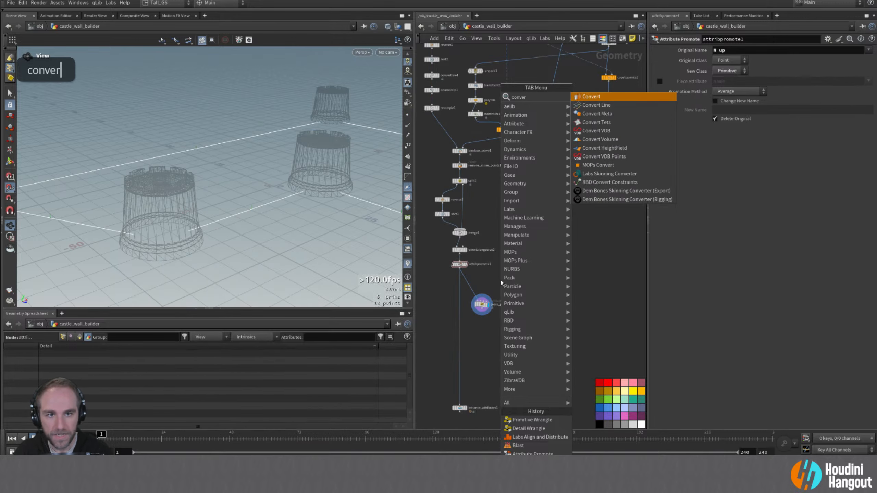
pyautogui.press('Return')
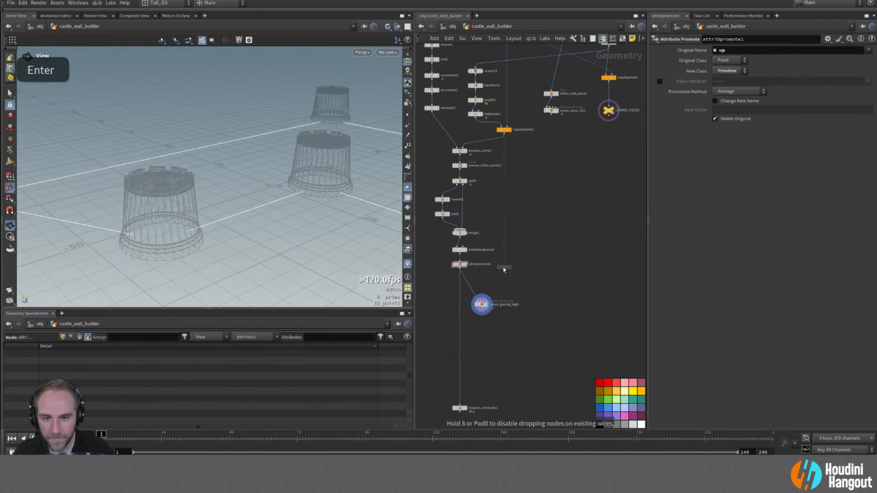
pyautogui.click(502, 275)
pyautogui.click(459, 269)
pyautogui.click(502, 273)
pyautogui.click(509, 277)
# - Examine the converted segments' primitive attributes in the spreadsheet, with point and primitive numbers shown in the viewport
pyautogui.click(76, 337)
pyautogui.click(407, 166)
pyautogui.click(407, 146)
pyautogui.moveTo(214, 200); pyautogui.dragTo(266, 199)
# - Wire convertline2 into the first input of piece_placing_logic, place it directly above, and select the wrangle for editing
pyautogui.click(502, 280)
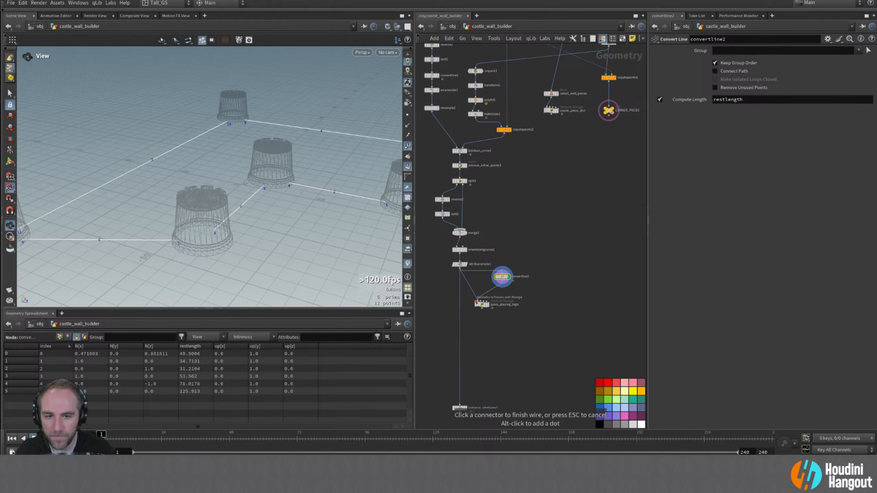
pyautogui.click(476, 301)
pyautogui.moveTo(503, 278); pyautogui.dragTo(483, 302)
pyautogui.keyDown('alt'); pyautogui.moveTo(228, 222); pyautogui.dragTo(258, 195, button='right'); pyautogui.keyUp('alt')
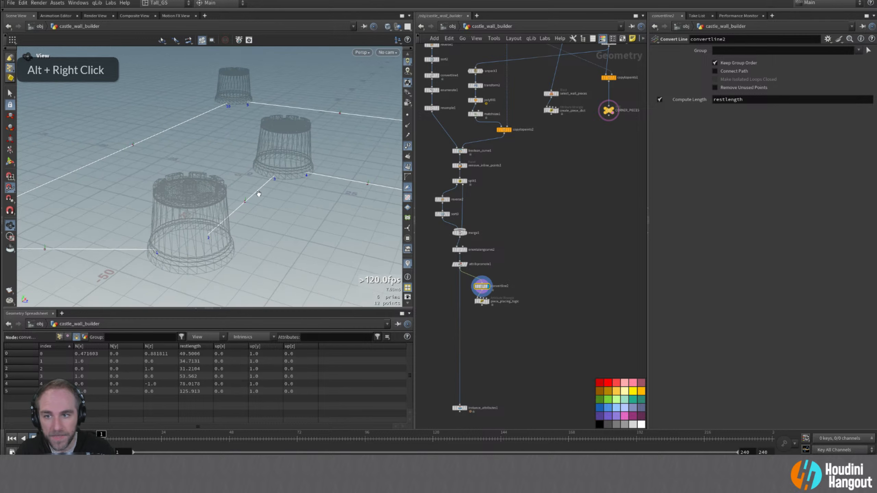
pyautogui.keyDown('alt'); pyautogui.moveTo(258, 194); pyautogui.dragTo(238, 199); pyautogui.keyUp('alt')
pyautogui.click(482, 301)
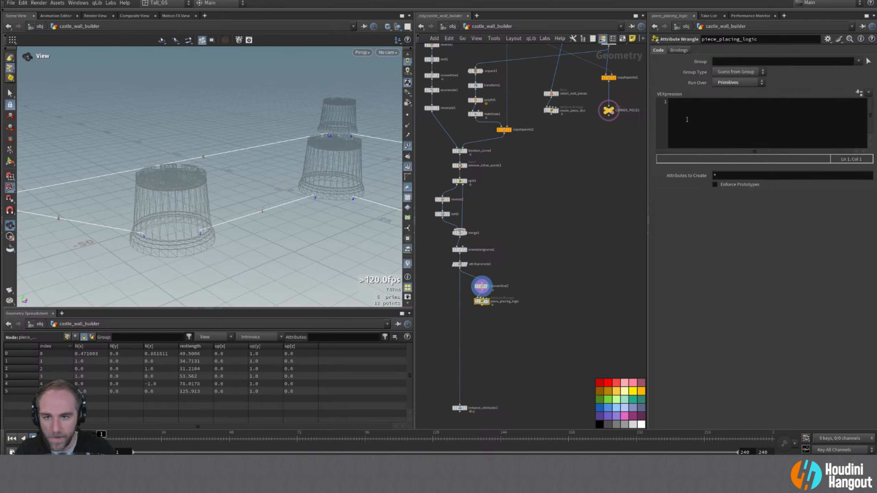
# - In the piece_placing_logic wrangle, store the rest length with the line "float curLength = f@restlength;"
pyautogui.click(703, 103)
pyautogui.write('float curLength = f@restlength;')
pyautogui.hotkey('ctrl', 'Return')
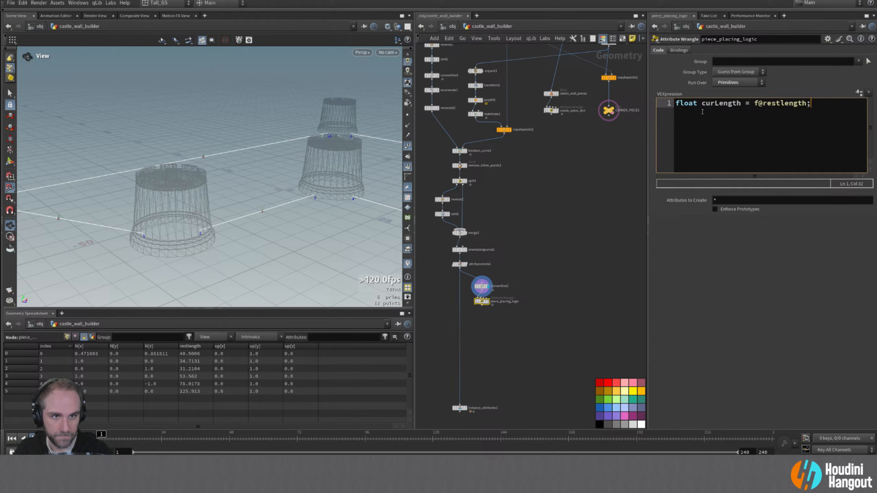
pyautogui.press('Return')
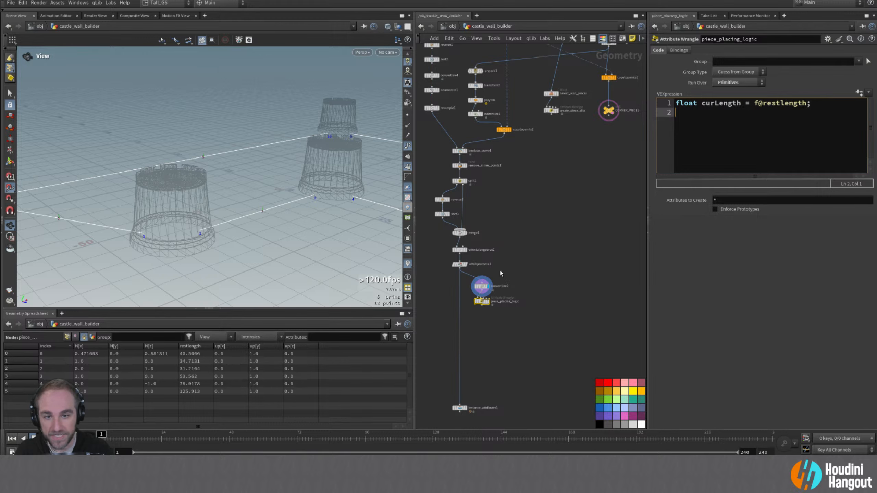
# - Insert an Attribute Copy node directly above convertline2 and wire create_piece_dict into its second input
pyautogui.moveTo(484, 286); pyautogui.dragTo(485, 300)
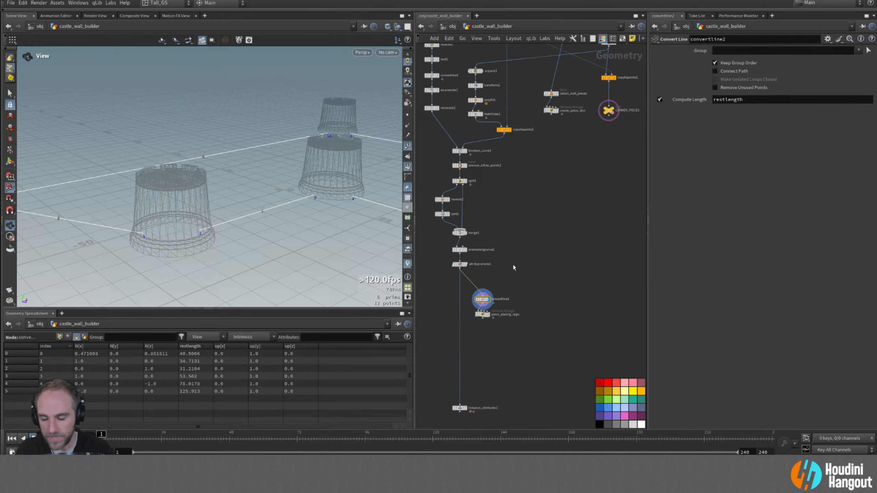
pyautogui.press('Tab')
pyautogui.write('copy')
pyautogui.press('Return')
pyautogui.click(482, 284)
pyautogui.moveTo(552, 114); pyautogui.dragTo(485, 280)
pyautogui.click(76, 336)
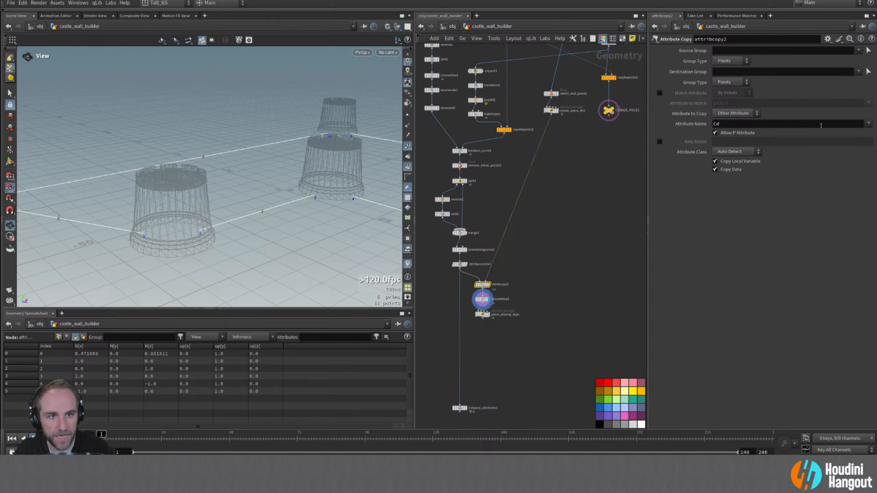
# - Set the Attribute Copy's attribute name to pieces and show the detail attributes in the spreadsheet
pyautogui.click(869, 125)
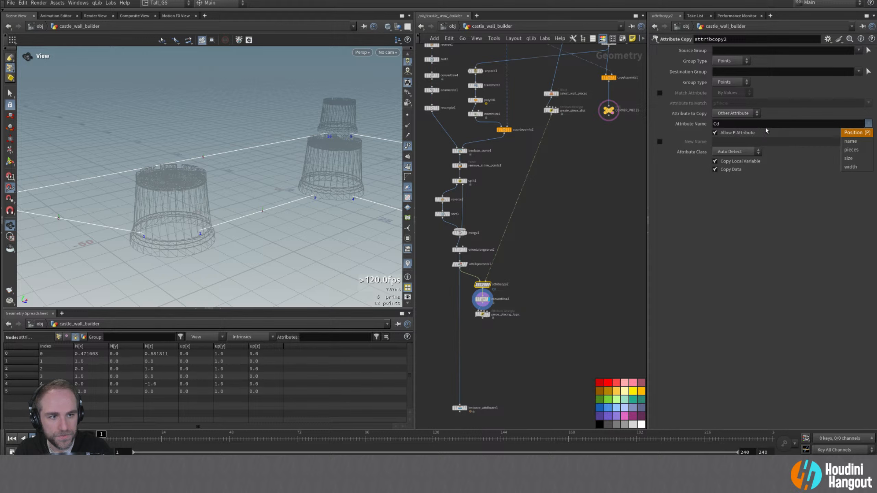
pyautogui.click(850, 150)
pyautogui.click(720, 125)
pyautogui.press('BackSpace')
pyautogui.press('BackSpace')
pyautogui.press('BackSpace')
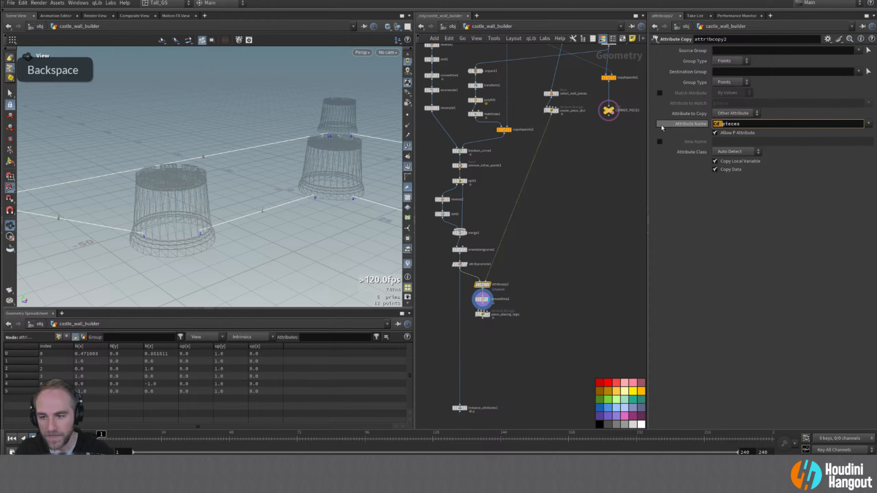
pyautogui.press('Return')
pyautogui.click(83, 336)
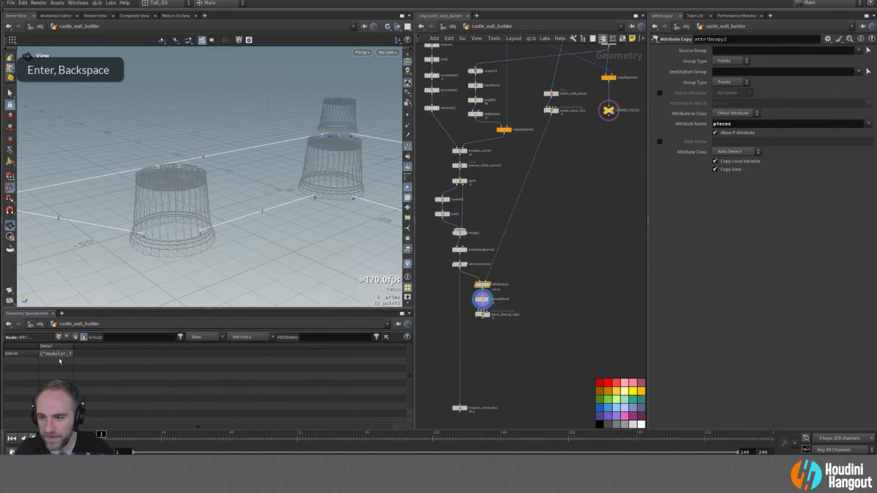
# - Display the piece_placing_logic wrangle and add the line "dict pieces = detail(0, "pieces", 0);"
pyautogui.click(483, 315)
pyautogui.click(488, 314)
pyautogui.click(692, 122)
pyautogui.write('dict p[')
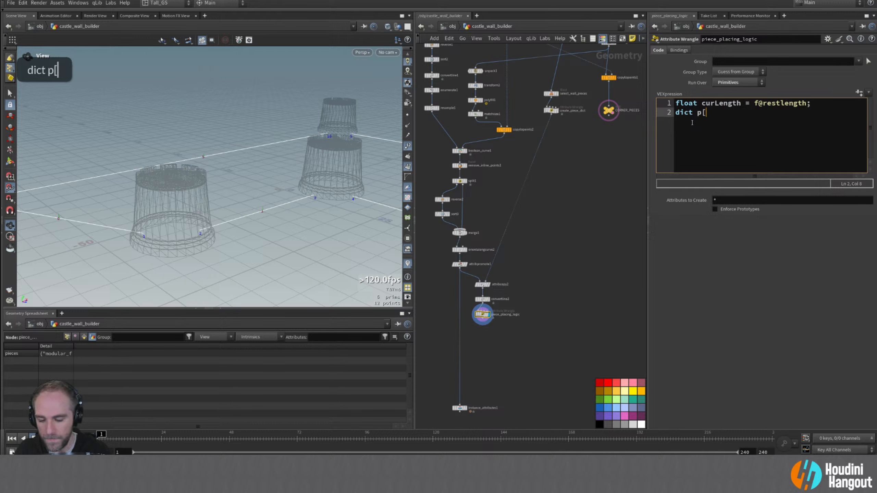
pyautogui.press('BackSpace')
pyautogui.write('ieces')
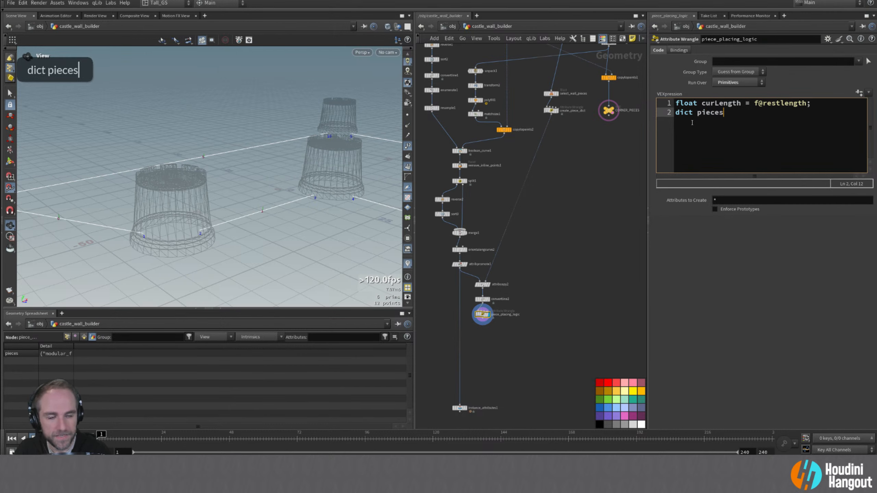
pyautogui.write(' =')
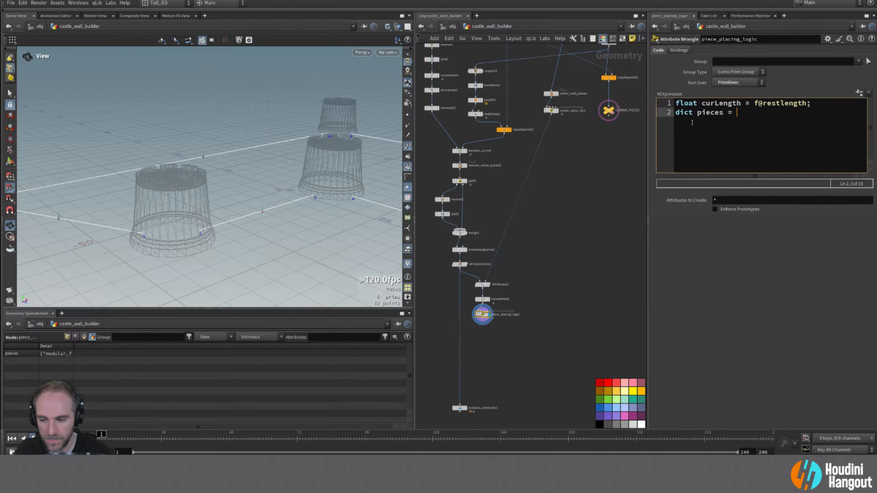
pyautogui.write('detail(0, "pieces", 0);')
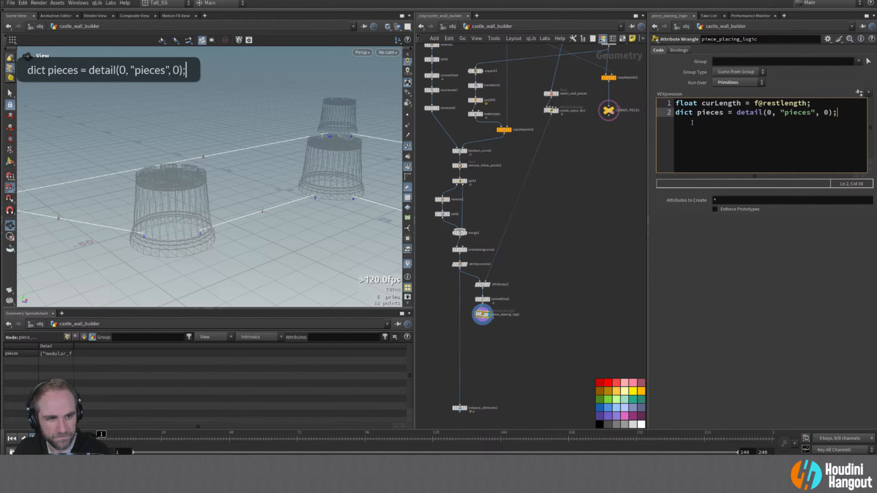
pyautogui.hotkey('ctrl', 'Return')
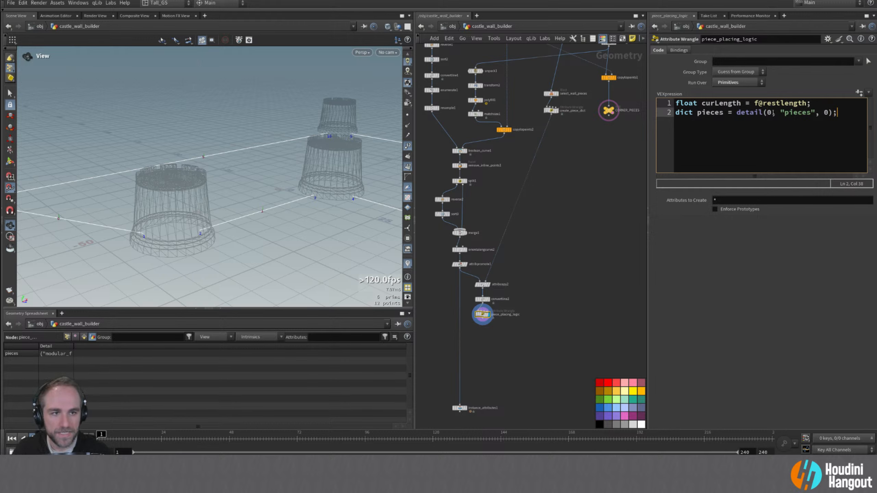
pyautogui.press('Return')
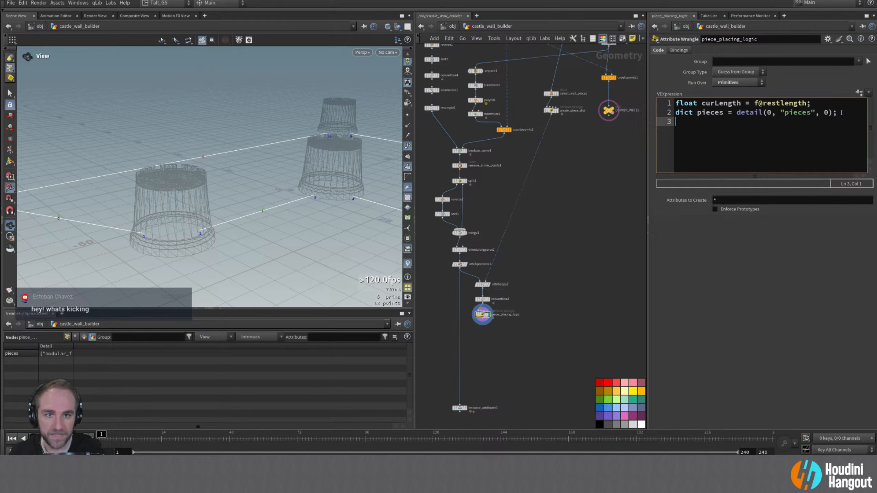
# - Review the create_piece_dict code, and add "int numPieces = len(pieces);" as the third line of piece_placing_logic
pyautogui.click(551, 110)
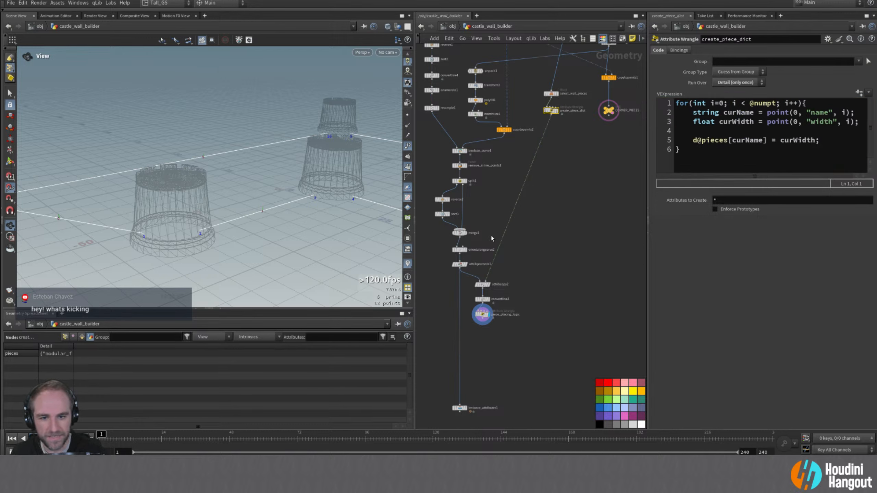
pyautogui.click(482, 314)
pyautogui.click(695, 125)
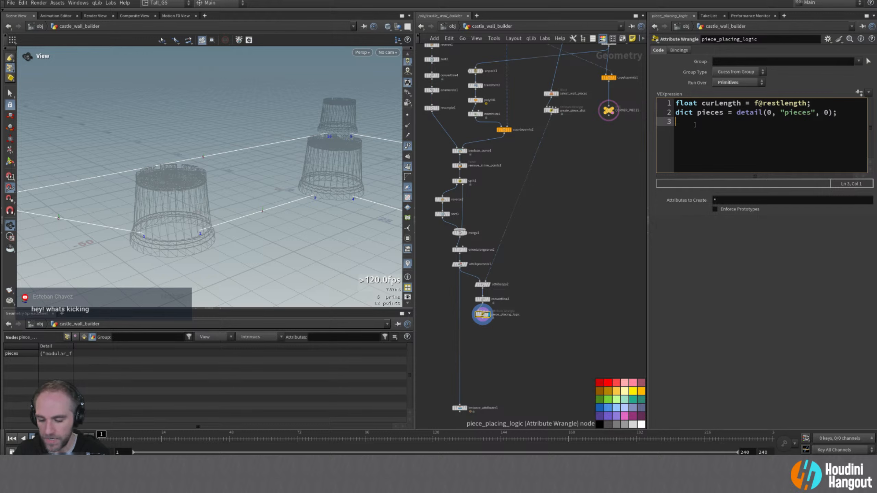
pyautogui.write('int ')
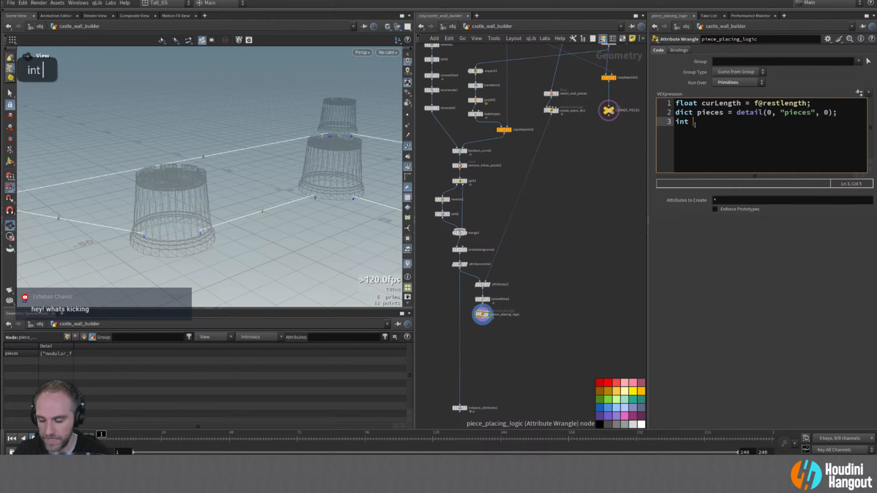
pyautogui.write('num')
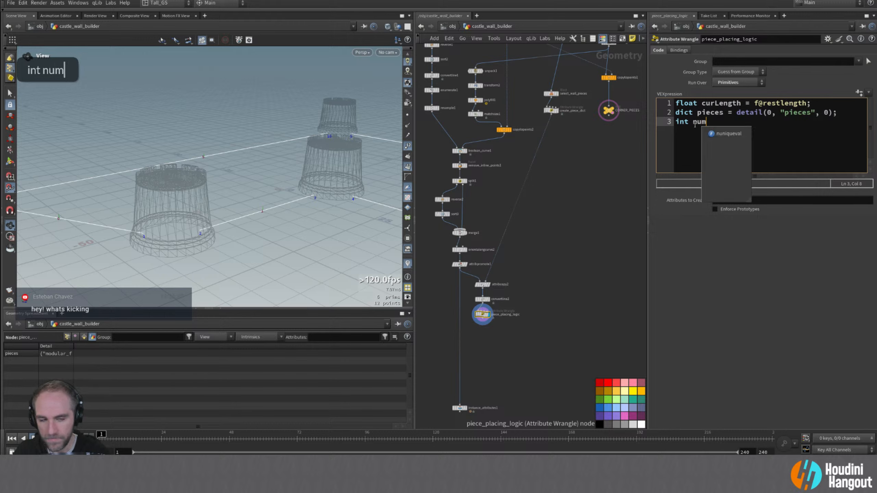
pyautogui.write('Pieces = ')
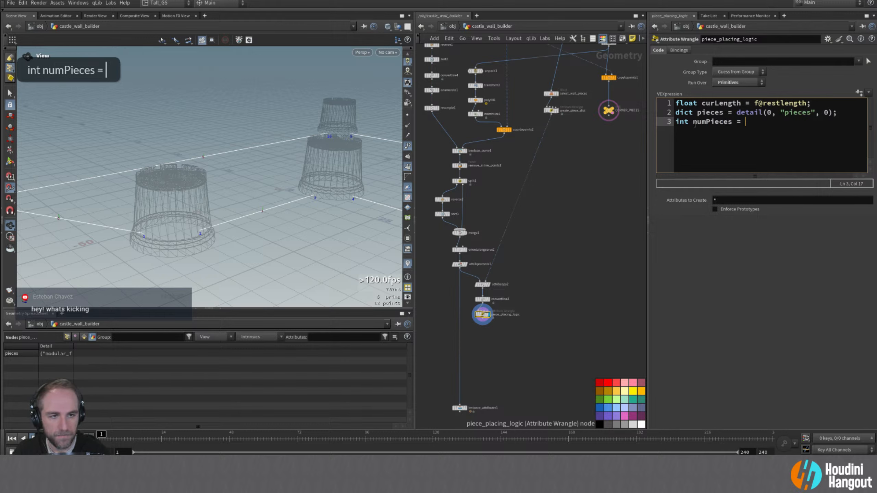
pyautogui.write('len(pieces);')
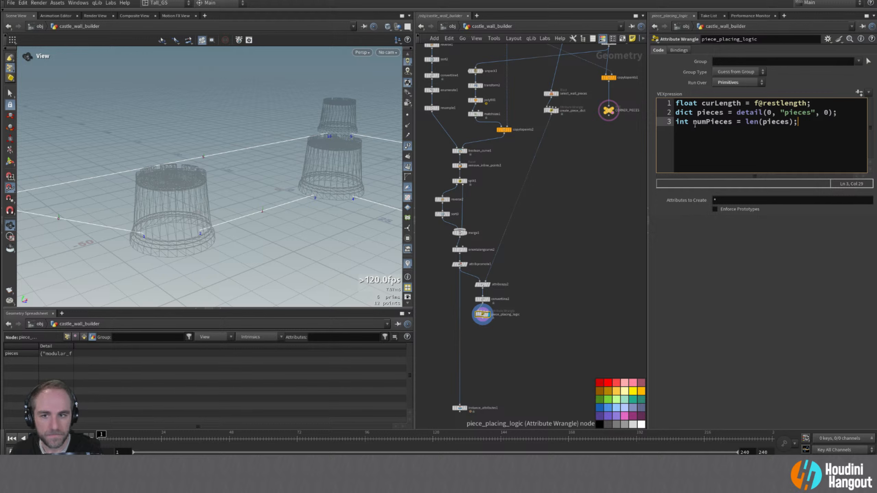
# - Consult the VEX dictionaries help page and add "string keys[] = keys(pieces);" as the wrangle's fourth line
pyautogui.hotkey('alt', 'Tab')
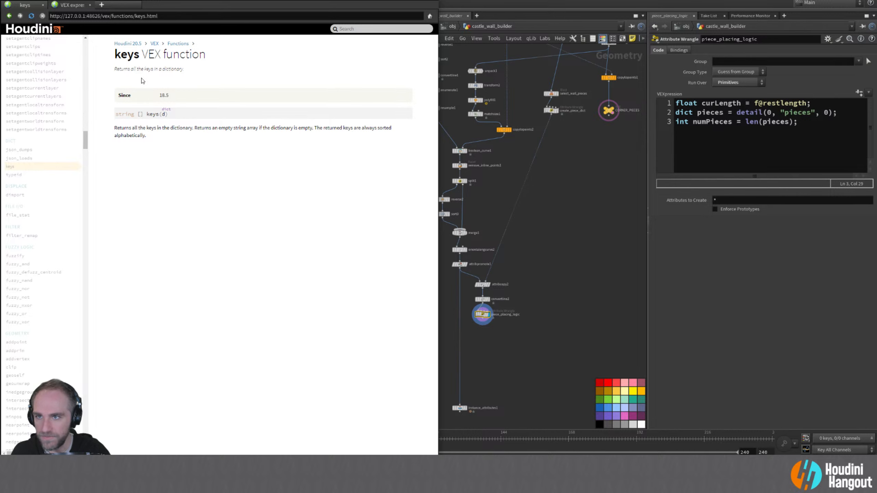
pyautogui.click(10, 15)
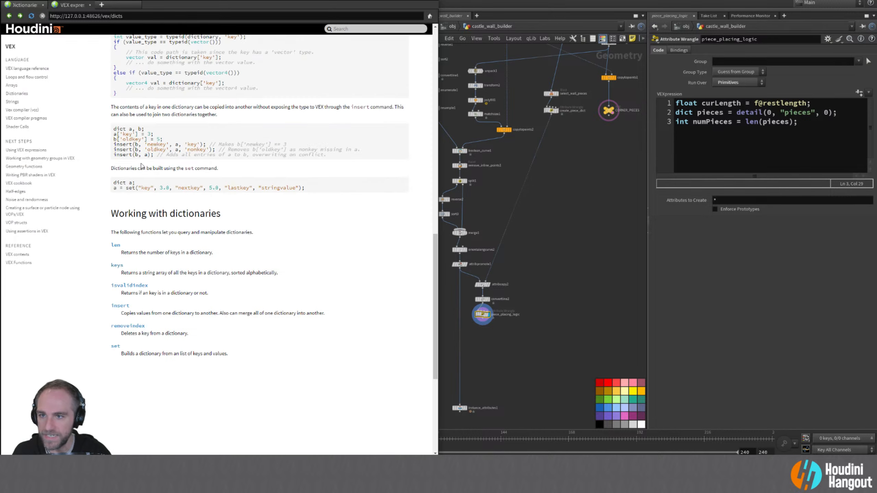
pyautogui.doubleClick(694, 127)
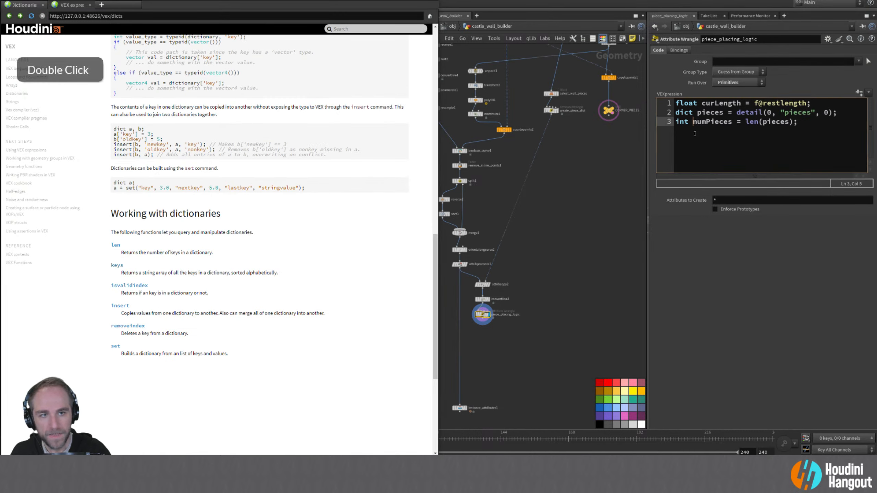
pyautogui.press('End')
pyautogui.press('Return')
pyautogui.write('stribng')
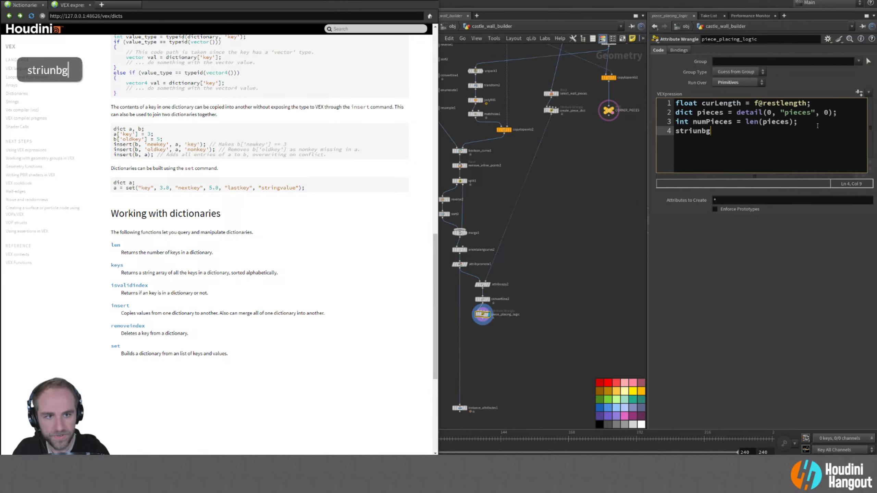
pyautogui.press('BackSpace')
pyautogui.press('BackSpace')
pyautogui.press('BackSpace')
pyautogui.press('BackSpace')
pyautogui.press('BackSpace')
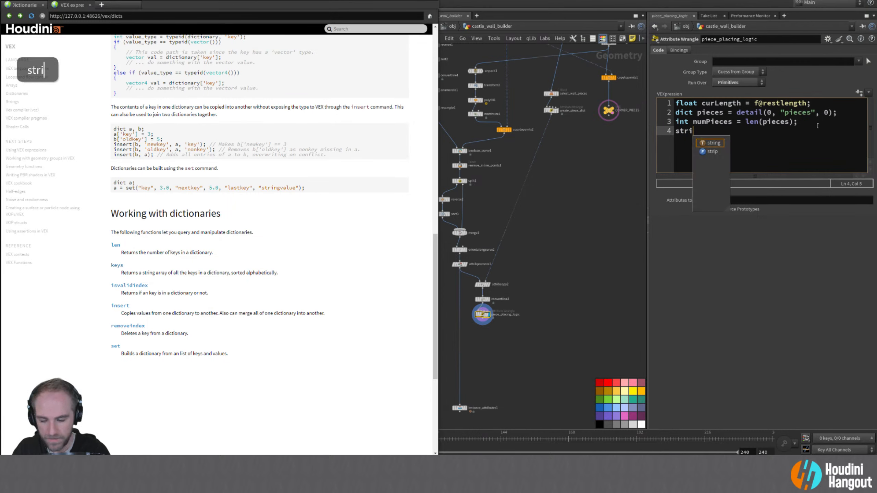
pyautogui.write('ing')
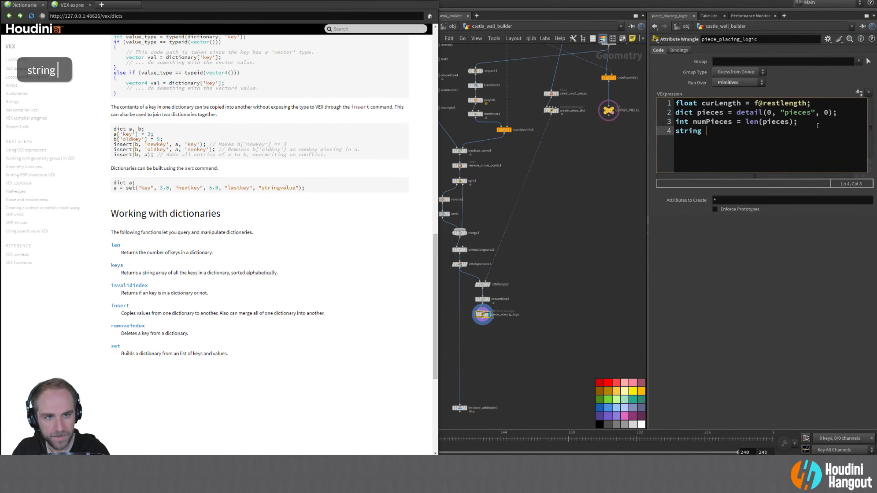
pyautogui.write(' ke')
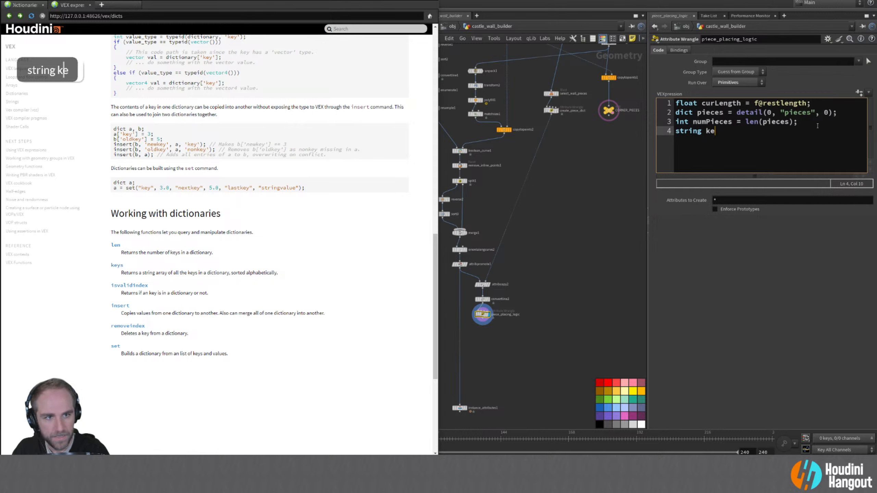
pyautogui.write('ys[] = ')
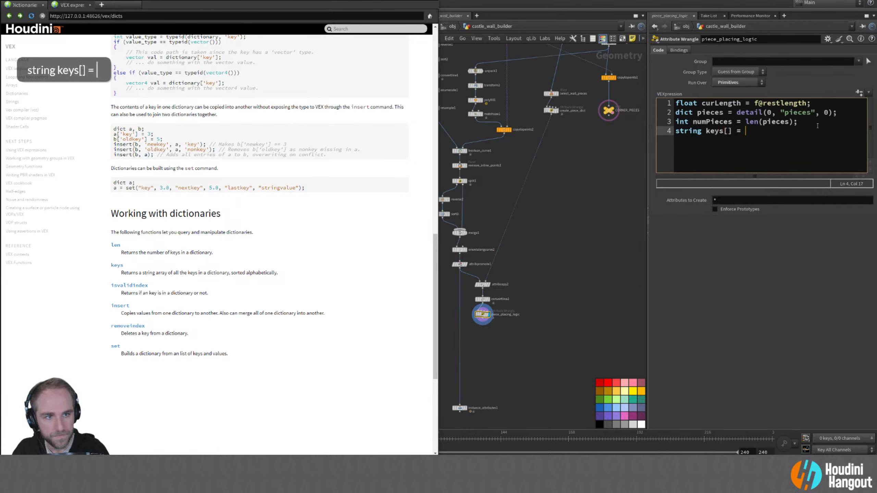
pyautogui.write('k')
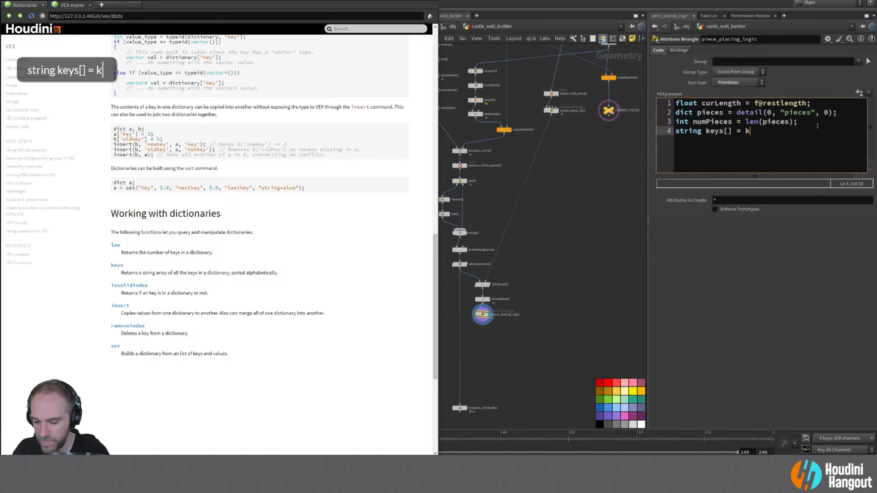
pyautogui.write('eys(piece')
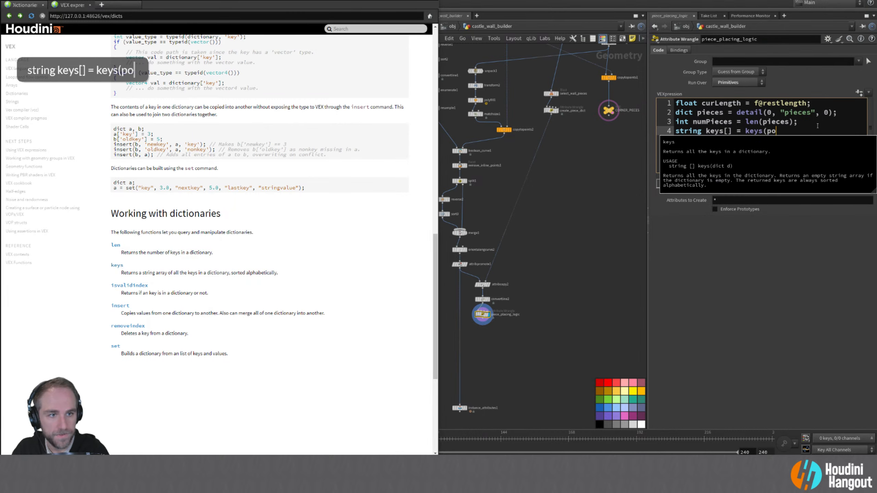
pyautogui.write('s')
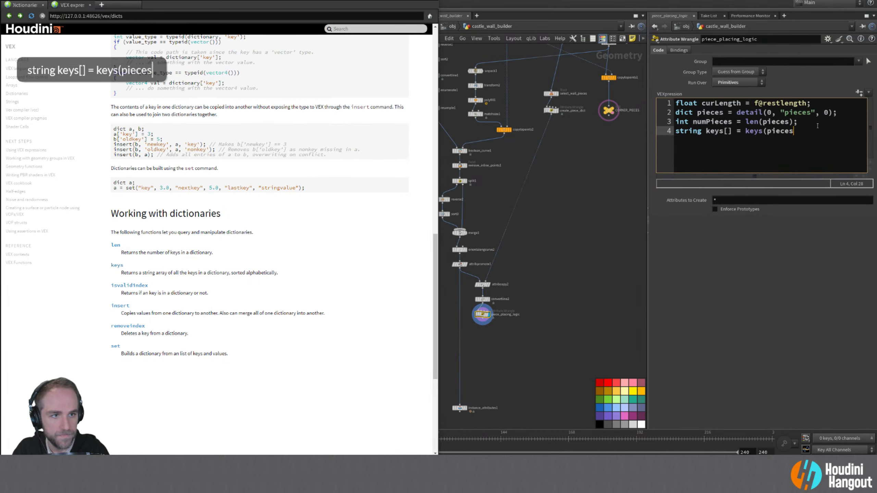
pyautogui.write(');')
pyautogui.press('Return')
pyautogui.press('Return')
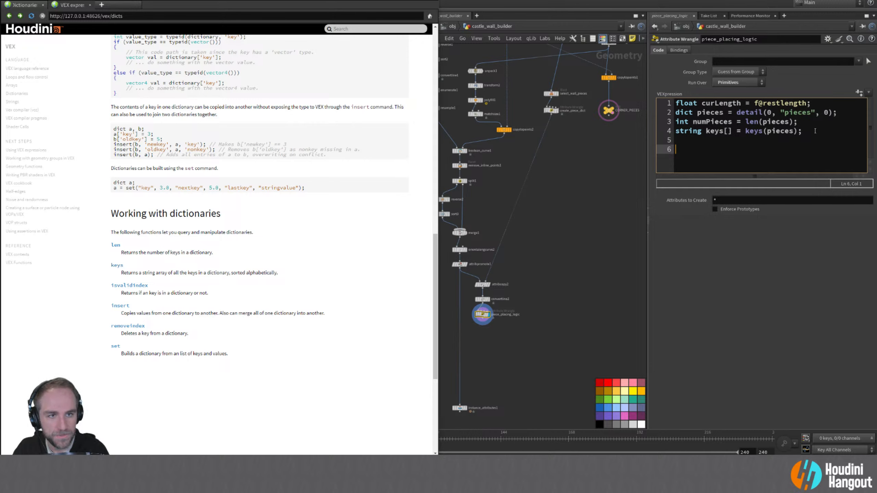
pyautogui.write('i')
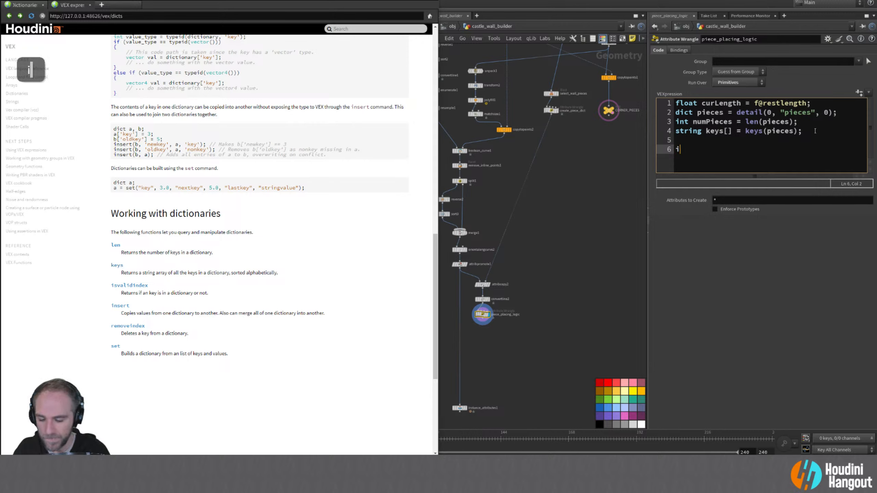
pyautogui.write('@numpieces')
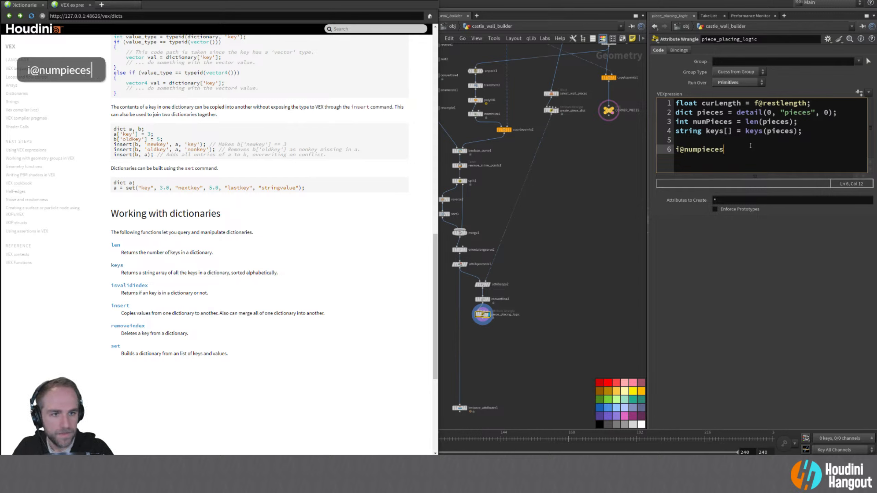
pyautogui.press('BackSpace')
pyautogui.press('BackSpace')
pyautogui.press('BackSpace')
pyautogui.press('BackSpace')
pyautogui.press('BackSpace')
pyautogui.press('BackSpace')
pyautogui.press('BackSpace')
pyautogui.press('BackSpace')
pyautogui.press('BackSpace')
pyautogui.press('BackSpace')
pyautogui.press('BackSpace')
pyautogui.press('BackSpace')
pyautogui.press('BackSpace')
pyautogui.moveTo(675, 122); pyautogui.dragTo(693, 122)
pyautogui.write('i@')
pyautogui.moveTo(676, 131); pyautogui.dragTo(705, 131)
pyautogui.write('s[]@')
pyautogui.click(719, 131)
pyautogui.press('BackSpace')
pyautogui.press('BackSpace')
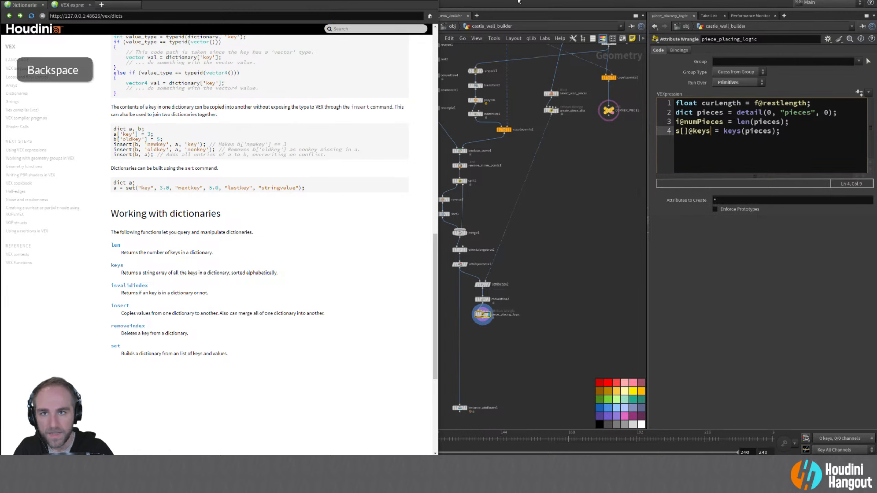
pyautogui.click(397, 1)
pyautogui.click(83, 337)
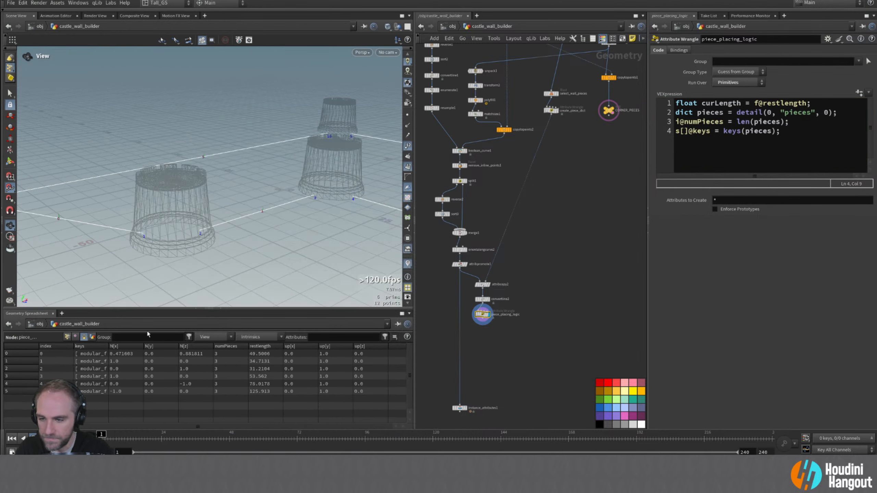
# - Enlarge the geometry spreadsheet area and change i@numPieces back to the local variable "int numPieces" in the wrangle
pyautogui.moveTo(209, 308); pyautogui.dragTo(208, 244)
pyautogui.moveTo(109, 283)
pyautogui.mouseDown()
pyautogui.moveTo(399, 290)
pyautogui.moveTo(109, 290)
pyautogui.mouseUp()
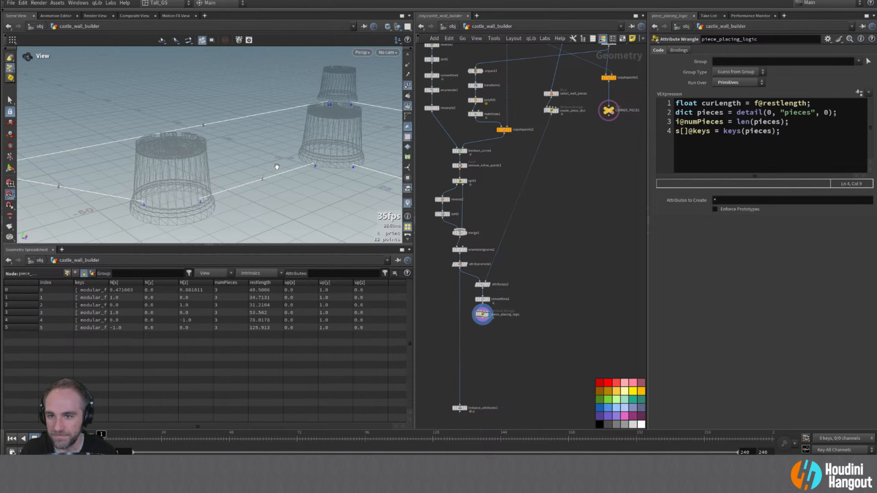
pyautogui.click(684, 122)
pyautogui.press('BackSpace')
pyautogui.write('nt')
pyautogui.click(693, 130)
pyautogui.press('BackSpace')
pyautogui.press('BackSpace')
pyautogui.press('BackSpace')
pyautogui.write('tring')
pyautogui.click(711, 131)
pyautogui.write('[]')
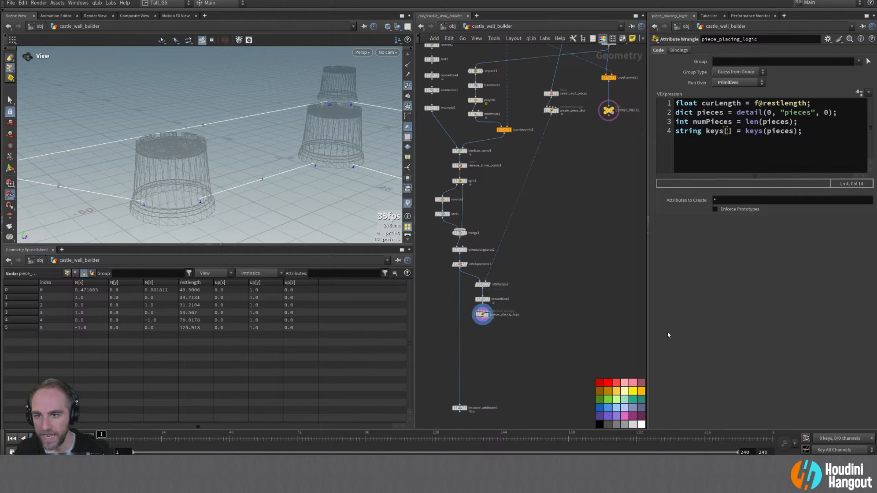
pyautogui.click(806, 131)
pyautogui.press('Return')
pyautogui.press('Return')
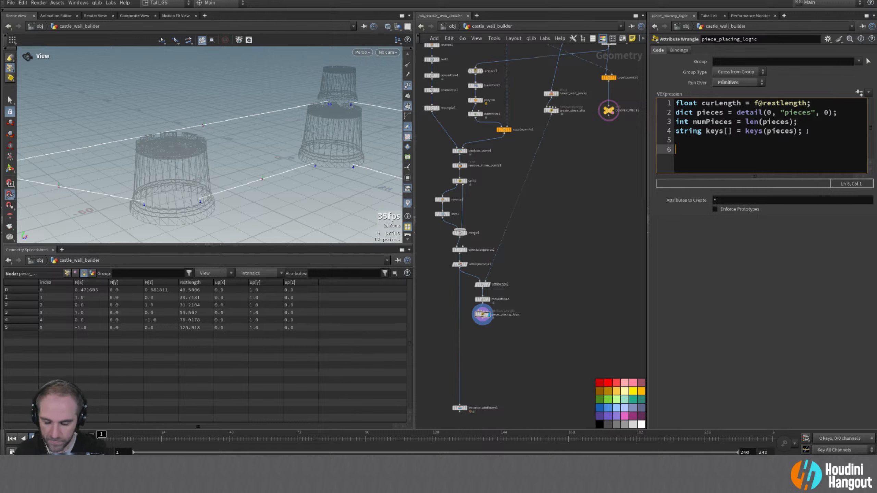
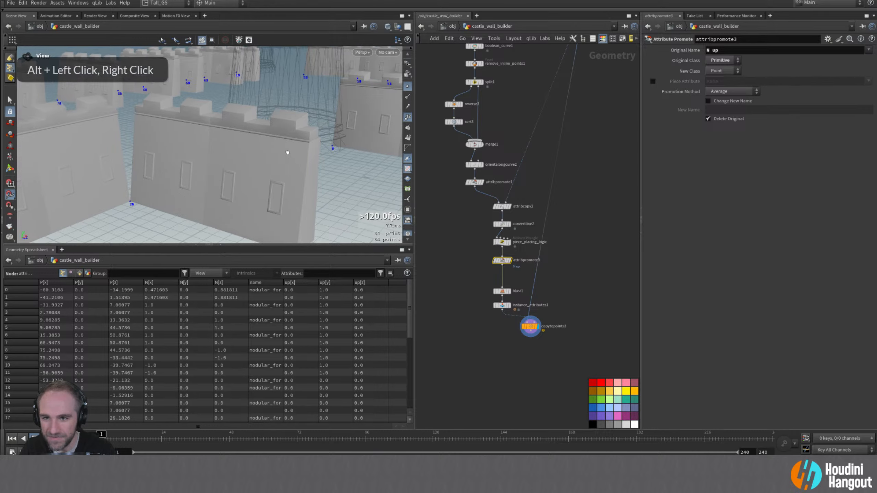
# - Inspect the placed wall pieces and check the point and primitive attributes of create_piece_dict against those of copytopoints3
pyautogui.keyDown('alt'); pyautogui.moveTo(294, 165); pyautogui.dragTo(274, 167, button='right'); pyautogui.keyUp('alt')
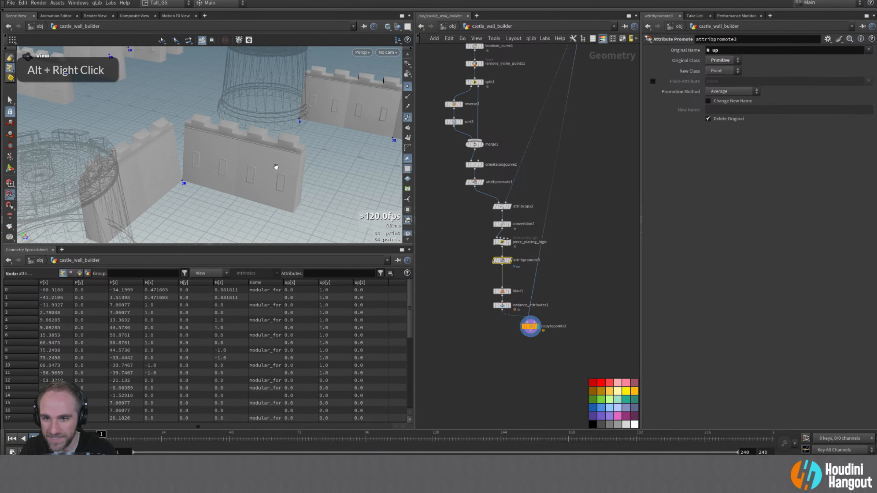
pyautogui.keyDown('alt'); pyautogui.moveTo(274, 166); pyautogui.dragTo(207, 159); pyautogui.keyUp('alt')
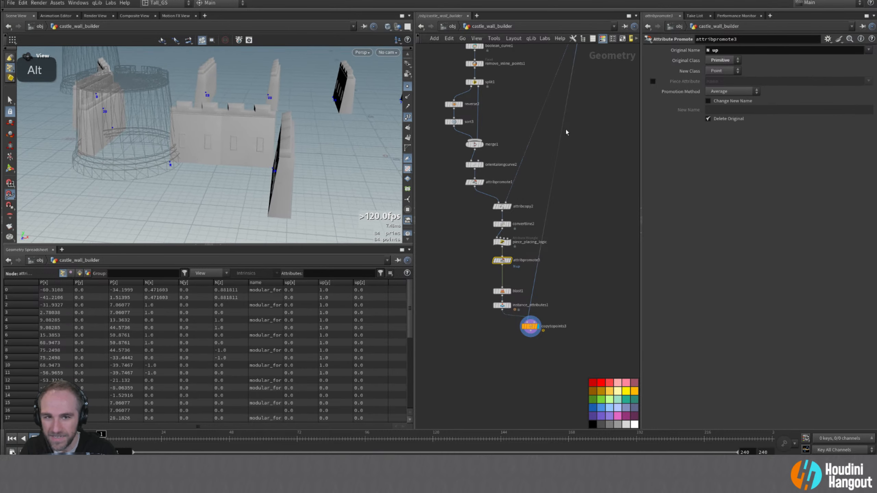
pyautogui.keyDown('alt'); pyautogui.moveTo(566, 131); pyautogui.dragTo(528, 250, button='middle'); pyautogui.keyUp('alt')
pyautogui.click(546, 119)
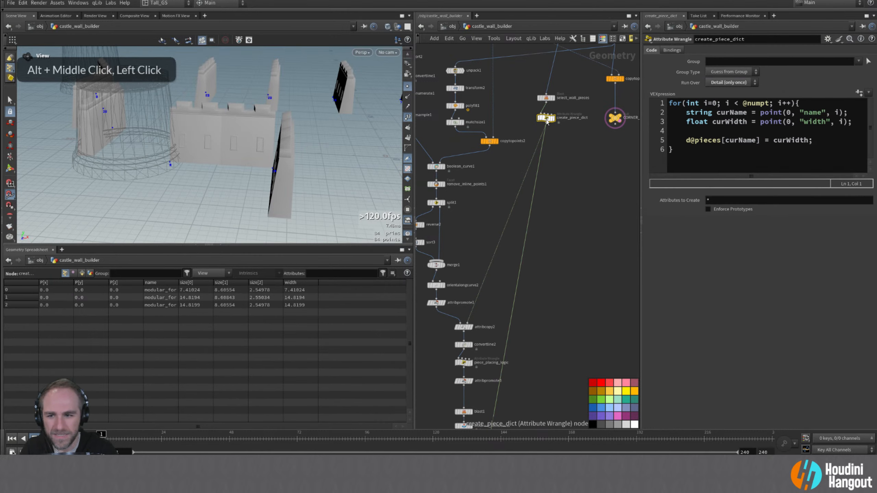
pyautogui.moveTo(176, 282); pyautogui.dragTo(239, 282)
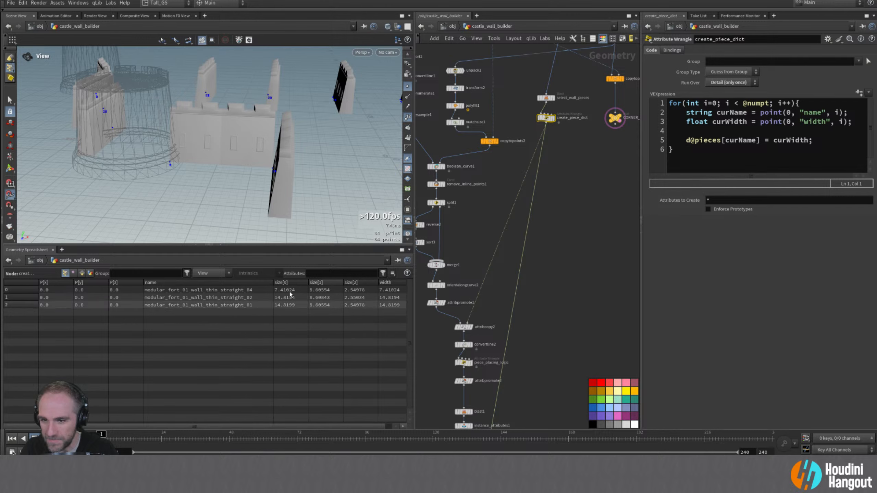
pyautogui.keyDown('alt'); pyautogui.moveTo(500, 414); pyautogui.dragTo(501, 320, button='middle'); pyautogui.keyUp('alt')
pyautogui.click(491, 353)
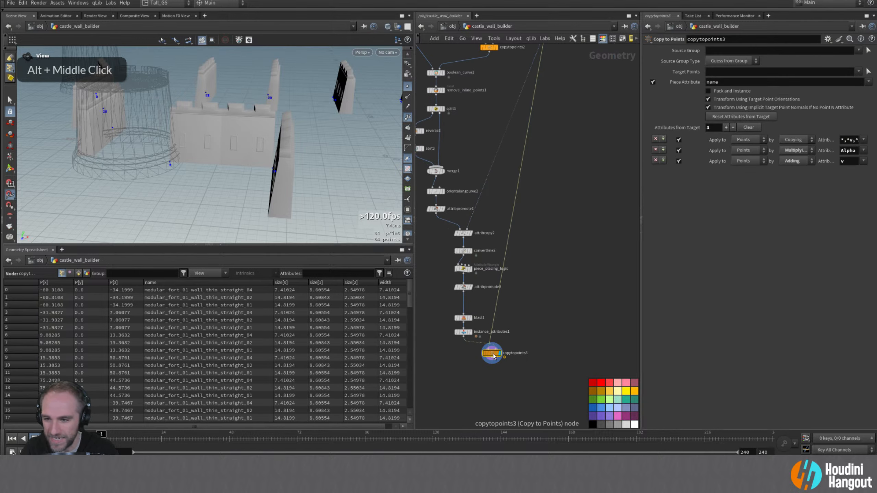
pyautogui.middleClick(493, 356)
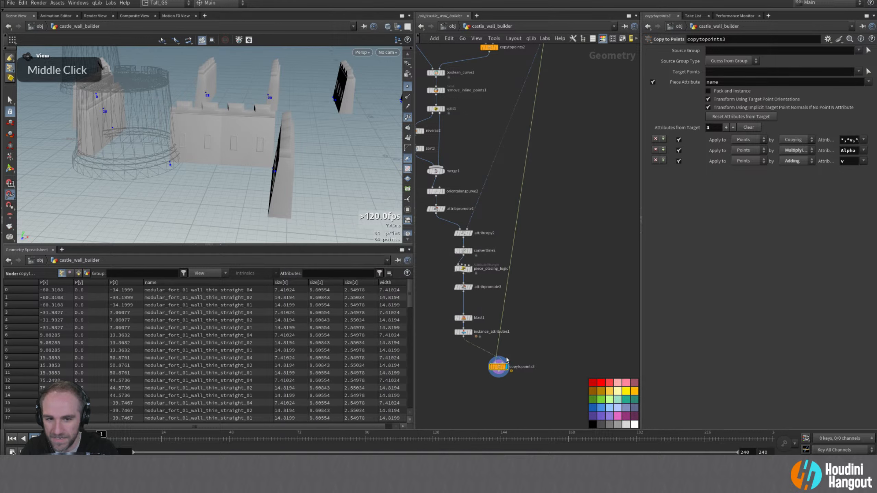
pyautogui.keyDown('alt'); pyautogui.moveTo(493, 357); pyautogui.dragTo(516, 253, button='middle'); pyautogui.keyUp('alt')
pyautogui.click(530, 141)
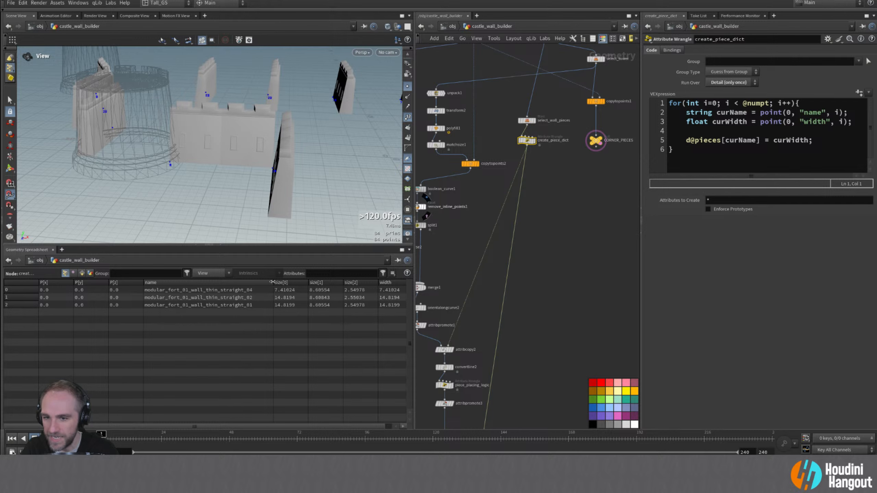
pyautogui.click(82, 273)
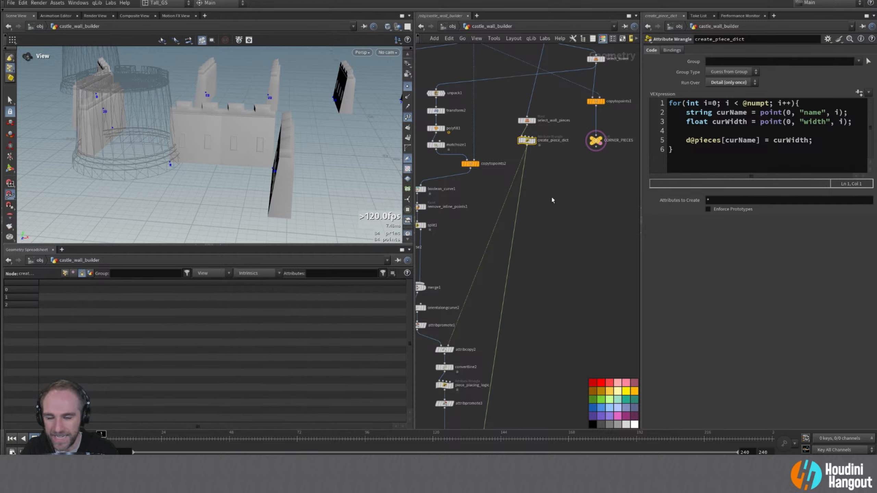
pyautogui.click(65, 273)
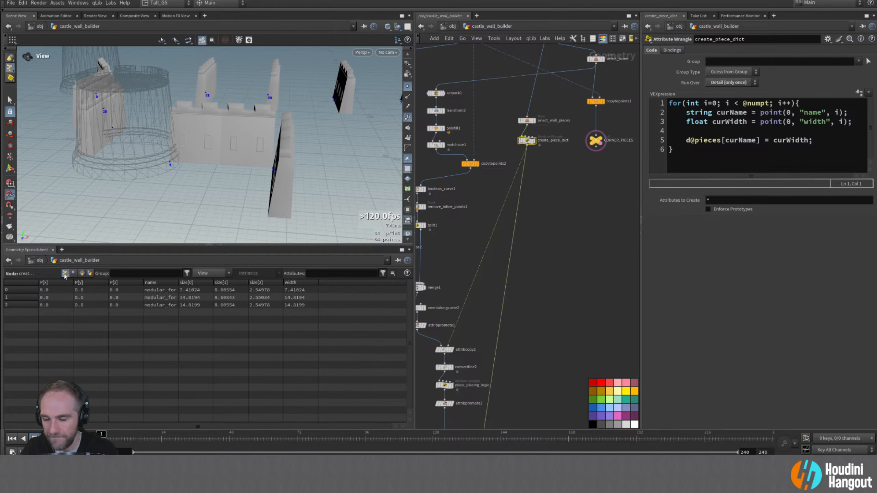
# - Insert an Attribute Promote between create_piece_dict and copytopoints3, promoting name from Point to Primitive, and check its primitive attributes
pyautogui.press('Tab')
pyautogui.write('attribpromote')
pyautogui.press('Return')
pyautogui.click(517, 254)
pyautogui.click(724, 71)
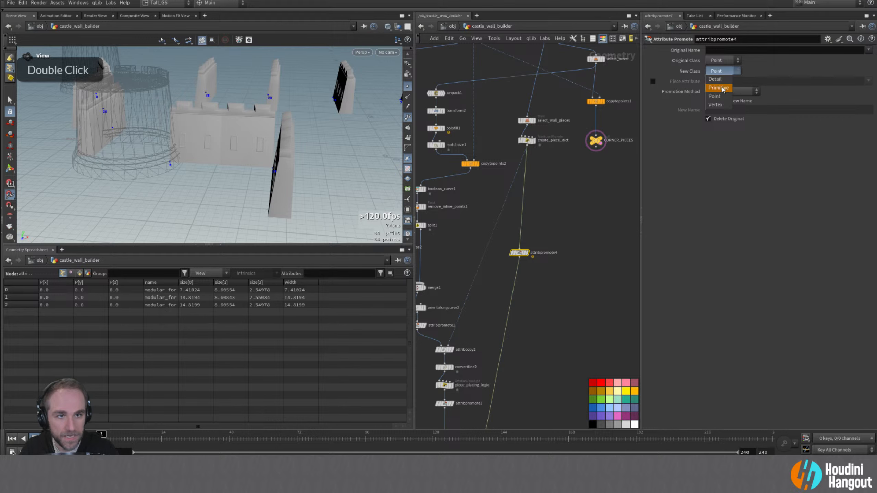
pyautogui.click(724, 88)
pyautogui.click(868, 51)
pyautogui.doubleClick(851, 67)
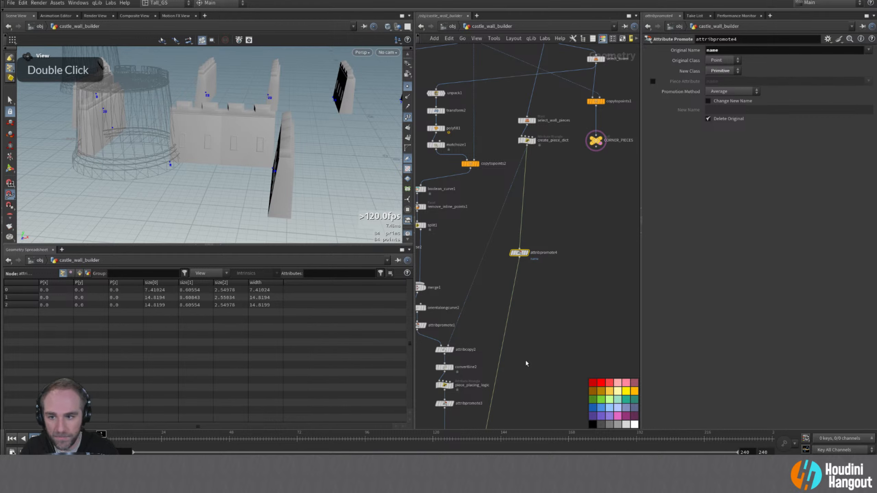
pyautogui.click(81, 273)
# - Check the primitive and point attributes coming out of instance_attributes1 for the piece name
pyautogui.keyDown('alt'); pyautogui.moveTo(561, 352); pyautogui.dragTo(550, 184, button='middle'); pyautogui.keyUp('alt')
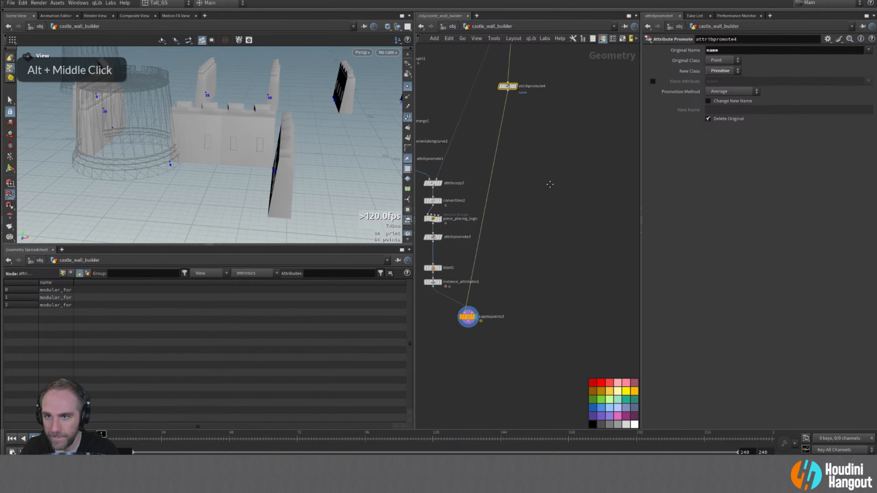
pyautogui.click(433, 281)
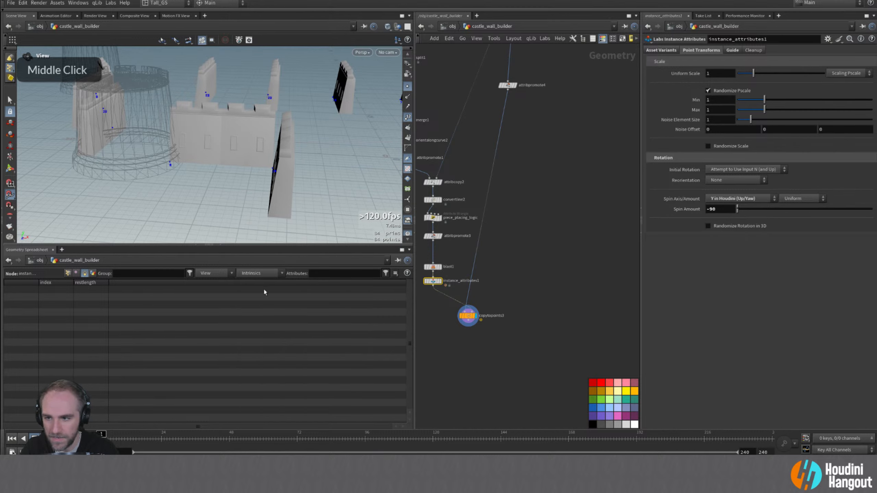
pyautogui.click(69, 273)
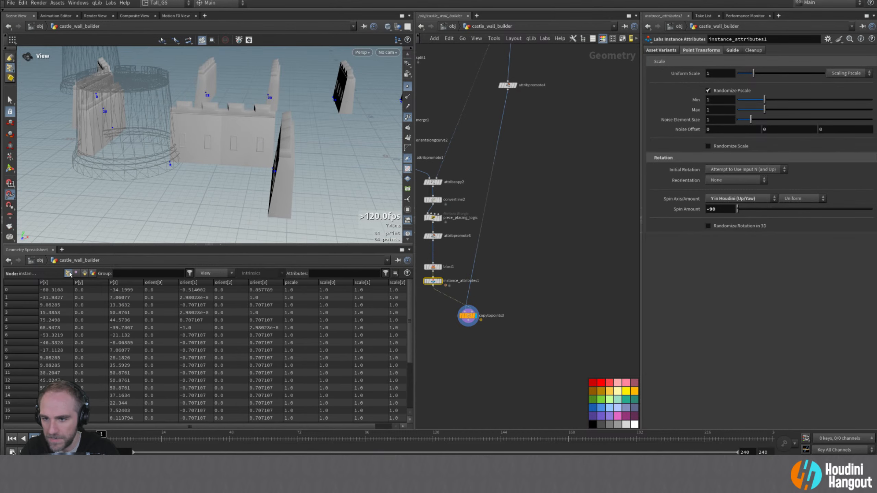
pyautogui.moveTo(200, 427); pyautogui.dragTo(110, 431)
pyautogui.moveTo(433, 266); pyautogui.dragTo(432, 262)
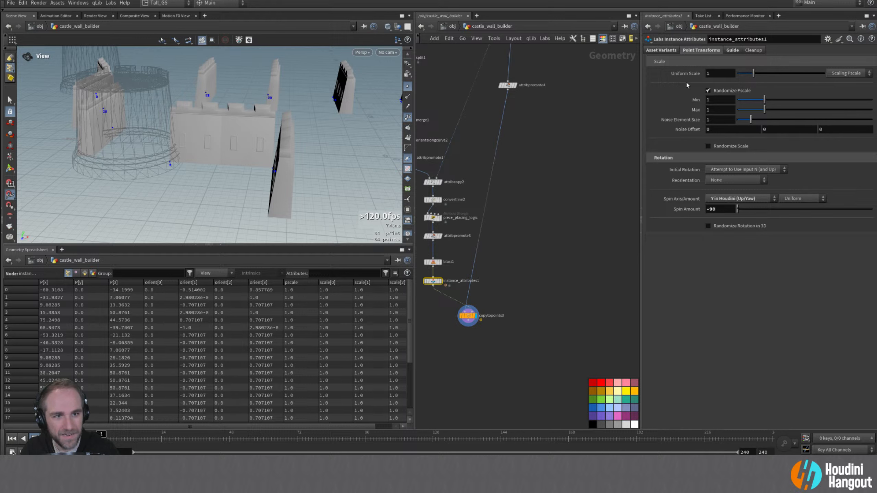
# - Review the variant, transform and guide settings of instance_attributes1 and turn off Randomize Pscale
pyautogui.click(661, 50)
pyautogui.click(701, 50)
pyautogui.click(733, 50)
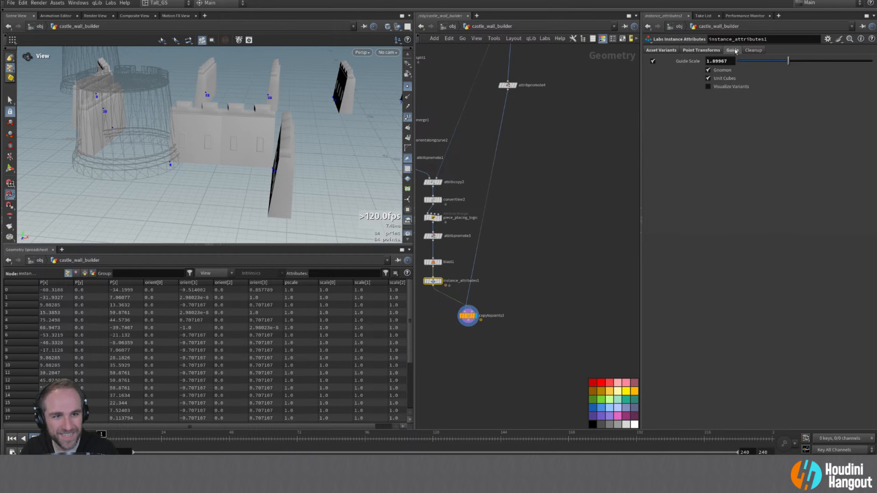
pyautogui.click(701, 50)
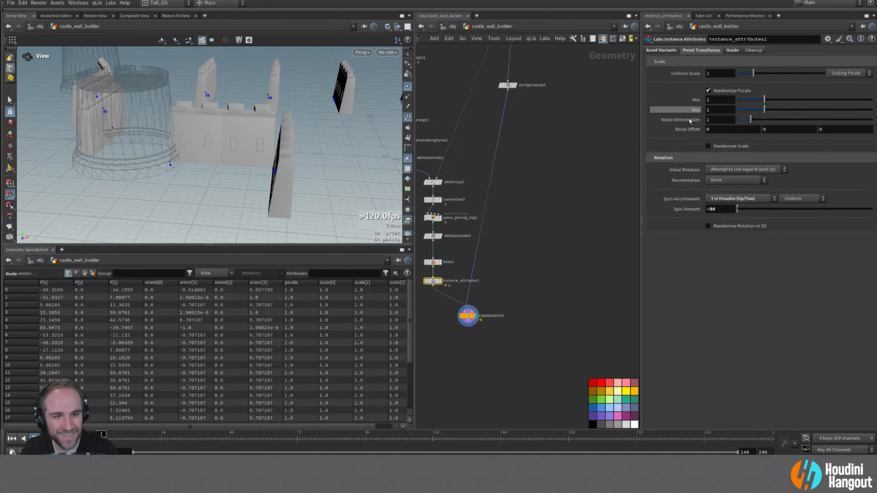
pyautogui.click(708, 90)
pyautogui.click(732, 50)
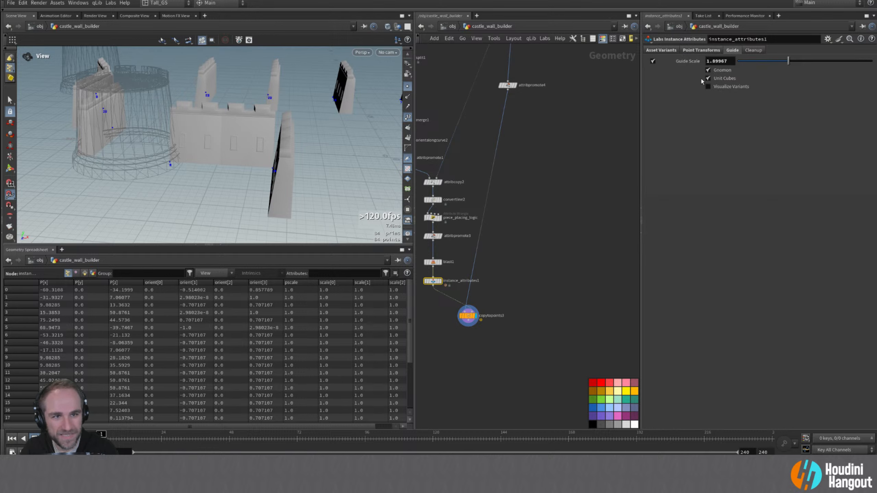
pyautogui.click(701, 50)
# - Bypass and re-enable instance_attributes1, and compare its output and point attributes with those of blast1
pyautogui.click(426, 281)
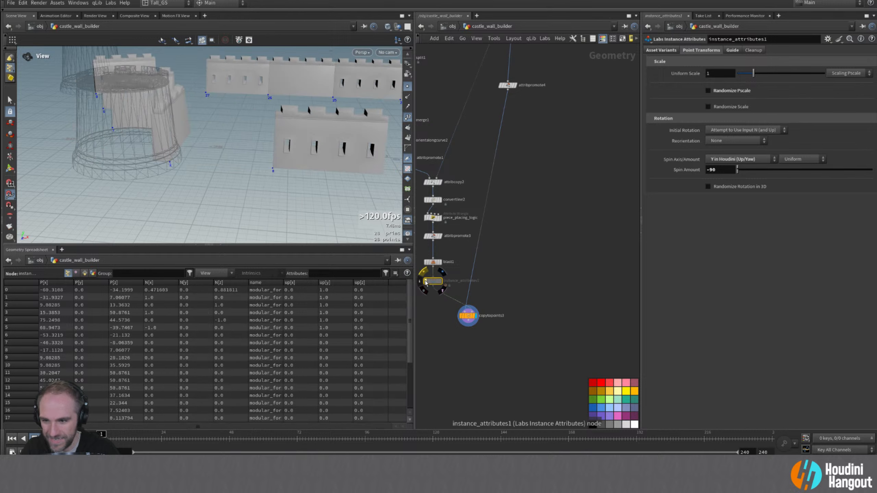
pyautogui.click(434, 263)
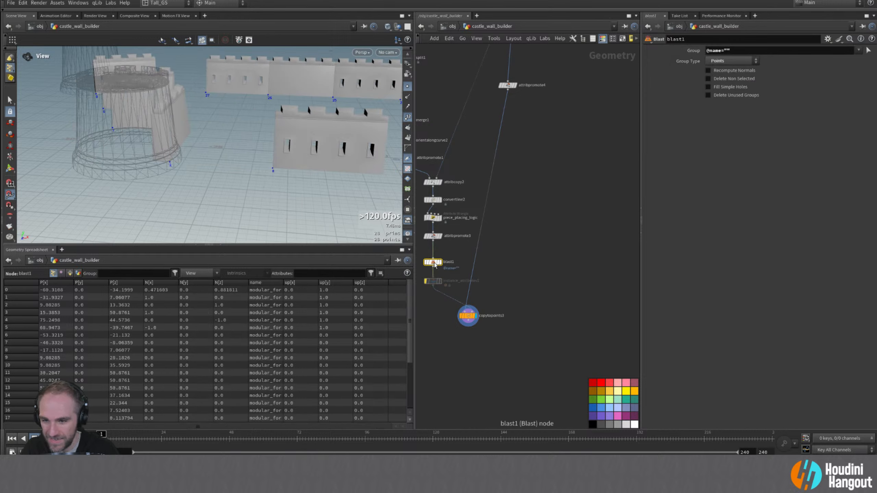
pyautogui.click(425, 281)
pyautogui.click(433, 282)
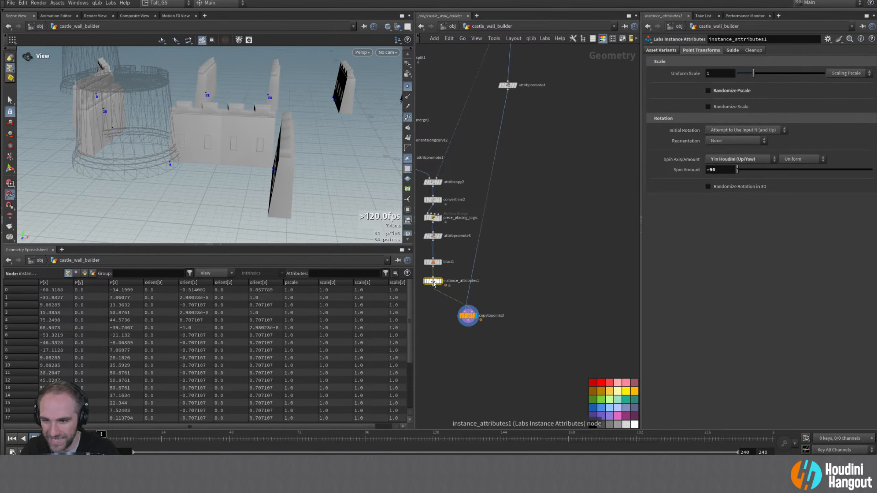
pyautogui.hscroll(1, 102, 289)
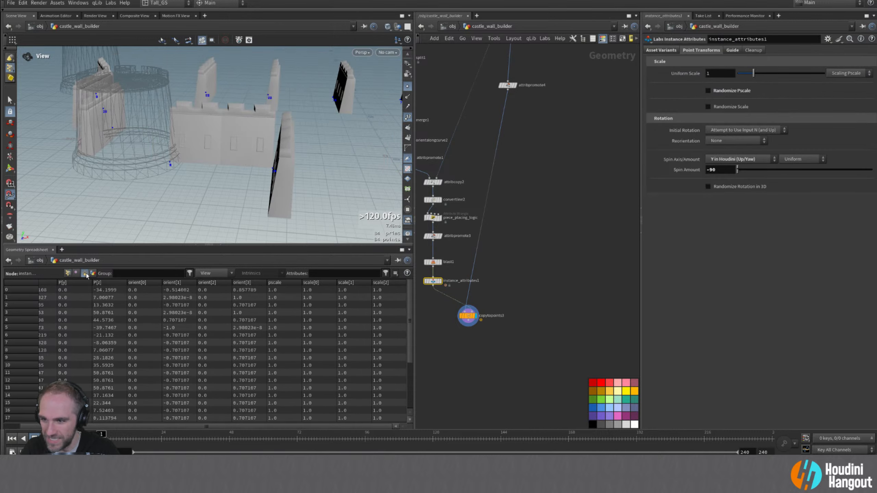
pyautogui.click(84, 273)
pyautogui.click(68, 273)
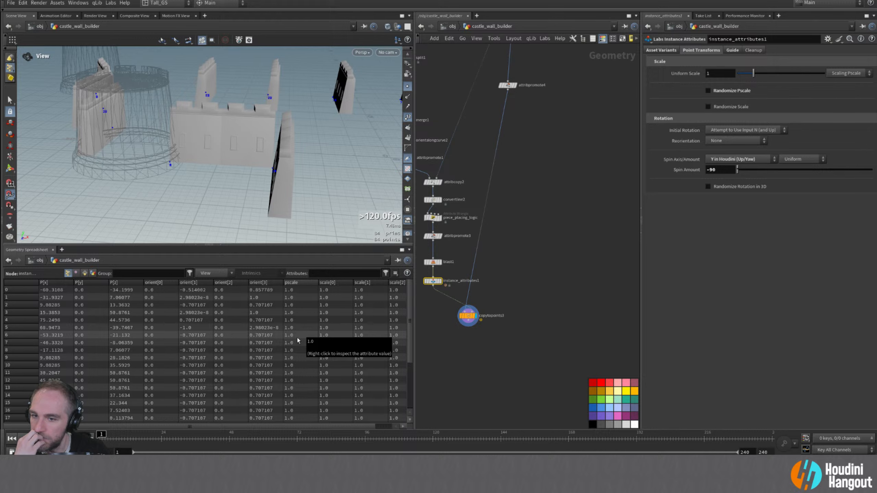
pyautogui.doubleClick(435, 263)
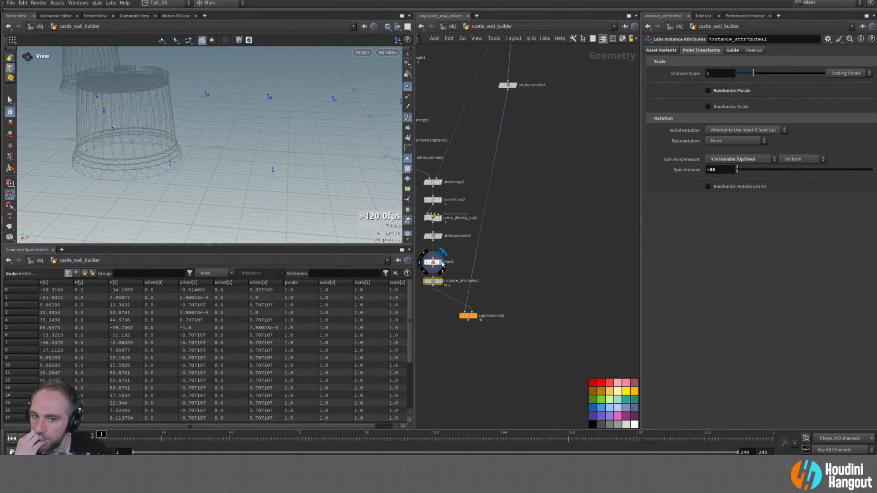
pyautogui.doubleClick(433, 281)
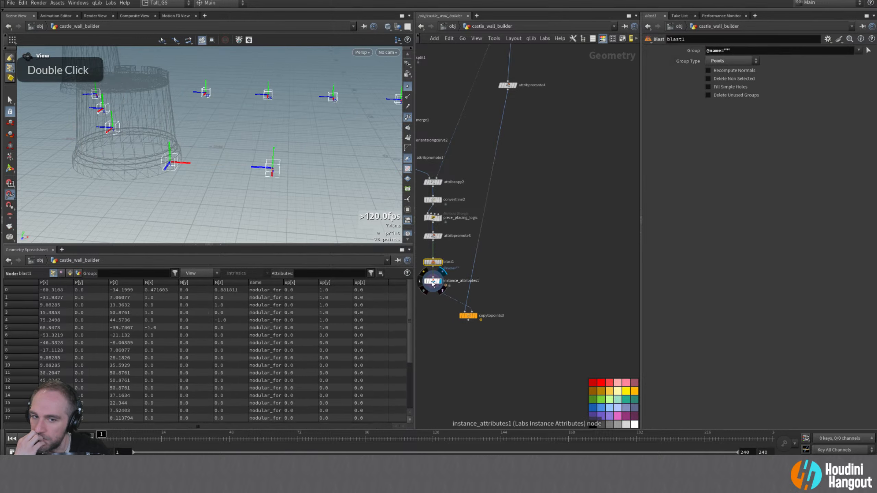
# - Reduce the instance variants of instance_attributes1 to 0, set Instance Attribute to "name", and display copytopoints3
pyautogui.click(660, 50)
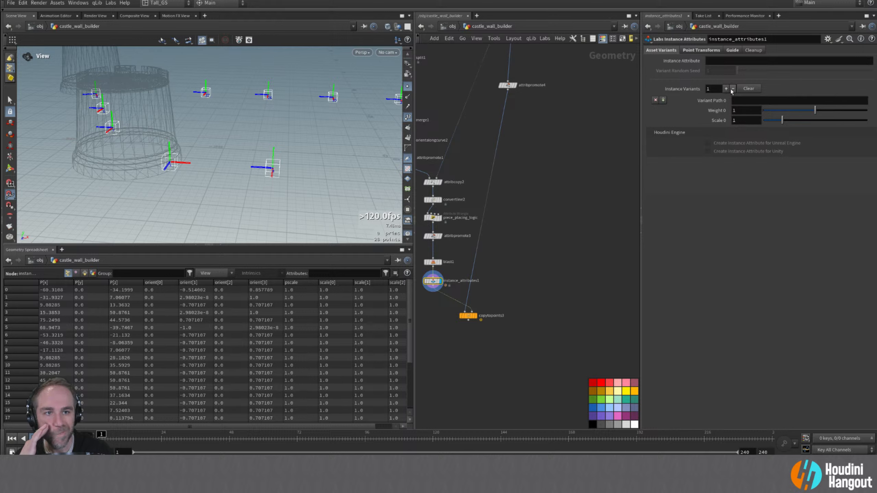
pyautogui.click(725, 61)
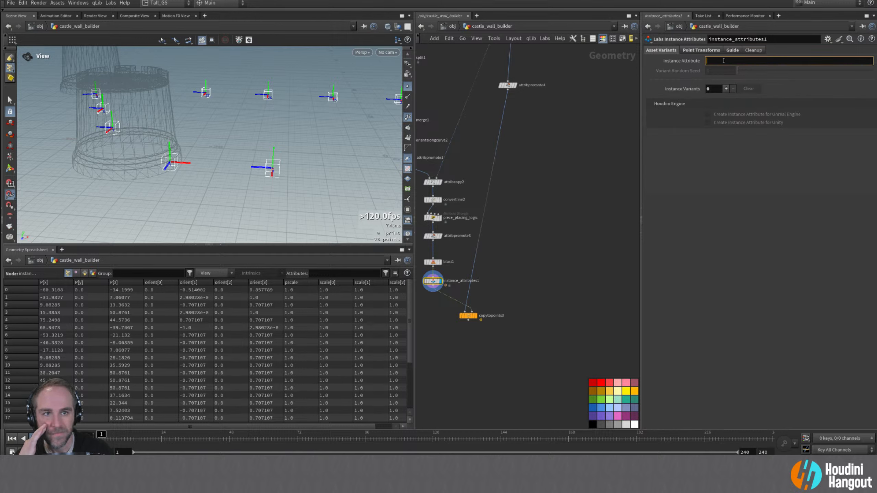
pyautogui.write('name')
pyautogui.press('Return')
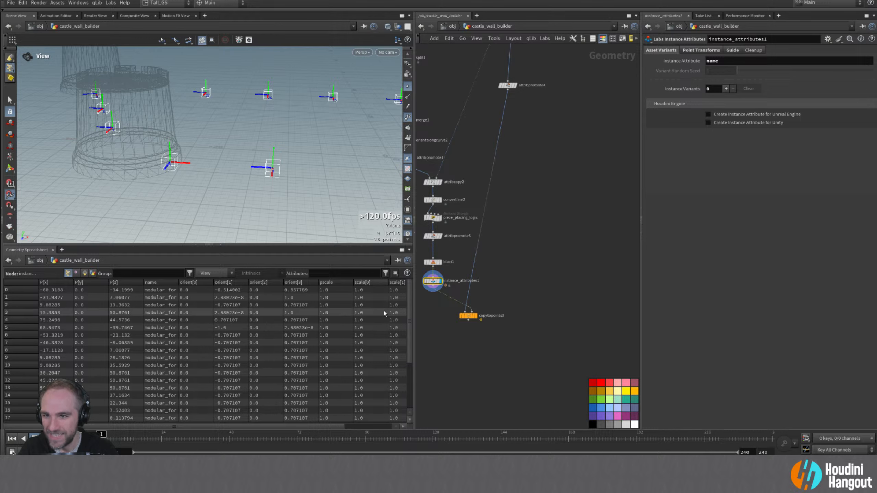
pyautogui.click(476, 316)
pyautogui.click(468, 316)
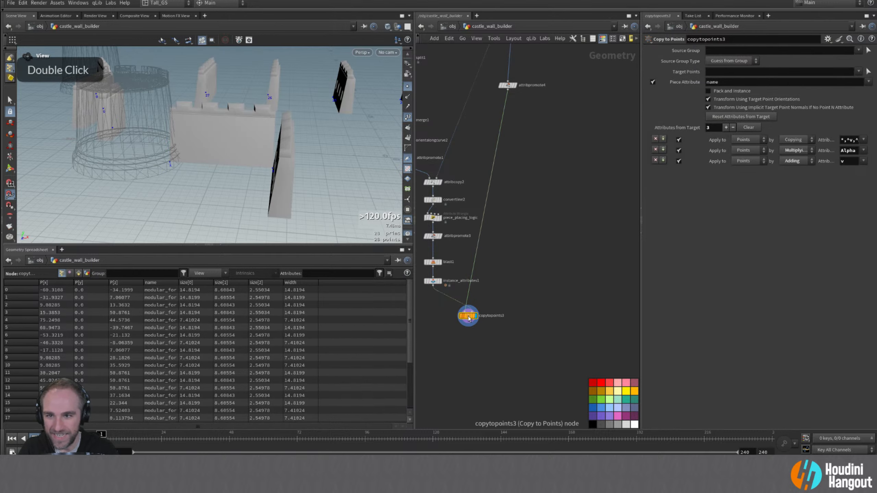
# - Examine the copied wall pieces along the castle segments from several angles, including close to the towers
pyautogui.keyDown('alt'); pyautogui.moveTo(193, 179); pyautogui.dragTo(243, 167); pyautogui.keyUp('alt')
pyautogui.keyDown('alt'); pyautogui.moveTo(243, 167); pyautogui.dragTo(238, 163, button='right'); pyautogui.keyUp('alt')
pyautogui.keyDown('alt'); pyautogui.moveTo(238, 162); pyautogui.dragTo(304, 166, button='middle'); pyautogui.keyUp('alt')
pyautogui.keyDown('alt'); pyautogui.moveTo(304, 166); pyautogui.dragTo(207, 155); pyautogui.keyUp('alt')
pyautogui.keyDown('alt'); pyautogui.moveTo(207, 155); pyautogui.dragTo(199, 174, button='right'); pyautogui.keyUp('alt')
pyautogui.keyDown('alt'); pyautogui.moveTo(199, 174); pyautogui.dragTo(229, 189); pyautogui.keyUp('alt')
pyautogui.keyDown('alt'); pyautogui.moveTo(229, 188); pyautogui.dragTo(225, 179, button='right'); pyautogui.keyUp('alt')
pyautogui.keyDown('alt'); pyautogui.moveTo(224, 179); pyautogui.dragTo(263, 172); pyautogui.keyUp('alt')
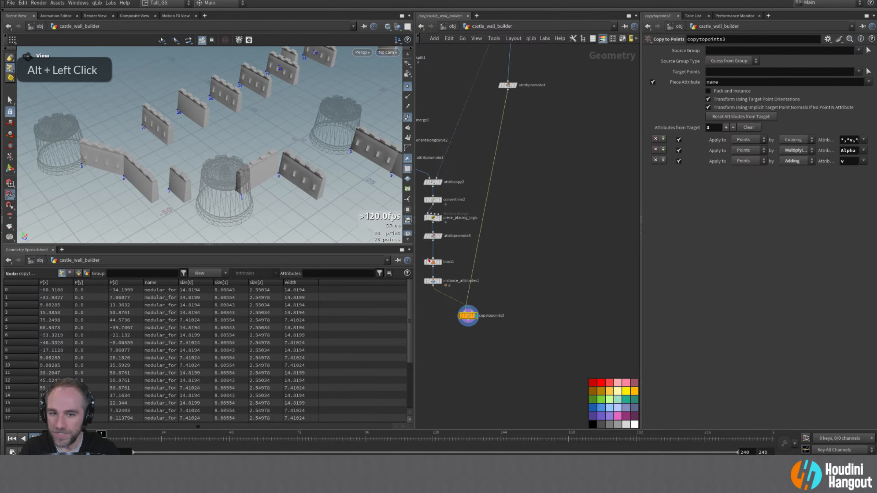
pyautogui.keyDown('alt'); pyautogui.moveTo(441, 258); pyautogui.dragTo(486, 258, button='middle'); pyautogui.keyUp('alt')
pyautogui.keyDown('alt'); pyautogui.moveTo(80, 158); pyautogui.dragTo(111, 163, button='right'); pyautogui.keyUp('alt')
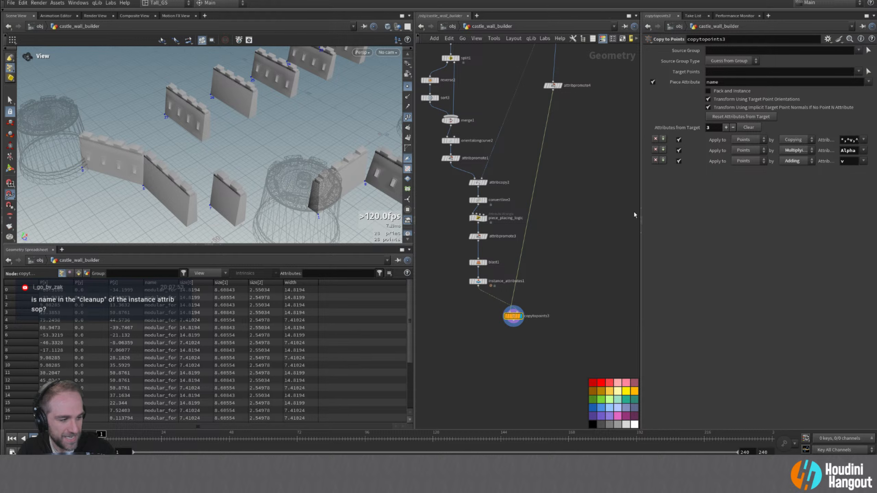
# - Review the Point Attributes to Keep expression in the cleanup settings of instance_attributes1
pyautogui.click(478, 281)
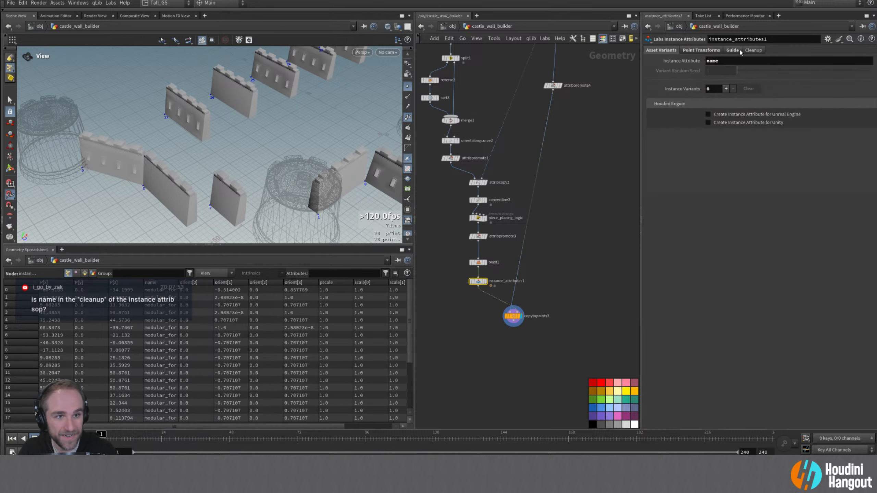
pyautogui.click(753, 50)
pyautogui.moveTo(729, 61); pyautogui.dragTo(781, 62)
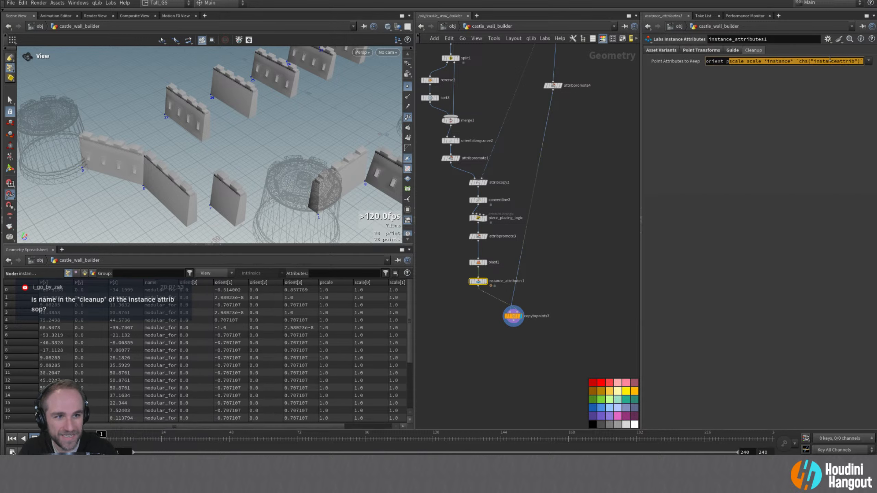
pyautogui.click(800, 86)
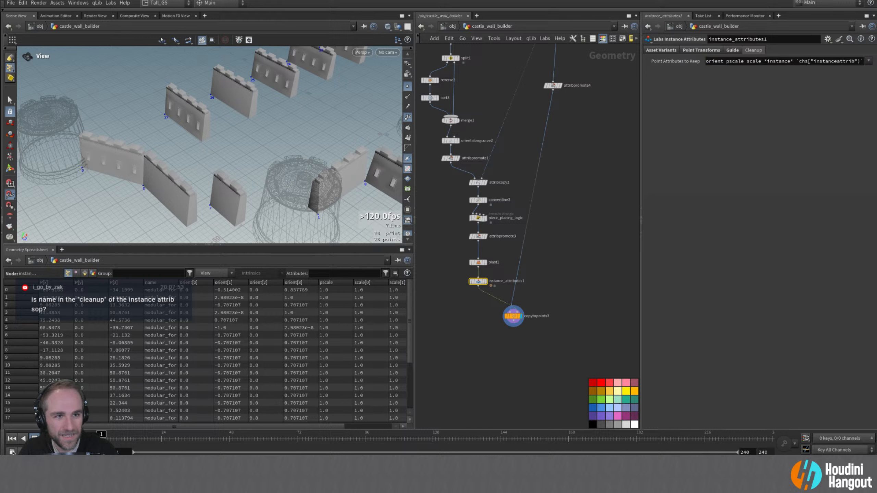
pyautogui.middleClick(670, 63)
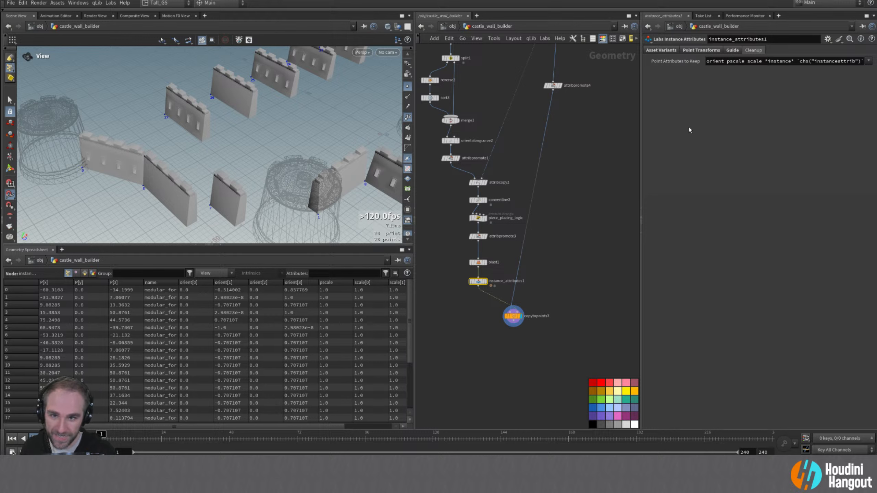
# - Display attribpromote3 and inspect its point attributes and the vertices belonging to each primitive in the geometry spreadsheet
pyautogui.moveTo(478, 220)
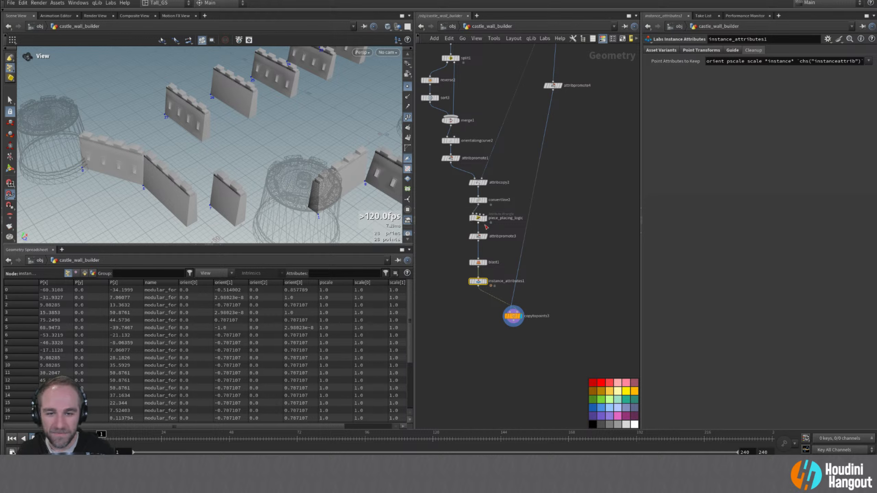
pyautogui.doubleClick(476, 236)
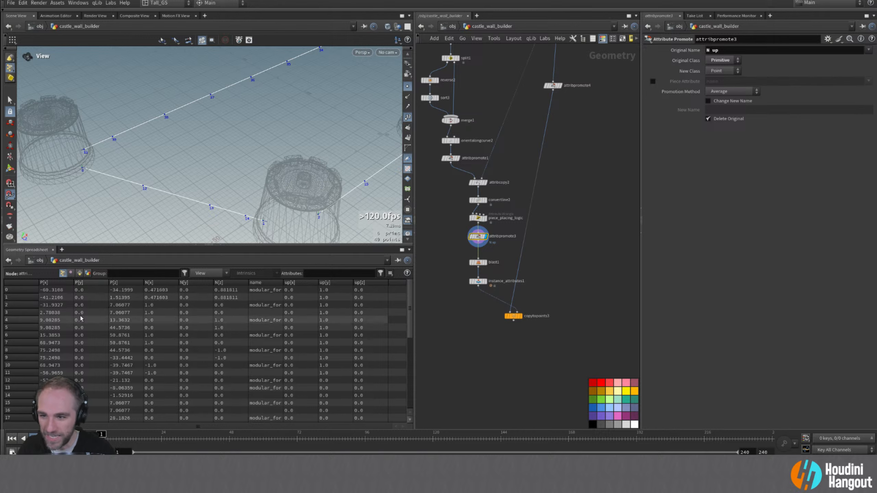
pyautogui.scroll(-7, 86, 322)
pyautogui.scroll(7, 86, 323)
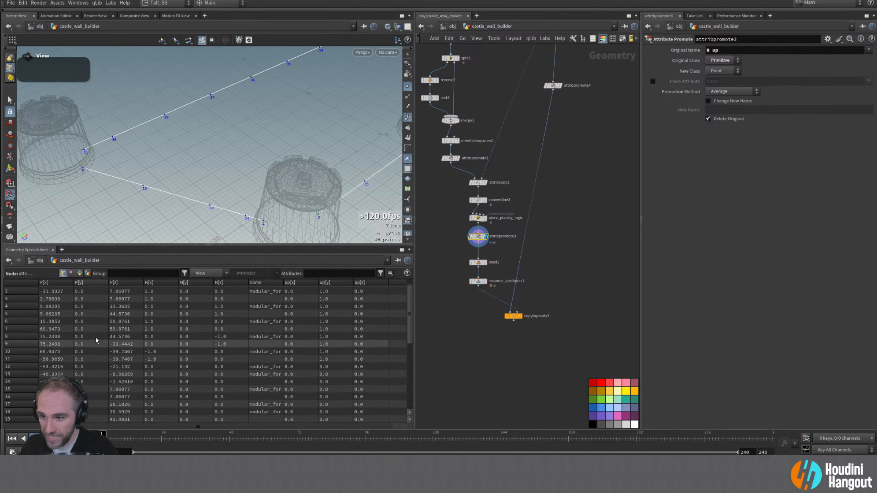
pyautogui.click(71, 273)
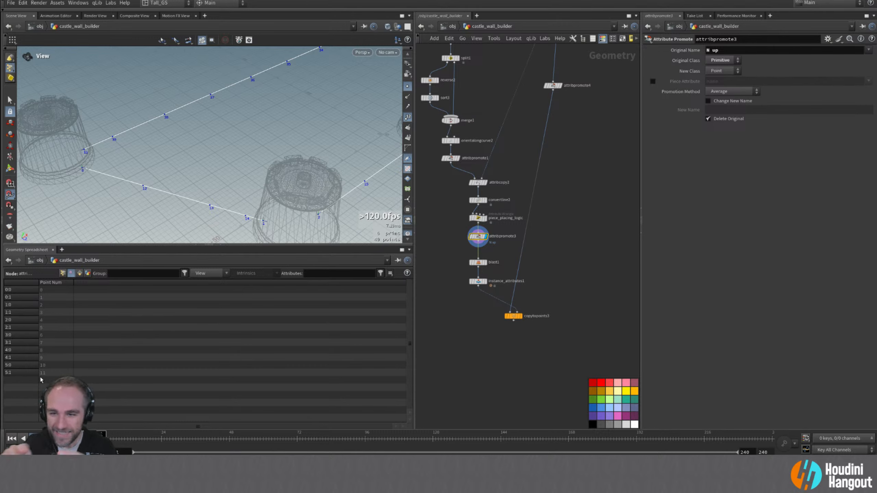
pyautogui.click(477, 218)
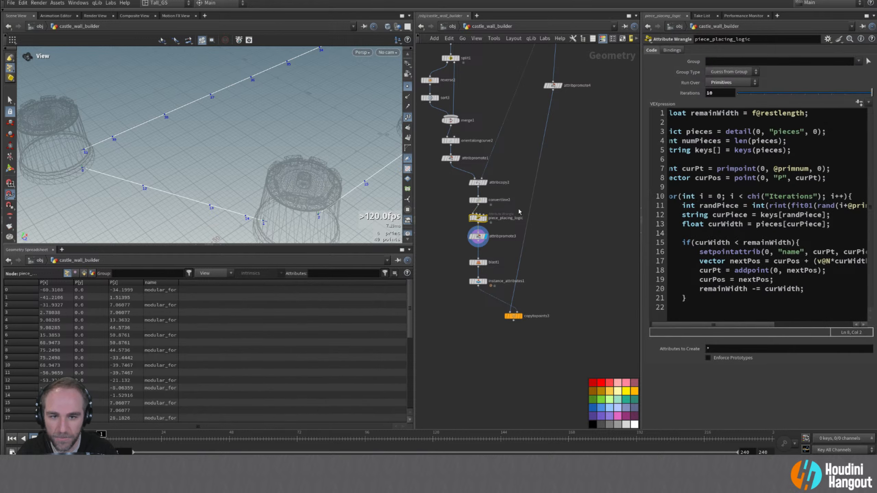
pyautogui.click(732, 231)
pyautogui.hotkey('alt', 'e')
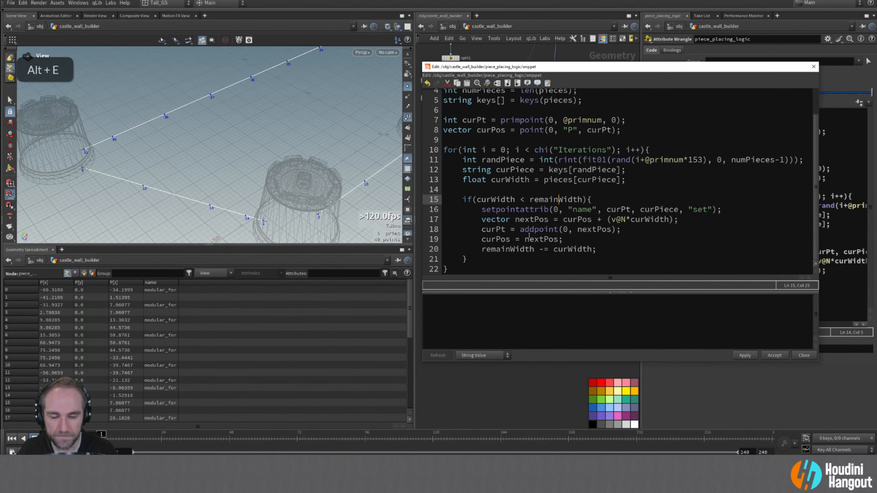
pyautogui.click(624, 230)
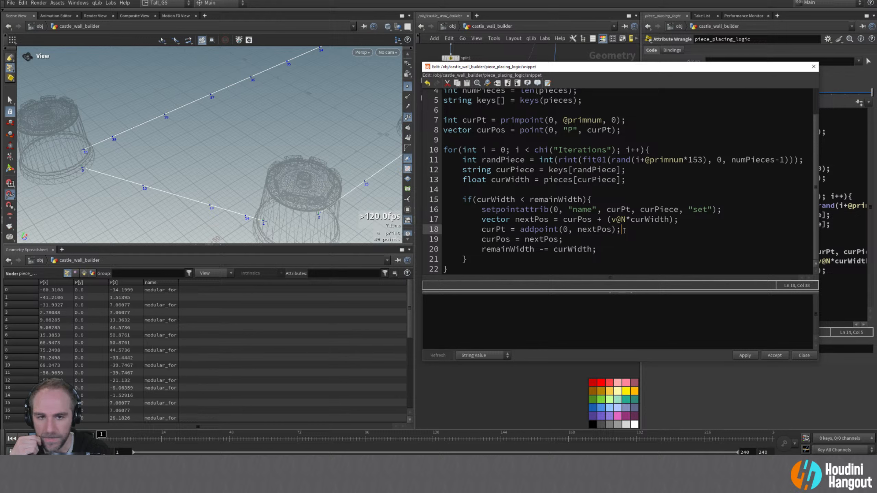
pyautogui.press('Return')
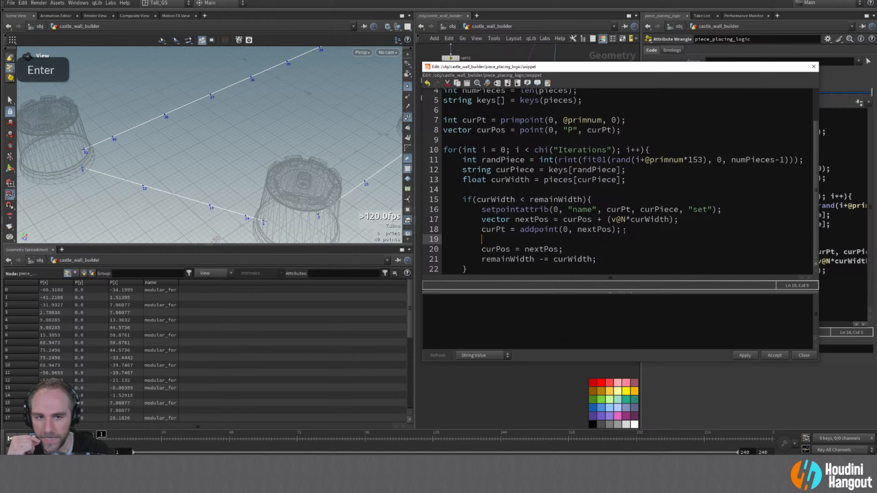
pyautogui.write('add')
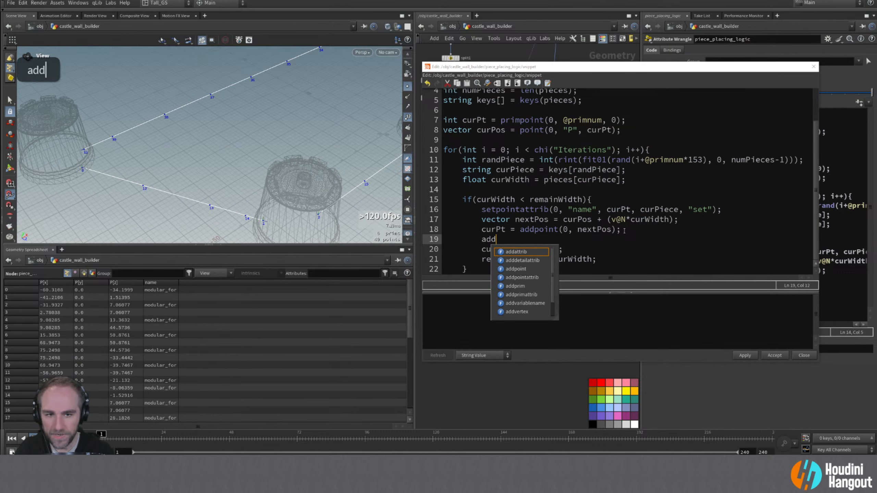
pyautogui.write('ver')
pyautogui.press('Return')
pyautogui.write('(')
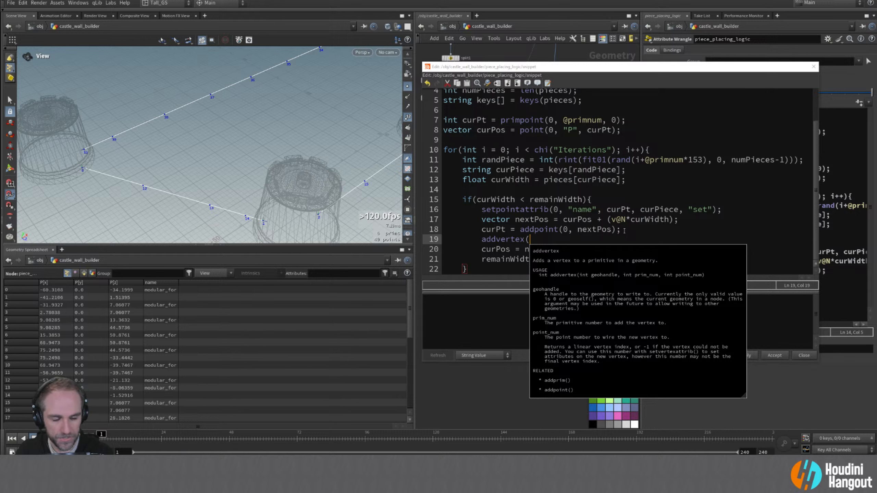
pyautogui.write('0, @primn')
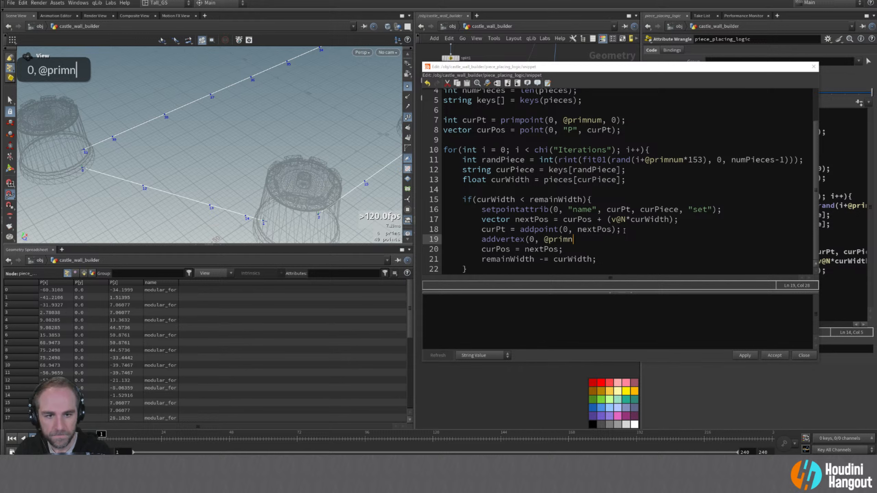
pyautogui.write('um, ')
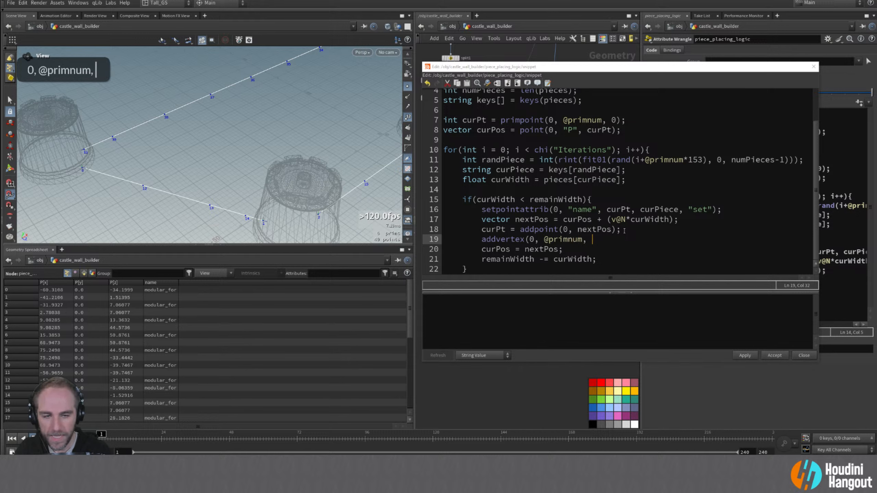
pyautogui.write('curPt);')
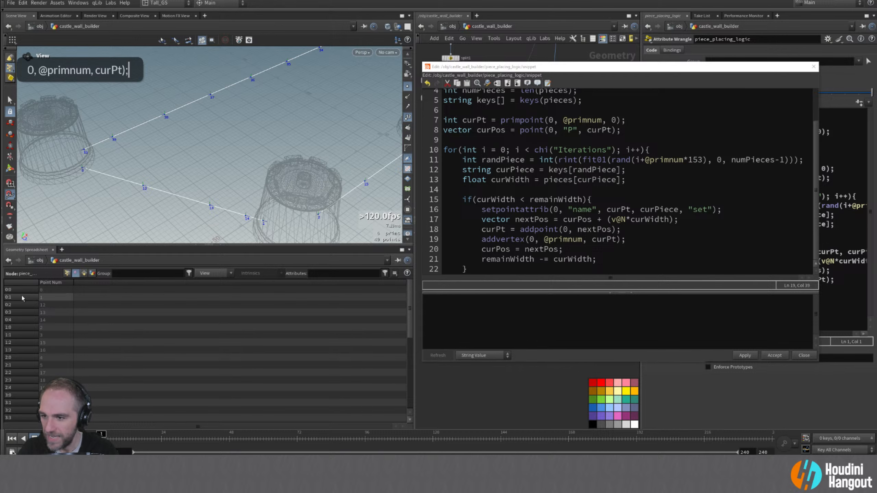
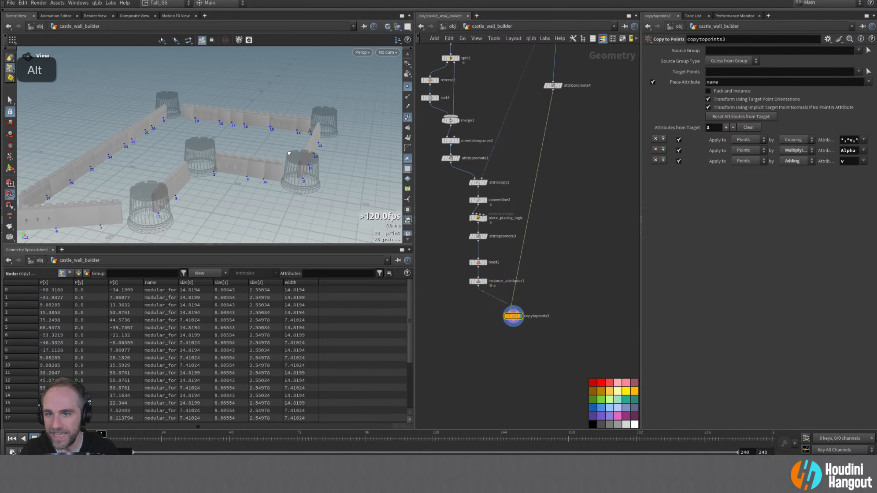
# - Examine the copied wall pieces between the towers, and display piece_placing_logic to inspect the points along the wall segments
pyautogui.keyDown('alt'); pyautogui.moveTo(226, 156); pyautogui.dragTo(301, 121, button='right'); pyautogui.keyUp('alt')
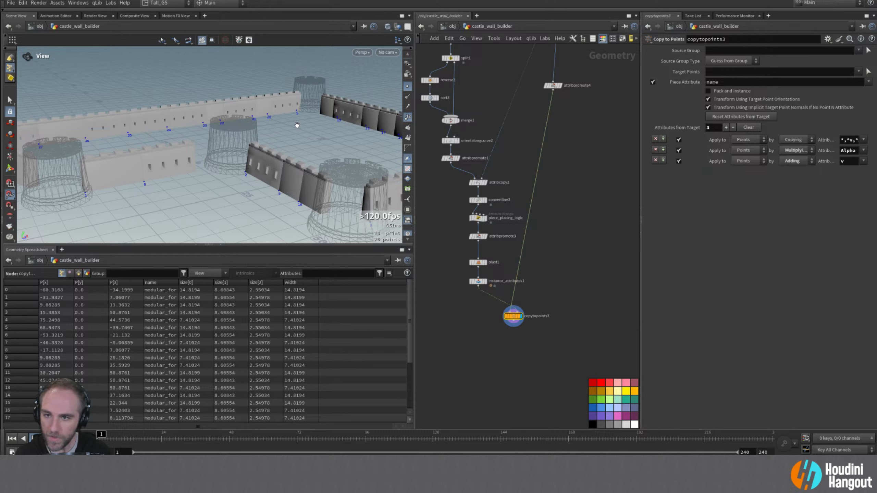
pyautogui.press('alt')
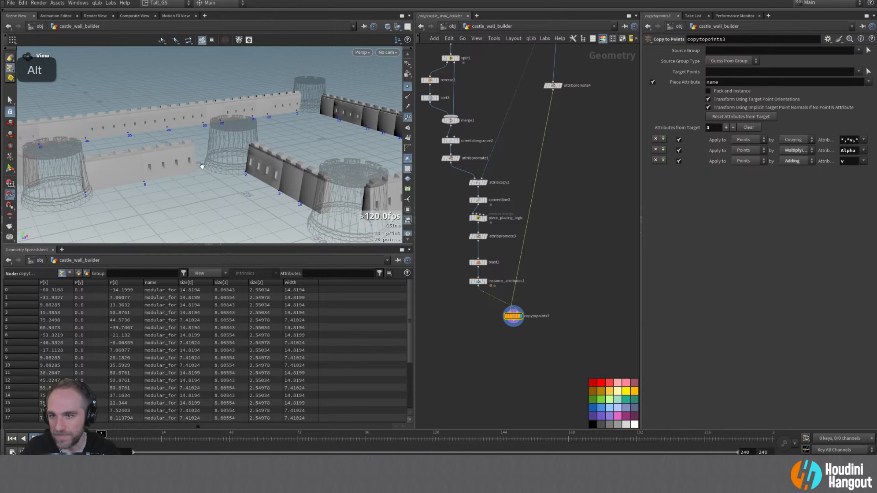
pyautogui.keyDown('alt'); pyautogui.moveTo(202, 166); pyautogui.dragTo(218, 145); pyautogui.keyUp('alt')
pyautogui.keyDown('alt'); pyautogui.moveTo(218, 145); pyautogui.dragTo(231, 123, button='right'); pyautogui.keyUp('alt')
pyautogui.doubleClick(477, 217)
pyautogui.keyDown('alt'); pyautogui.moveTo(238, 136); pyautogui.dragTo(187, 149, button='right'); pyautogui.keyUp('alt')
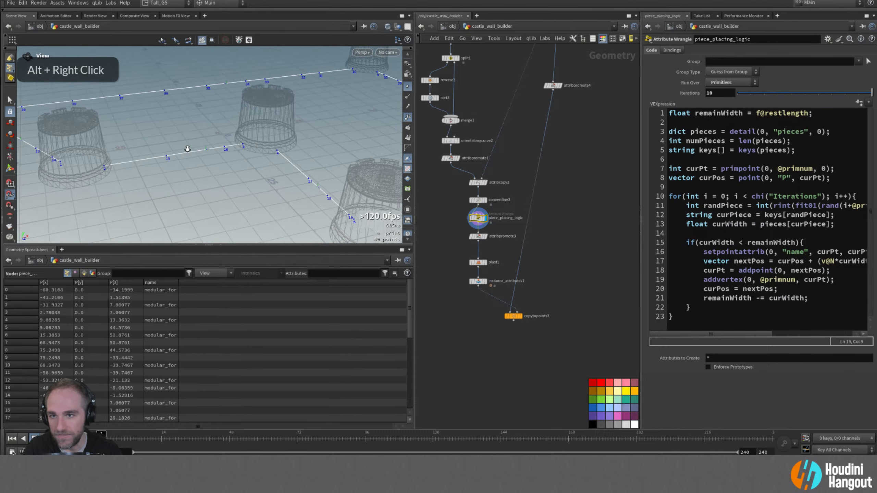
pyautogui.keyDown('alt'); pyautogui.moveTo(187, 149); pyautogui.dragTo(211, 148, button='middle'); pyautogui.keyUp('alt')
pyautogui.keyDown('alt'); pyautogui.moveTo(211, 148); pyautogui.dragTo(233, 147, button='right'); pyautogui.keyUp('alt')
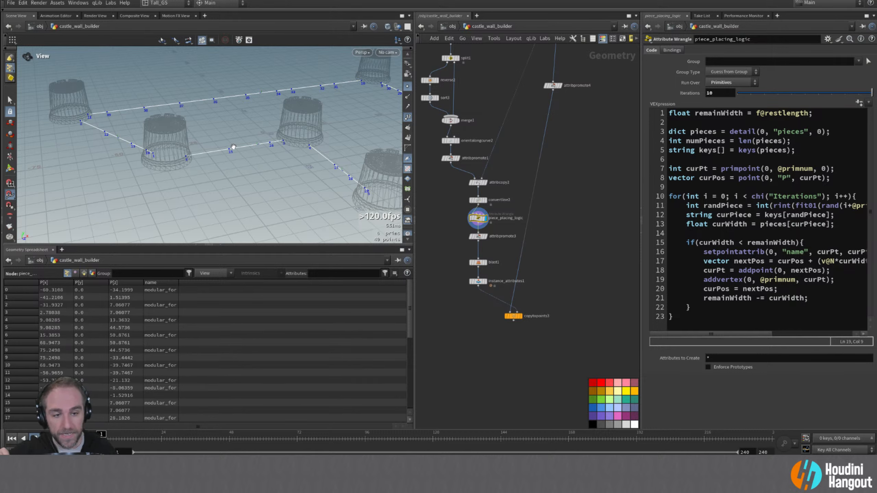
# - Below the first if block inside the loop of piece_placing_logic, start a second condition with if(curWidth > remainWidth &&
pyautogui.click(697, 310)
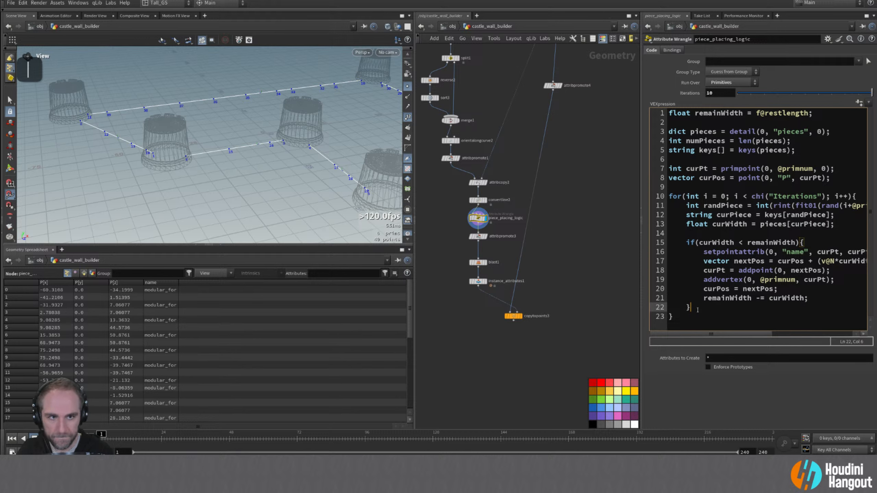
pyautogui.press('Return')
pyautogui.press('Return')
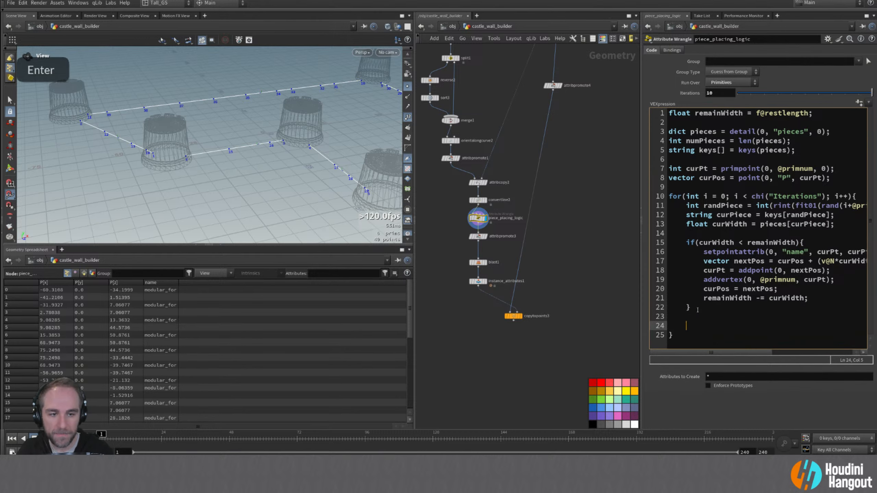
pyautogui.write('if(cur')
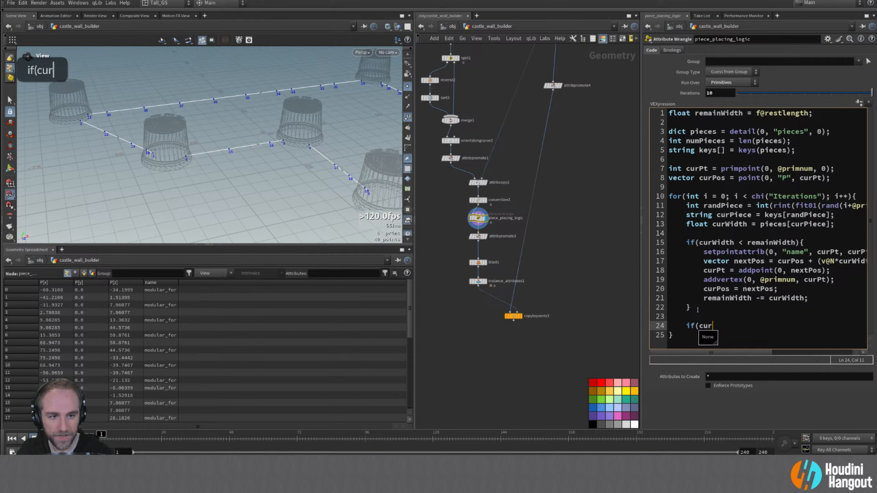
pyautogui.write('Width')
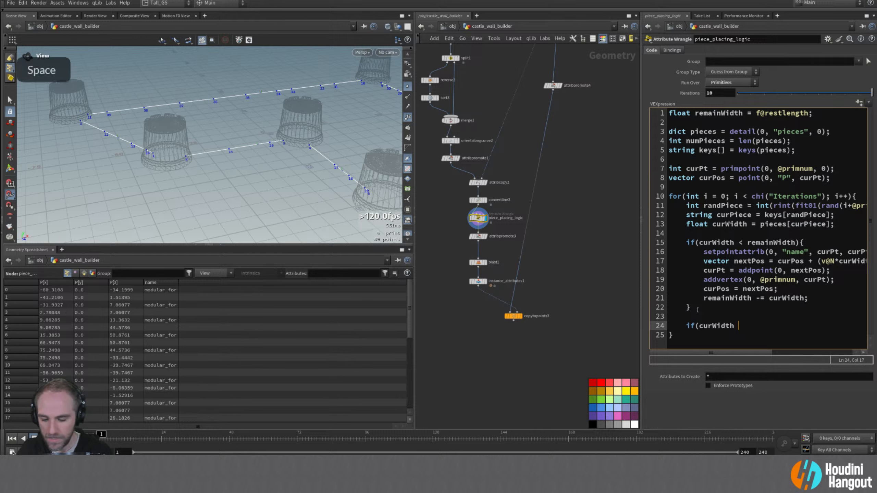
pyautogui.write('> remain')
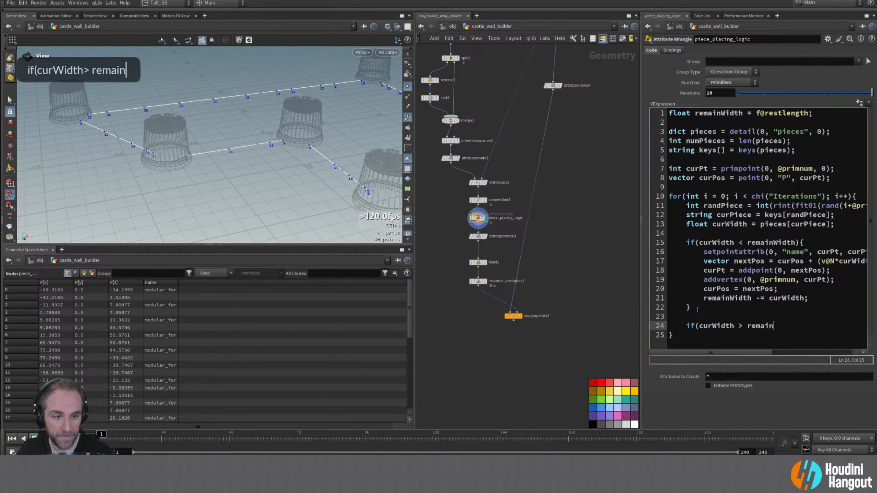
pyautogui.write('W')
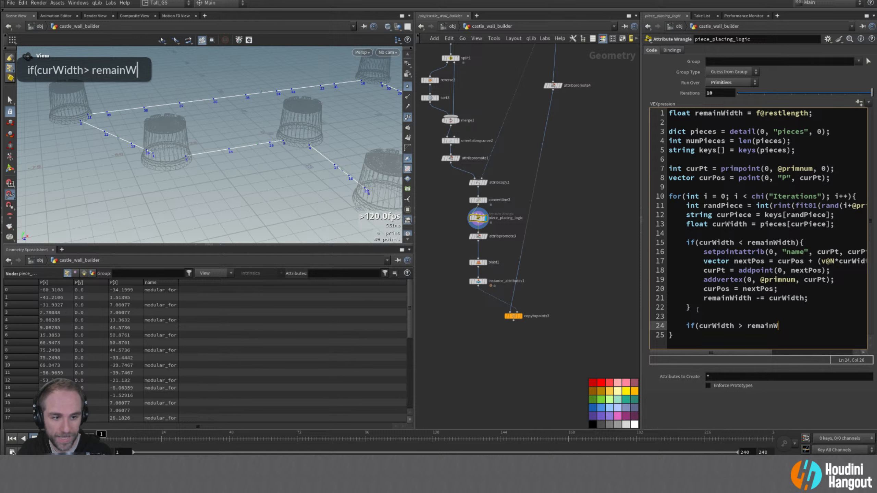
pyautogui.write('idtyh')
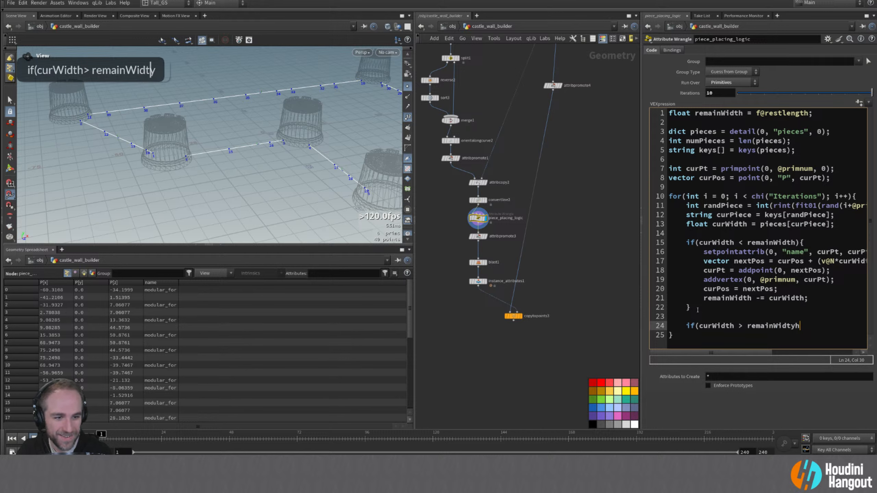
pyautogui.press('BackSpace')
pyautogui.press('BackSpace')
pyautogui.write('h')
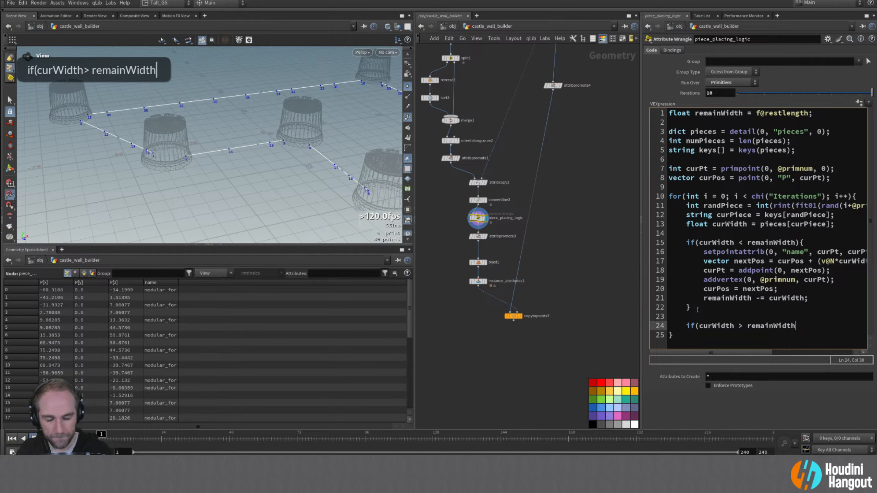
pyautogui.write(' &&')
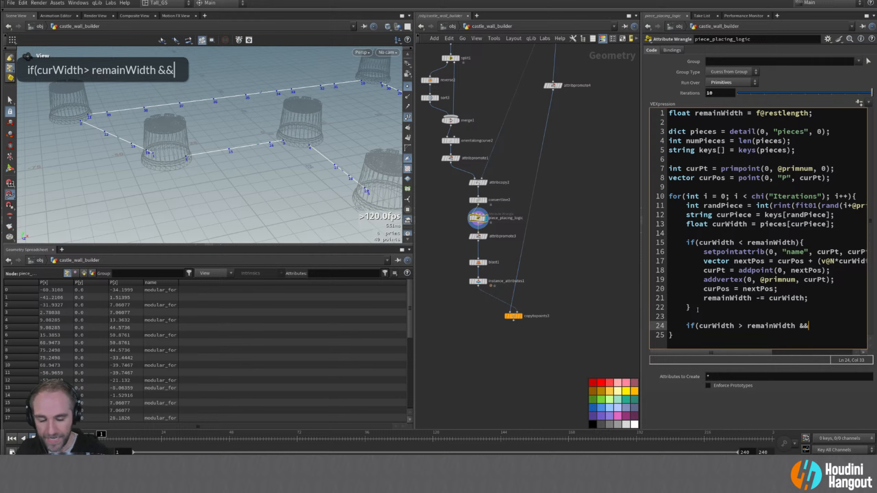
# - Open the piece_placing_logic code in the larger external editor and extend the second if condition with i ==
pyautogui.scroll(-1, 806, 316)
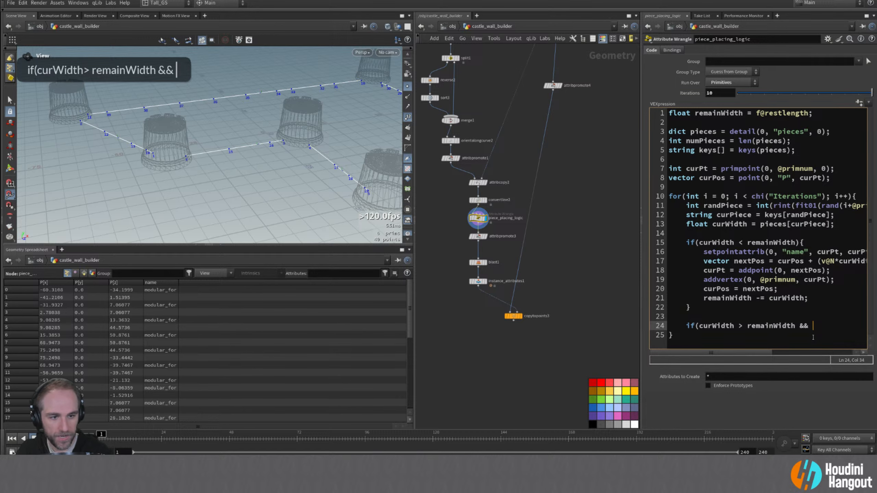
pyautogui.hotkey('alt', 'e')
pyautogui.scroll(-2, 725, 220)
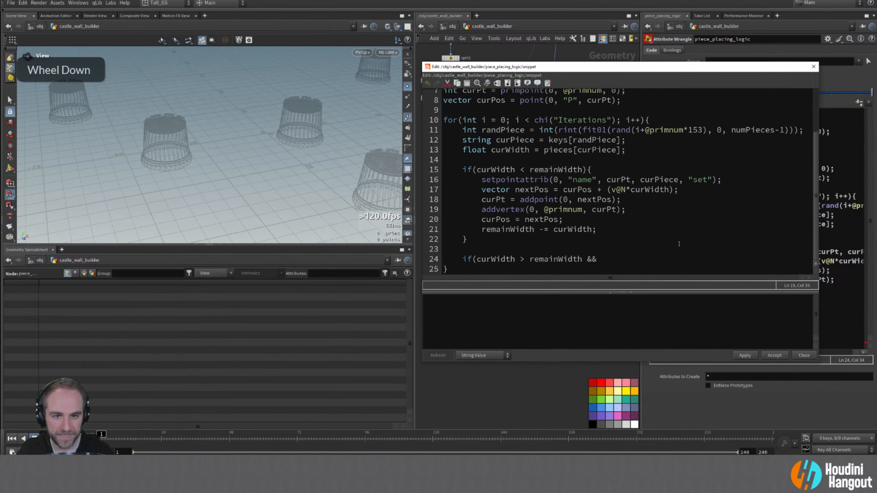
pyautogui.click(619, 260)
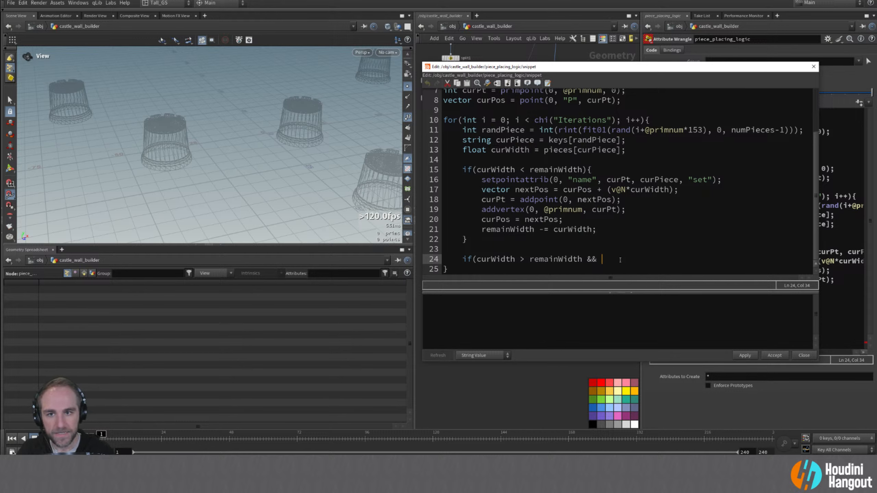
pyautogui.scroll(2, 644, 196)
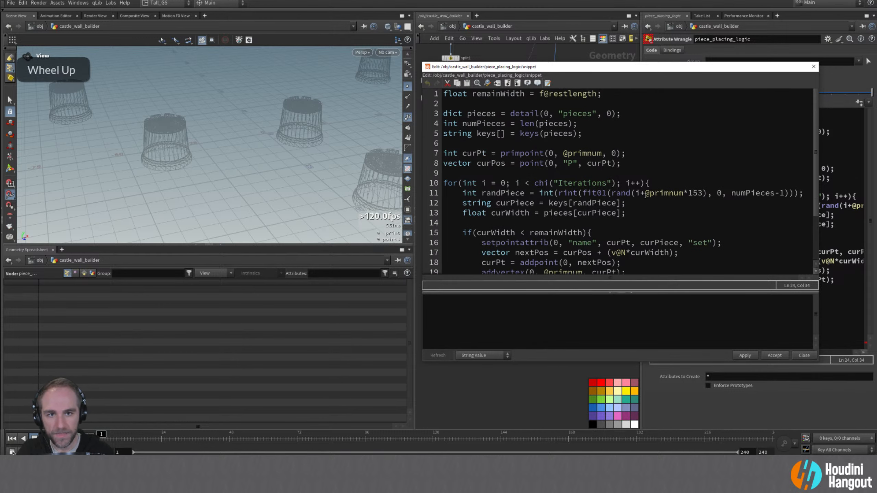
pyautogui.scroll(-2, 645, 196)
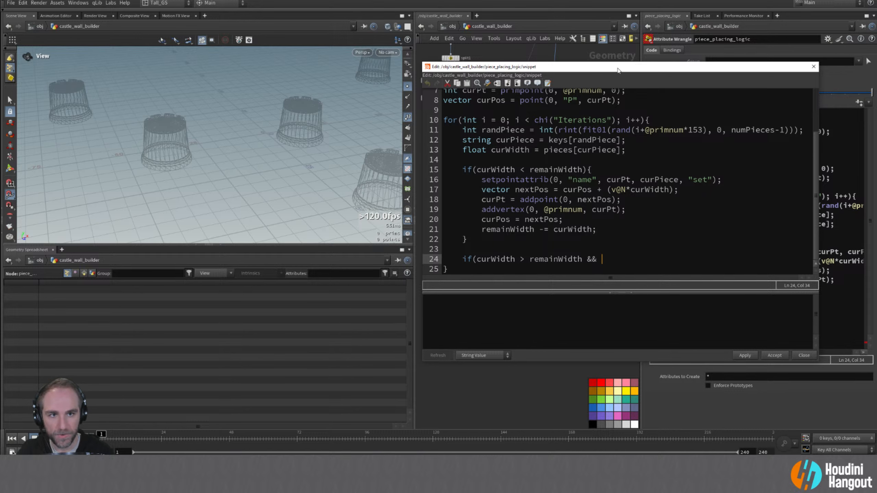
pyautogui.moveTo(618, 69); pyautogui.dragTo(619, 111)
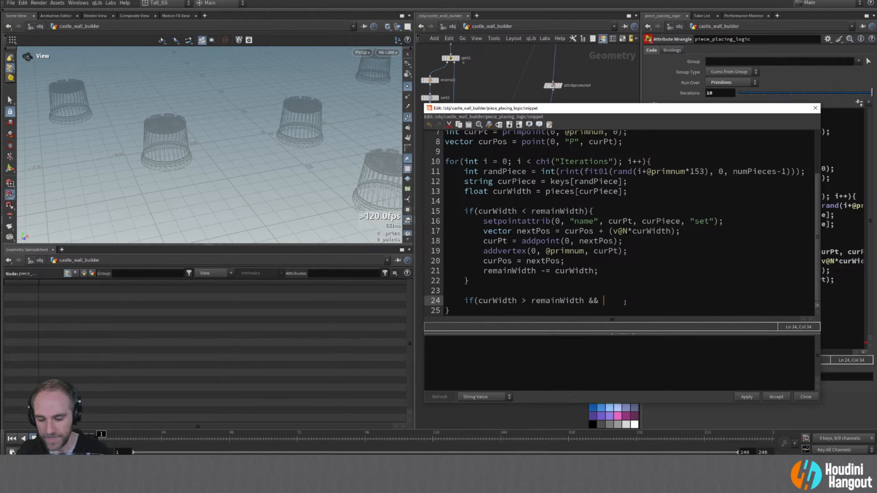
pyautogui.write('i ==')
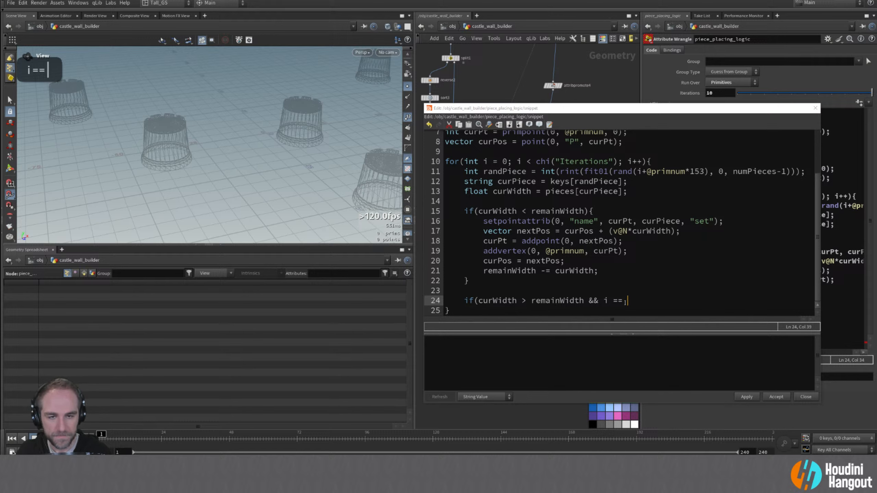
# - Below the remainWidth declaration at the start of the code, begin a new variable declaration with int iterations =
pyautogui.scroll(2, 611, 146)
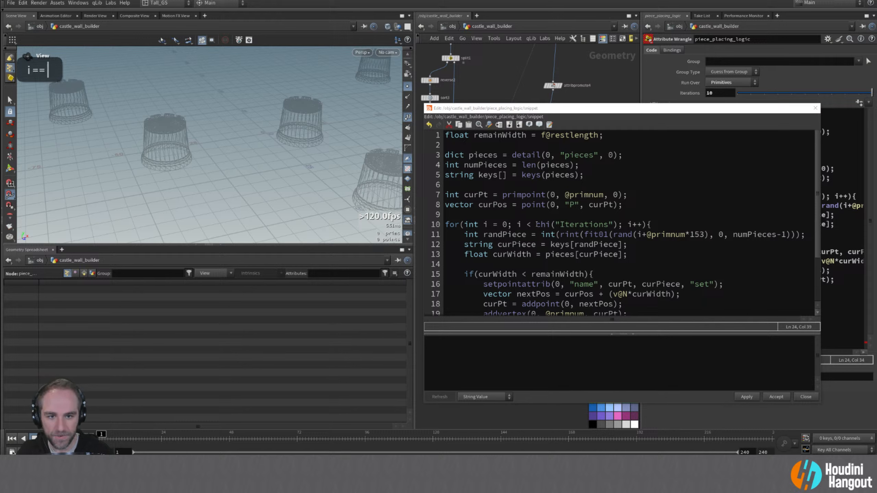
pyautogui.moveTo(536, 224); pyautogui.dragTo(616, 222)
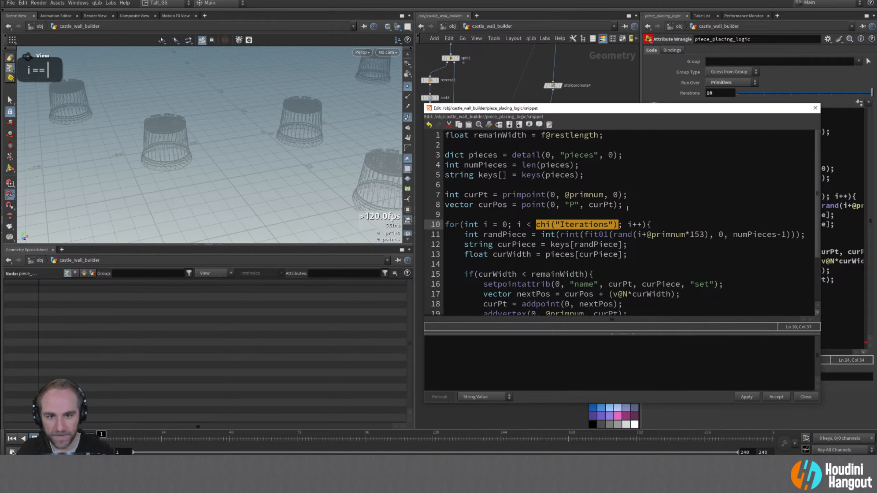
pyautogui.click(627, 206)
pyautogui.scroll(1, 612, 138)
pyautogui.click(612, 136)
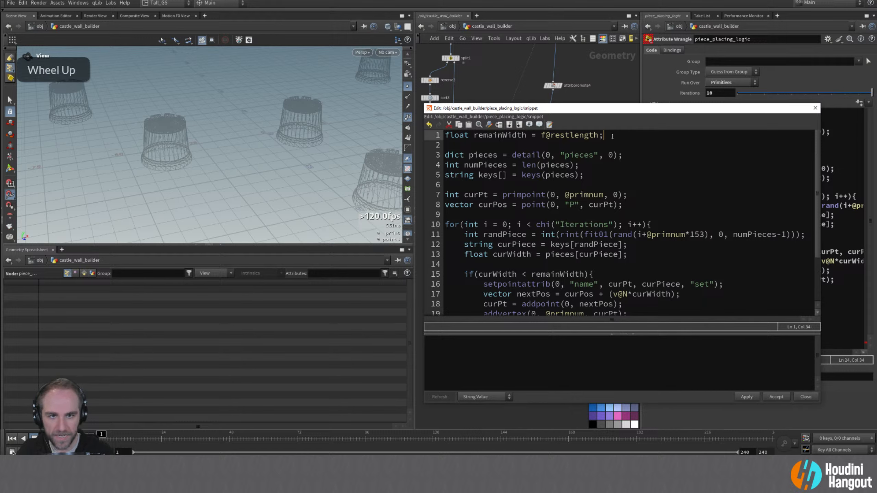
pyautogui.press('Return')
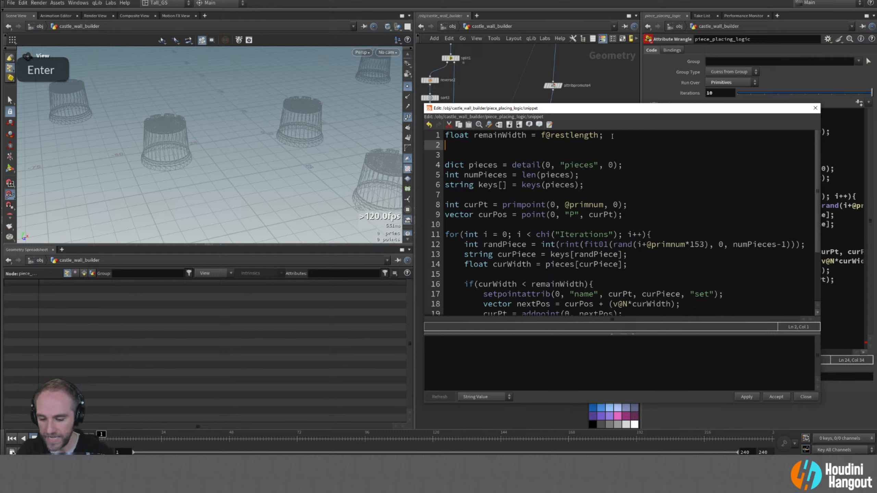
pyautogui.write('int iterations')
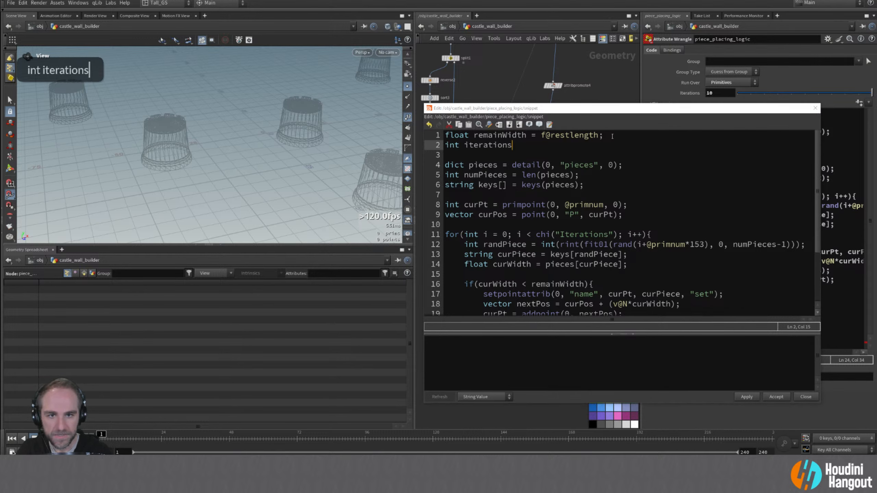
pyautogui.write(' =')
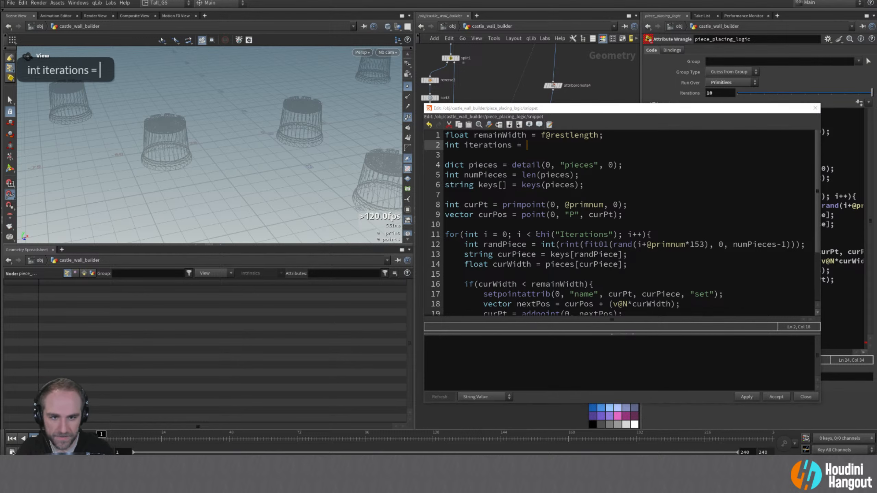
# - Move chi("Iterations") from the for loop header into the iterations declaration, end it with a semicolon, and use iterations as the loop limit
pyautogui.moveTo(535, 234); pyautogui.dragTo(617, 235)
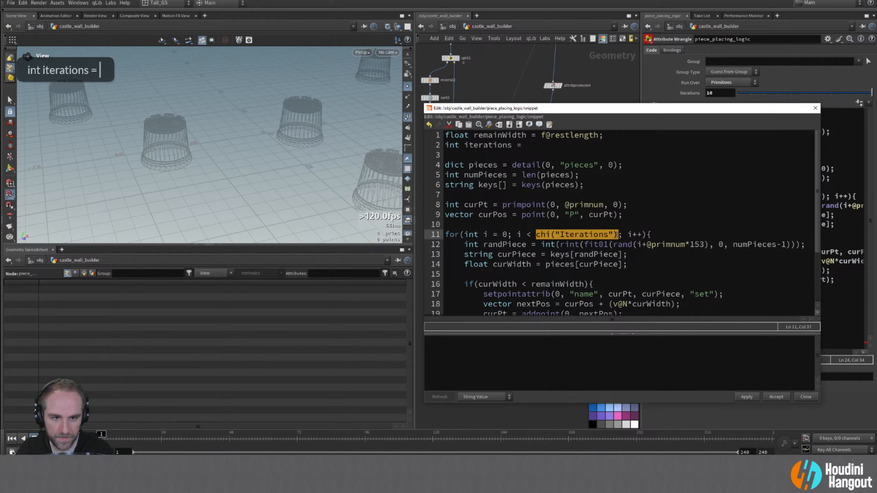
pyautogui.hotkey('ctrl', 'x')
pyautogui.click(532, 146)
pyautogui.hotkey('ctrl', 'v')
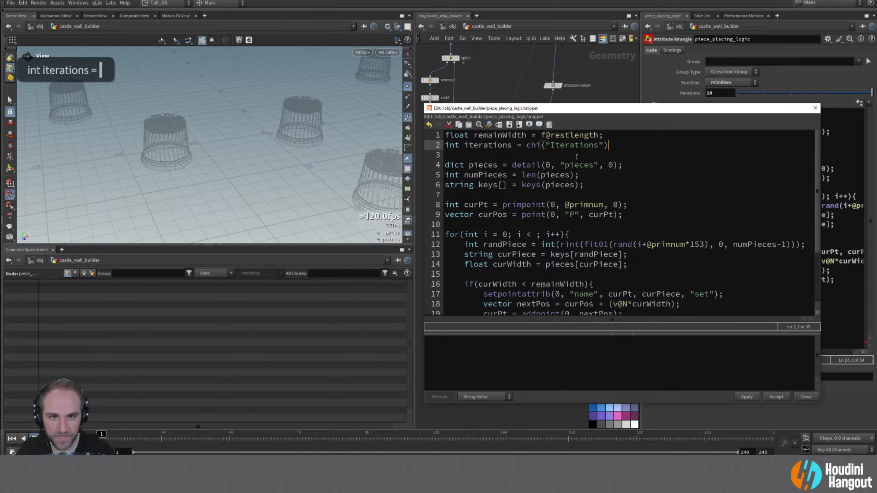
pyautogui.write(';')
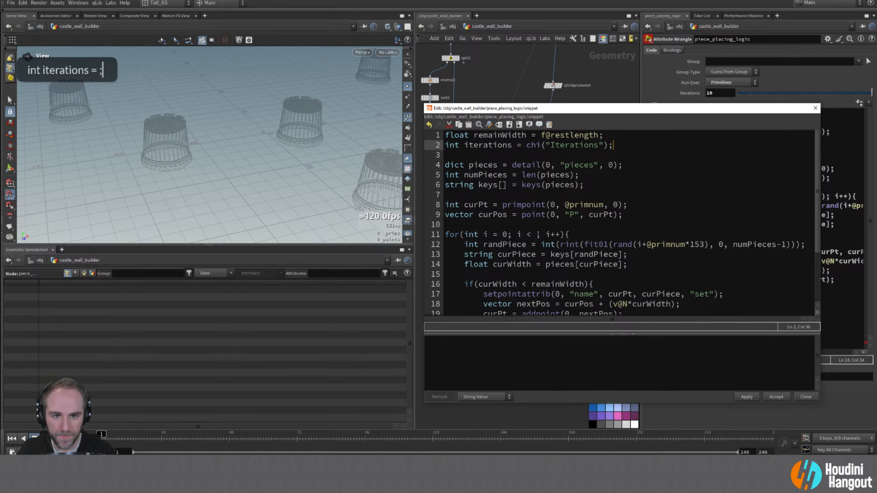
pyautogui.click(537, 234)
pyautogui.write('iterations')
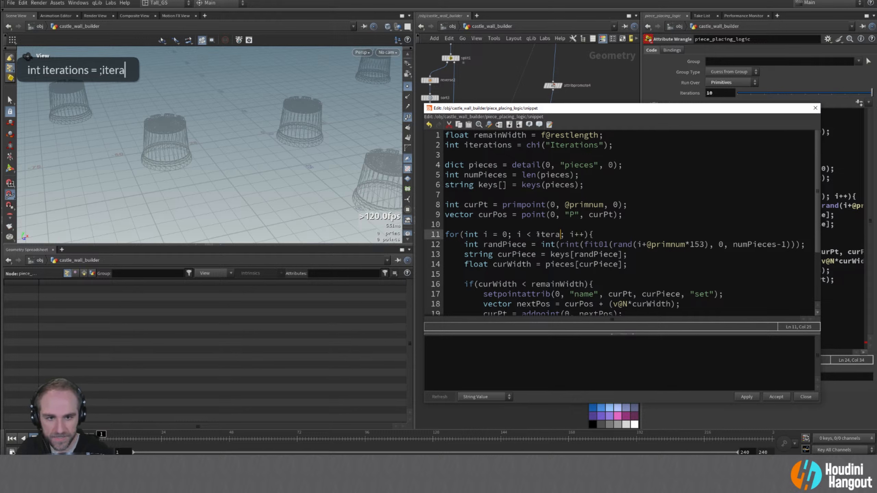
# - Complete the second if condition with iterations-1, add an empty braced block to it, and apply the code
pyautogui.scroll(-1, 537, 235)
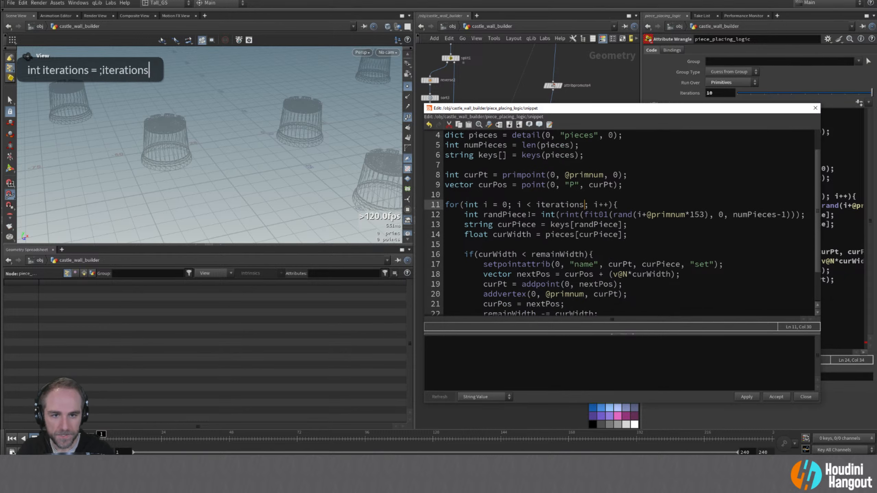
pyautogui.scroll(-1, 584, 228)
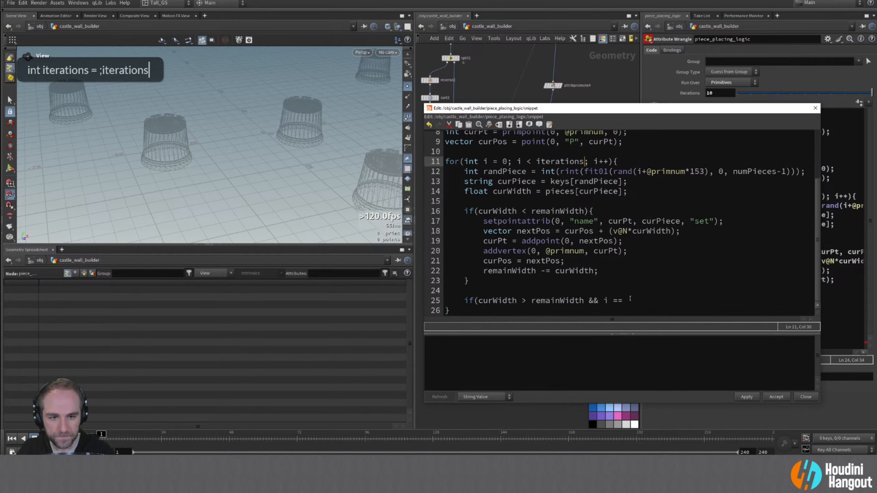
pyautogui.click(628, 301)
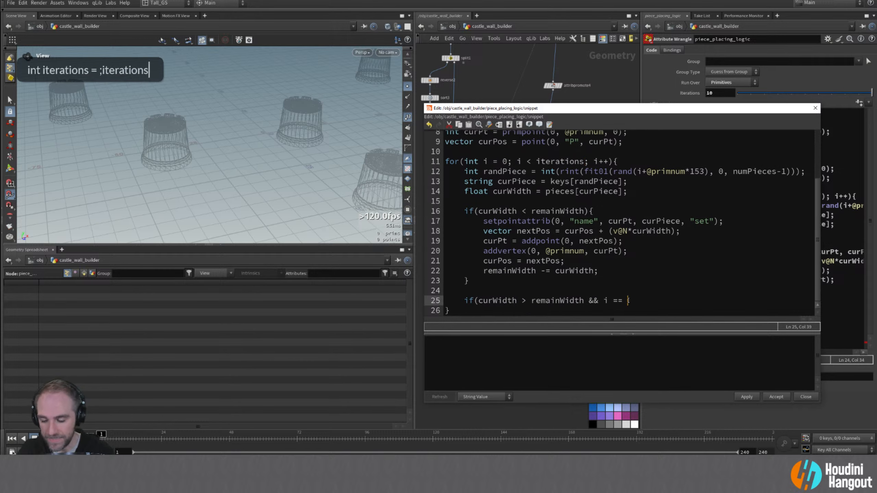
pyautogui.write('iterations')
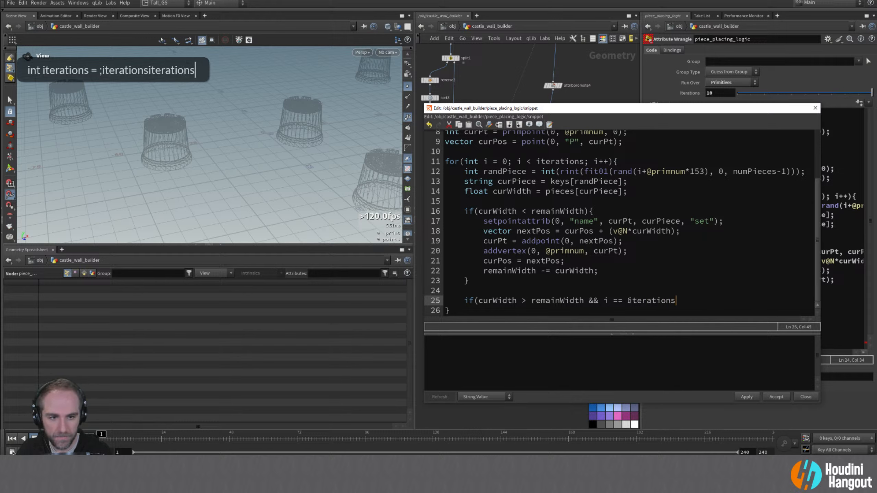
pyautogui.write('-1')
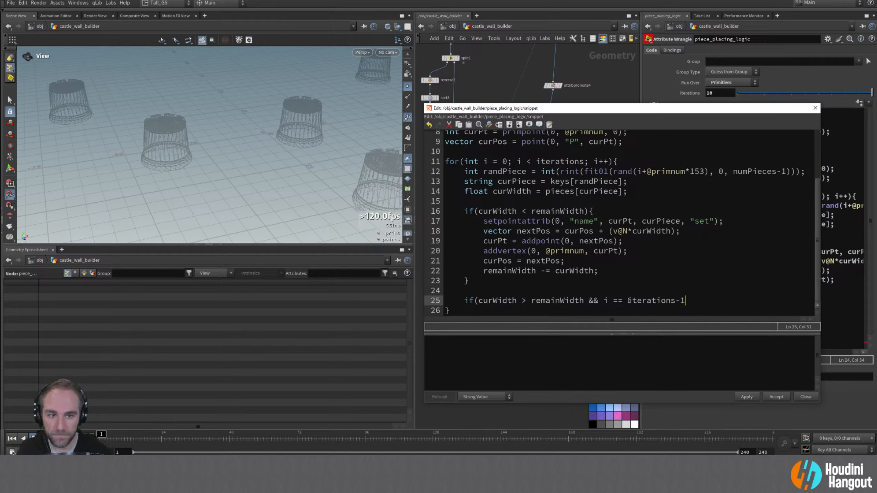
pyautogui.write(')')
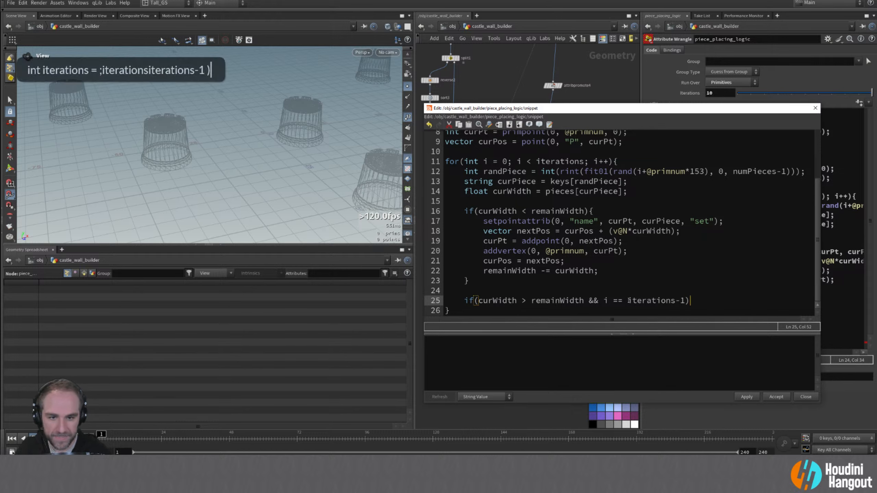
pyautogui.write('{')
pyautogui.press('Return')
pyautogui.press('Return')
pyautogui.write('}')
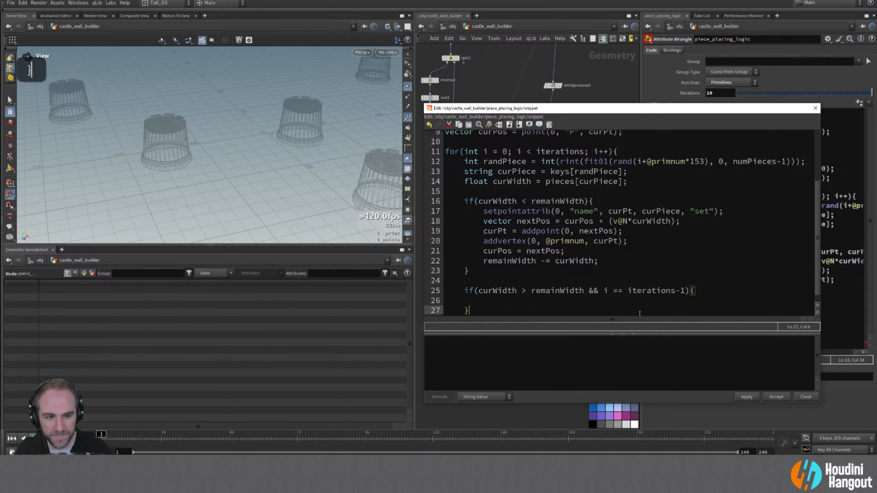
pyautogui.click(745, 397)
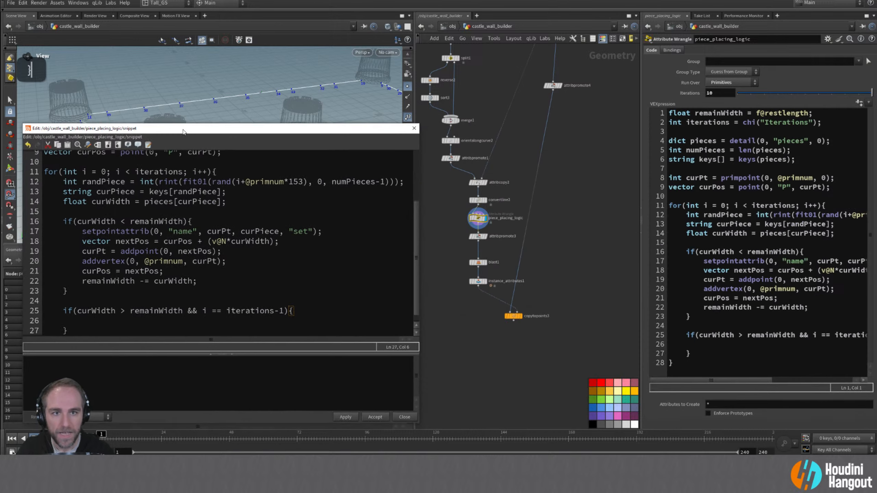
# - Select create_piece_dict and examine the name and width attributes of the wall pieces in the geometry spreadsheet
pyautogui.moveTo(584, 107); pyautogui.dragTo(204, 137)
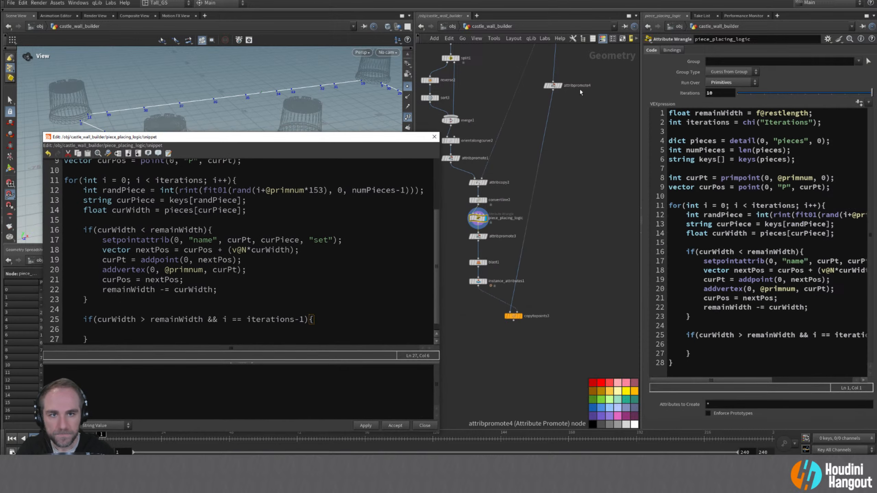
pyautogui.moveTo(581, 93); pyautogui.dragTo(580, 198, button='middle')
pyautogui.click(559, 79)
pyautogui.moveTo(301, 141); pyautogui.dragTo(721, 101)
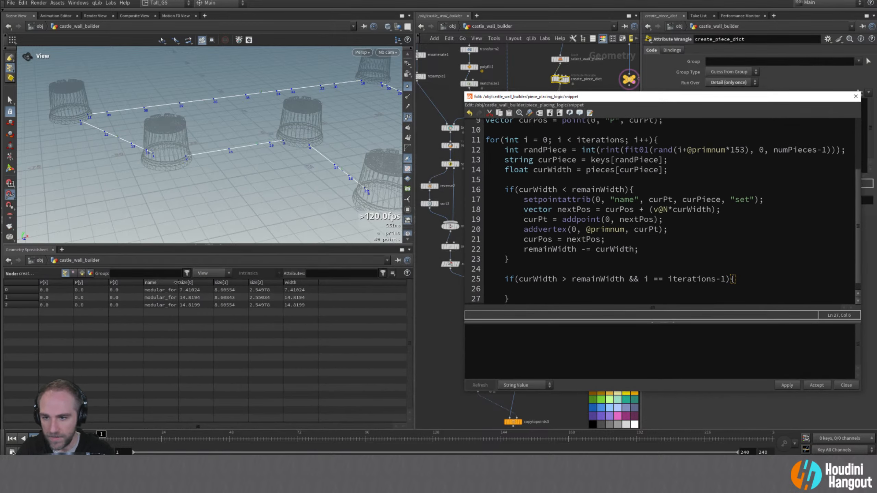
pyautogui.moveTo(177, 282)
pyautogui.mouseDown()
pyautogui.moveTo(287, 282)
pyautogui.moveTo(178, 281)
pyautogui.mouseUp()
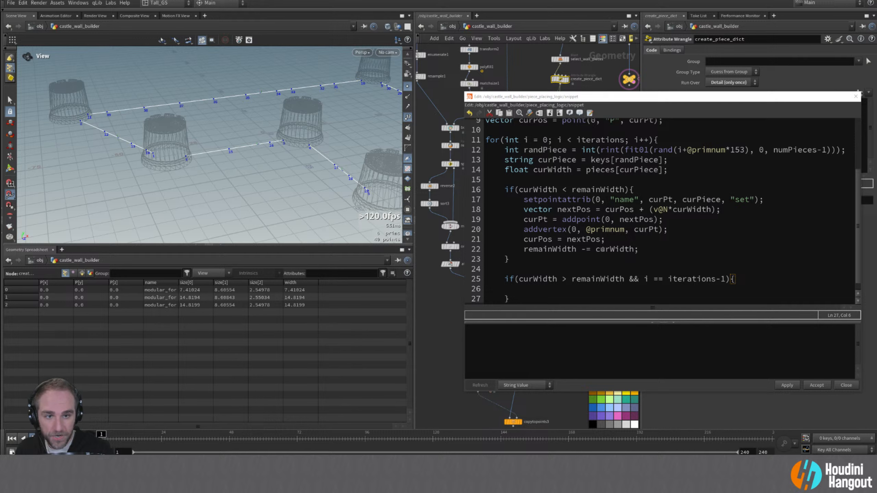
# - Inside the second if block, add the indented line curPiece = keys[0];
pyautogui.click(562, 288)
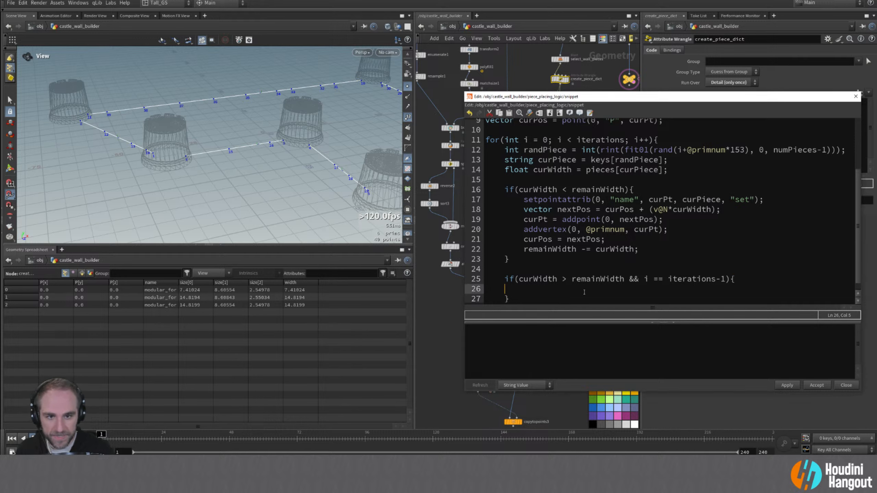
pyautogui.press('Tab')
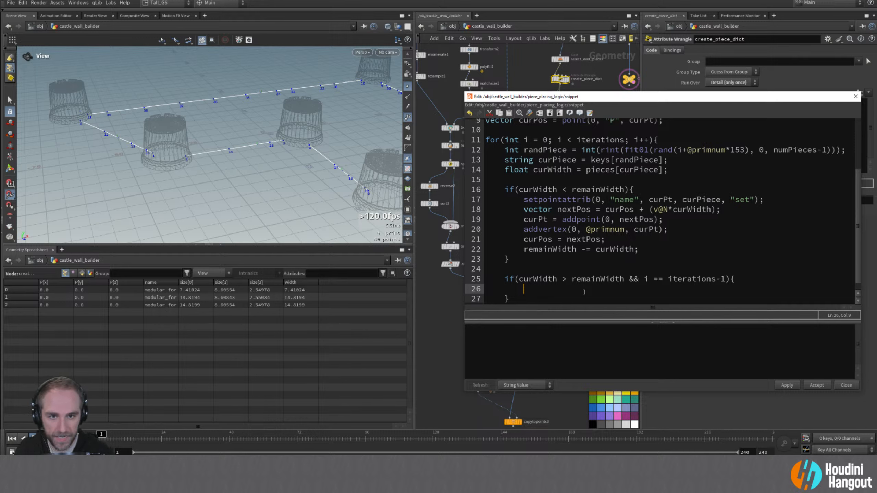
pyautogui.write('curPie')
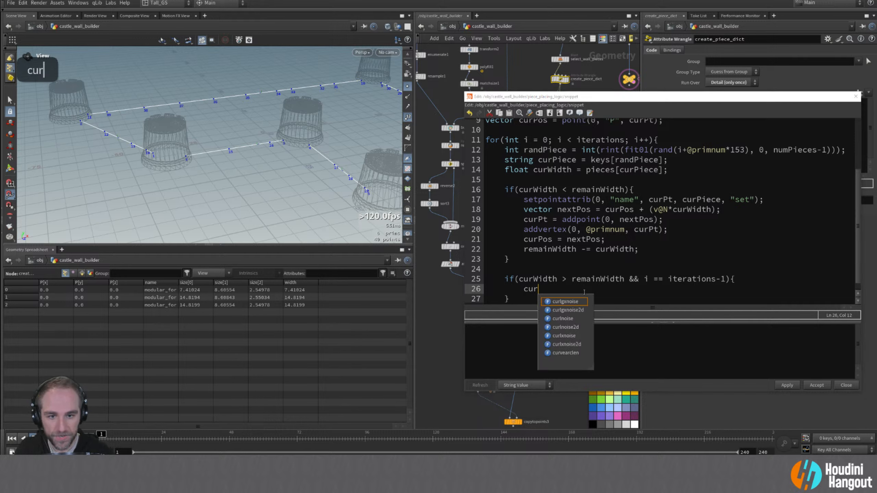
pyautogui.write('= ')
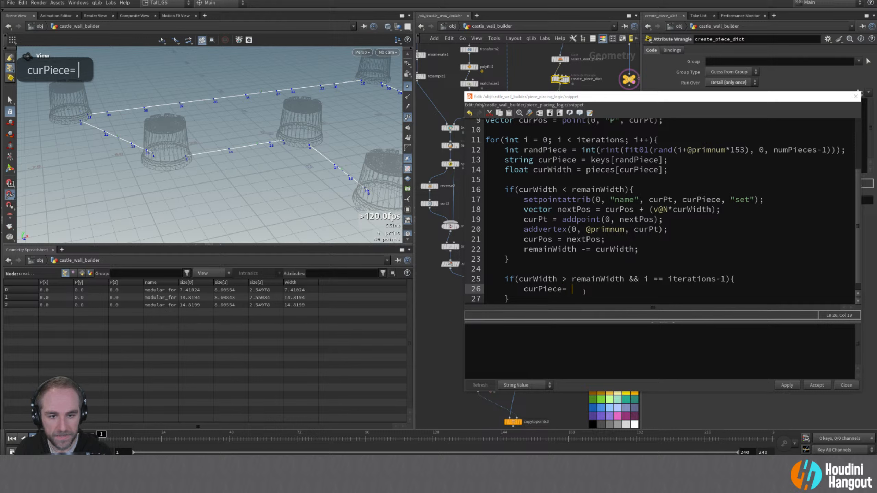
pyautogui.write('key')
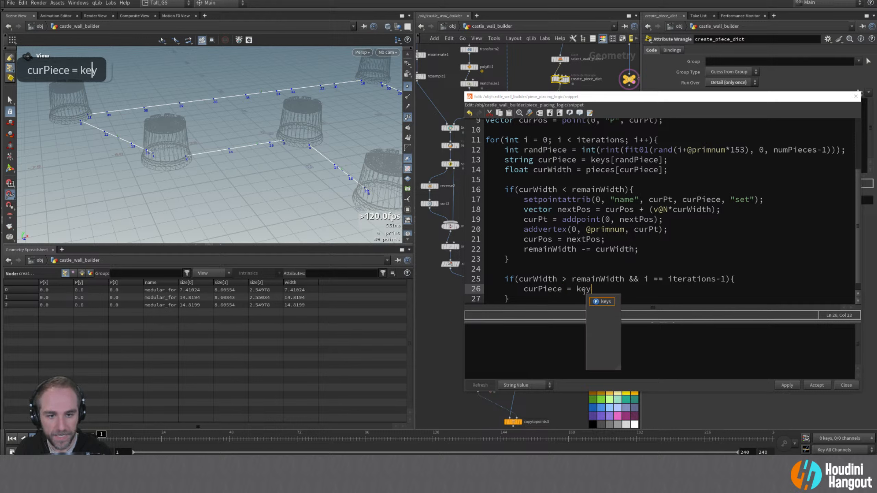
pyautogui.write('s[0]')
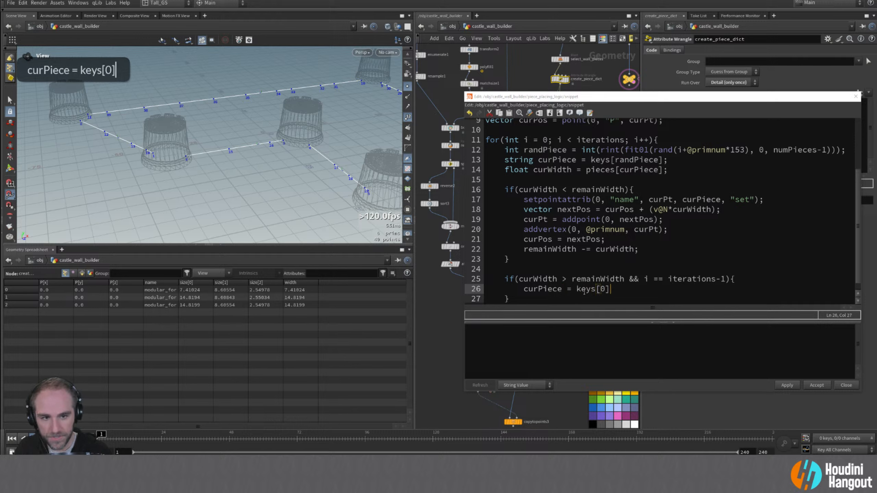
pyautogui.write(';')
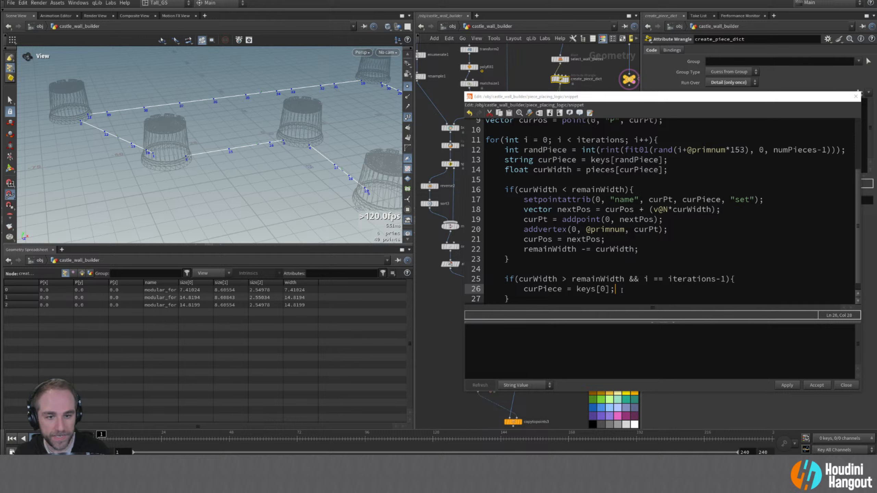
# - Copy the setpointattrib name line from the first if block to below curPiece = keys[0]; in the second, and apply the code
pyautogui.press('Return')
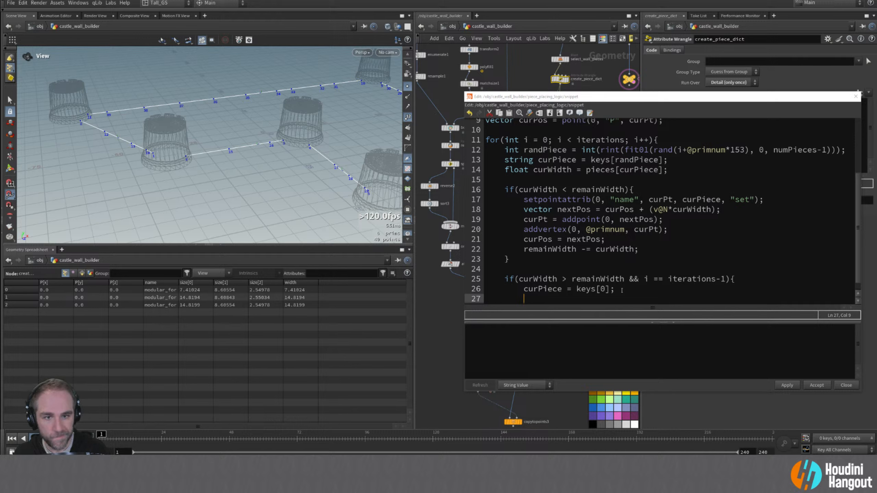
pyautogui.moveTo(524, 200); pyautogui.dragTo(767, 202)
pyautogui.scroll(-1, 761, 216)
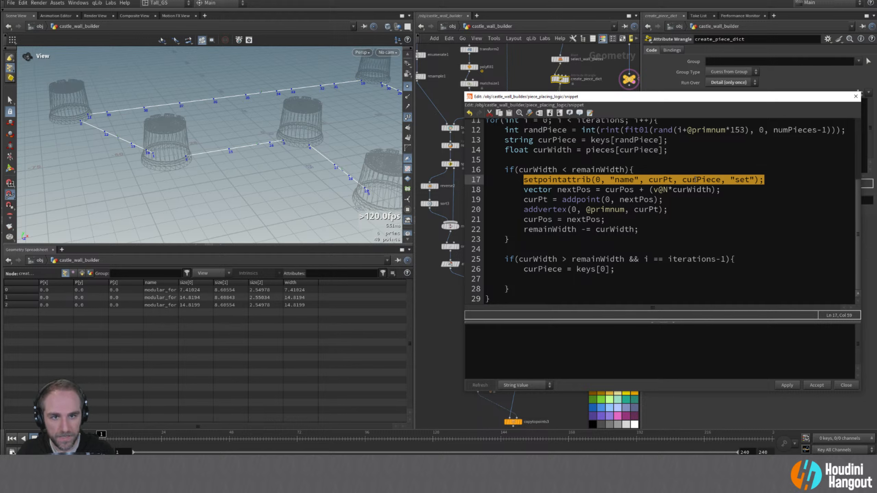
pyautogui.hotkey('ctrl', 'c')
pyautogui.doubleClick(536, 280)
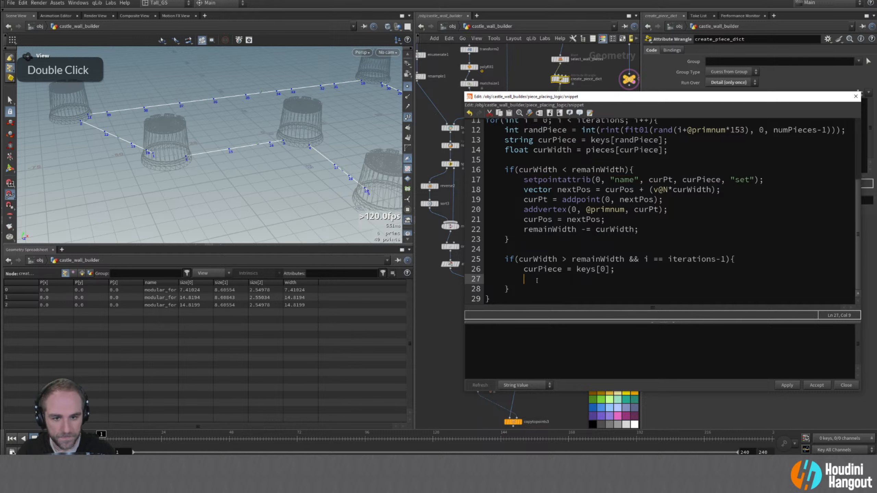
pyautogui.hotkey('ctrl', 'v')
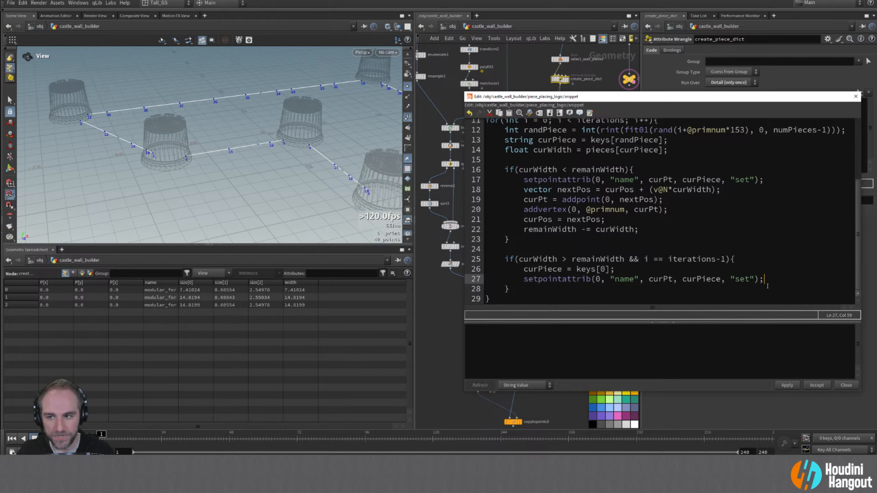
pyautogui.click(786, 386)
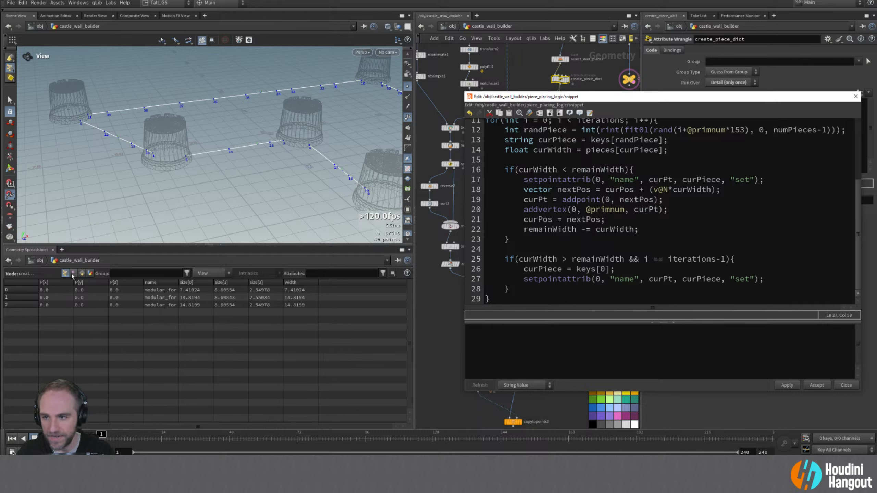
# - Select piece_placing_logic and examine the full piece names assigned to its points in the geometry spreadsheet
pyautogui.moveTo(537, 96); pyautogui.dragTo(466, 79)
pyautogui.click(477, 324)
pyautogui.scroll(-7, 103, 345)
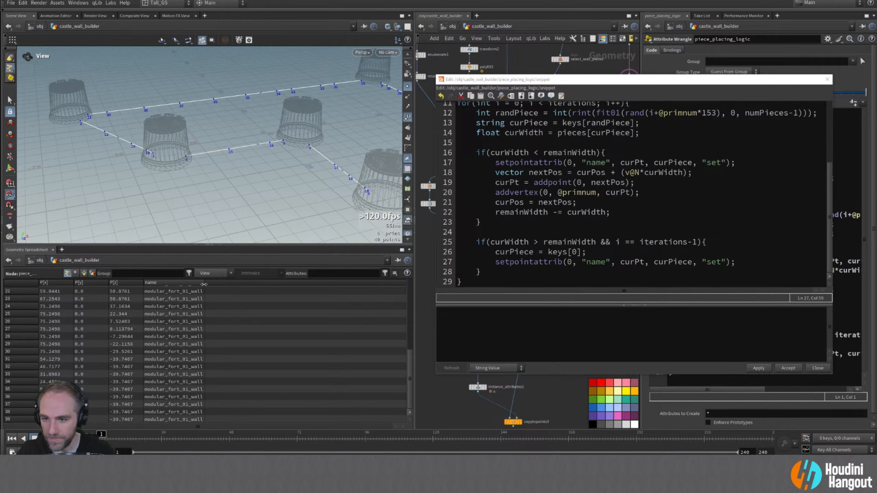
pyautogui.moveTo(178, 282); pyautogui.dragTo(262, 288)
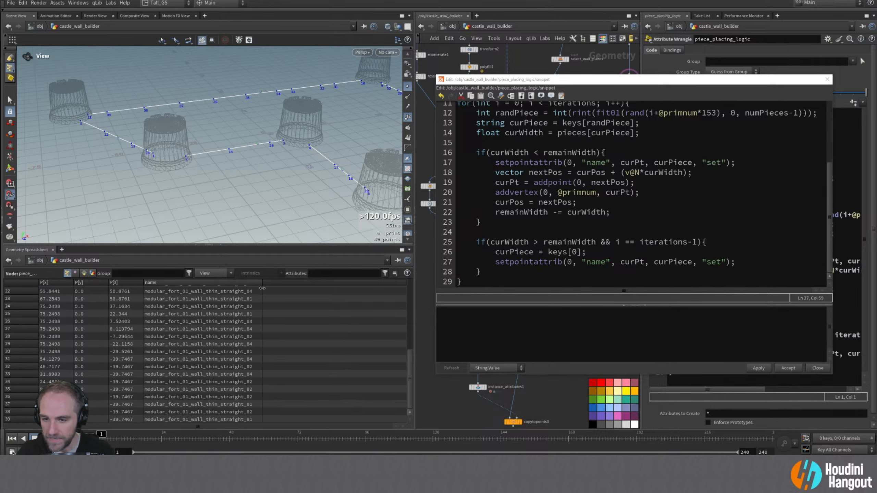
# - Select create_piece_dict and compare its detail pieces dictionary with the point name and width attributes
pyautogui.moveTo(493, 82); pyautogui.dragTo(491, 316)
pyautogui.click(560, 79)
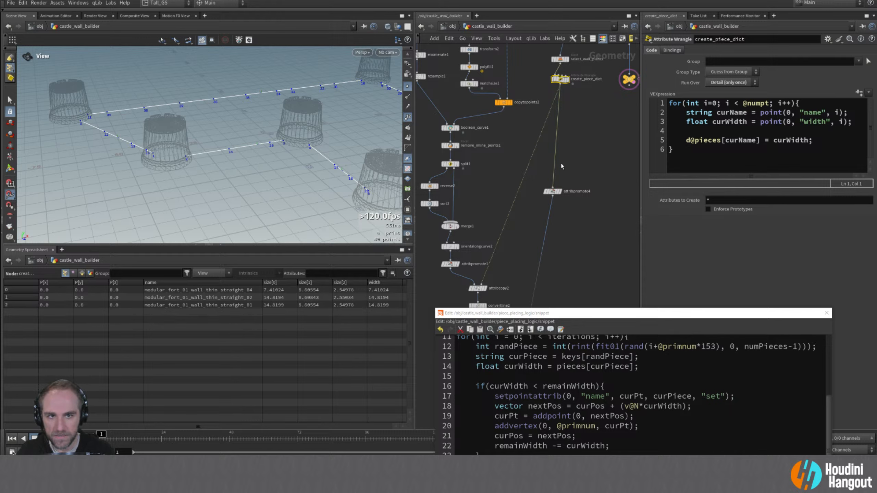
pyautogui.moveTo(521, 226); pyautogui.dragTo(507, 251, button='middle')
pyautogui.click(90, 273)
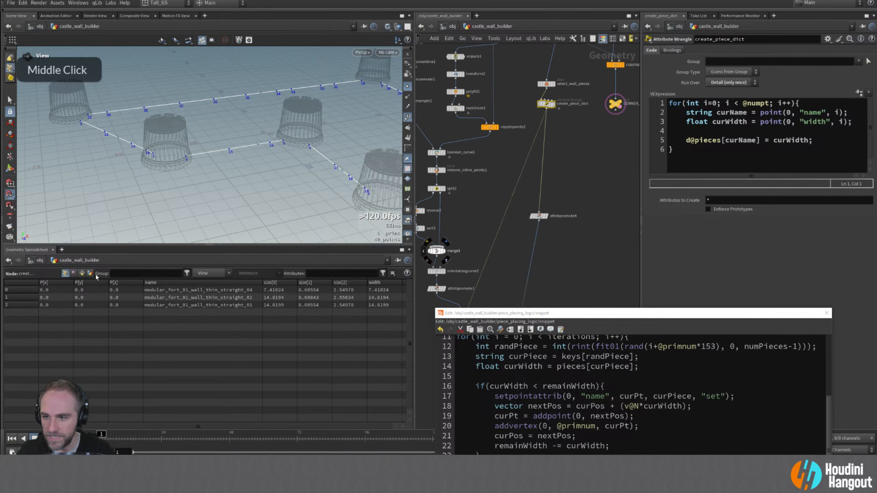
pyautogui.moveTo(74, 290); pyautogui.dragTo(321, 301)
pyautogui.click(66, 273)
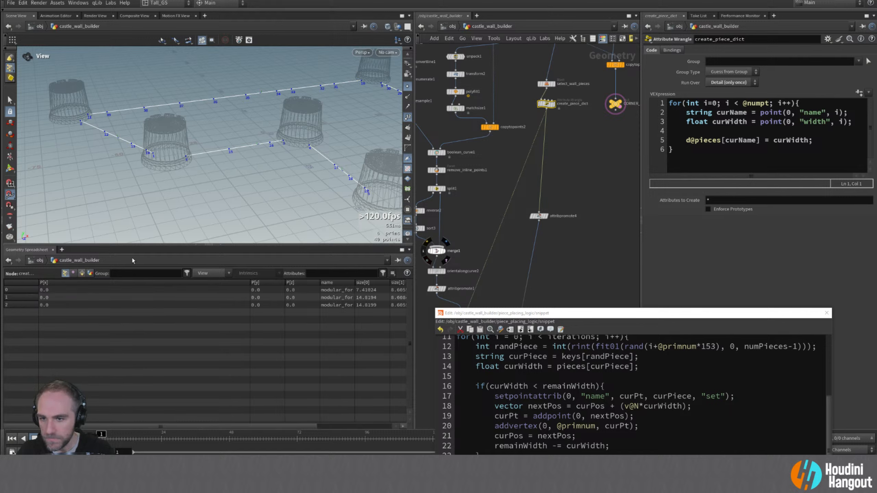
pyautogui.moveTo(250, 282); pyautogui.dragTo(53, 282)
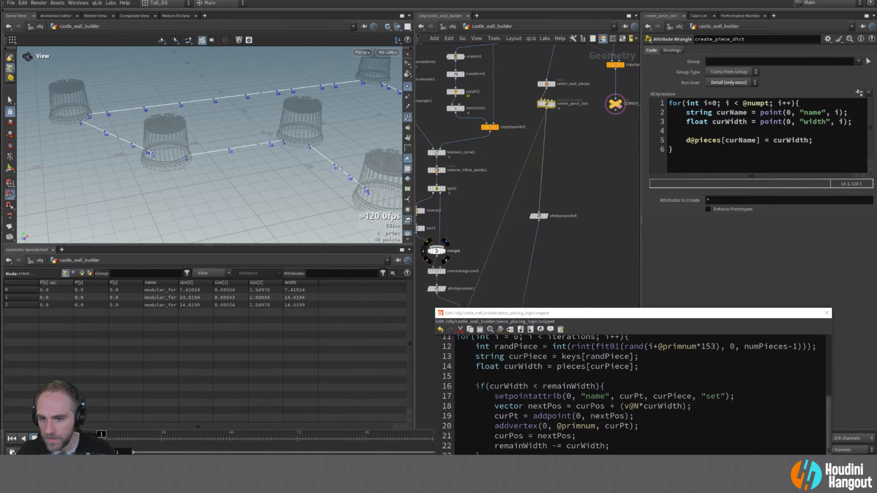
pyautogui.moveTo(177, 282)
pyautogui.mouseDown()
pyautogui.moveTo(199, 282)
pyautogui.moveTo(178, 282)
pyautogui.mouseUp()
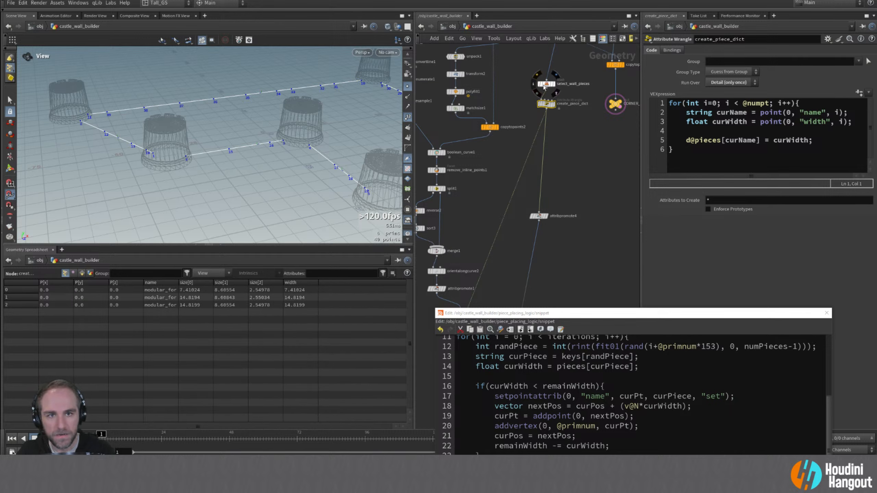
# - Trace the wall piece order through select_wall_pieces, sort1 and create_piece_dict, comparing their name and width attributes
pyautogui.click(545, 84)
pyautogui.moveTo(545, 86); pyautogui.dragTo(540, 161, button='middle')
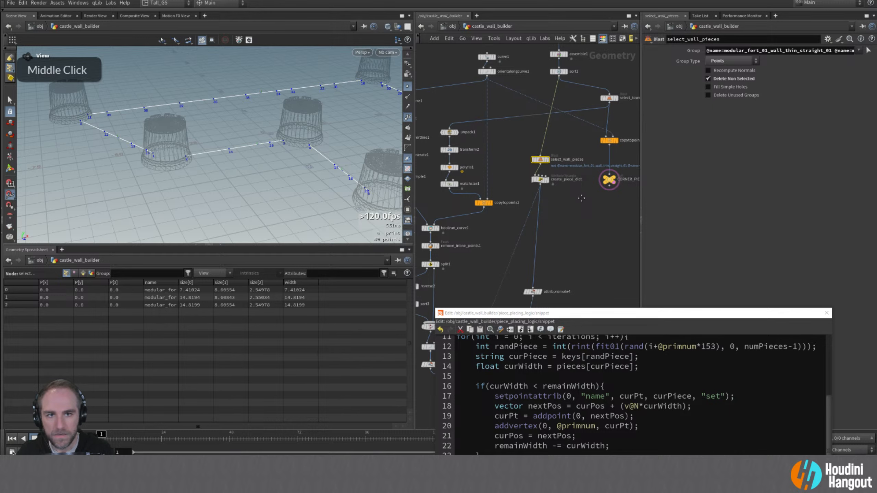
pyautogui.click(559, 73)
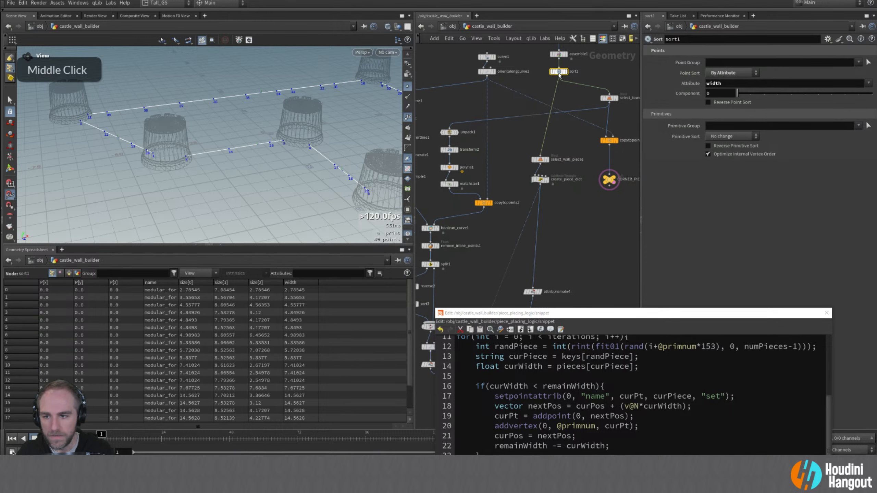
pyautogui.click(540, 160)
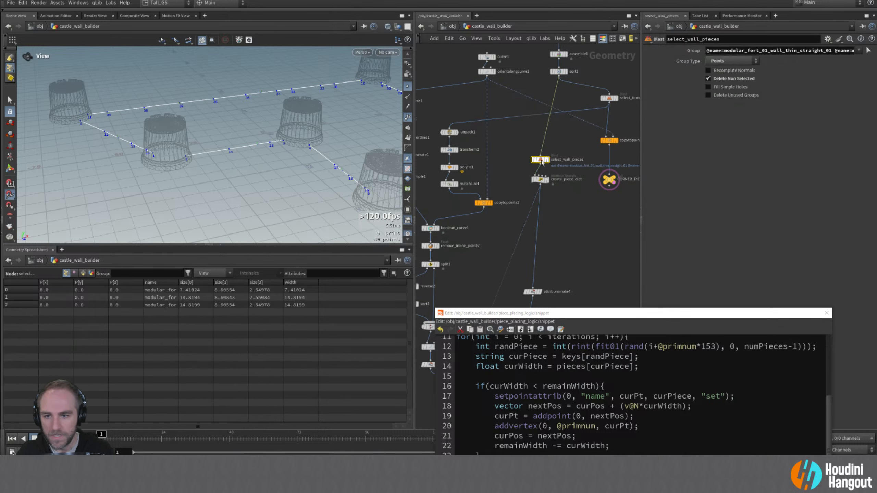
pyautogui.click(540, 181)
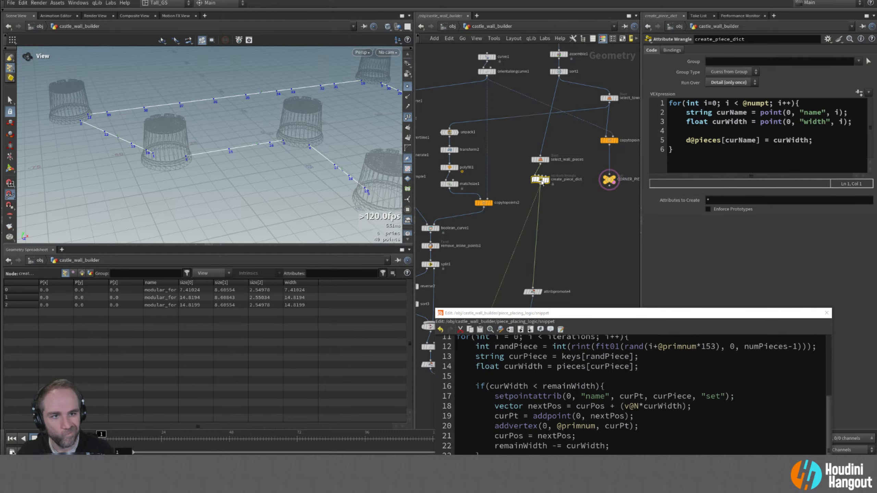
pyautogui.moveTo(542, 182)
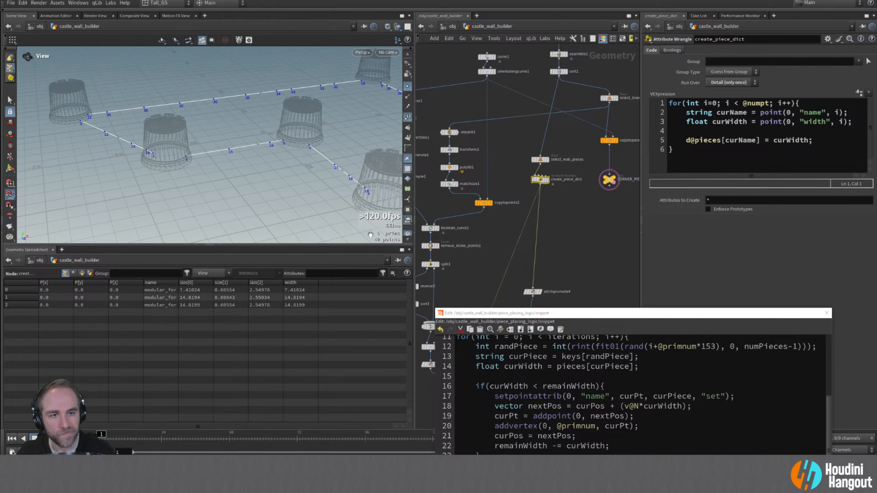
pyautogui.moveTo(178, 282); pyautogui.dragTo(262, 286)
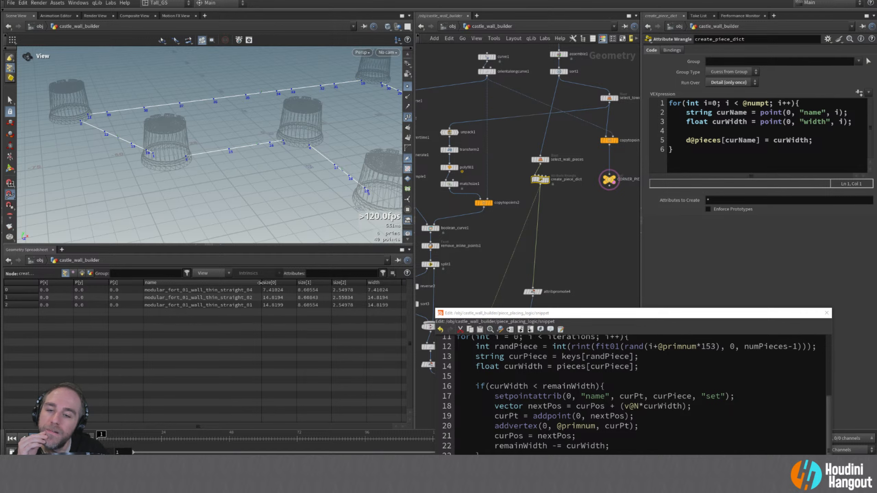
pyautogui.moveTo(260, 287); pyautogui.dragTo(166, 289)
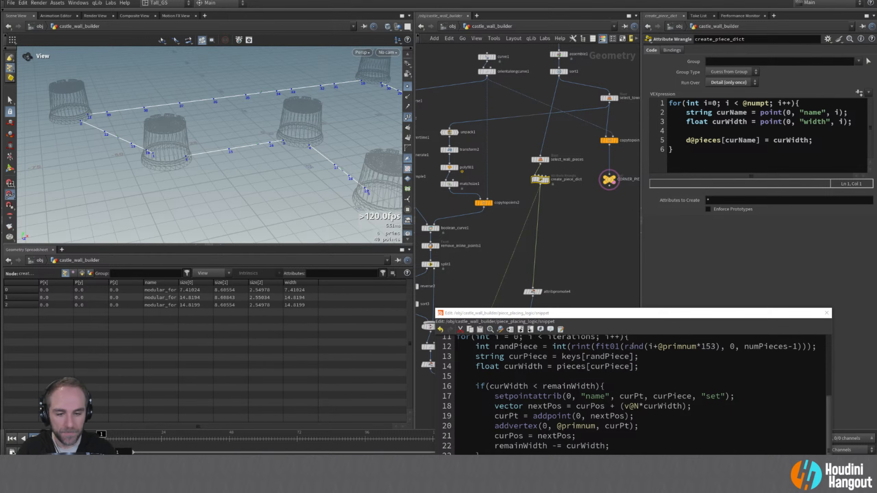
# - Replace the index 0 in the second if block's curPiece assignment with numPieces-1 and apply the code
pyautogui.moveTo(620, 314); pyautogui.dragTo(600, 123)
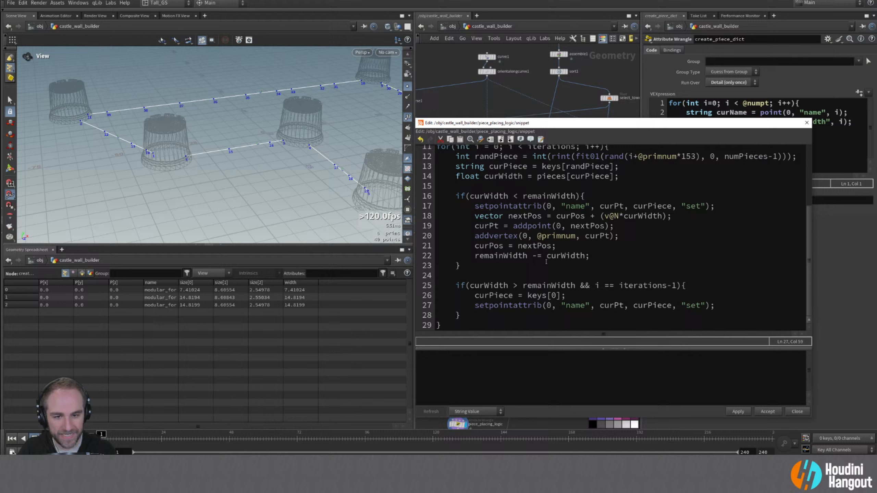
pyautogui.click(555, 299)
pyautogui.scroll(4, 601, 229)
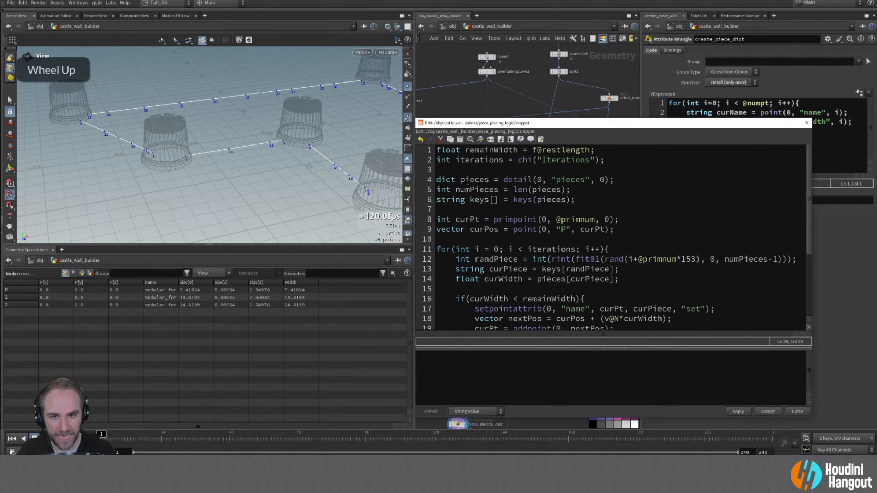
pyautogui.scroll(-4, 545, 242)
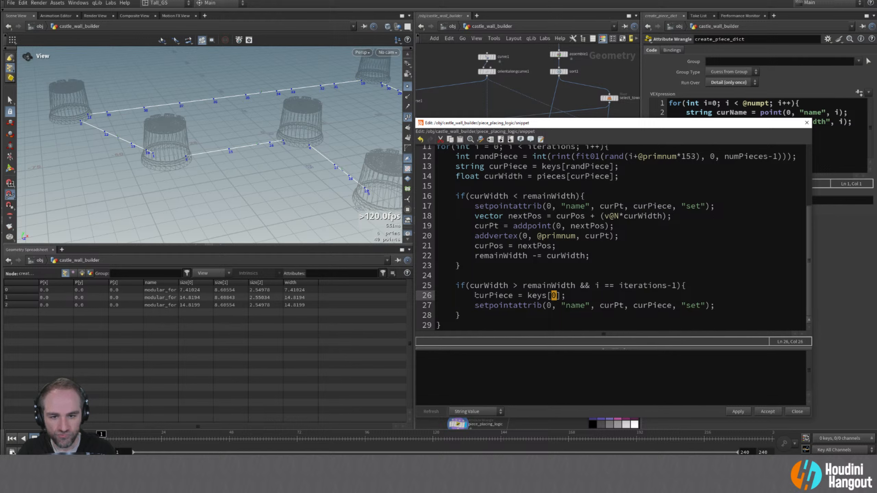
pyautogui.write('numpieces')
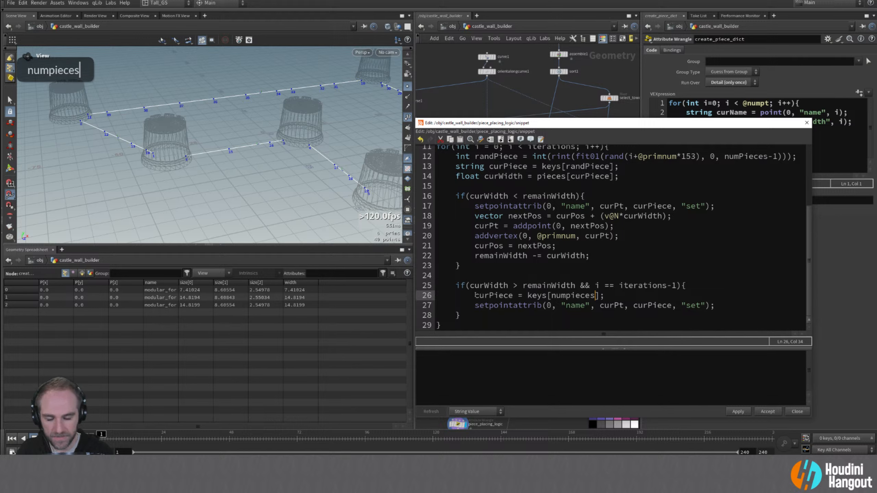
pyautogui.write('-1')
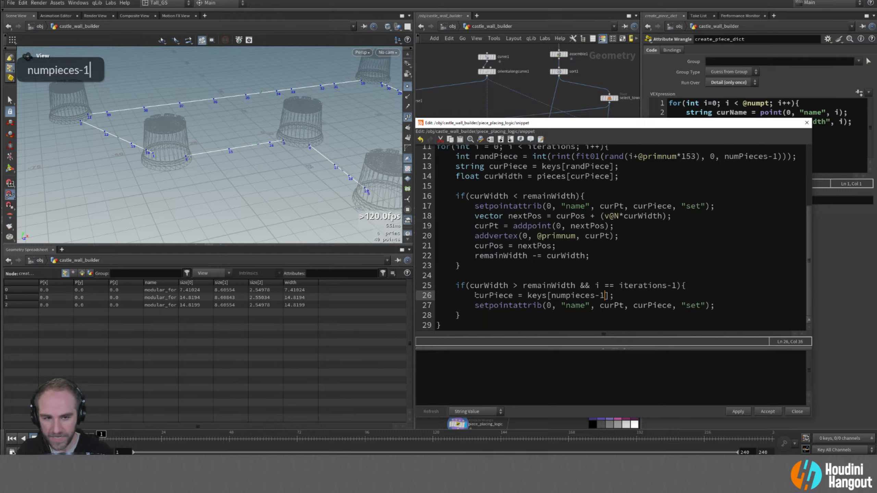
pyautogui.click(741, 413)
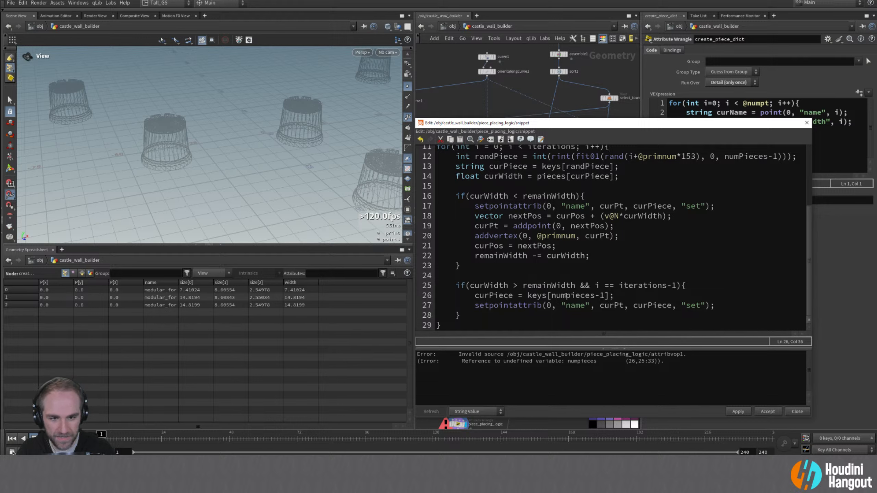
pyautogui.click(567, 296)
pyautogui.write('P')
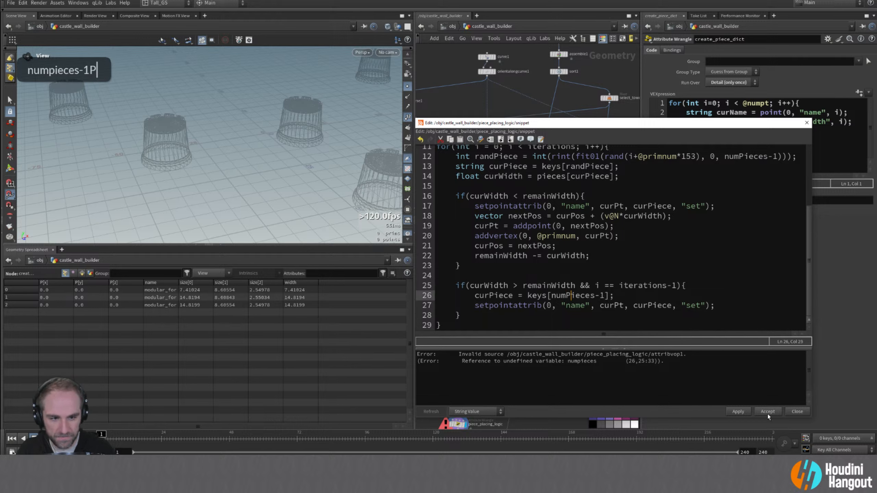
pyautogui.click(738, 412)
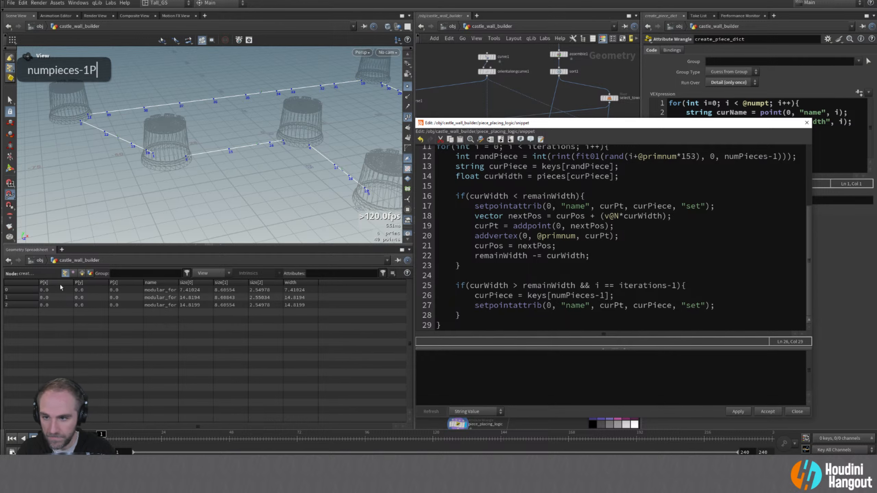
# - Reselect piece_placing_logic and check the name values of its last points in the geometry spreadsheet
pyautogui.moveTo(545, 124); pyautogui.dragTo(663, 300)
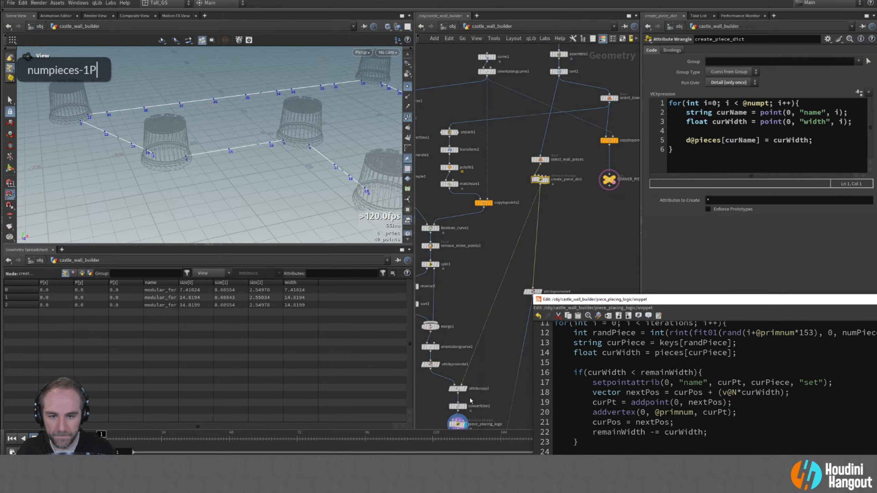
pyautogui.click(457, 424)
pyautogui.scroll(-7, 202, 340)
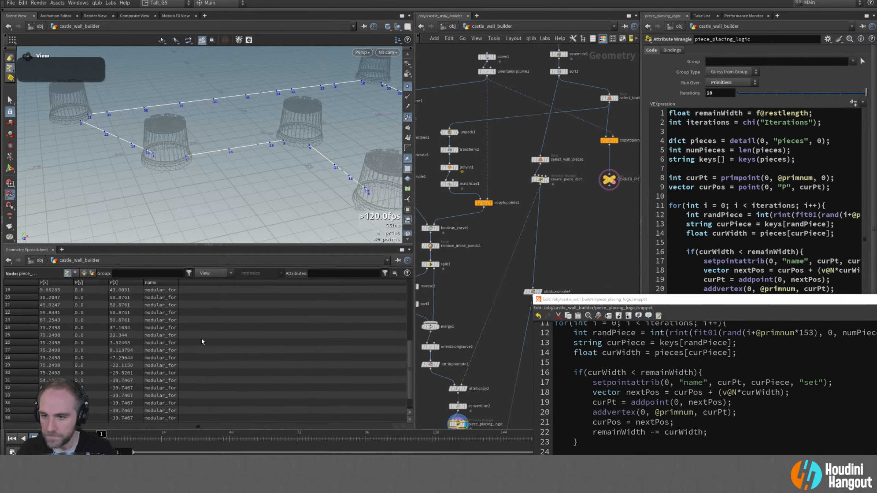
pyautogui.moveTo(177, 282)
pyautogui.mouseDown()
pyautogui.moveTo(294, 282)
pyautogui.moveTo(178, 282)
pyautogui.mouseUp()
# - Turn off the N visualizer on piece_placing_logic and display the name attribute with a Marker visualizer
pyautogui.moveTo(480, 408); pyautogui.dragTo(491, 283, button='middle')
pyautogui.middleClick(466, 299)
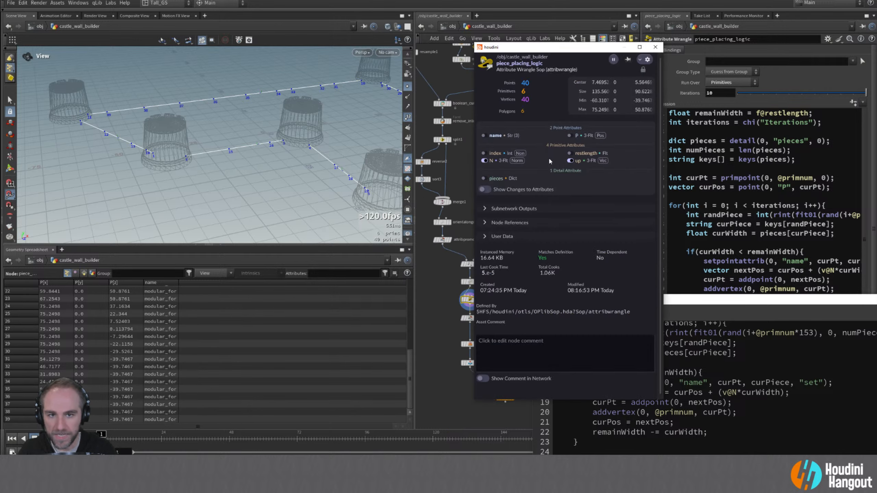
pyautogui.click(484, 160)
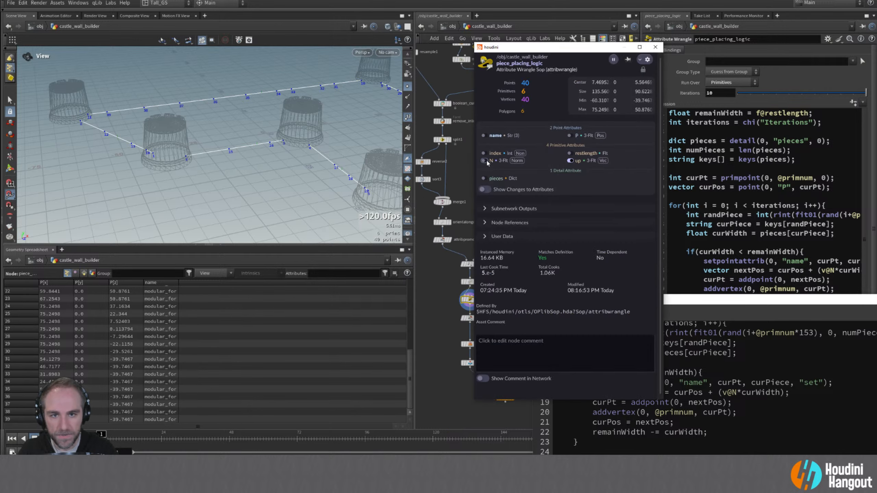
pyautogui.click(483, 135)
pyautogui.keyDown('ctrl'); pyautogui.click(483, 135); pyautogui.keyUp('ctrl')
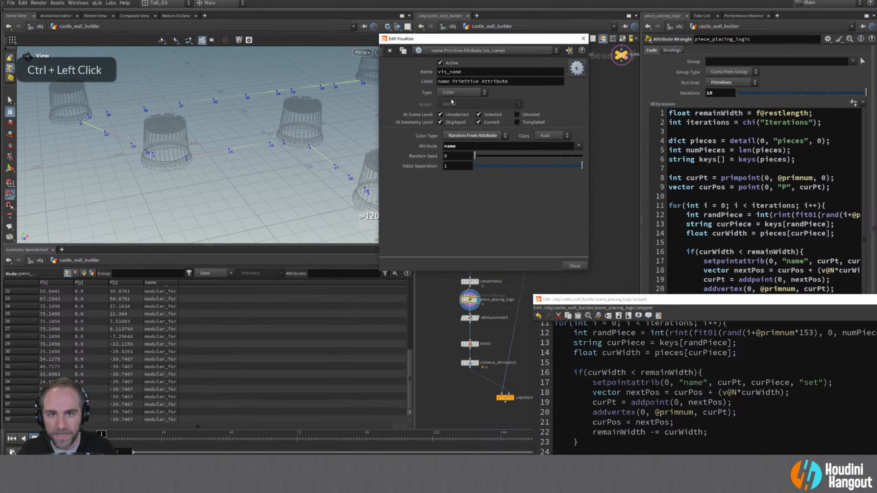
pyautogui.click(463, 92)
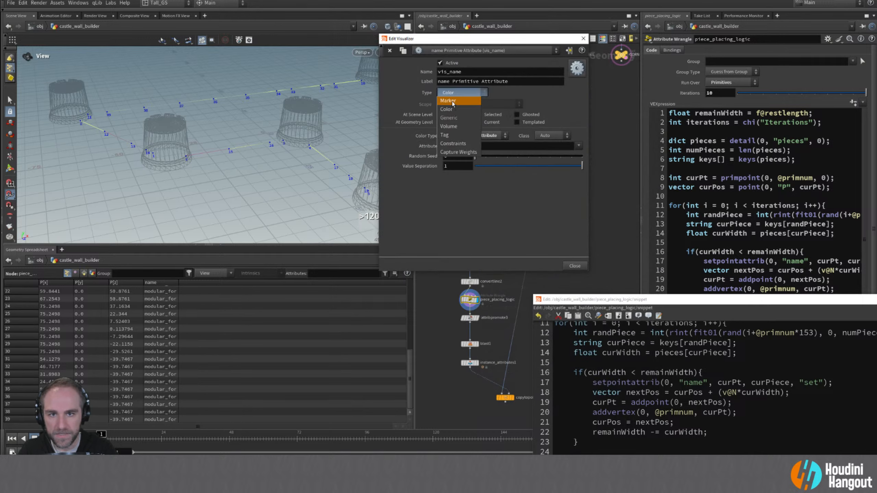
pyautogui.click(461, 100)
pyautogui.click(584, 39)
# - Inspect the piece name markers along the wall segments, especially at the segment ends beside the towers
pyautogui.keyDown('alt'); pyautogui.moveTo(310, 145); pyautogui.dragTo(357, 137, button='right'); pyautogui.keyUp('alt')
pyautogui.keyDown('alt'); pyautogui.moveTo(240, 163); pyautogui.dragTo(285, 144, button='right'); pyautogui.keyUp('alt')
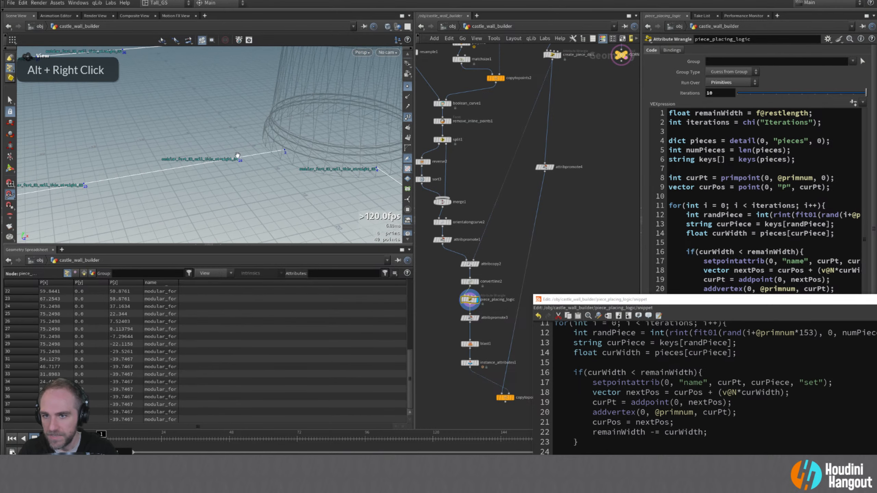
pyautogui.moveTo(363, 165)
pyautogui.keyDown('alt'); pyautogui.mouseDown(button='middle')
pyautogui.moveTo(318, 158)
pyautogui.moveTo(221, 112)
pyautogui.mouseUp(button='middle'); pyautogui.keyUp('alt')
pyautogui.keyDown('alt'); pyautogui.moveTo(257, 133); pyautogui.dragTo(294, 121, button='right'); pyautogui.keyUp('alt')
pyautogui.keyDown('alt'); pyautogui.moveTo(319, 145); pyautogui.dragTo(263, 118, button='middle'); pyautogui.keyUp('alt')
pyautogui.keyDown('alt'); pyautogui.moveTo(337, 201); pyautogui.dragTo(247, 206, button='right'); pyautogui.keyUp('alt')
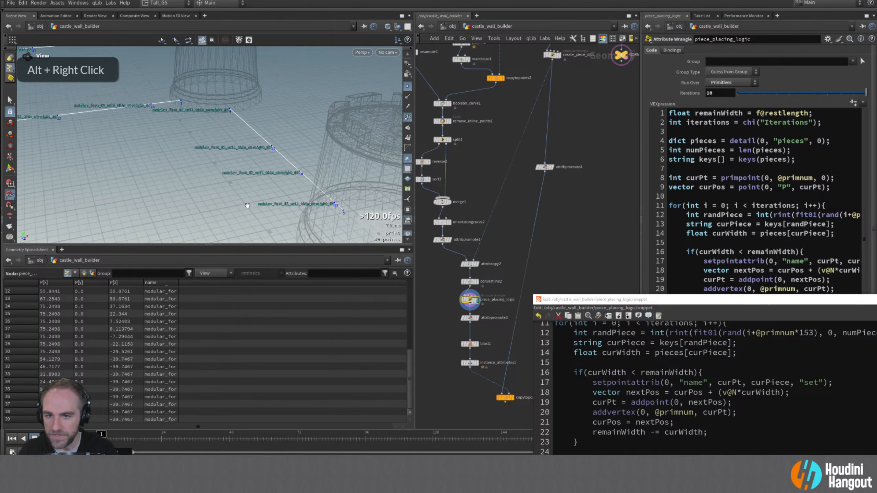
# - Turn off the name attribute visualizer on piece_placing_logic after checking the piece name markers around the whole castle outline
pyautogui.keyDown('alt'); pyautogui.moveTo(247, 193); pyautogui.dragTo(178, 122, button='middle'); pyautogui.keyUp('alt')
pyautogui.keyDown('alt'); pyautogui.moveTo(178, 122); pyautogui.dragTo(162, 129, button='right'); pyautogui.keyUp('alt')
pyautogui.keyDown('alt'); pyautogui.moveTo(183, 133); pyautogui.dragTo(101, 179, button='middle'); pyautogui.keyUp('alt')
pyautogui.keyDown('alt'); pyautogui.moveTo(242, 156); pyautogui.dragTo(204, 164, button='middle'); pyautogui.keyUp('alt')
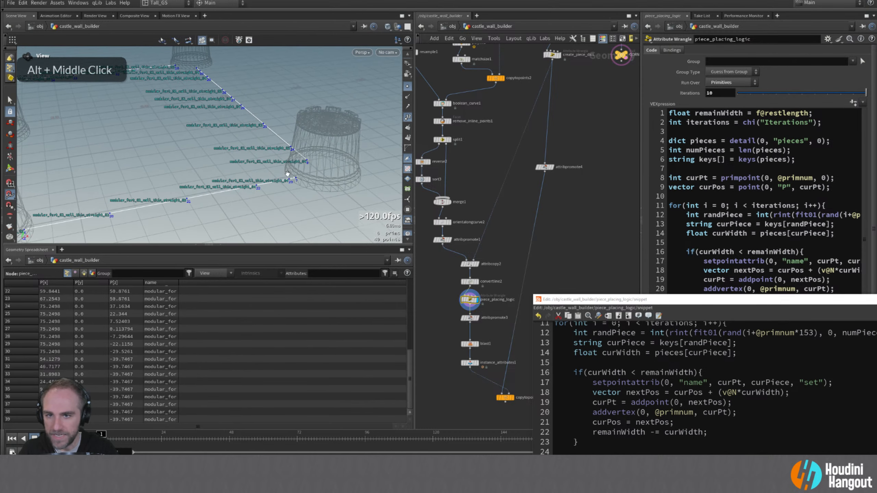
pyautogui.keyDown('alt'); pyautogui.moveTo(245, 129); pyautogui.dragTo(293, 179, button='middle'); pyautogui.keyUp('alt')
pyautogui.keyDown('alt'); pyautogui.moveTo(234, 115); pyautogui.dragTo(255, 131, button='middle'); pyautogui.keyUp('alt')
pyautogui.keyDown('alt'); pyautogui.moveTo(255, 131); pyautogui.dragTo(221, 135, button='right'); pyautogui.keyUp('alt')
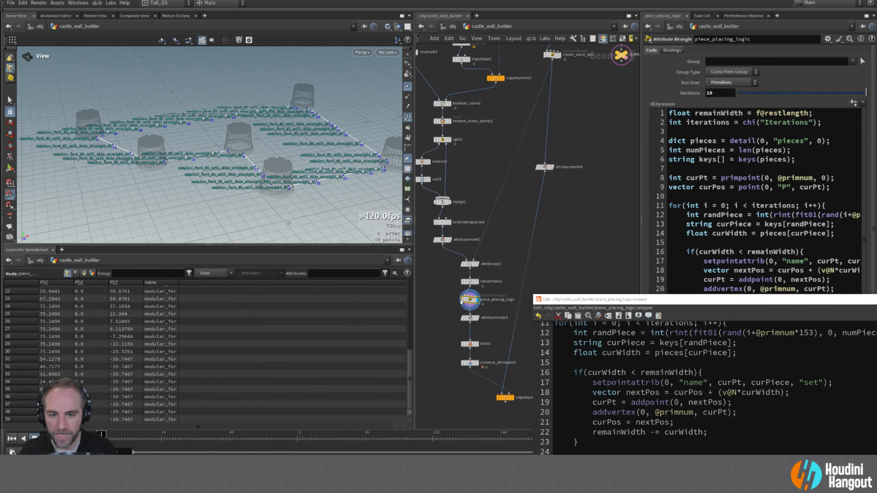
pyautogui.middleClick(470, 299)
pyautogui.click(484, 135)
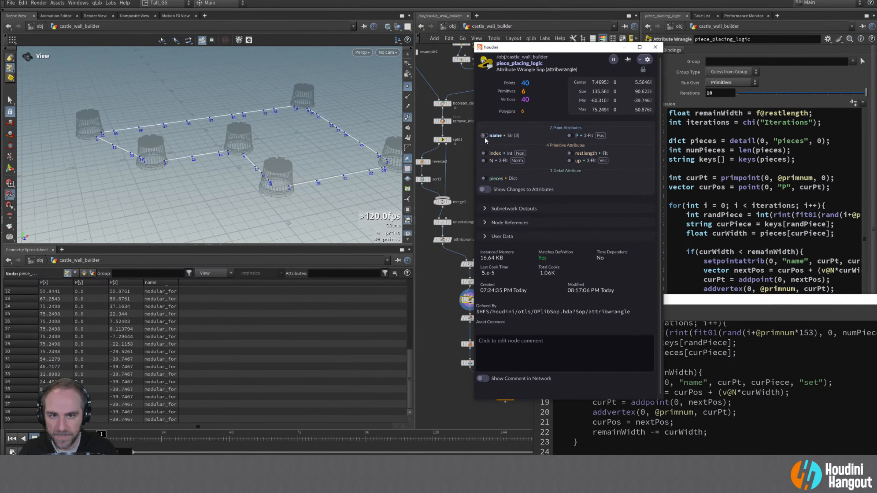
pyautogui.click(655, 47)
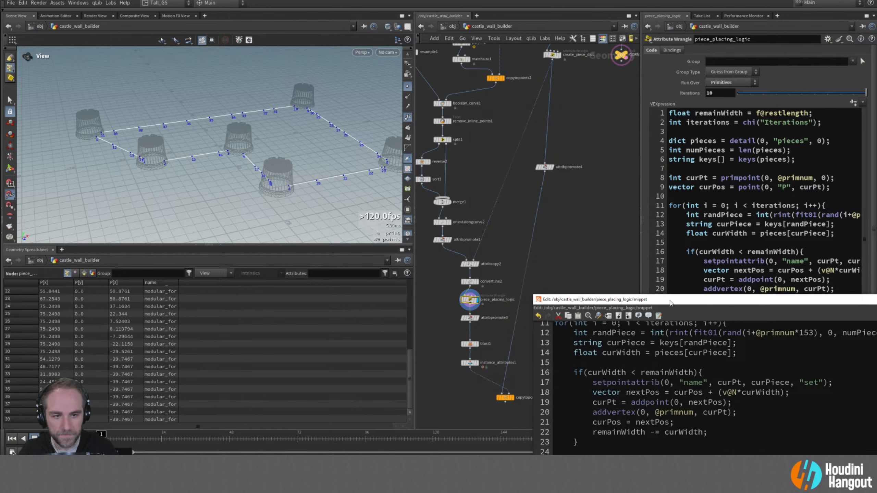
# - Accept the wrangle code, closing its external editor, and display the copytopoints3 node
pyautogui.moveTo(670, 304); pyautogui.dragTo(580, 163)
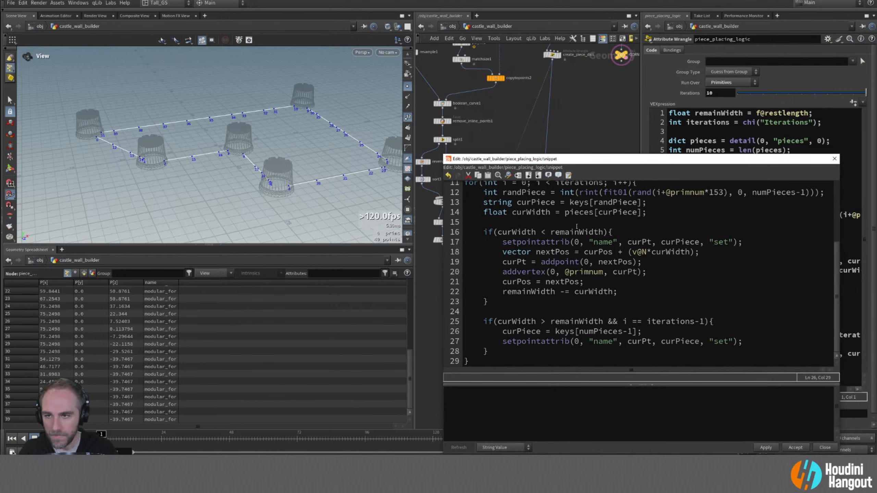
pyautogui.click(795, 447)
pyautogui.click(512, 397)
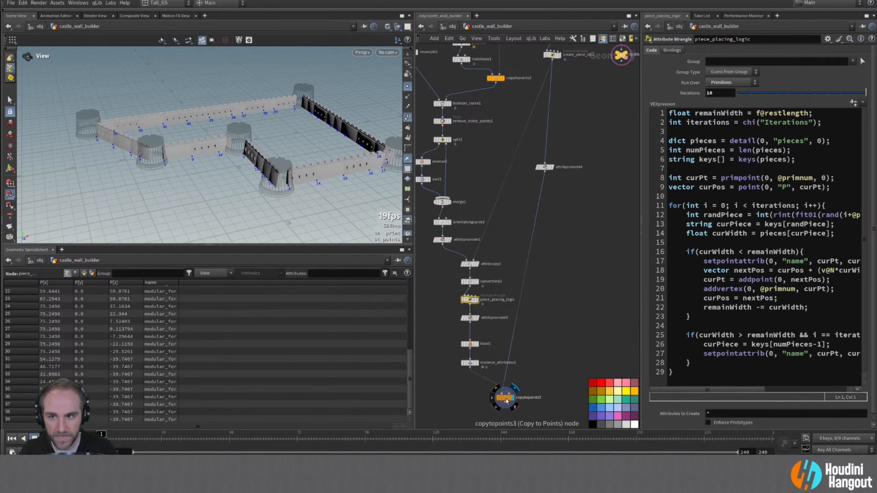
pyautogui.click(505, 397)
# - Examine the copied wall pieces from several angles, checking how they meet the tower guides at each corner
pyautogui.keyDown('alt'); pyautogui.moveTo(167, 155); pyautogui.dragTo(183, 159); pyautogui.keyUp('alt')
pyautogui.keyDown('alt'); pyautogui.moveTo(182, 159); pyautogui.dragTo(193, 163, button='middle'); pyautogui.keyUp('alt')
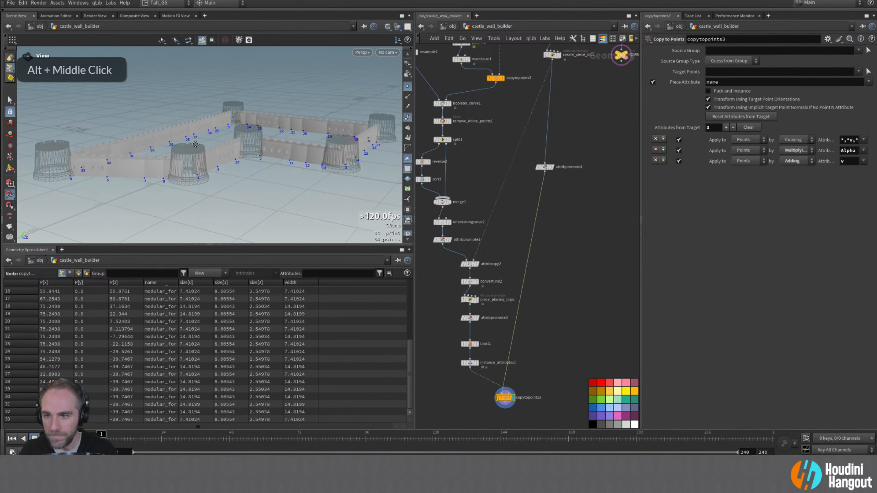
pyautogui.keyDown('alt'); pyautogui.moveTo(193, 163); pyautogui.dragTo(195, 167); pyautogui.keyUp('alt')
pyautogui.moveTo(195, 166)
pyautogui.keyDown('alt'); pyautogui.mouseDown(button='right')
pyautogui.moveTo(194, 149)
pyautogui.moveTo(183, 162)
pyautogui.mouseUp(button='right'); pyautogui.keyUp('alt')
pyautogui.keyDown('alt'); pyautogui.moveTo(183, 162); pyautogui.dragTo(190, 162); pyautogui.keyUp('alt')
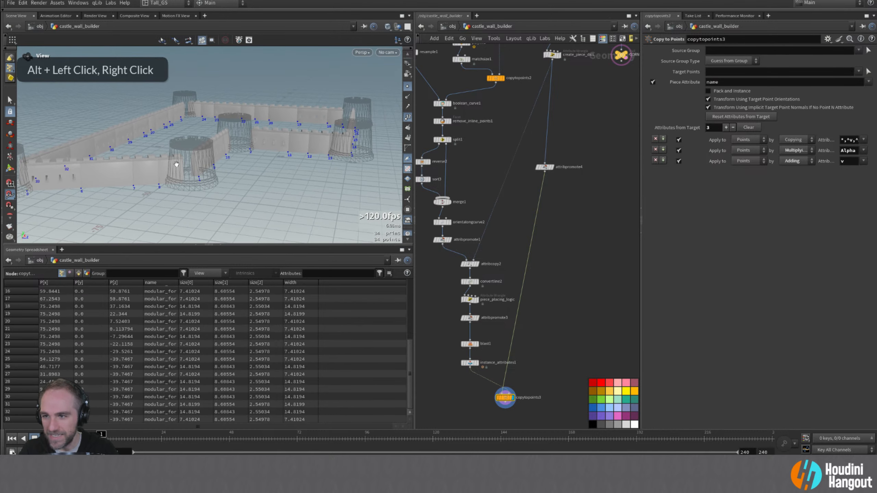
pyautogui.keyDown('alt'); pyautogui.moveTo(189, 162); pyautogui.dragTo(195, 164, button='middle'); pyautogui.keyUp('alt')
pyautogui.keyDown('alt'); pyautogui.moveTo(194, 164); pyautogui.dragTo(179, 167); pyautogui.keyUp('alt')
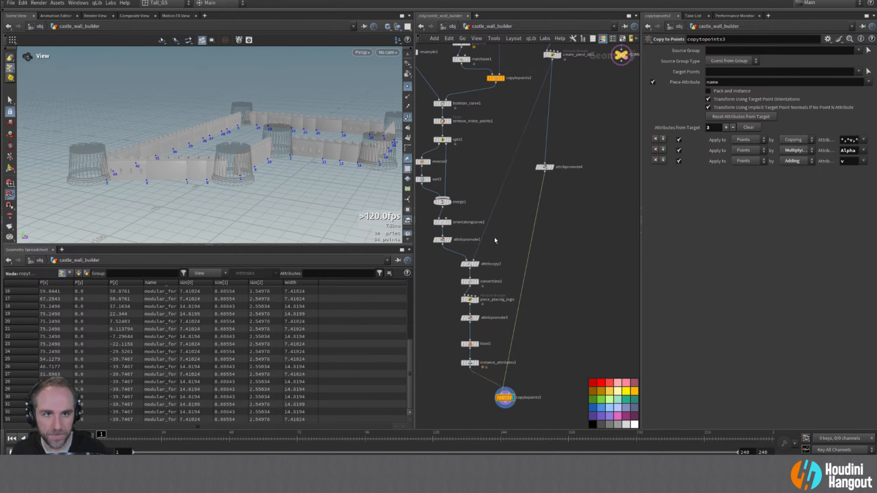
# - Merge the copytopoints3 walls with the CORNER_PIECES towers in a new displayed Merge node below both branches
pyautogui.moveTo(496, 241); pyautogui.dragTo(577, 270, button='right')
pyautogui.moveTo(576, 270); pyautogui.dragTo(531, 239, button='middle')
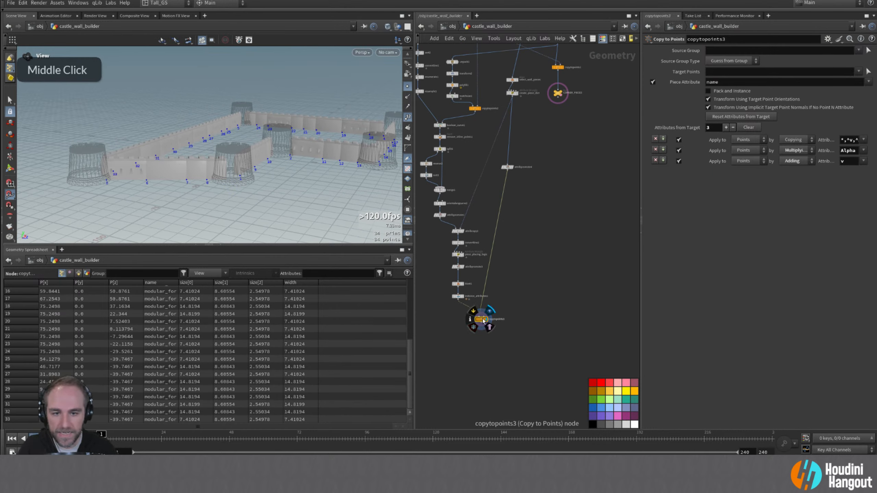
pyautogui.click(486, 332)
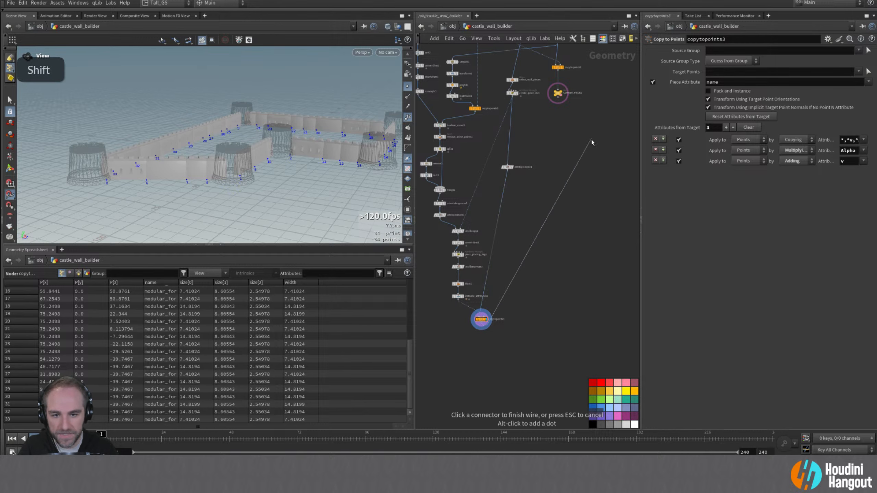
pyautogui.keyDown('shift'); pyautogui.click(558, 103); pyautogui.keyUp('shift')
pyautogui.keyDown('alt'); pyautogui.click(530, 386); pyautogui.keyUp('alt')
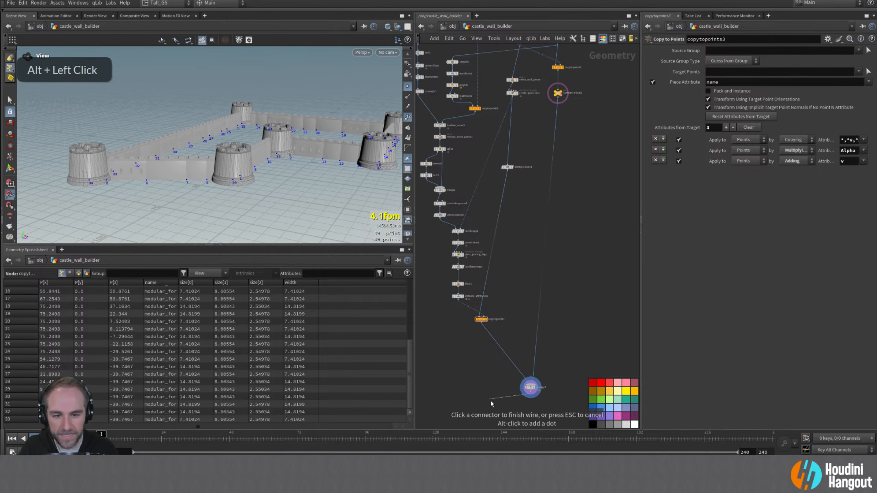
pyautogui.press('Escape')
pyautogui.moveTo(481, 389); pyautogui.dragTo(453, 339, button='middle')
pyautogui.moveTo(504, 338); pyautogui.dragTo(492, 329)
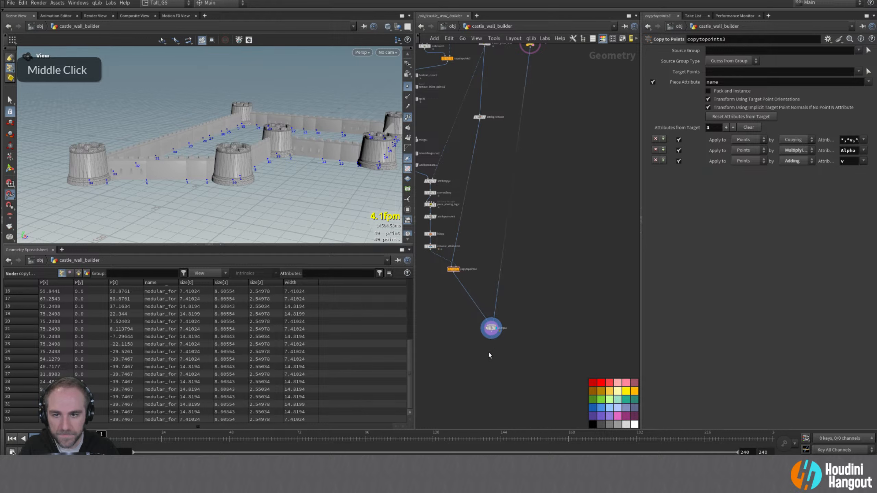
# - Review the node network and the merged castle walls with towers from several angles
pyautogui.keyDown('alt'); pyautogui.moveTo(455, 294); pyautogui.dragTo(470, 279, button='right'); pyautogui.keyUp('alt')
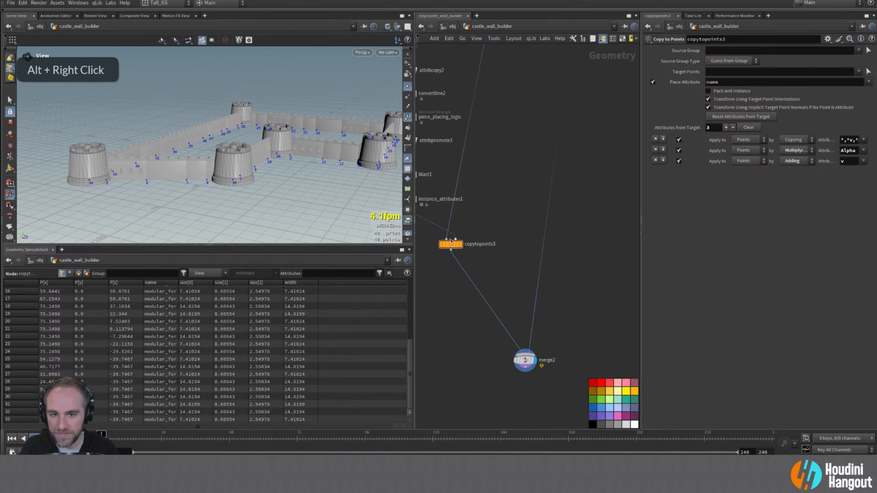
pyautogui.moveTo(429, 298); pyautogui.dragTo(481, 303, button='middle')
pyautogui.keyDown('alt'); pyautogui.moveTo(481, 302); pyautogui.dragTo(456, 289, button='right'); pyautogui.keyUp('alt')
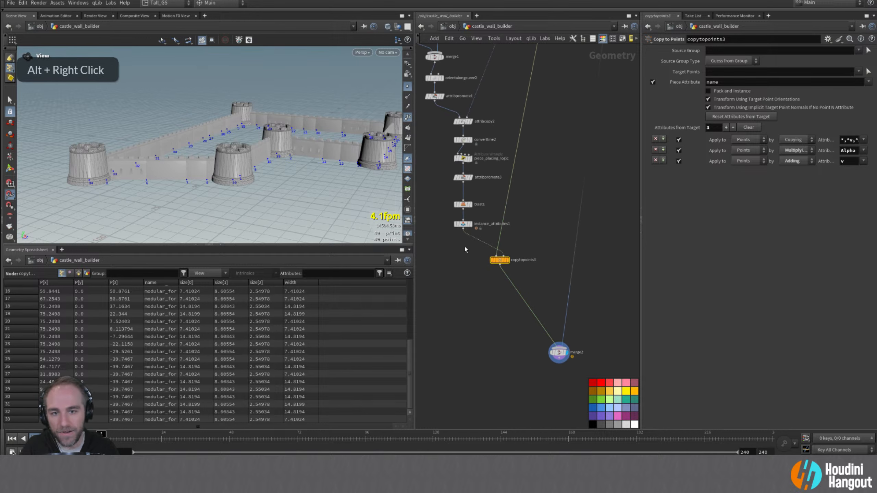
pyautogui.keyDown('alt'); pyautogui.moveTo(464, 247); pyautogui.dragTo(445, 248, button='right'); pyautogui.keyUp('alt')
pyautogui.keyDown('alt'); pyautogui.moveTo(502, 216); pyautogui.dragTo(500, 246, button='middle'); pyautogui.keyUp('alt')
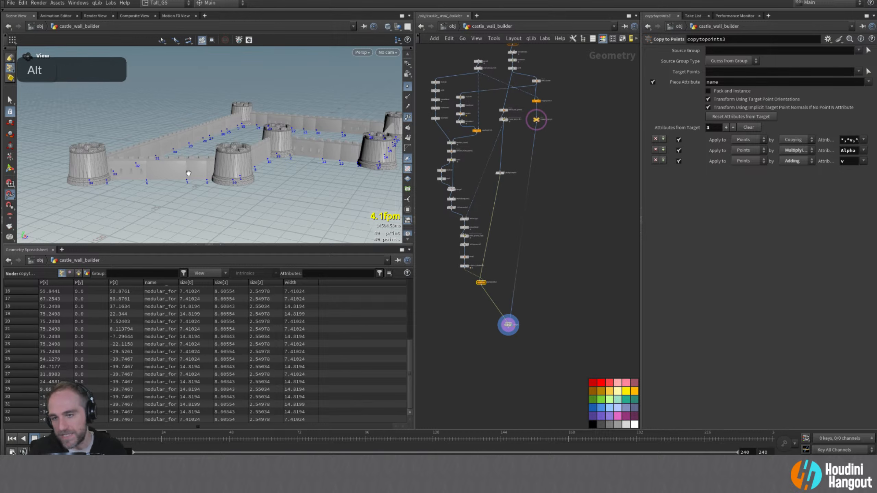
pyautogui.keyDown('alt'); pyautogui.moveTo(188, 173); pyautogui.dragTo(192, 153); pyautogui.keyUp('alt')
pyautogui.keyDown('alt'); pyautogui.moveTo(192, 153); pyautogui.dragTo(135, 171, button='right'); pyautogui.keyUp('alt')
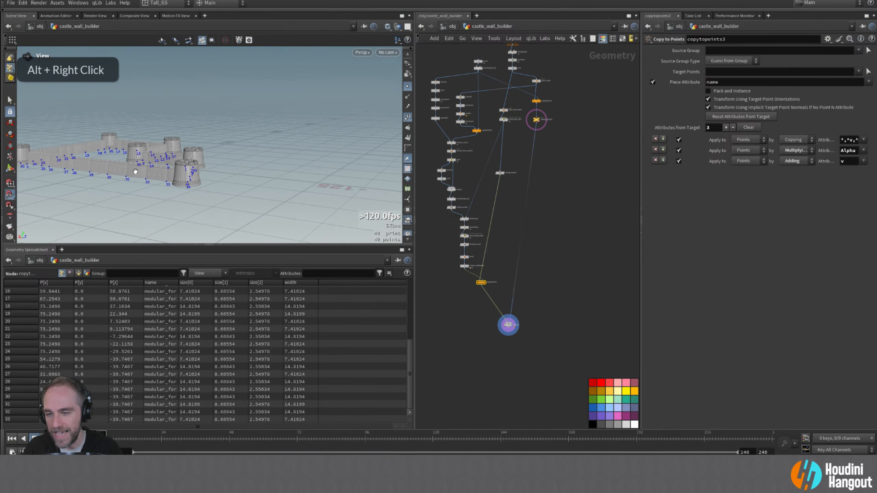
pyautogui.keyDown('alt'); pyautogui.moveTo(135, 171); pyautogui.dragTo(187, 172, button='middle'); pyautogui.keyUp('alt')
pyautogui.keyDown('alt'); pyautogui.moveTo(186, 172); pyautogui.dragTo(226, 175); pyautogui.keyUp('alt')
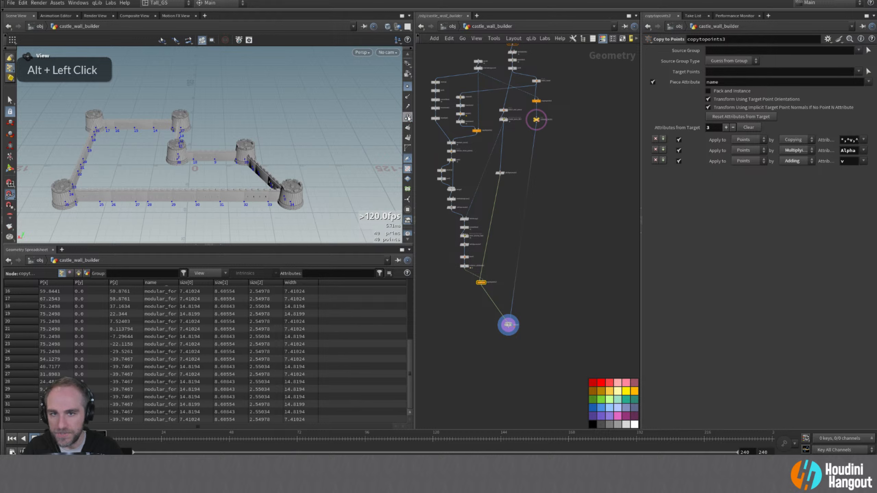
# - Hide the point numbers and point markers in the viewport and inspect the assembled castle up close
pyautogui.click(408, 118)
pyautogui.click(408, 87)
pyautogui.keyDown('alt'); pyautogui.moveTo(229, 166); pyautogui.dragTo(299, 152, button='middle'); pyautogui.keyUp('alt')
pyautogui.keyDown('alt'); pyautogui.moveTo(272, 152); pyautogui.dragTo(292, 161); pyautogui.keyUp('alt')
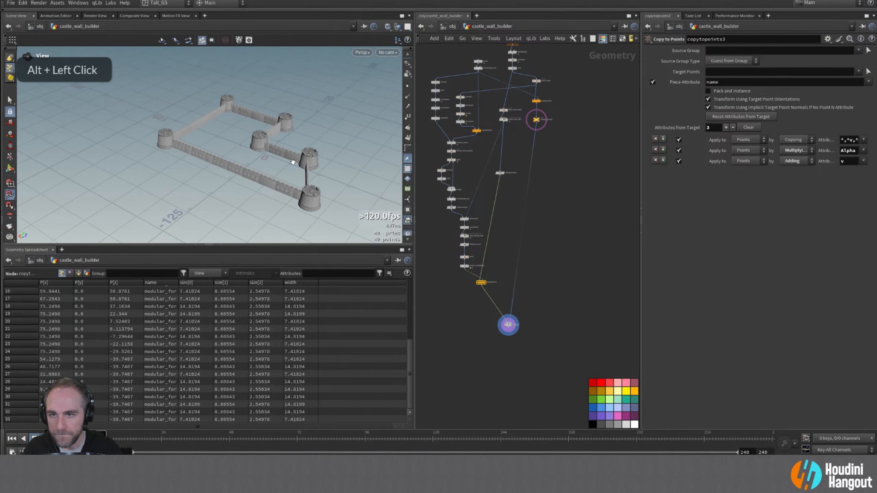
pyautogui.keyDown('alt'); pyautogui.moveTo(293, 162); pyautogui.dragTo(346, 132, button='right'); pyautogui.keyUp('alt')
pyautogui.keyDown('alt'); pyautogui.moveTo(346, 133); pyautogui.dragTo(333, 142); pyautogui.keyUp('alt')
pyautogui.keyDown('alt'); pyautogui.moveTo(334, 142); pyautogui.dragTo(324, 148, button='right'); pyautogui.keyUp('alt')
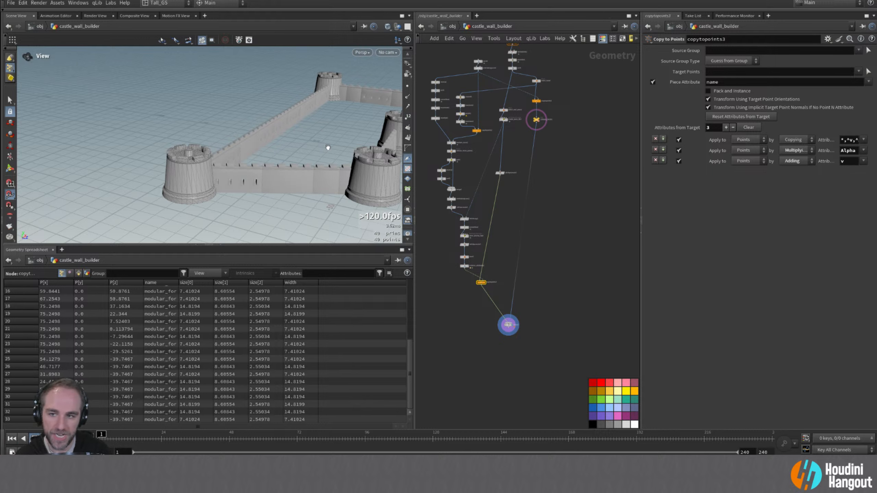
# - Add a Null node after merge2 and name it PREVIEW
pyautogui.moveTo(447, 275); pyautogui.dragTo(470, 263, button='right')
pyautogui.click(468, 249)
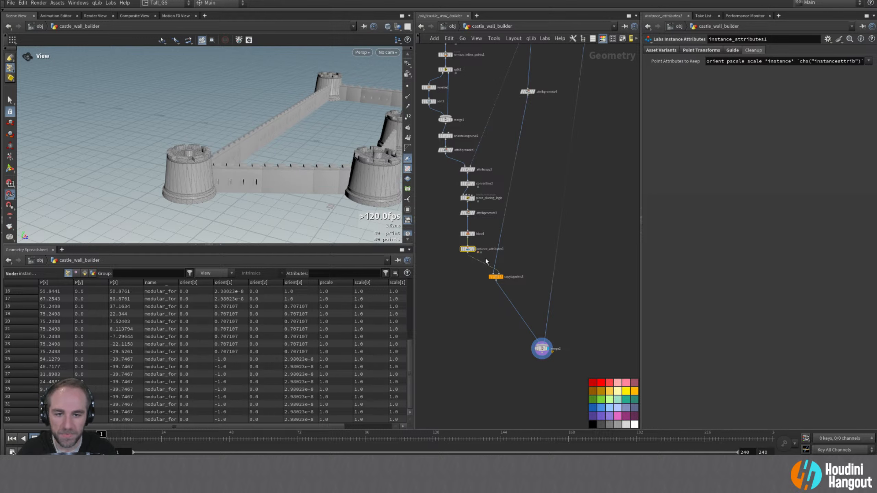
pyautogui.press('Tab')
pyautogui.write('null')
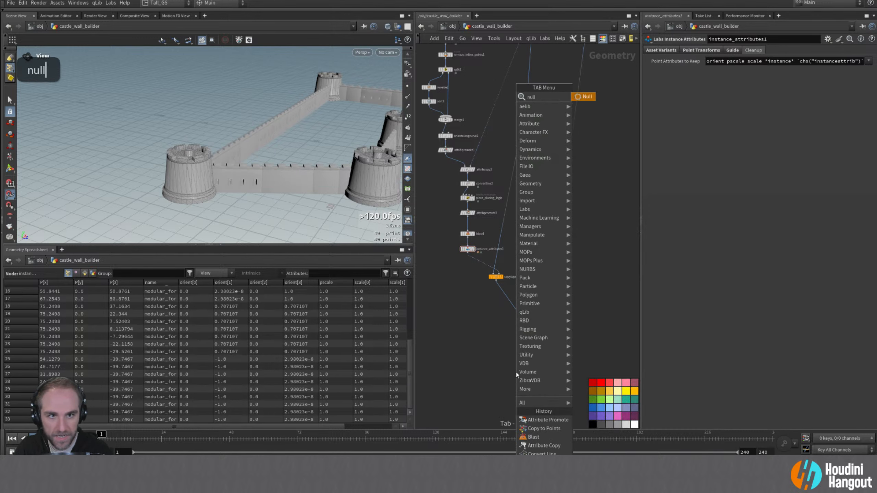
pyautogui.press('Return')
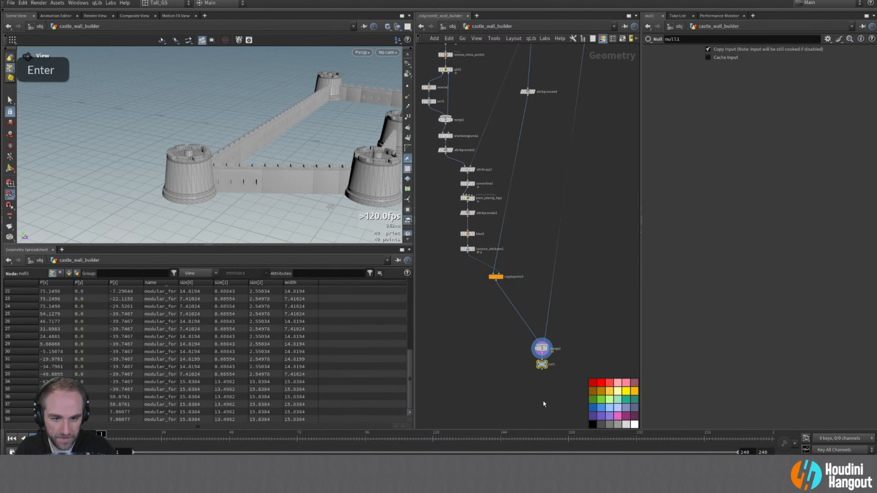
pyautogui.doubleClick(556, 364)
pyautogui.hotkey('ctrl', 'a')
pyautogui.write('PREVIEW')
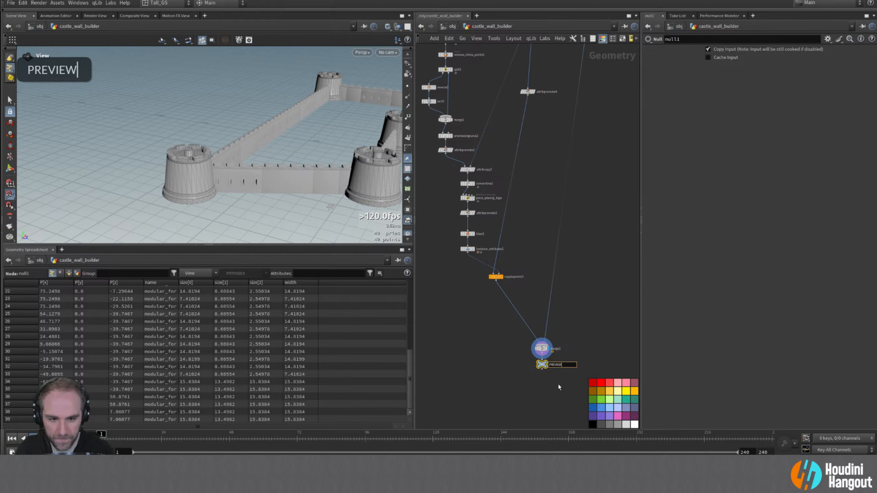
pyautogui.hotkey('shift', 'Return')
# - Color the PREVIEW null green
pyautogui.keyDown('alt'); pyautogui.moveTo(580, 407); pyautogui.dragTo(565, 382, button='right'); pyautogui.keyUp('alt')
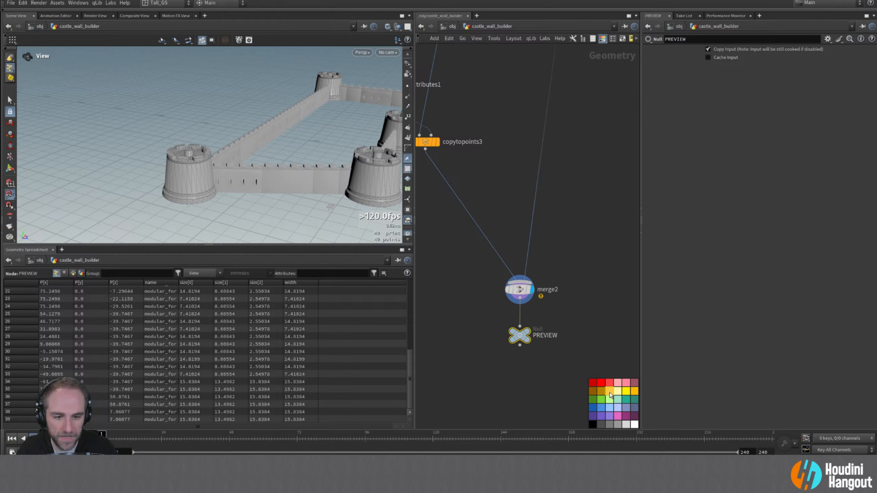
pyautogui.click(592, 403)
pyautogui.keyDown('alt'); pyautogui.moveTo(496, 378); pyautogui.dragTo(466, 360, button='right'); pyautogui.keyUp('alt')
pyautogui.keyDown('alt'); pyautogui.moveTo(467, 360); pyautogui.dragTo(498, 380, button='middle'); pyautogui.keyUp('alt')
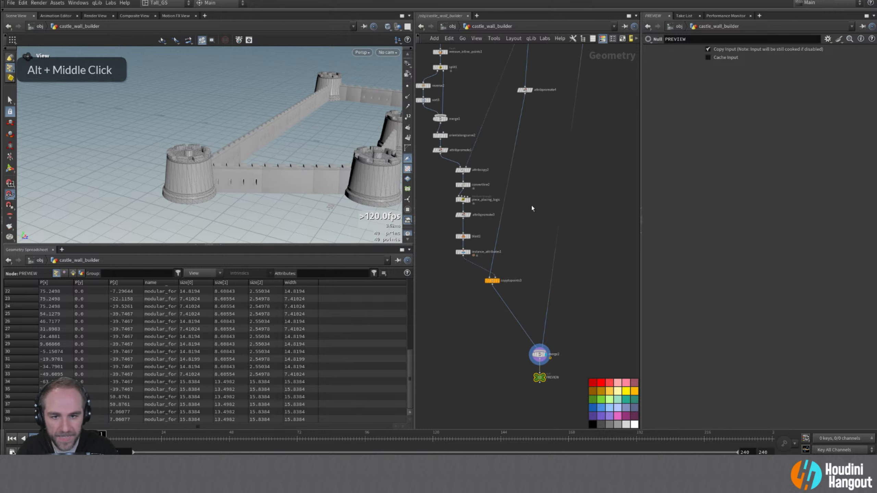
# - Move the CORNER_PIECES null closer beneath copytopoints1 and select copytopoints1
pyautogui.moveTo(532, 208); pyautogui.dragTo(489, 352, button='middle')
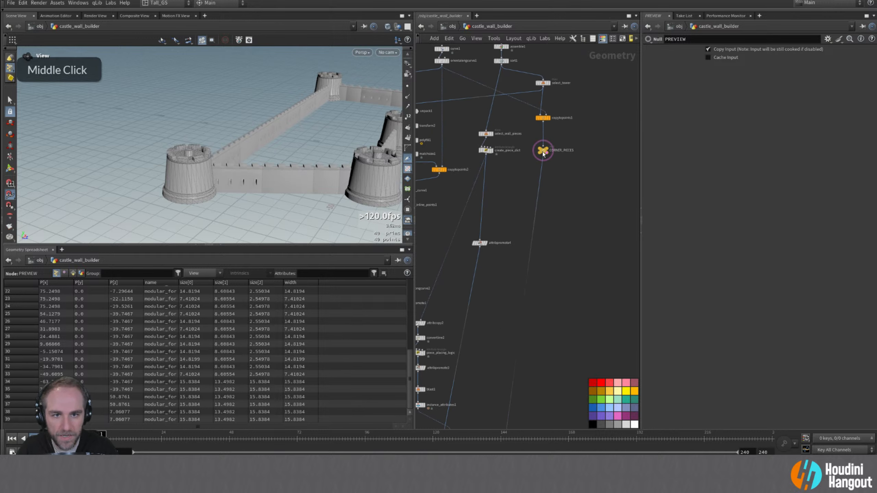
pyautogui.moveTo(542, 154)
pyautogui.mouseDown()
pyautogui.moveTo(542, 141)
pyautogui.moveTo(556, 146)
pyautogui.mouseUp()
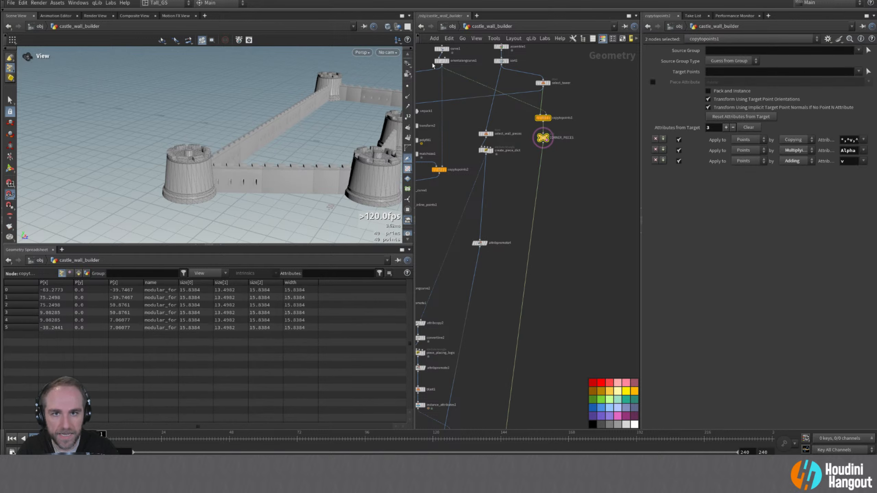
pyautogui.moveTo(465, 90); pyautogui.dragTo(497, 116, button='middle')
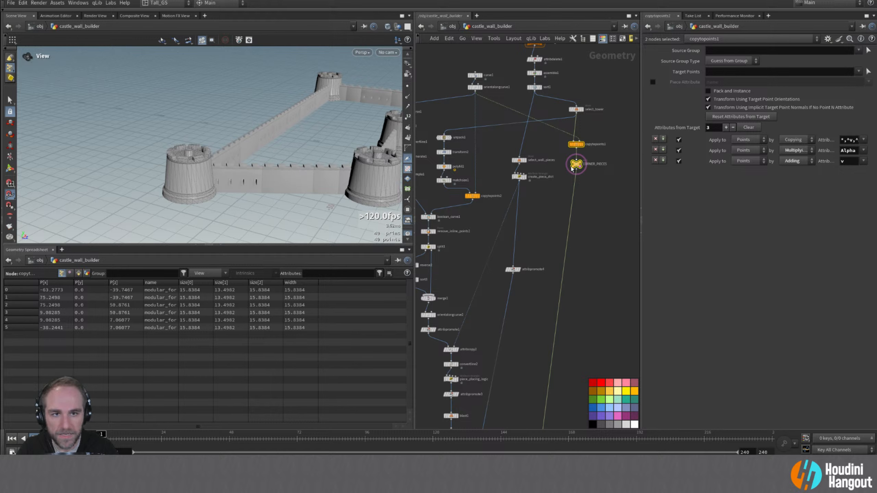
pyautogui.click(577, 146)
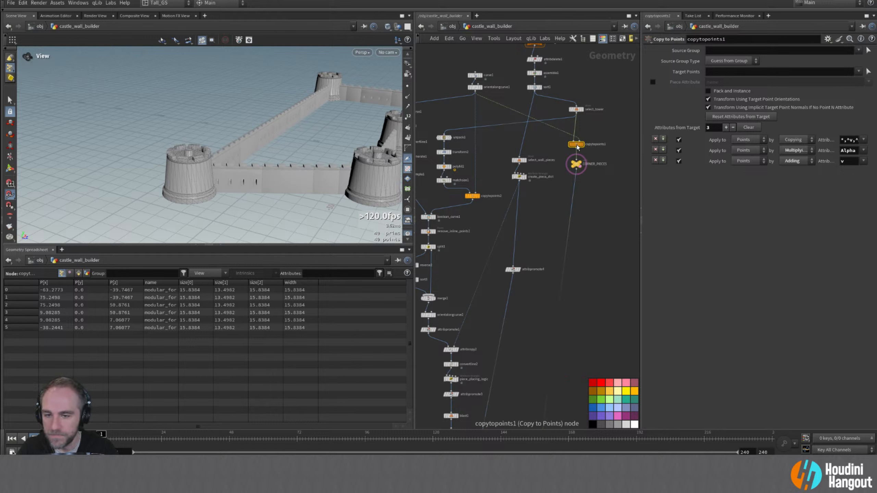
# - Display instance_attributes1 and check its point attributes in the geometry spreadsheet
pyautogui.keyDown('alt'); pyautogui.moveTo(509, 379); pyautogui.dragTo(529, 309, button='middle'); pyautogui.keyUp('alt')
pyautogui.keyDown('alt'); pyautogui.moveTo(521, 391); pyautogui.dragTo(525, 327, button='middle'); pyautogui.keyUp('alt')
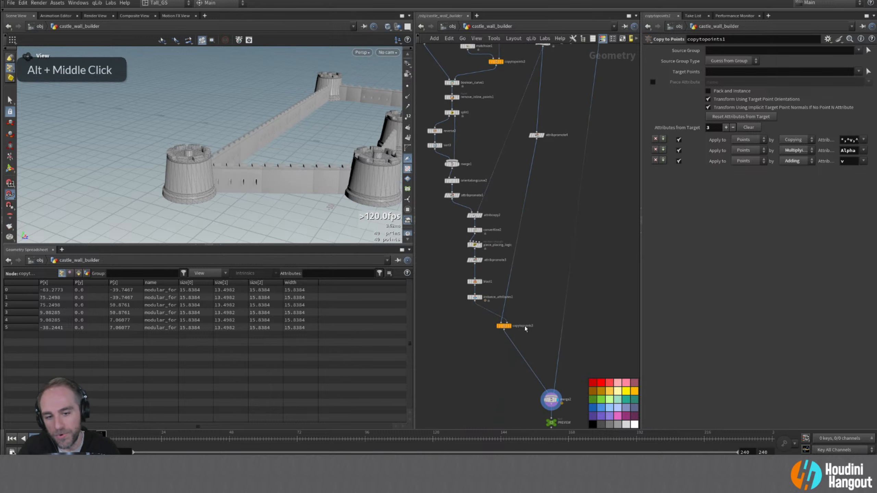
pyautogui.doubleClick(475, 296)
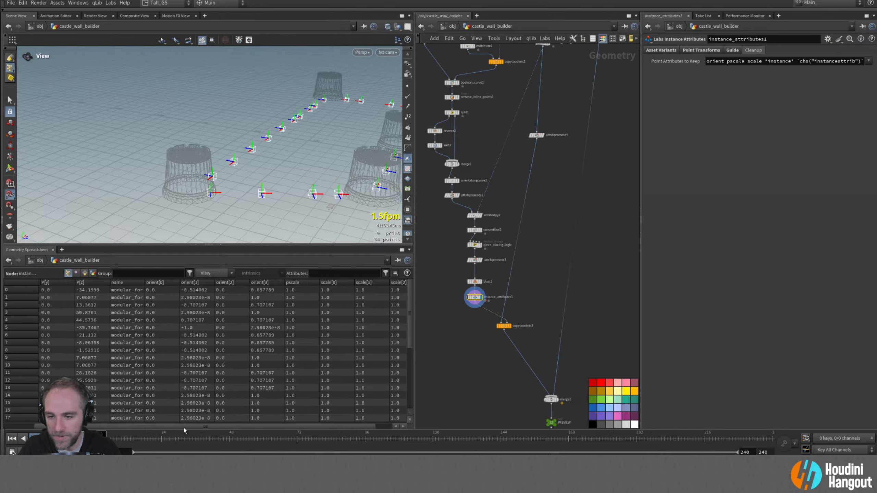
pyautogui.moveTo(198, 425)
pyautogui.mouseDown()
pyautogui.moveTo(246, 426)
pyautogui.moveTo(199, 426)
pyautogui.mouseUp()
pyautogui.press('alt')
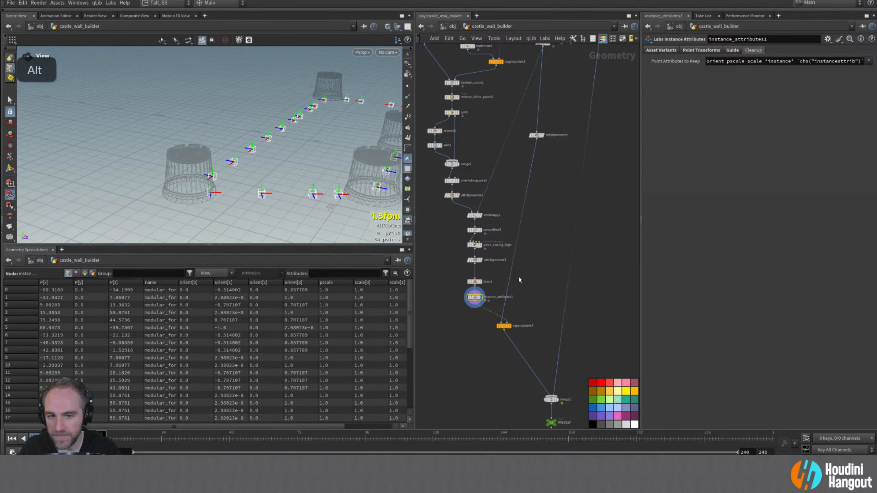
# - Duplicate instance_attributes1 and wire the copy to the CORNER_PIECES null's output, displaying the tower points
pyautogui.keyDown('alt'); pyautogui.moveTo(539, 269); pyautogui.dragTo(525, 294, button='middle'); pyautogui.keyUp('alt')
pyautogui.keyDown('alt'); pyautogui.moveTo(525, 294); pyautogui.dragTo(507, 293, button='right'); pyautogui.keyUp('alt')
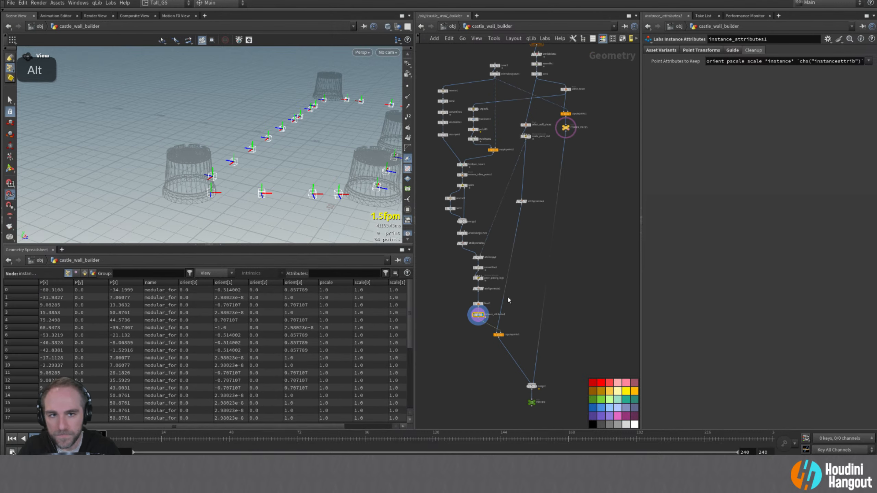
pyautogui.keyDown('alt'); pyautogui.moveTo(478, 315); pyautogui.dragTo(570, 293); pyautogui.keyUp('alt')
pyautogui.click(566, 135)
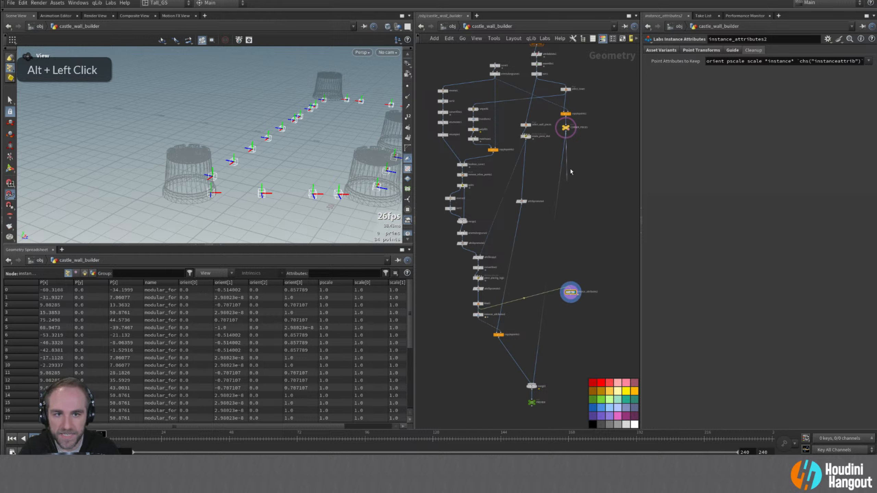
pyautogui.click(568, 284)
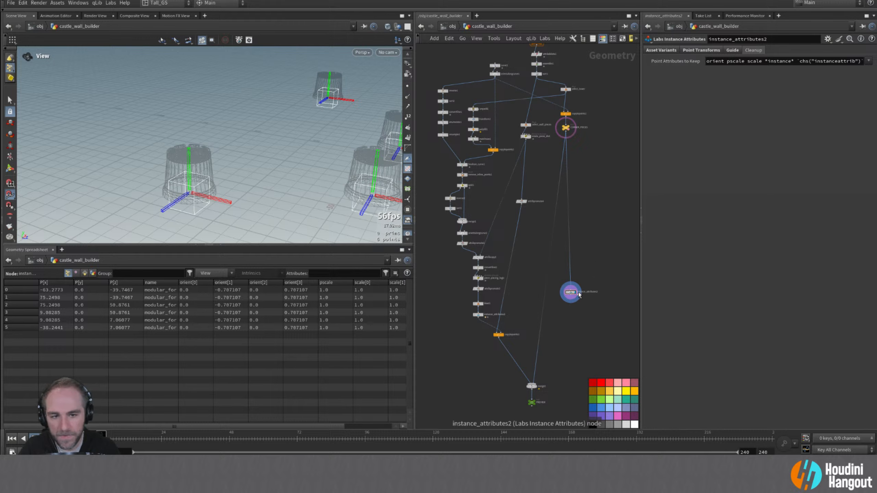
pyautogui.keyDown('alt'); pyautogui.moveTo(319, 162); pyautogui.dragTo(283, 173, button='right'); pyautogui.keyUp('alt')
pyautogui.keyDown('alt'); pyautogui.moveTo(283, 172); pyautogui.dragTo(221, 236); pyautogui.keyUp('alt')
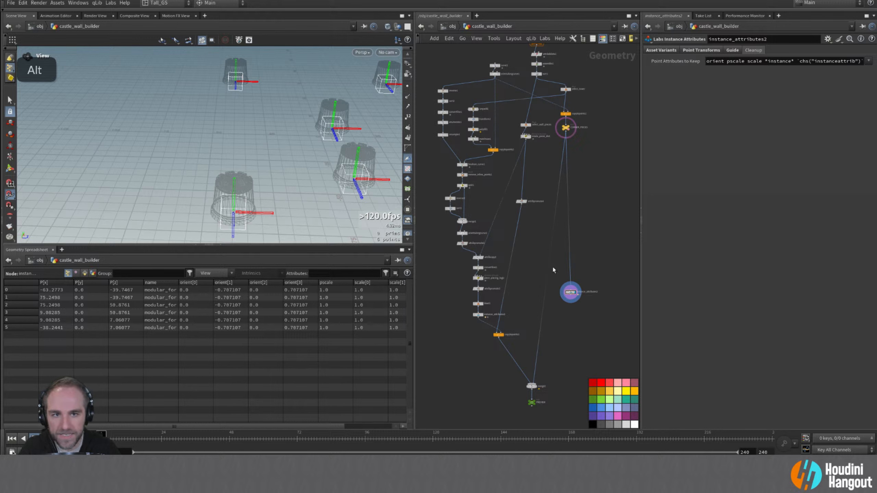
# - Move instance_attributes2 beside instance_attributes1 and merge both nodes' outputs in a new Merge node
pyautogui.click(569, 291)
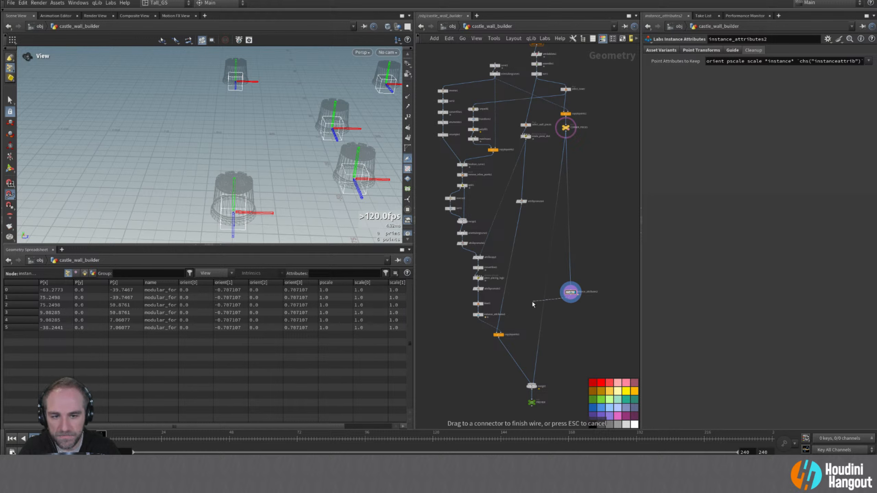
pyautogui.press('Escape')
pyautogui.moveTo(570, 293); pyautogui.dragTo(526, 314)
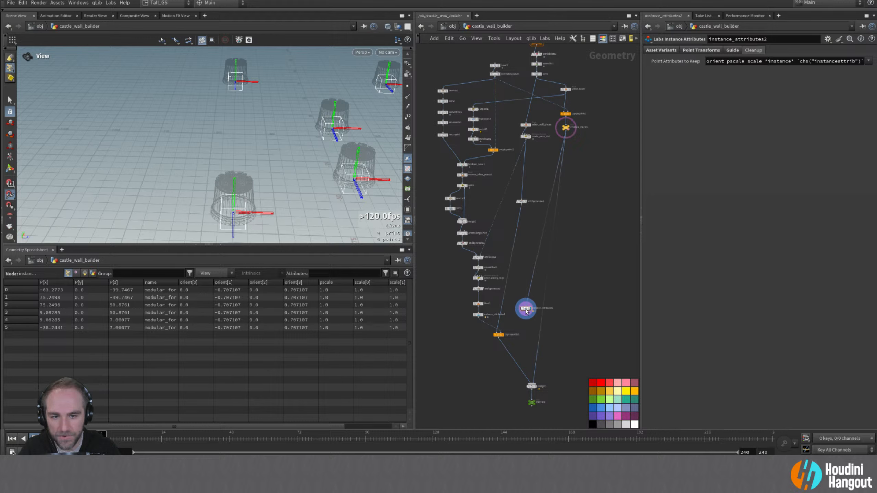
pyautogui.keyDown('alt'); pyautogui.moveTo(526, 314); pyautogui.dragTo(530, 317, button='right'); pyautogui.keyUp('alt')
pyautogui.click(460, 314)
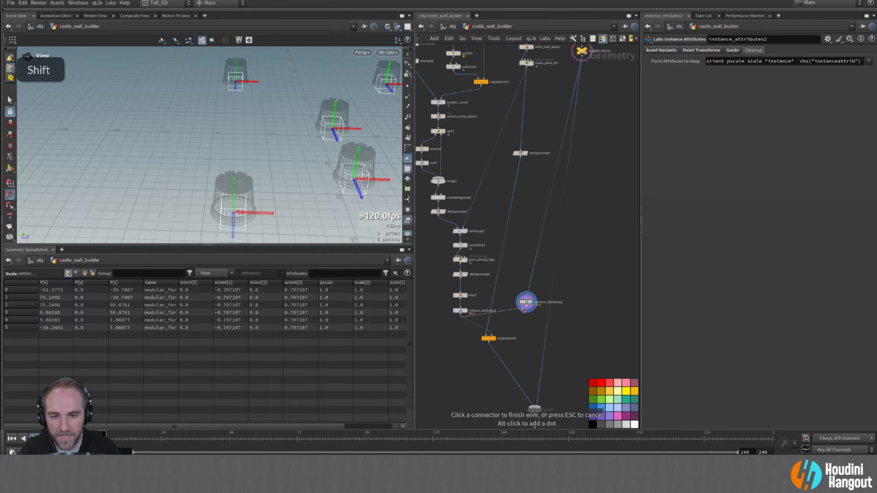
pyautogui.keyDown('shift'); pyautogui.click(526, 306); pyautogui.keyUp('shift')
pyautogui.keyDown('alt'); pyautogui.click(468, 390); pyautogui.keyUp('alt')
pyautogui.press('Escape')
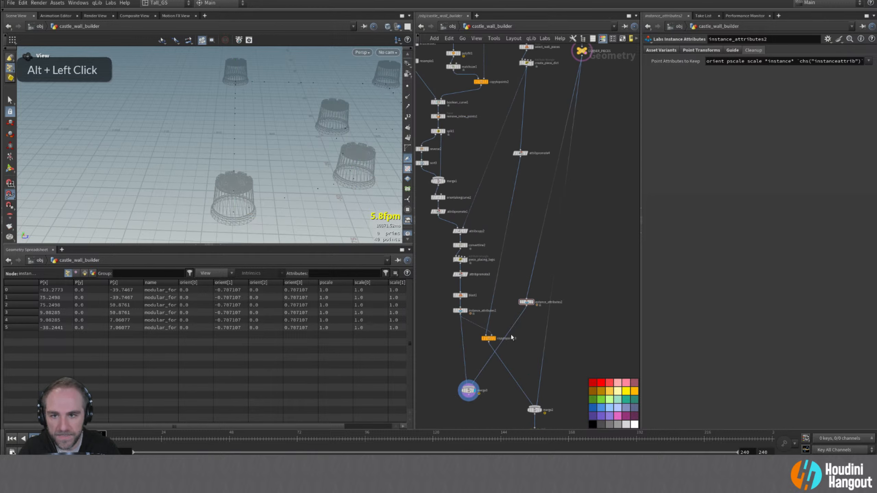
# - Add a Null node directly below the new merge of the two instance attribute nodes
pyautogui.keyDown('alt'); pyautogui.moveTo(475, 424); pyautogui.dragTo(492, 390, button='middle'); pyautogui.keyUp('alt')
pyautogui.press('Tab')
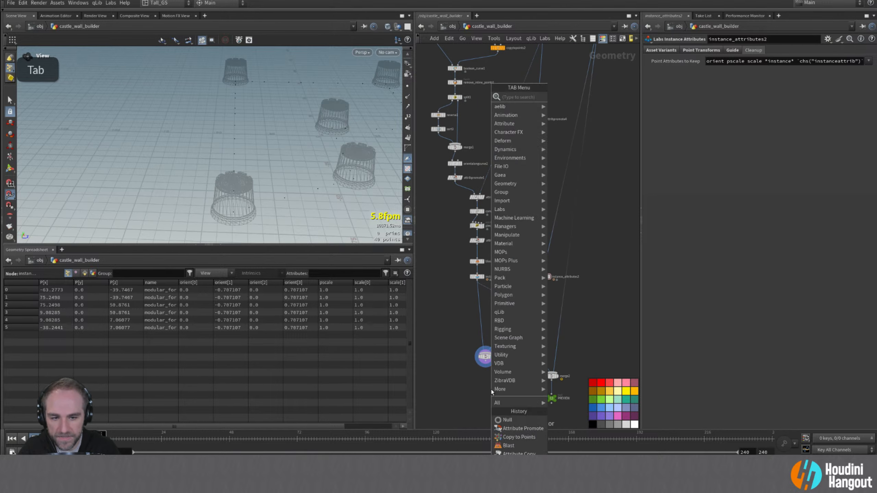
pyautogui.write('null')
pyautogui.press('Return')
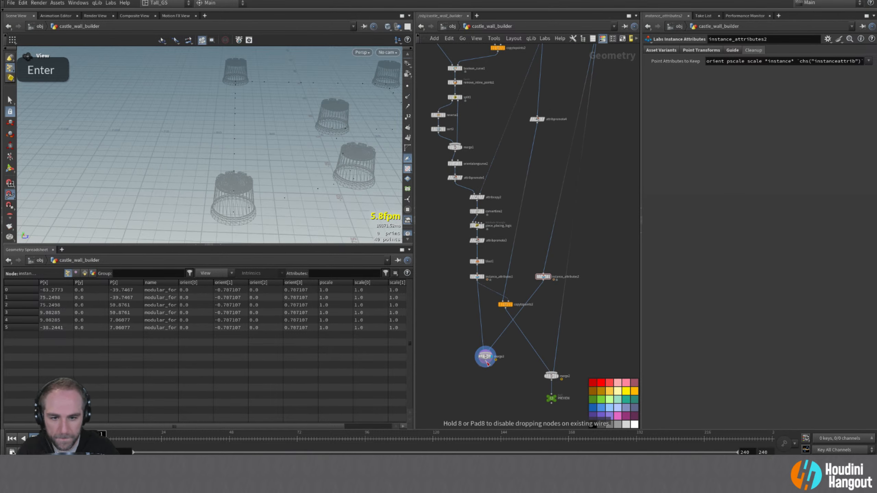
pyautogui.click(488, 379)
pyautogui.moveTo(502, 379); pyautogui.dragTo(500, 366, button='right')
# - Rename the new null to PT_CLOUD and color it green
pyautogui.doubleClick(491, 367)
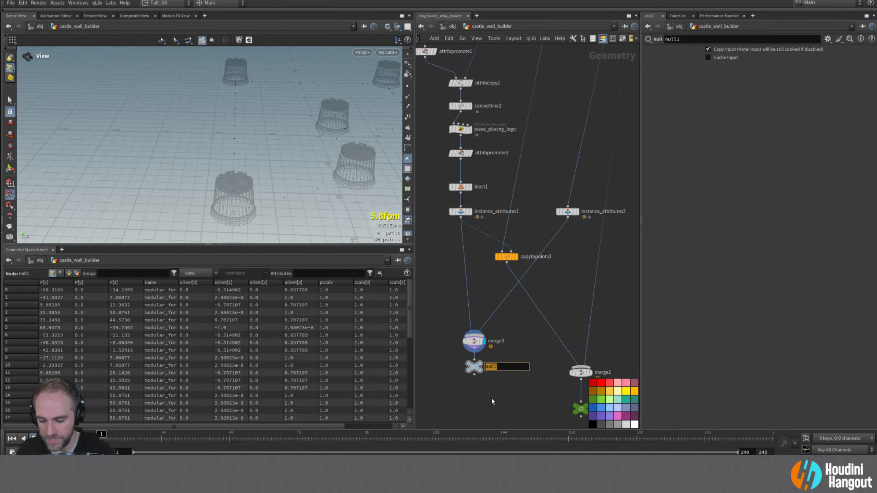
pyautogui.write('PT_COPU')
pyautogui.press('BackSpace')
pyautogui.press('BackSpace')
pyautogui.press('BackSpace')
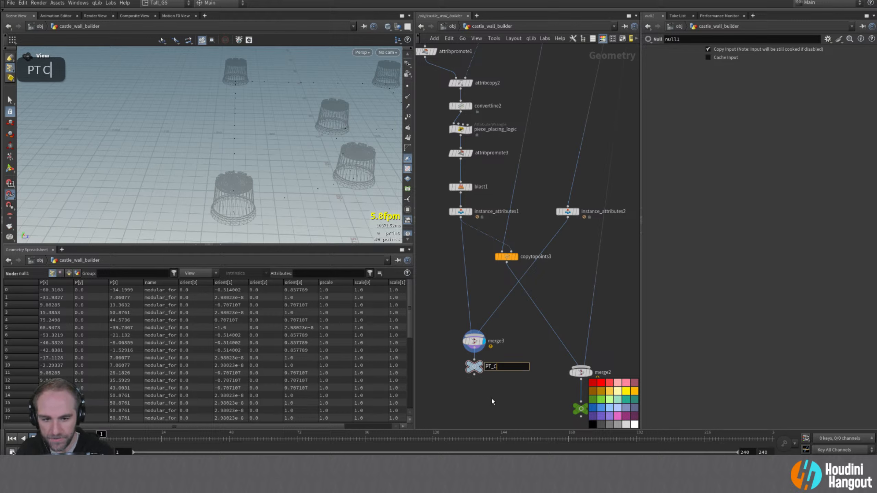
pyautogui.write('LOUD')
pyautogui.press('Return')
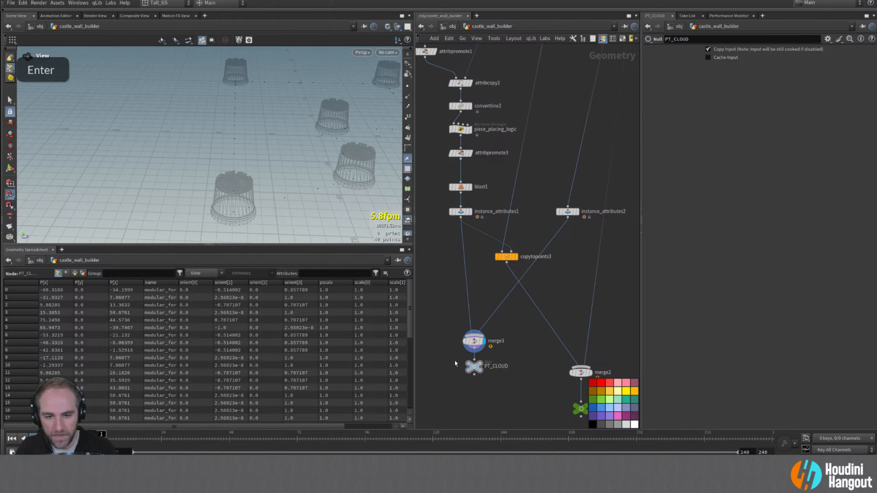
pyautogui.moveTo(454, 362); pyautogui.dragTo(518, 399)
pyautogui.doubleClick(593, 401)
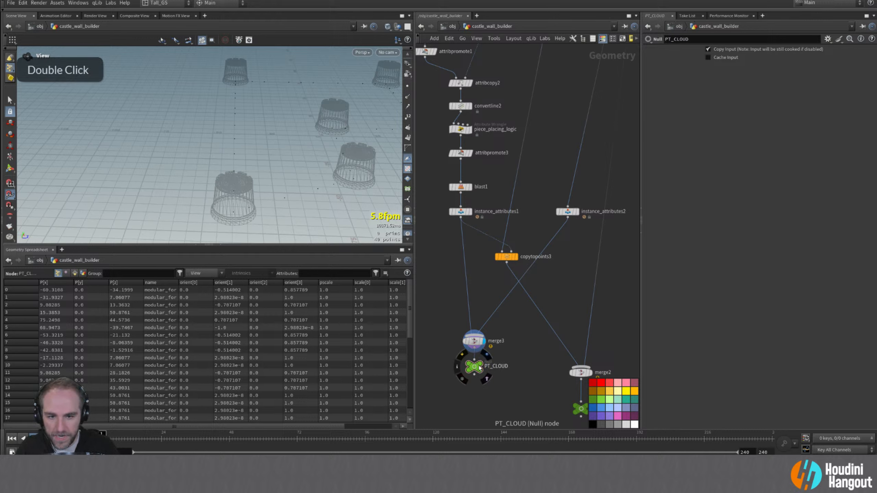
# - Display the PREVIEW null to show the assembled castle in the viewport
pyautogui.scroll(-3, 309, 160)
pyautogui.keyDown('alt'); pyautogui.moveTo(309, 160); pyautogui.dragTo(210, 149, button='middle'); pyautogui.keyUp('alt')
pyautogui.keyDown('alt'); pyautogui.moveTo(589, 412); pyautogui.dragTo(514, 330, button='middle'); pyautogui.keyUp('alt')
pyautogui.doubleClick(515, 332)
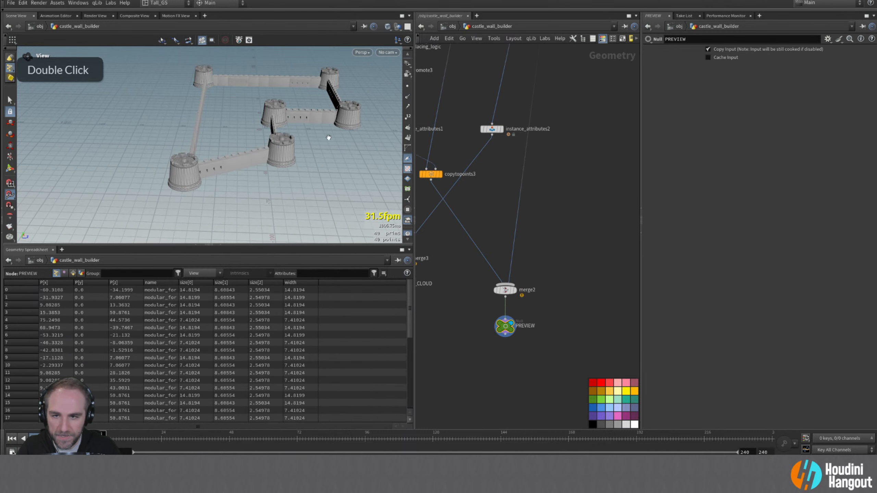
# - Select curve1 near the start of the network and activate its Curve tool in the viewport
pyautogui.keyDown('alt'); pyautogui.moveTo(552, 232); pyautogui.dragTo(598, 359, button='middle'); pyautogui.keyUp('alt')
pyautogui.keyDown('alt'); pyautogui.moveTo(598, 360); pyautogui.dragTo(551, 348, button='right'); pyautogui.keyUp('alt')
pyautogui.keyDown('alt'); pyautogui.moveTo(540, 142); pyautogui.dragTo(524, 199, button='middle'); pyautogui.keyUp('alt')
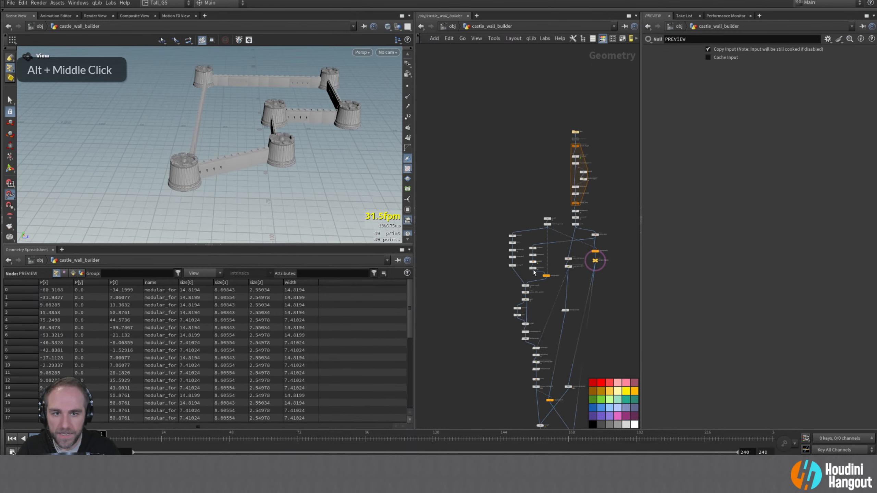
pyautogui.keyDown('alt'); pyautogui.moveTo(525, 200); pyautogui.dragTo(550, 192, button='right'); pyautogui.keyUp('alt')
pyautogui.keyDown('alt'); pyautogui.moveTo(550, 192); pyautogui.dragTo(493, 197, button='middle'); pyautogui.keyUp('alt')
pyautogui.click(528, 255)
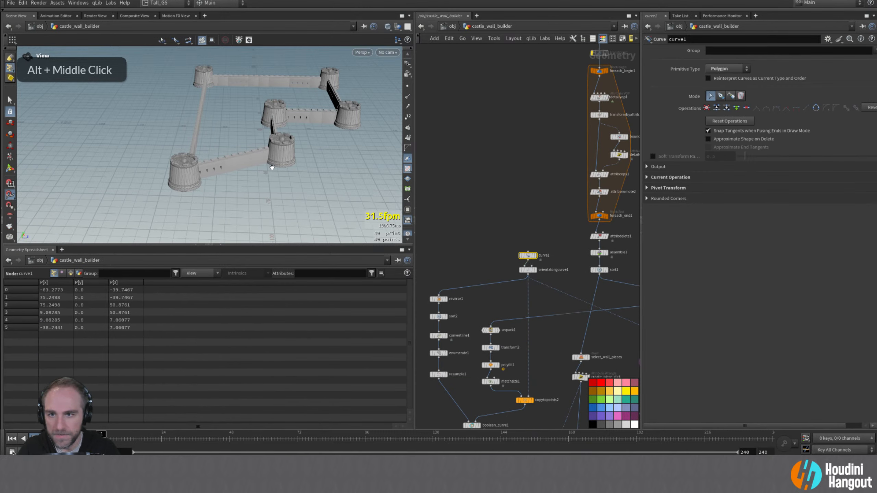
pyautogui.press('Return')
# - Move the curve1 segment between points 0 and 1 outward to Z about -80.7 using the transform handle
pyautogui.keyDown('alt'); pyautogui.moveTo(202, 137); pyautogui.dragTo(208, 158, button='middle'); pyautogui.keyUp('alt')
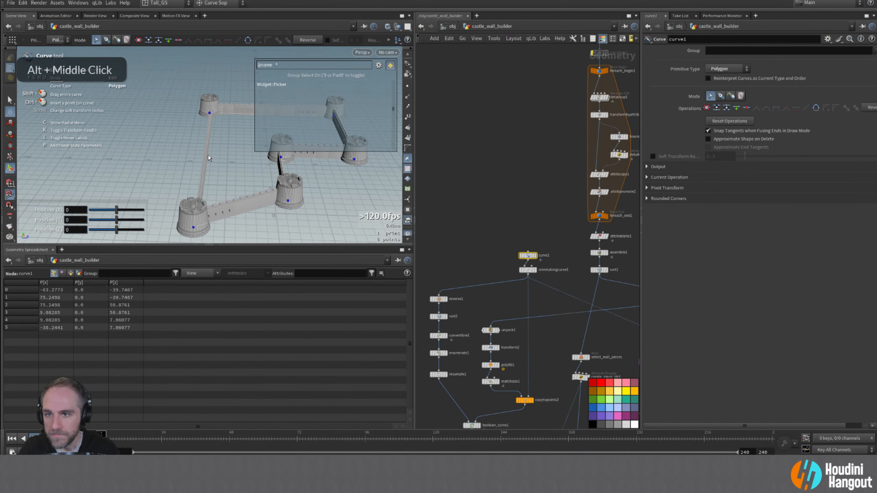
pyautogui.click(207, 158)
pyautogui.press('k')
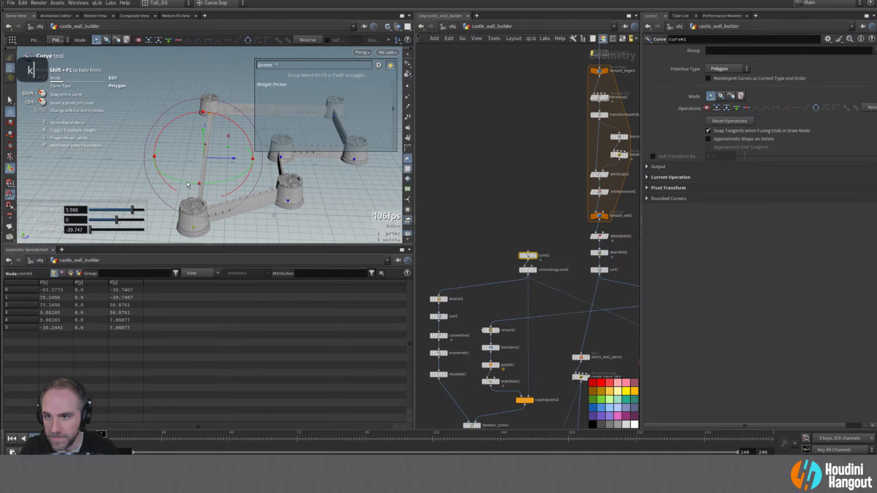
pyautogui.moveTo(177, 159); pyautogui.dragTo(166, 141)
pyautogui.moveTo(294, 188)
pyautogui.keyDown('alt'); pyautogui.mouseDown(button='right')
pyautogui.moveTo(301, 176)
pyautogui.moveTo(279, 180)
pyautogui.mouseUp(button='right'); pyautogui.keyUp('alt')
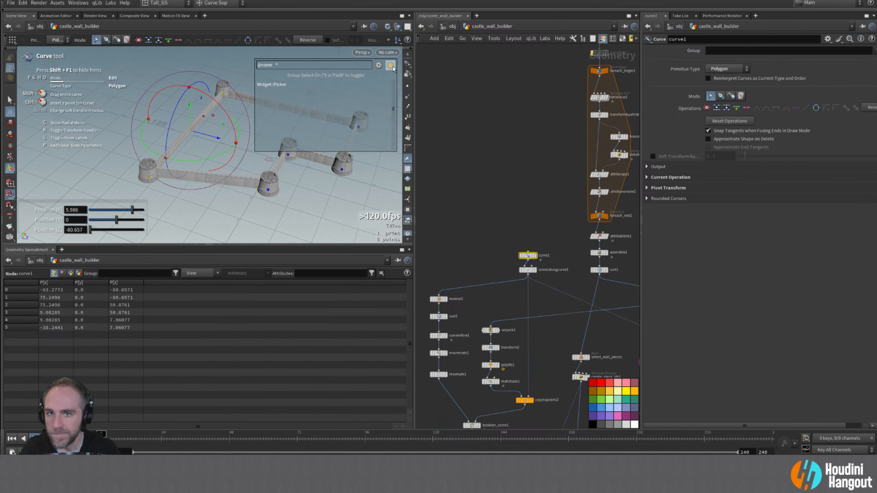
# - Hide the group list overlay in the viewport and reactivate curve1's Curve tool
pyautogui.press('Escape')
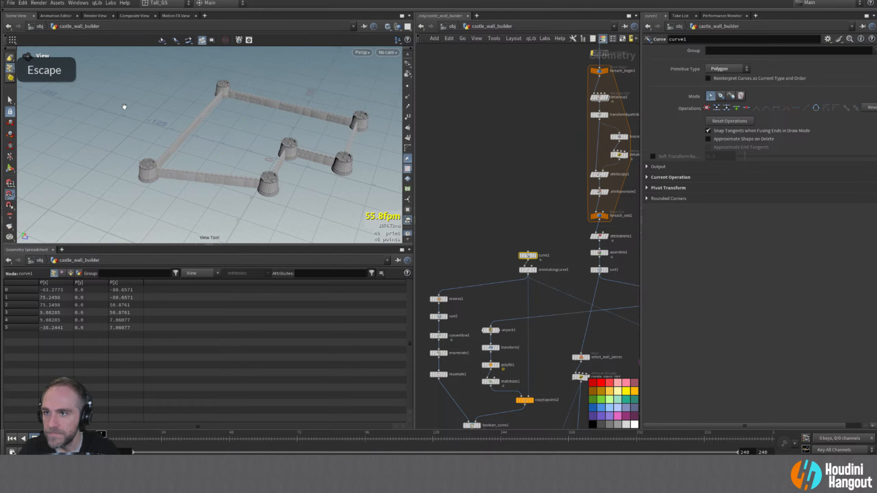
pyautogui.press('Return')
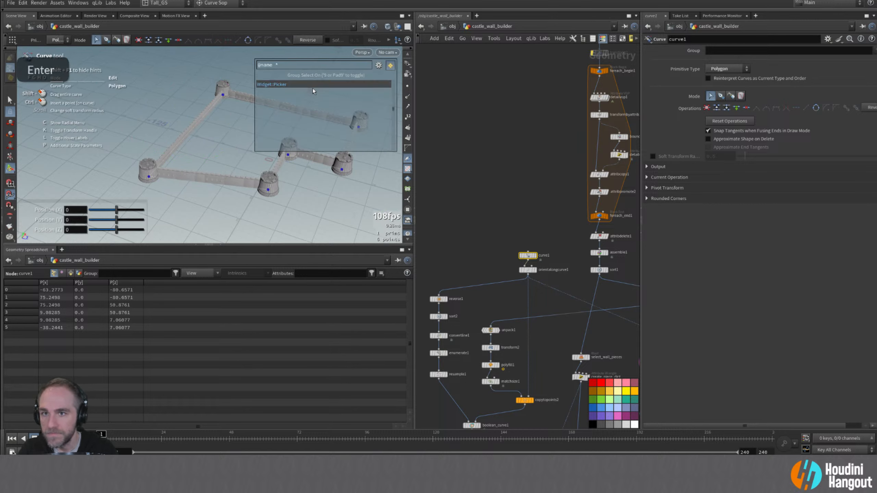
pyautogui.doubleClick(395, 40)
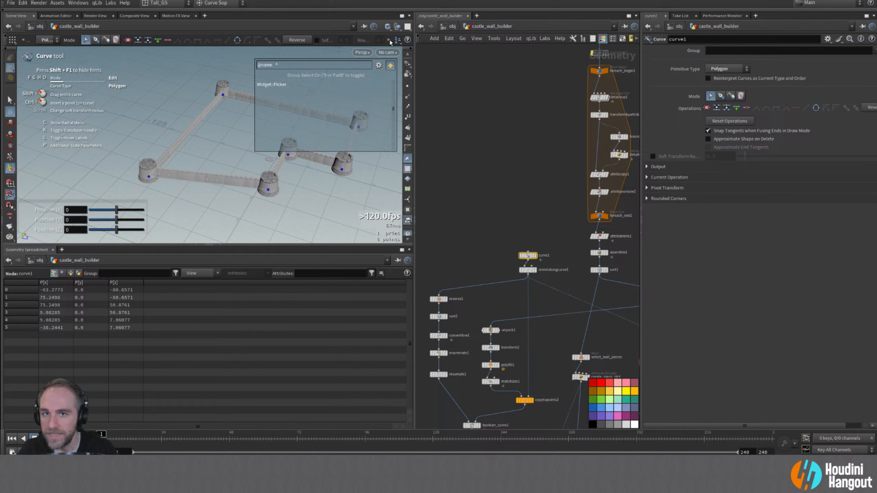
pyautogui.click(47, 40)
pyautogui.press('Escape')
pyautogui.press('Escape')
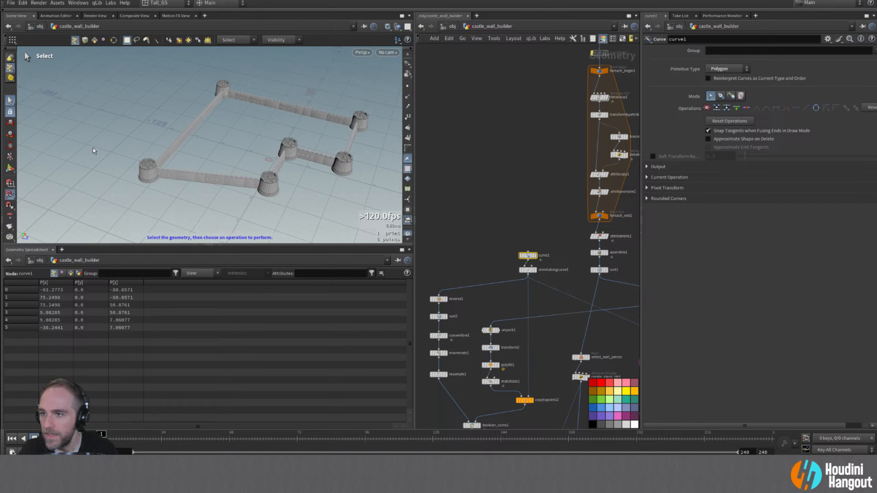
pyautogui.press('Escape')
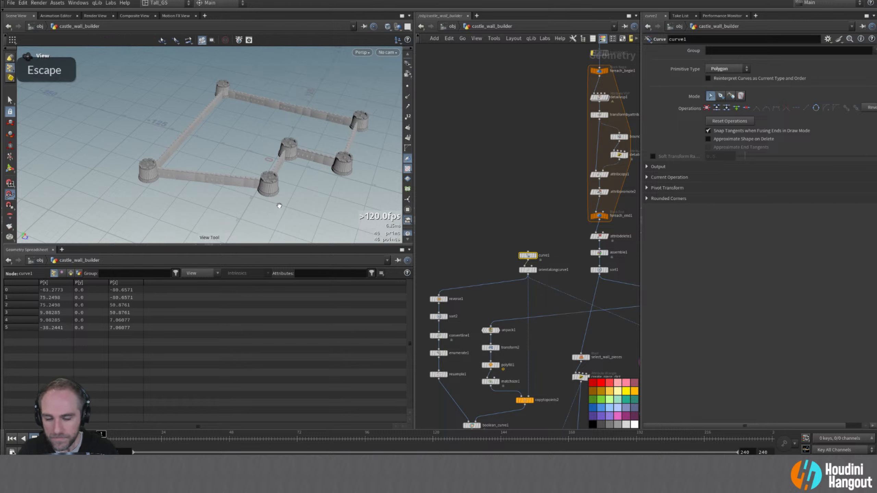
pyautogui.press('Return')
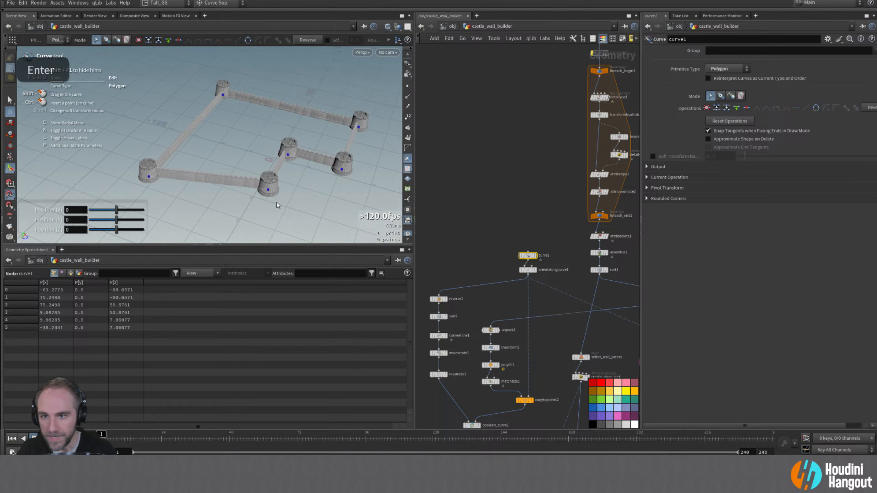
# - Move the curve1 segment between points 0 and 1 to Z about -103.5 using the transform handle
pyautogui.click(192, 139)
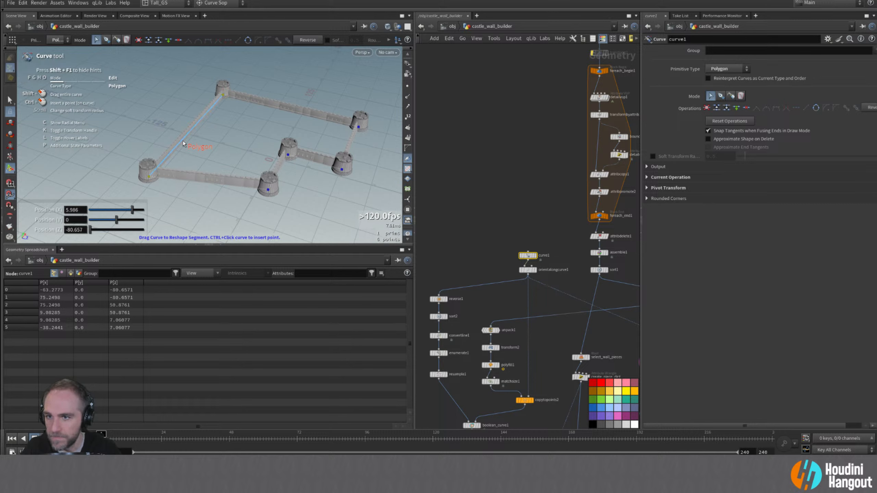
pyautogui.press('k')
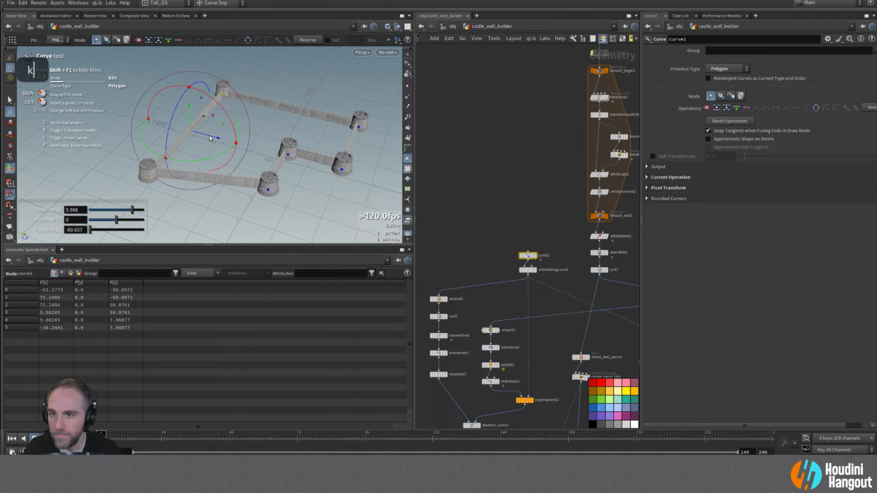
pyautogui.moveTo(209, 138); pyautogui.dragTo(216, 140)
pyautogui.scroll(1, 407, 77)
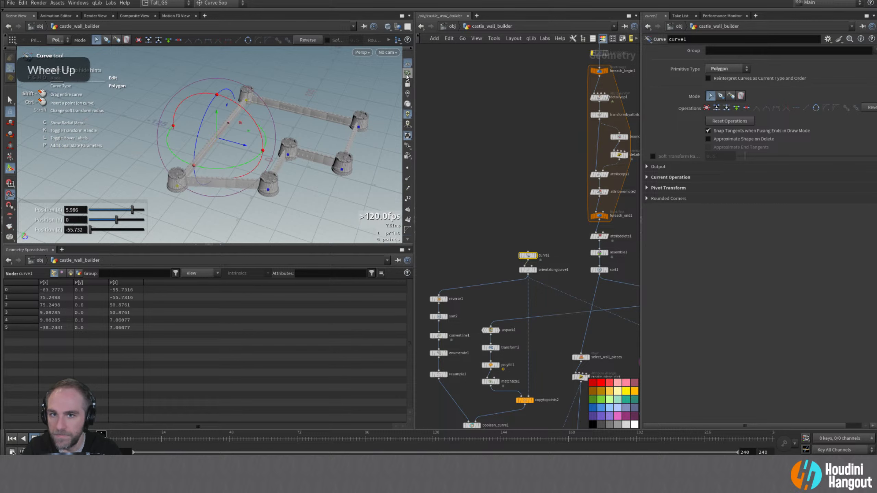
pyautogui.moveTo(241, 145)
pyautogui.mouseDown()
pyautogui.moveTo(224, 142)
pyautogui.moveTo(227, 155)
pyautogui.moveTo(252, 156)
pyautogui.mouseUp()
pyautogui.moveTo(72, 229); pyautogui.dragTo(45, 202, button='middle')
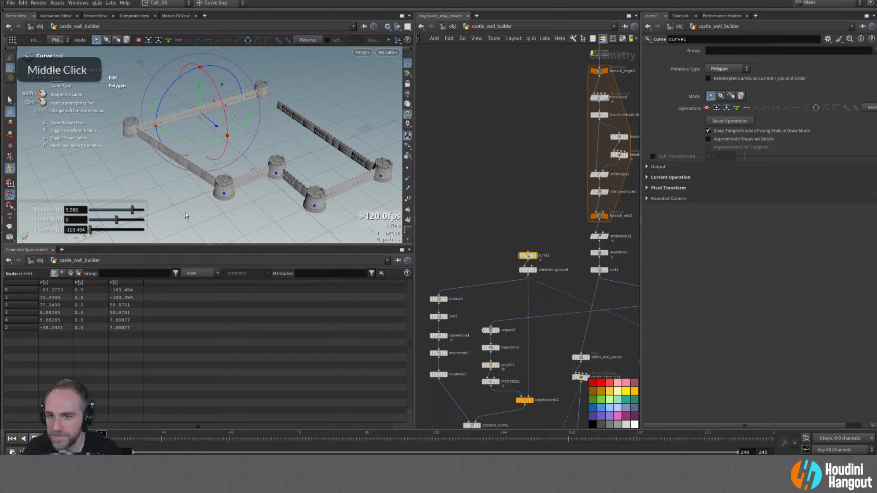
# - Move curve1's point 5 along the wall direction to X about -73.2 and adjust its Z position to about 7
pyautogui.click(239, 196)
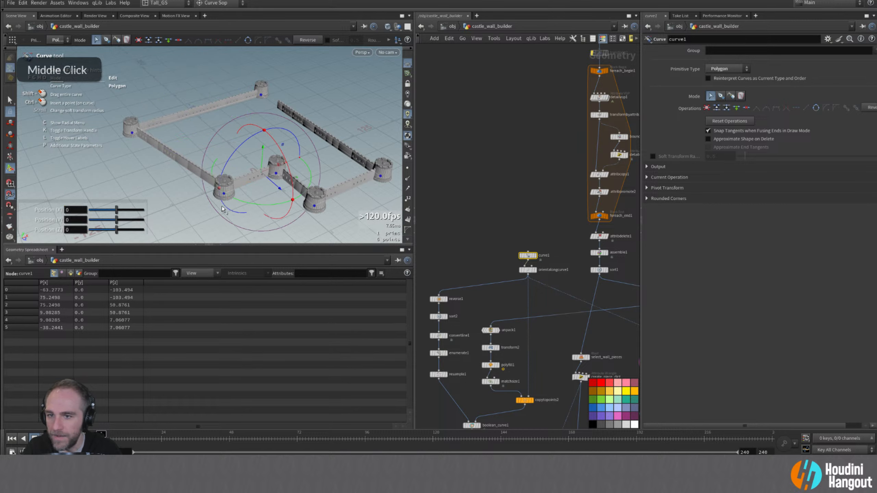
pyautogui.click(220, 189)
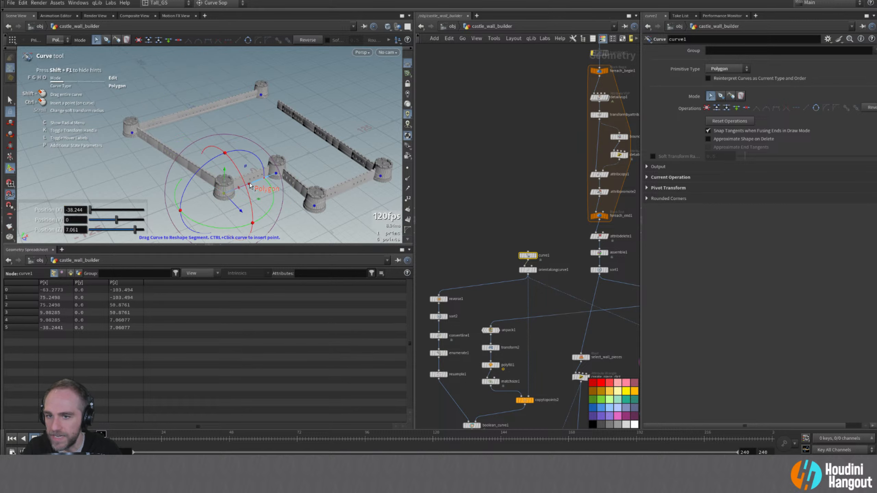
pyautogui.moveTo(250, 186); pyautogui.dragTo(206, 198)
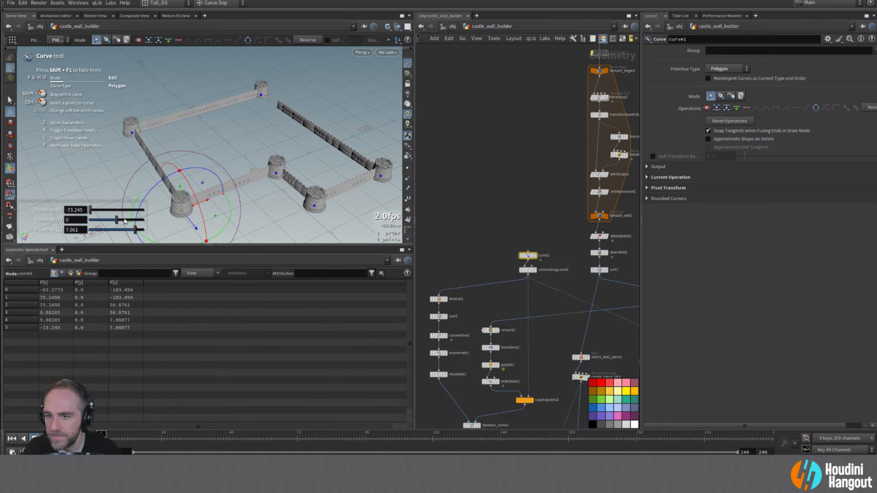
pyautogui.moveTo(71, 231); pyautogui.dragTo(33, 284, button='middle')
pyautogui.keyDown('alt'); pyautogui.moveTo(261, 151); pyautogui.dragTo(229, 84); pyautogui.keyUp('alt')
pyautogui.moveTo(228, 127)
pyautogui.keyDown('alt'); pyautogui.mouseDown(button='right')
pyautogui.moveTo(237, 131)
pyautogui.moveTo(216, 137)
pyautogui.mouseUp(button='right'); pyautogui.keyUp('alt')
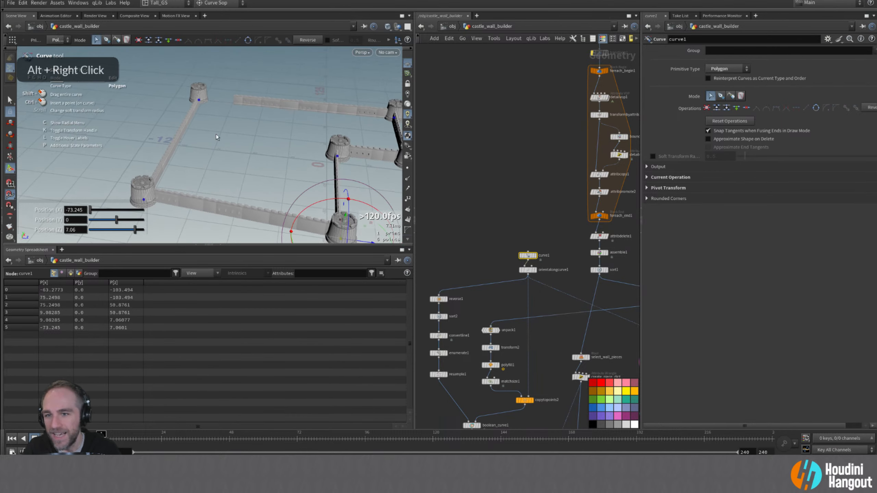
pyautogui.keyDown('alt'); pyautogui.moveTo(505, 352); pyautogui.dragTo(489, 291, button='middle'); pyautogui.keyUp('alt')
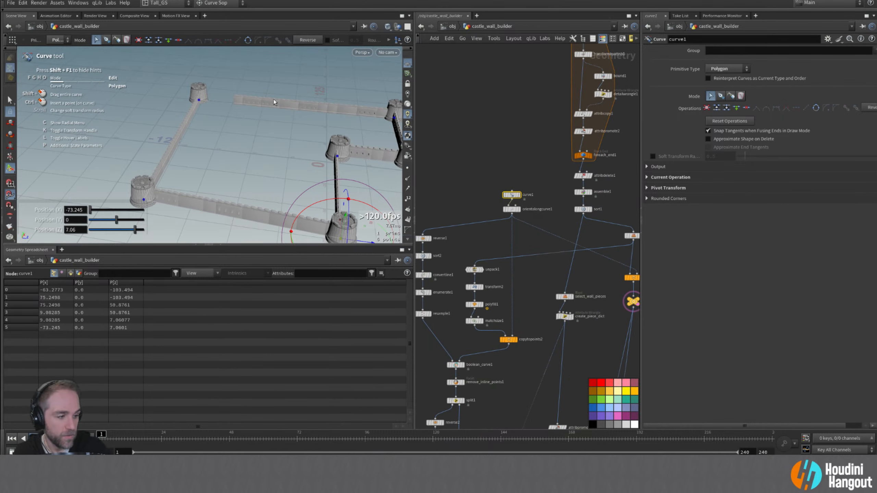
# - Set the Iterations parameter of the piece_placing_logic wrangle to 15
pyautogui.moveTo(530, 355); pyautogui.dragTo(522, 255, button='middle')
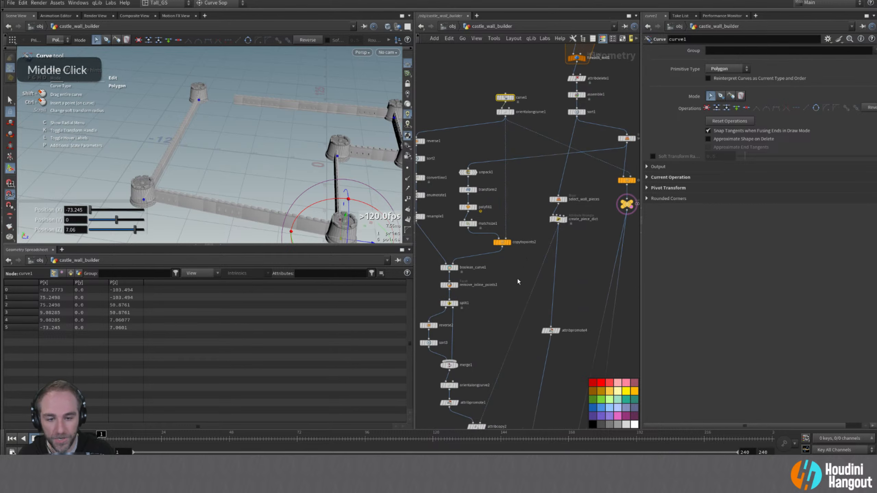
pyautogui.moveTo(523, 255); pyautogui.dragTo(475, 384, button='right')
pyautogui.click(486, 402)
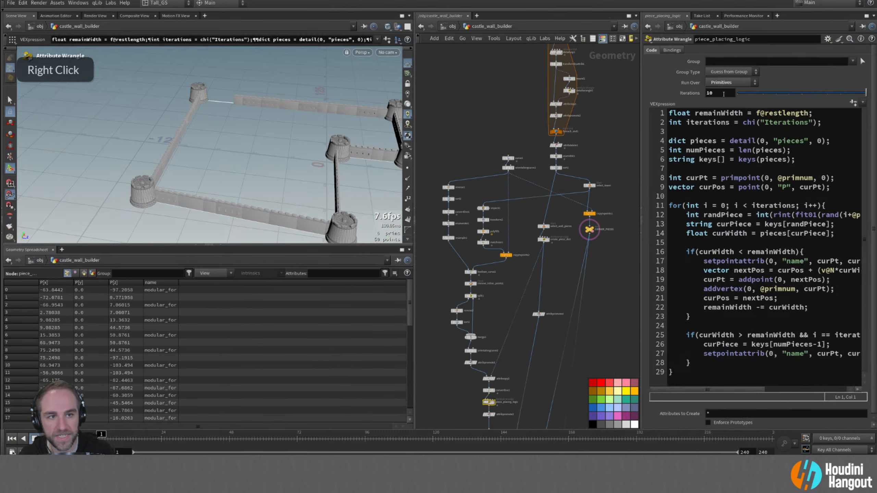
pyautogui.write('15')
pyautogui.press('Return')
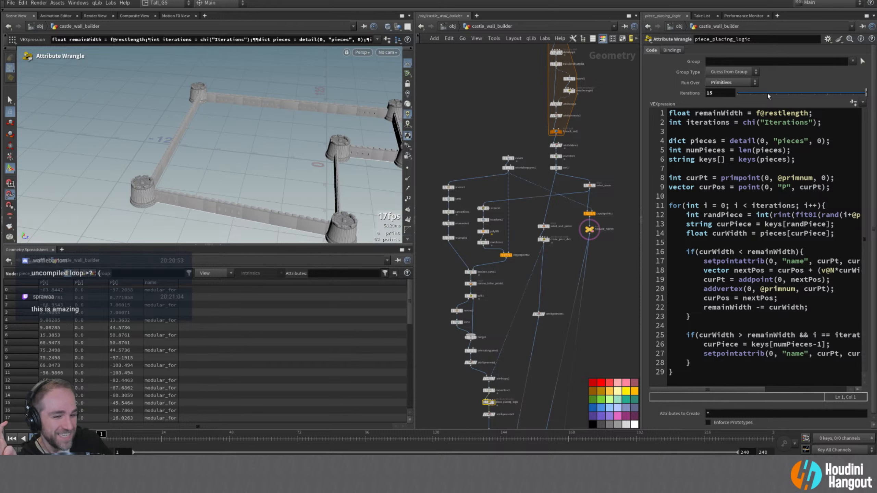
# - Examine the per-piece for-each loop by displaying foreach_end1 and attribpromote2, ending with foreach_end1 displayed
pyautogui.keyDown('alt'); pyautogui.moveTo(608, 120); pyautogui.dragTo(586, 122, button='right'); pyautogui.keyUp('alt')
pyautogui.keyDown('alt'); pyautogui.moveTo(610, 123); pyautogui.dragTo(589, 174, button='middle'); pyautogui.keyUp('alt')
pyautogui.keyDown('alt'); pyautogui.moveTo(590, 174); pyautogui.dragTo(596, 130, button='right'); pyautogui.keyUp('alt')
pyautogui.keyDown('alt'); pyautogui.moveTo(601, 133); pyautogui.dragTo(582, 176, button='middle'); pyautogui.keyUp('alt')
pyautogui.keyDown('alt'); pyautogui.moveTo(581, 176); pyautogui.dragTo(592, 152, button='right'); pyautogui.keyUp('alt')
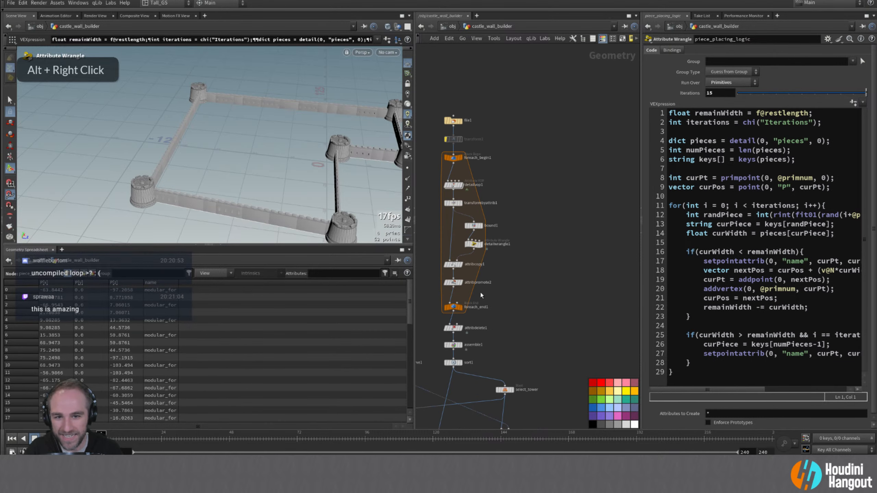
pyautogui.doubleClick(456, 307)
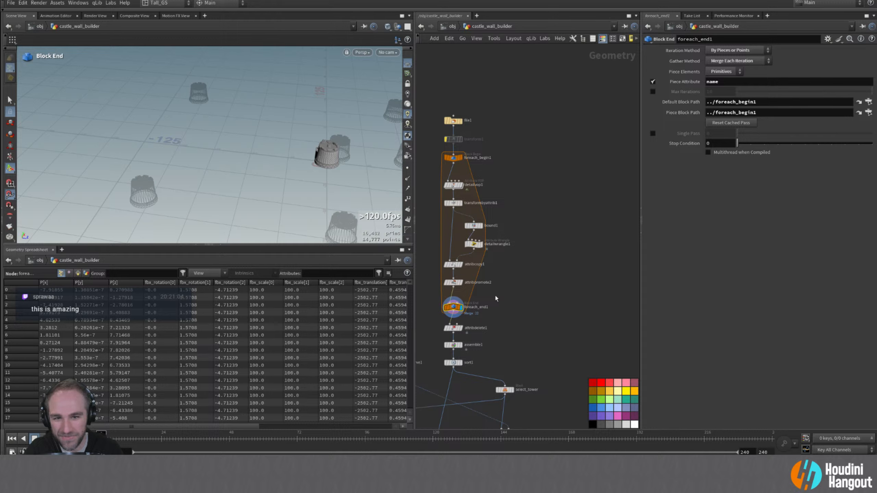
pyautogui.doubleClick(453, 185)
pyautogui.doubleClick(461, 283)
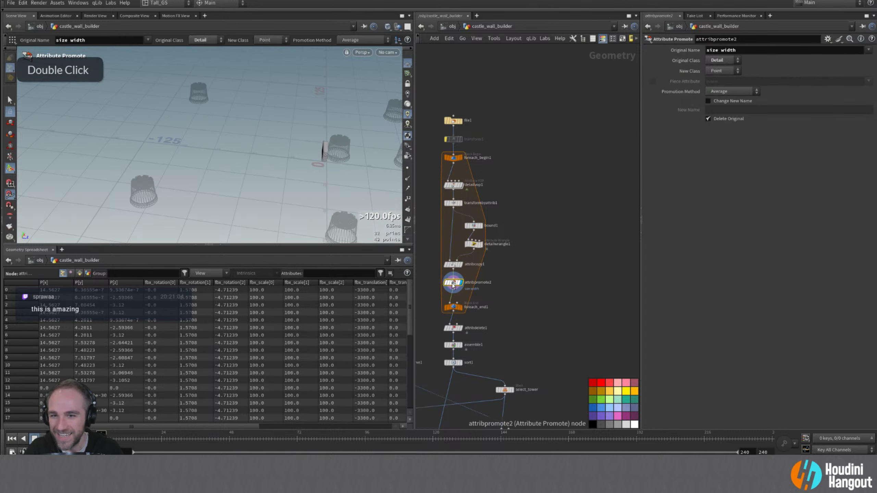
pyautogui.doubleClick(455, 307)
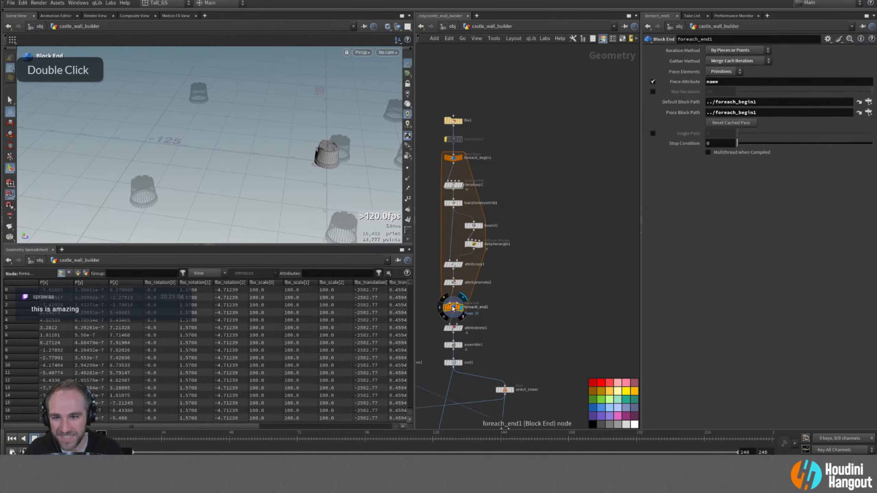
pyautogui.keyDown('alt'); pyautogui.moveTo(431, 256); pyautogui.dragTo(434, 254, button='right'); pyautogui.keyUp('alt')
pyautogui.keyDown('alt'); pyautogui.moveTo(434, 253); pyautogui.dragTo(475, 244, button='middle'); pyautogui.keyUp('alt')
pyautogui.keyDown('alt'); pyautogui.moveTo(561, 257); pyautogui.dragTo(546, 272, button='right'); pyautogui.keyUp('alt')
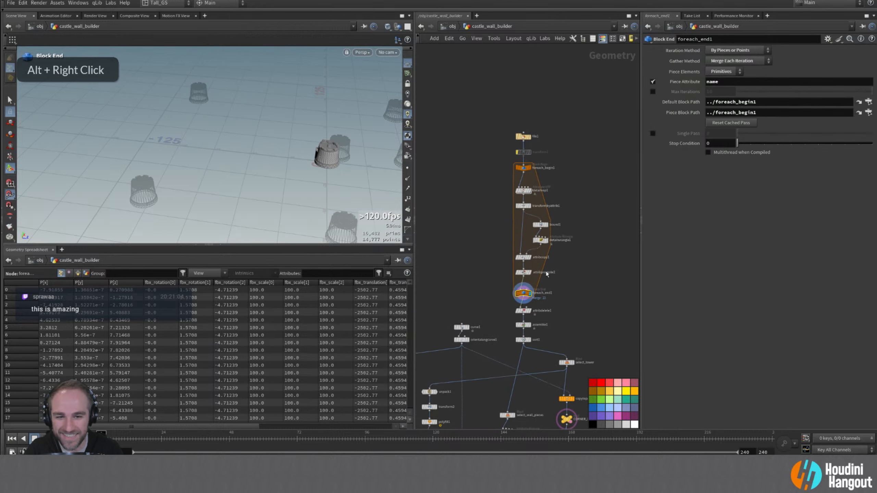
# - Shift copytopoints3 slightly and move merge3 with PT_CLOUD level with merge2 in the network
pyautogui.keyDown('alt'); pyautogui.moveTo(549, 405); pyautogui.dragTo(522, 203, button='middle'); pyautogui.keyUp('alt')
pyautogui.keyDown('alt'); pyautogui.moveTo(510, 312); pyautogui.dragTo(548, 191, button='middle'); pyautogui.keyUp('alt')
pyautogui.scroll(-2, 549, 191)
pyautogui.keyDown('alt'); pyautogui.moveTo(549, 384); pyautogui.dragTo(557, 283, button='middle'); pyautogui.keyUp('alt')
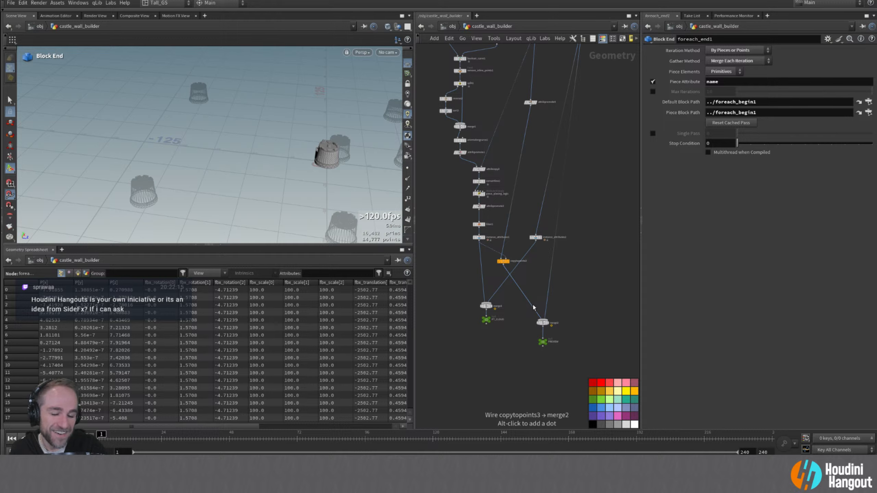
pyautogui.moveTo(503, 263); pyautogui.dragTo(508, 262)
pyautogui.moveTo(465, 293); pyautogui.dragTo(504, 338)
pyautogui.moveTo(486, 307); pyautogui.dragTo(485, 325)
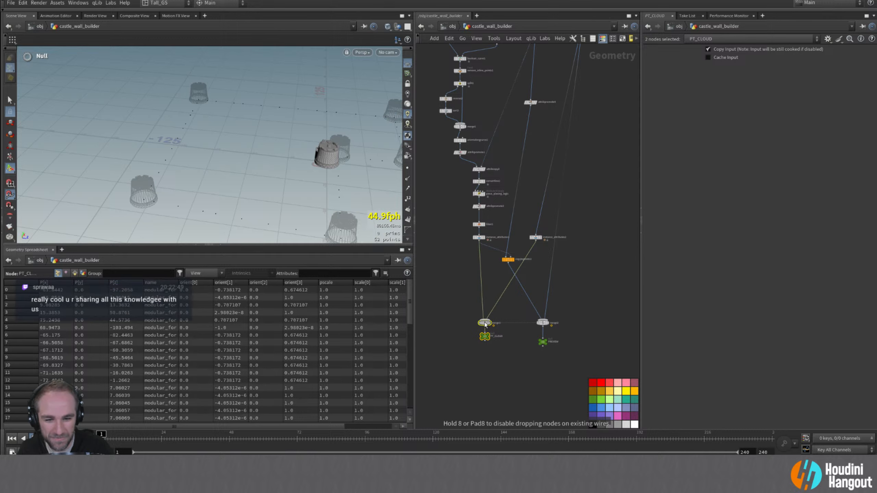
pyautogui.click(480, 370)
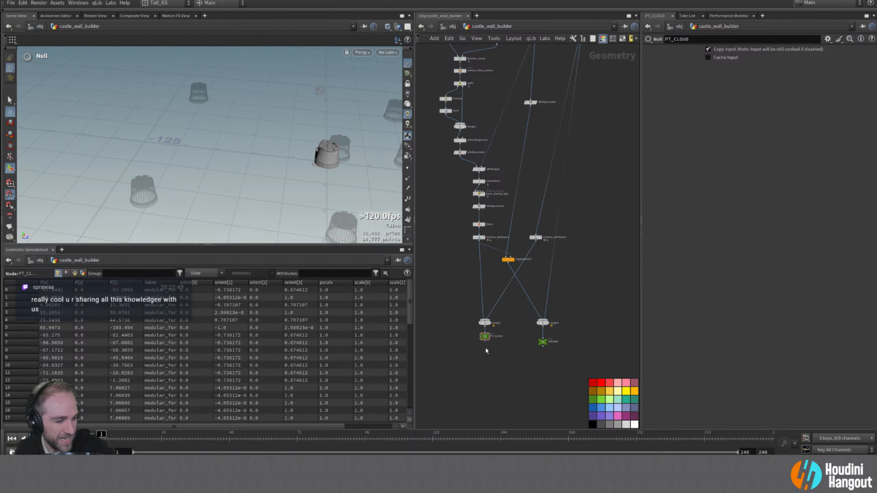
# - Move both merge nodes with PT_CLOUD and PREVIEW closer beneath copytopoints3, and shift instance_attributes2 slightly inward
pyautogui.moveTo(460, 311); pyautogui.dragTo(447, 311, button='middle')
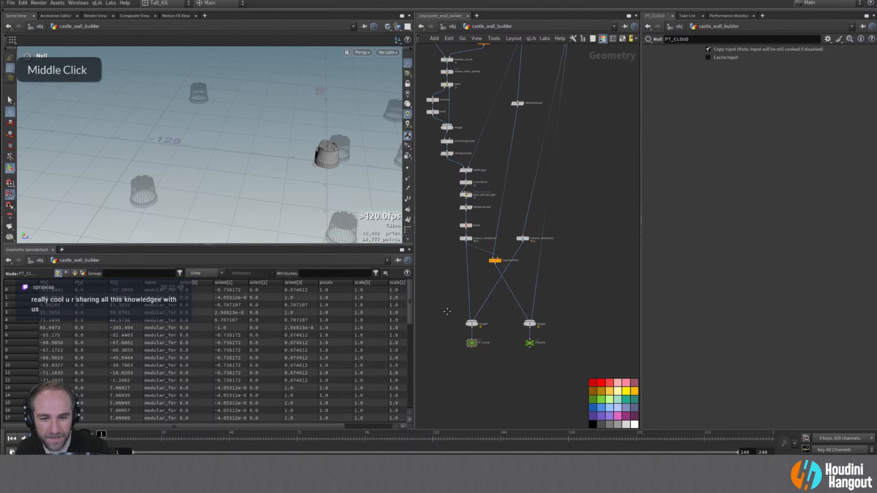
pyautogui.moveTo(447, 312); pyautogui.dragTo(566, 371)
pyautogui.moveTo(472, 326); pyautogui.dragTo(474, 288)
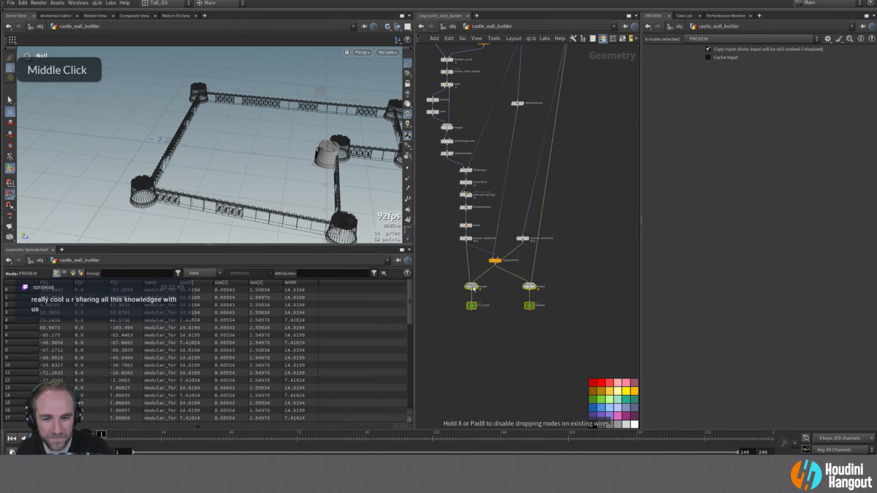
pyautogui.scroll(3, 478, 314)
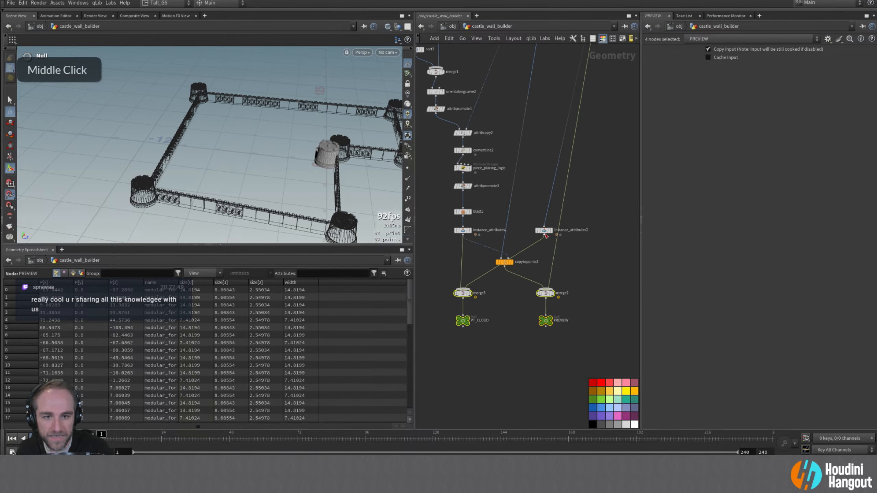
pyautogui.click(544, 232)
pyautogui.moveTo(545, 231); pyautogui.dragTo(536, 231)
pyautogui.moveTo(526, 209); pyautogui.dragTo(500, 217, button='right')
pyautogui.moveTo(452, 196); pyautogui.dragTo(451, 287, button='middle')
pyautogui.moveTo(451, 288); pyautogui.dragTo(444, 286, button='right')
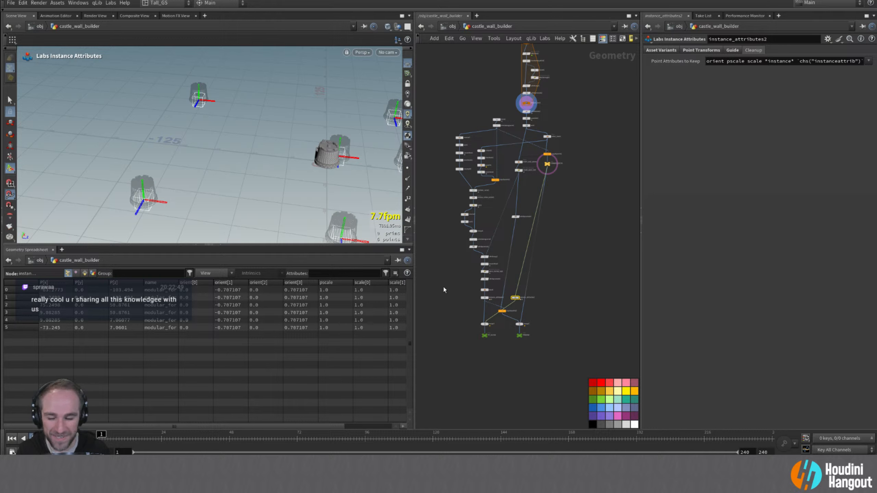
pyautogui.press('u')
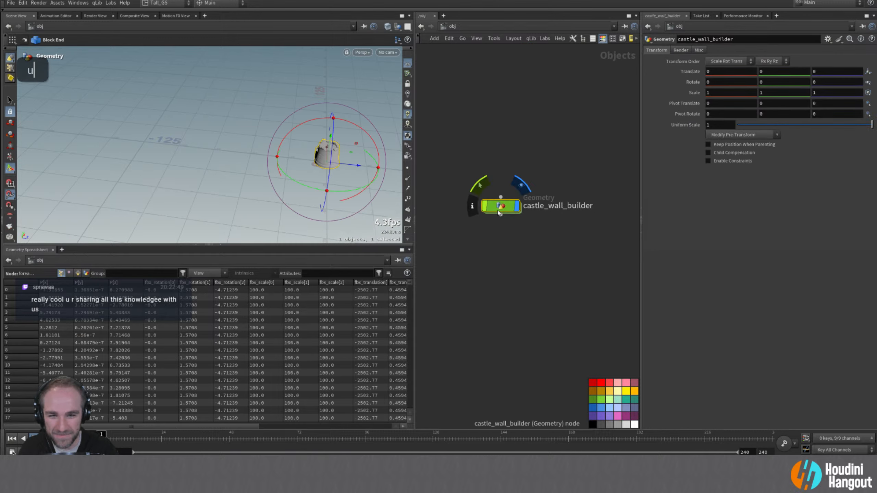
pyautogui.doubleClick(498, 210)
# - Collapse all castle_wall_builder nodes below file1 into a single subnetwork
pyautogui.moveTo(548, 243); pyautogui.dragTo(555, 279, button='right')
pyautogui.moveTo(569, 260); pyautogui.dragTo(565, 296, button='middle')
pyautogui.moveTo(467, 118); pyautogui.dragTo(478, 97, button='right')
pyautogui.moveTo(490, 128); pyautogui.dragTo(491, 123, button='middle')
pyautogui.moveTo(491, 126); pyautogui.dragTo(495, 151, button='right')
pyautogui.moveTo(494, 154); pyautogui.dragTo(493, 118, button='middle')
pyautogui.moveTo(493, 119); pyautogui.dragTo(473, 111, button='right')
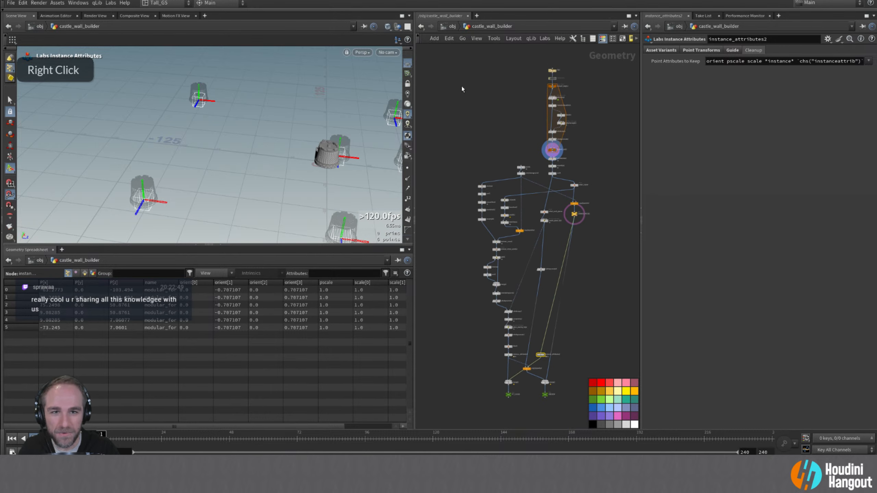
pyautogui.moveTo(455, 75); pyautogui.dragTo(580, 394)
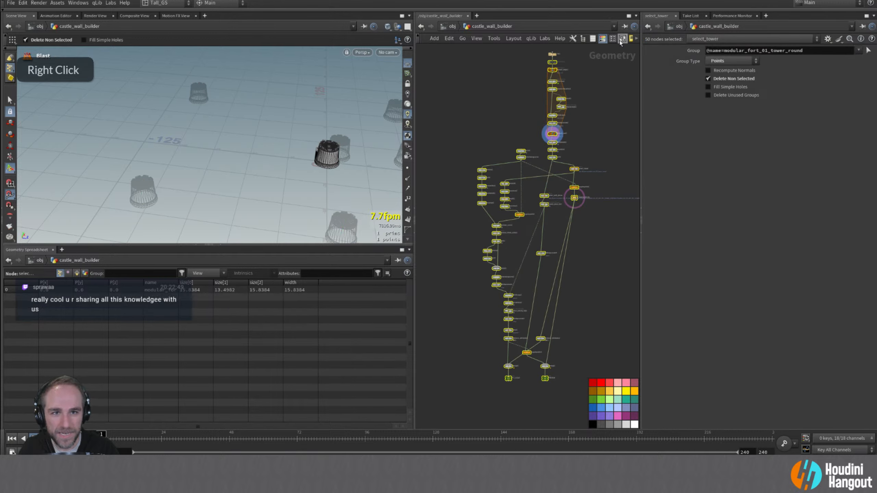
pyautogui.doubleClick(636, 39)
pyautogui.click(637, 39)
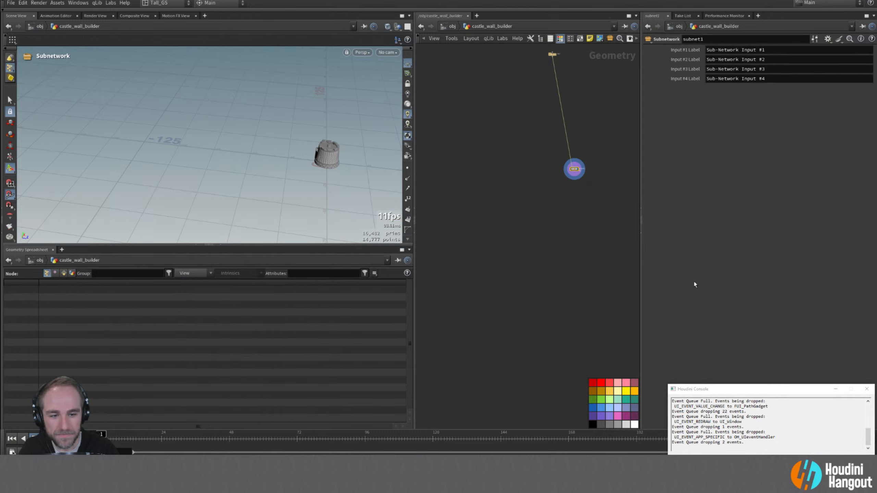
# - Position the subnet1 node directly below file1
pyautogui.moveTo(578, 172); pyautogui.dragTo(553, 76)
pyautogui.keyDown('alt'); pyautogui.moveTo(544, 91); pyautogui.dragTo(546, 81, button='right'); pyautogui.keyUp('alt')
pyautogui.keyDown('alt'); pyautogui.moveTo(546, 81); pyautogui.dragTo(519, 204, button='middle'); pyautogui.keyUp('alt')
pyautogui.keyDown('alt'); pyautogui.moveTo(519, 205); pyautogui.dragTo(531, 190, button='right'); pyautogui.keyUp('alt')
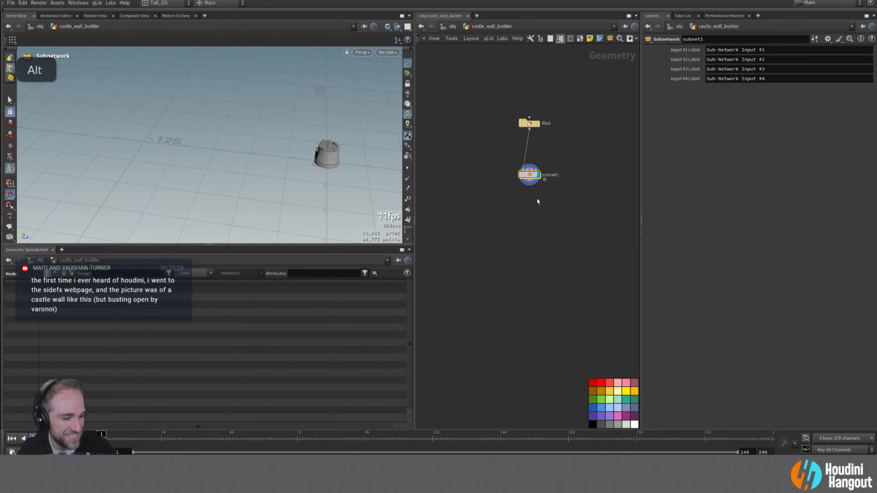
pyautogui.keyDown('alt'); pyautogui.moveTo(538, 199); pyautogui.dragTo(494, 238, button='middle'); pyautogui.keyUp('alt')
pyautogui.keyDown('alt'); pyautogui.moveTo(494, 238); pyautogui.dragTo(495, 222, button='right'); pyautogui.keyUp('alt')
pyautogui.moveTo(486, 204); pyautogui.dragTo(487, 172)
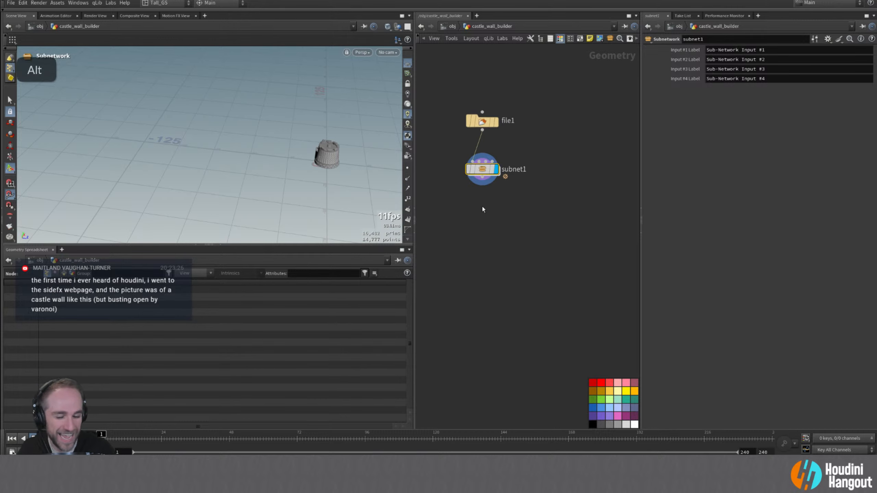
pyautogui.keyDown('alt'); pyautogui.moveTo(483, 207); pyautogui.dragTo(510, 253, button='middle'); pyautogui.keyUp('alt')
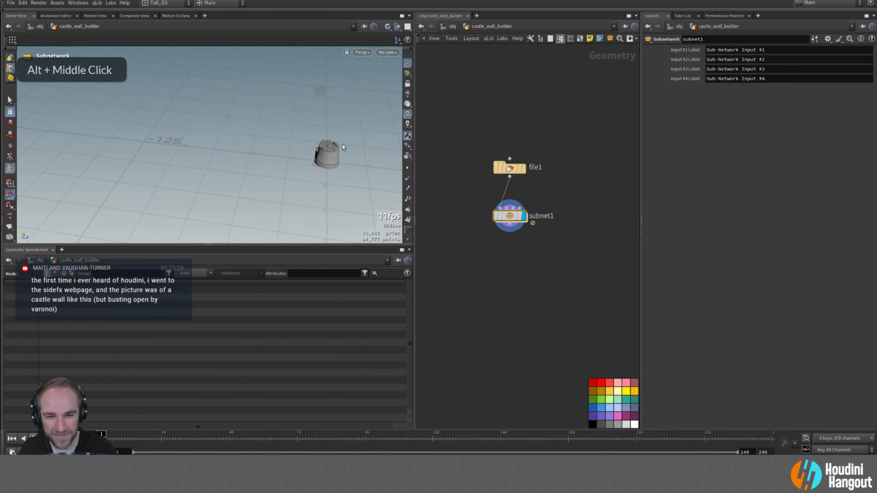
# - Inside subnet1, add an Output node connected beneath the PREVIEW null
pyautogui.doubleClick(510, 215)
pyautogui.keyDown('alt'); pyautogui.moveTo(502, 352); pyautogui.dragTo(511, 334, button='right'); pyautogui.keyUp('alt')
pyautogui.click(537, 349)
pyautogui.press('Tab')
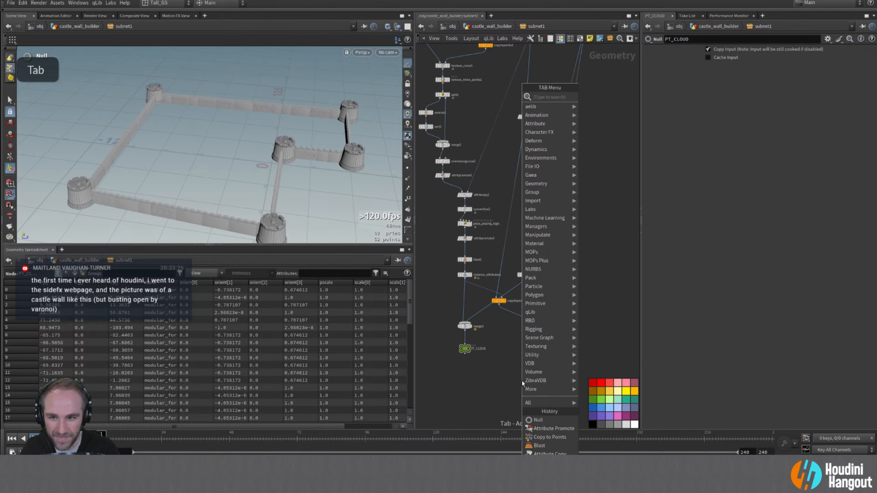
pyautogui.write('out')
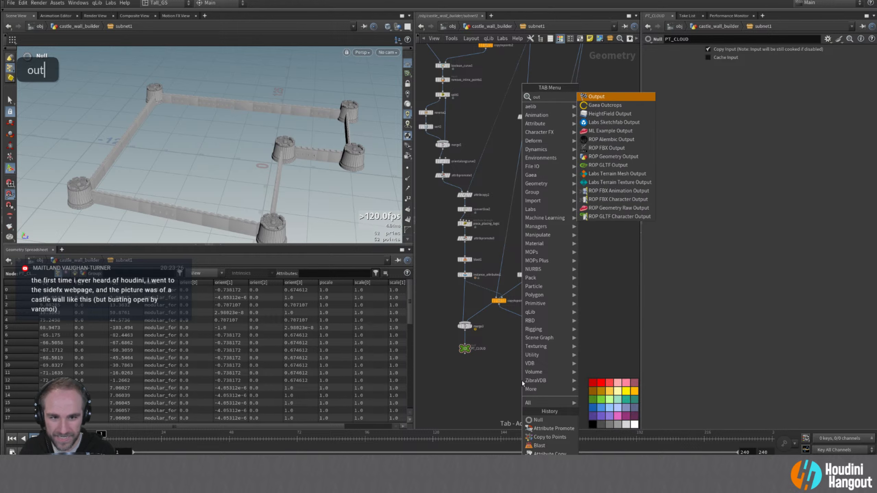
pyautogui.press('Return')
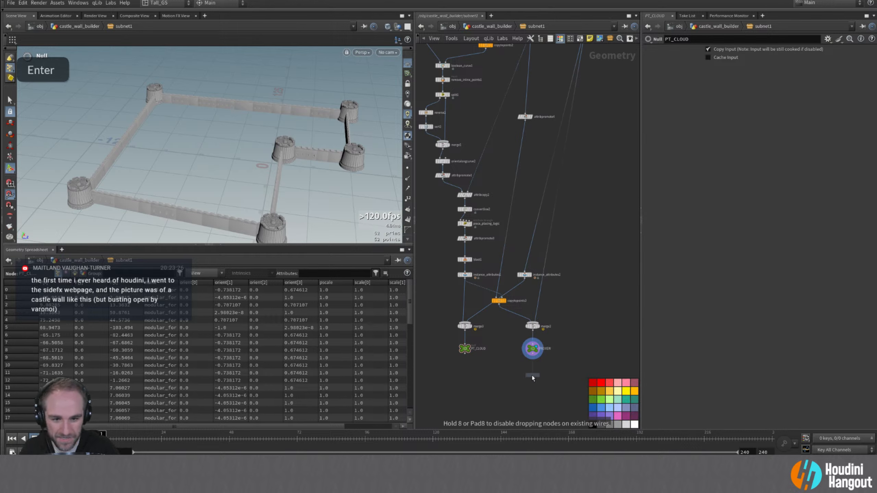
pyautogui.click(531, 378)
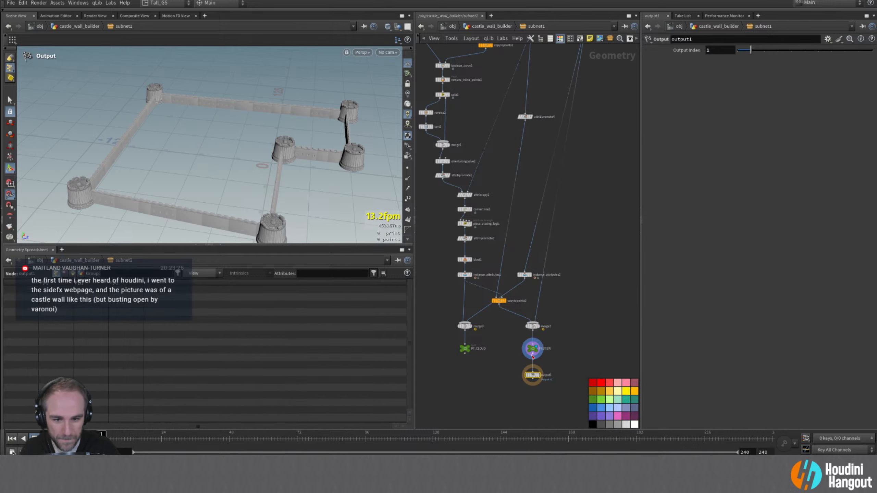
pyautogui.doubleClick(532, 374)
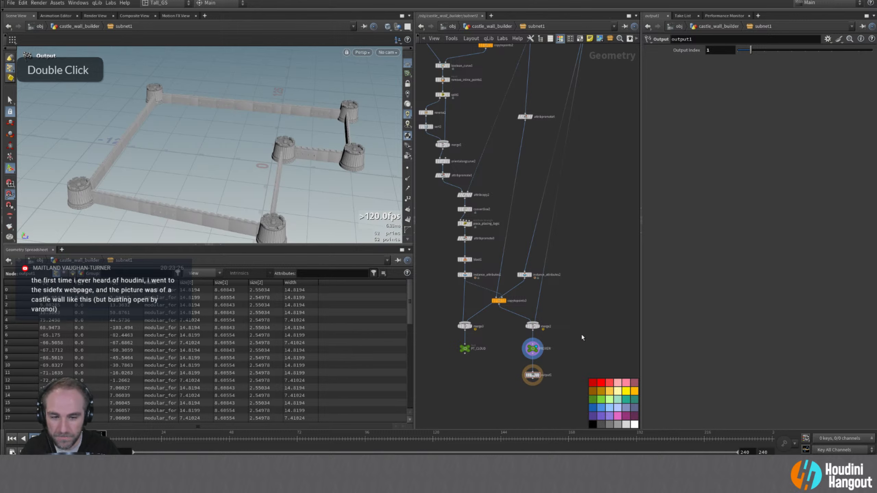
# - Check subnet1 from the parent level, then set output1's Output Index to 0 and inspect its node info
pyautogui.press('u')
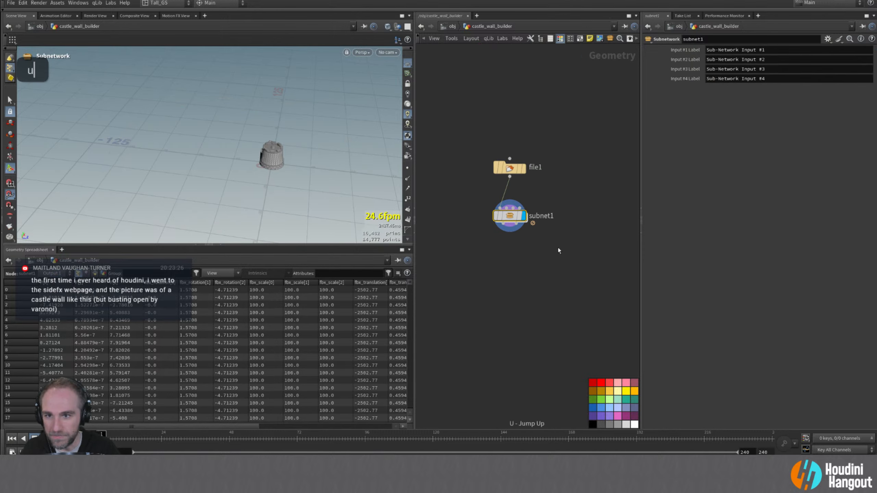
pyautogui.doubleClick(509, 216)
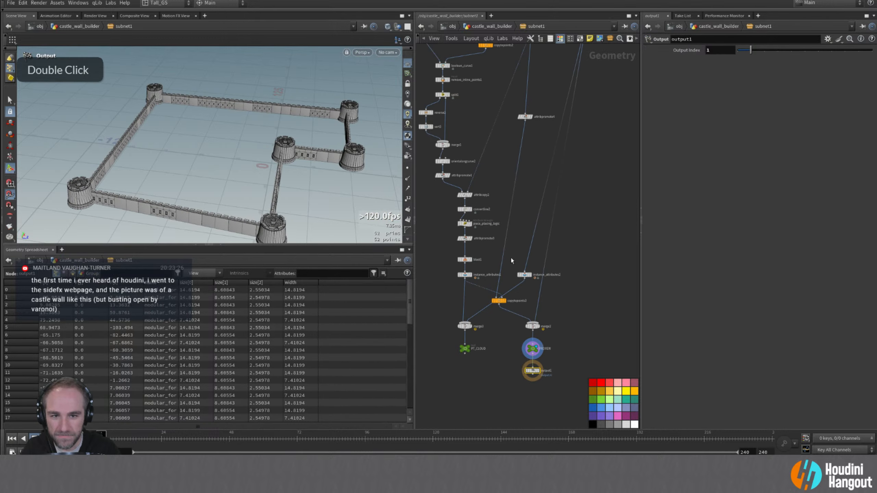
pyautogui.moveTo(750, 50); pyautogui.dragTo(736, 51)
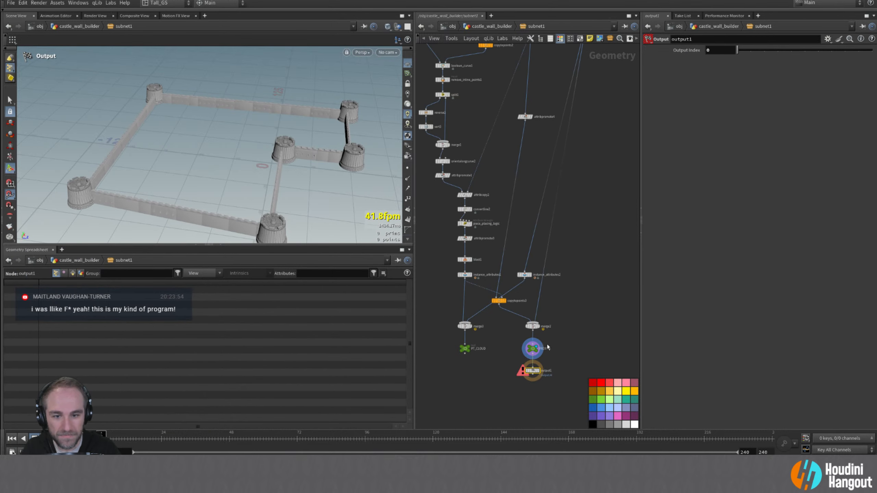
pyautogui.middleClick(533, 371)
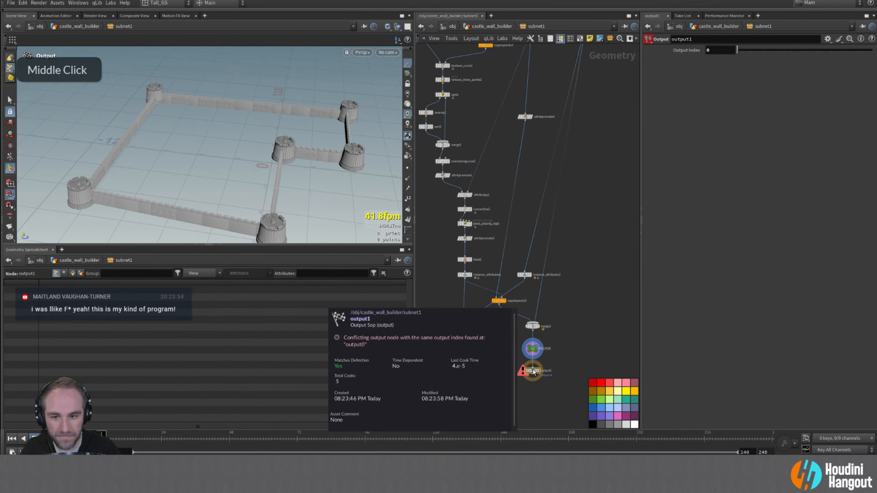
# - Inside subnet1, connect output0 beneath the PT_CLOUD null and output1 beneath the PREVIEW null
pyautogui.keyDown('alt'); pyautogui.moveTo(534, 371); pyautogui.dragTo(572, 315, button='right'); pyautogui.keyUp('alt')
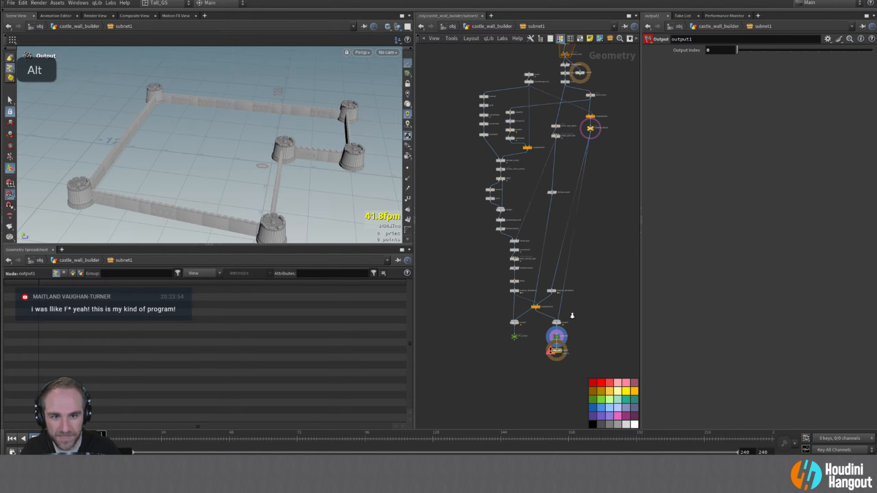
pyautogui.keyDown('alt'); pyautogui.moveTo(586, 282); pyautogui.dragTo(564, 320, button='middle'); pyautogui.keyUp('alt')
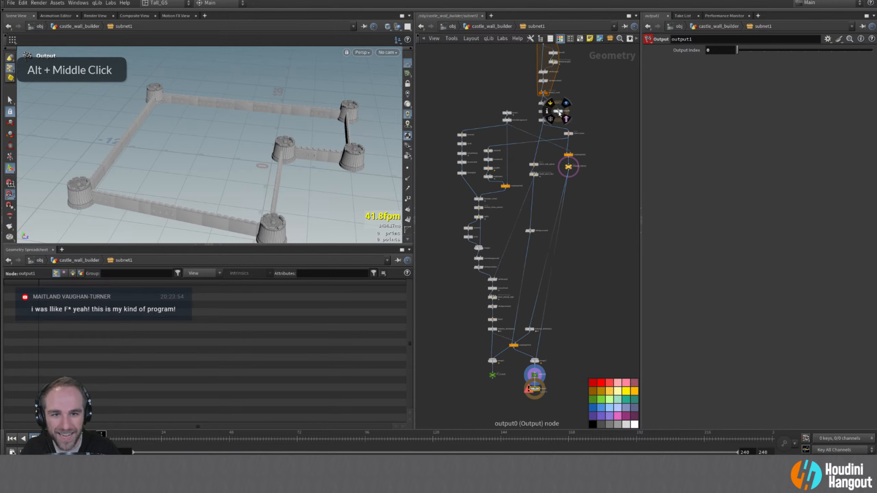
pyautogui.moveTo(560, 111); pyautogui.dragTo(496, 401)
pyautogui.moveTo(502, 391); pyautogui.dragTo(522, 386, button='right')
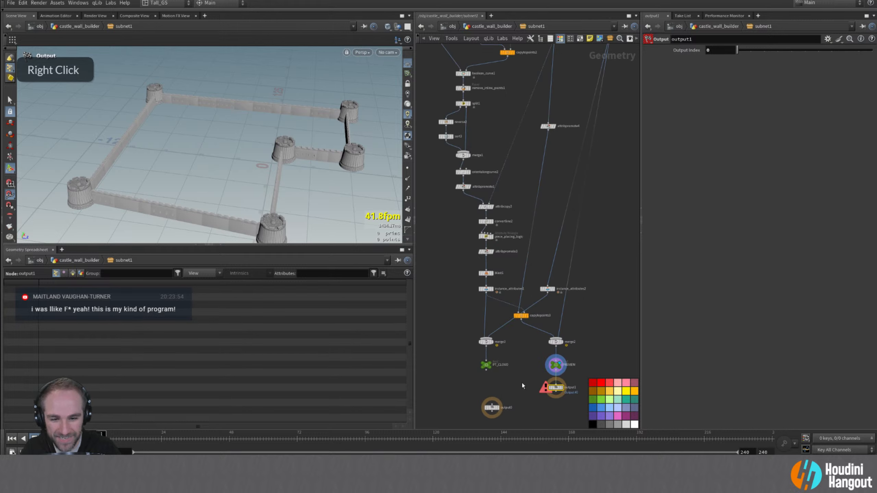
pyautogui.moveTo(550, 390); pyautogui.dragTo(476, 389)
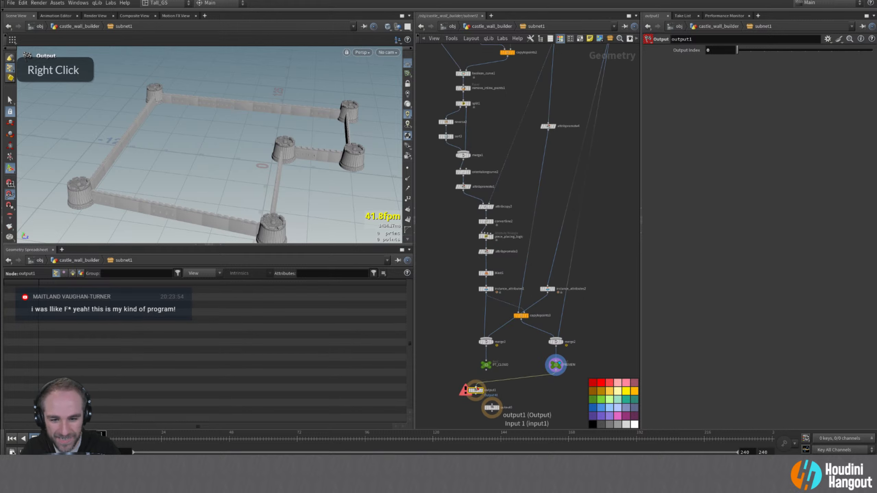
pyautogui.click(476, 387)
pyautogui.click(486, 370)
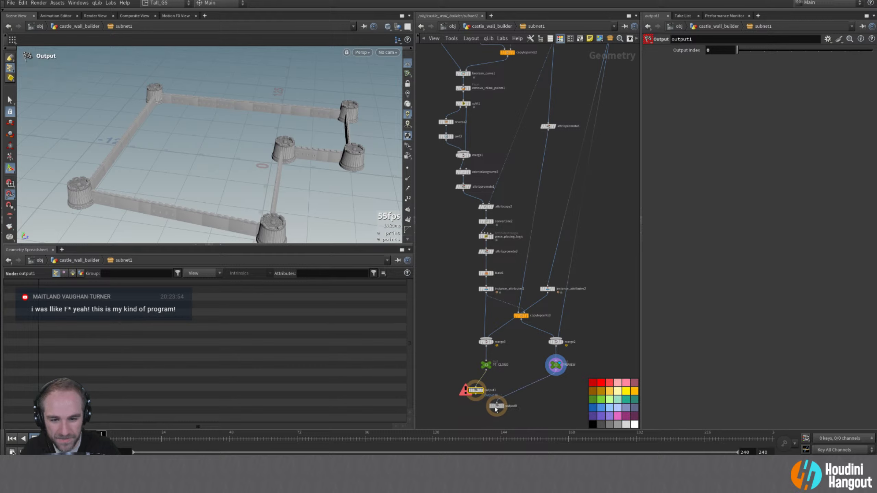
pyautogui.moveTo(493, 407); pyautogui.dragTo(558, 393)
pyautogui.doubleClick(547, 390)
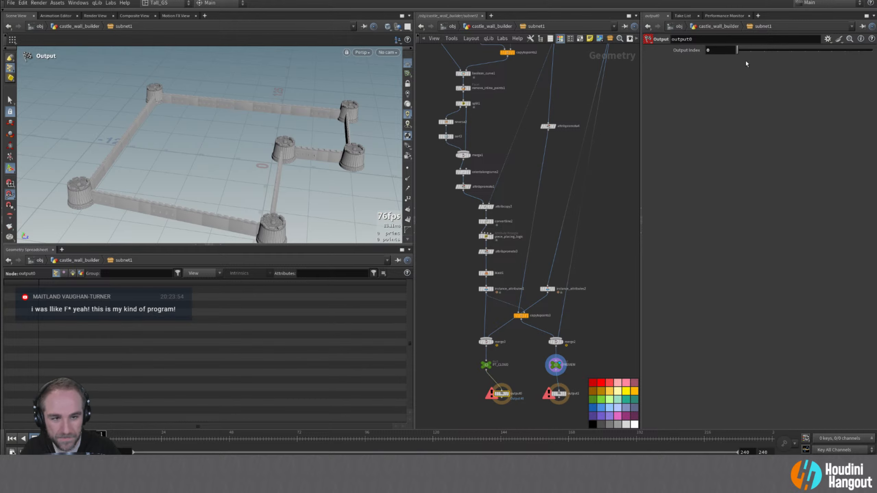
# - Set output0's Output Index to 1 and line up both Output nodes under their nulls
pyautogui.click(750, 50)
pyautogui.moveTo(501, 394); pyautogui.dragTo(493, 391)
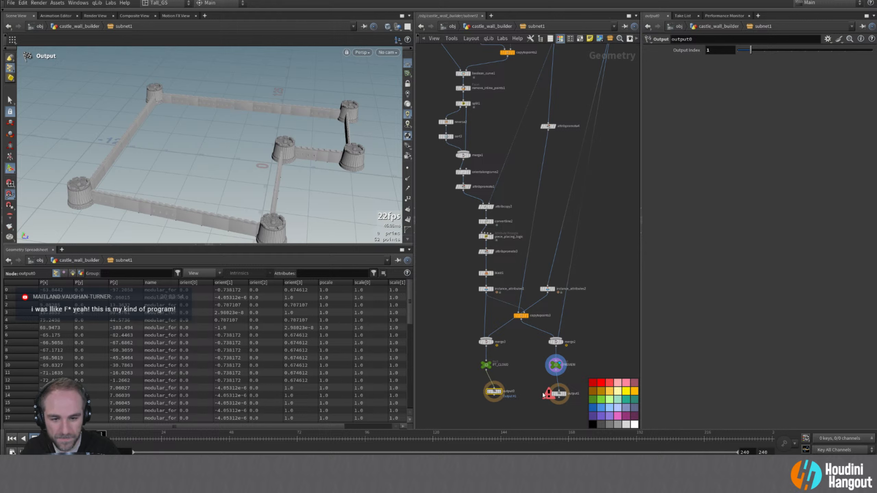
pyautogui.doubleClick(566, 396)
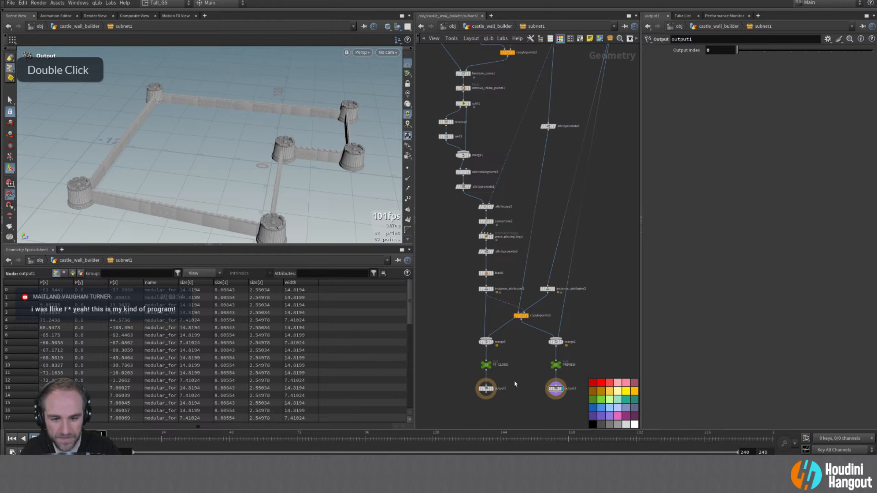
# - Check subnet1's output connectors from the parent level against the Output nodes inside it
pyautogui.press('u')
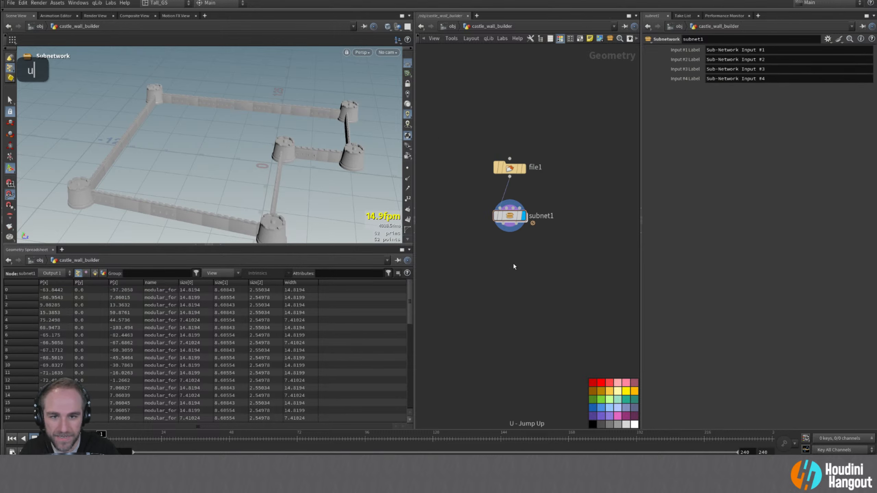
pyautogui.press('Tab')
pyautogui.click(496, 263)
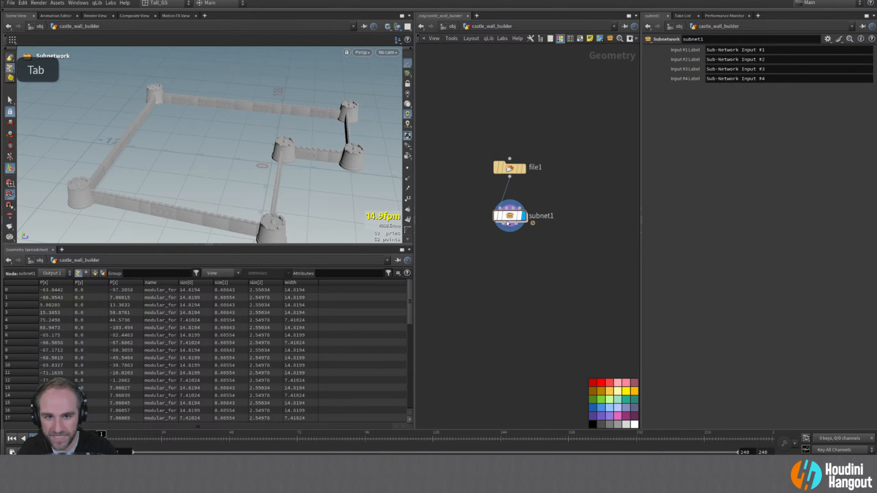
pyautogui.doubleClick(510, 217)
pyautogui.click(491, 389)
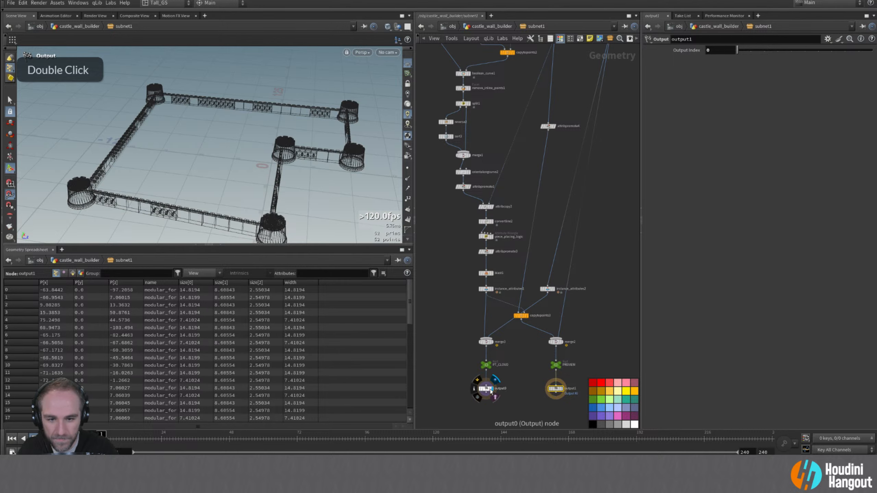
pyautogui.press('u')
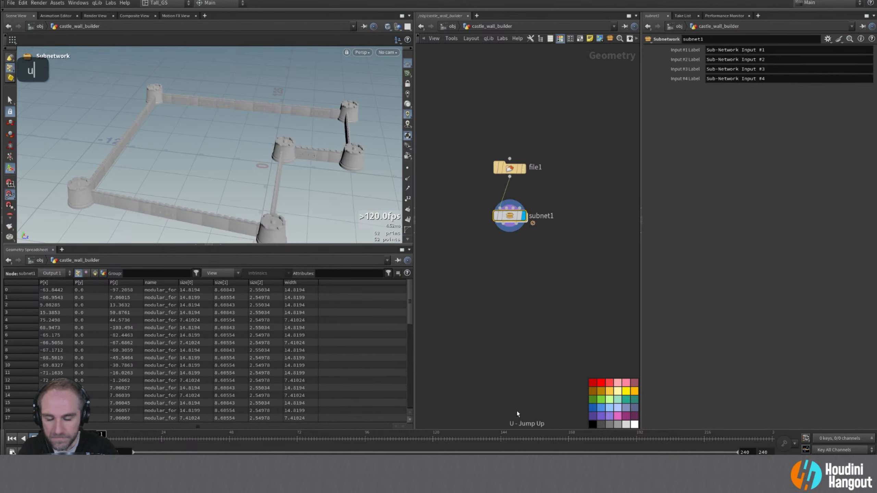
# - Start a new digital asset from subnet1 and set its save location to the $HIP/hda directory
pyautogui.rightClick(508, 216)
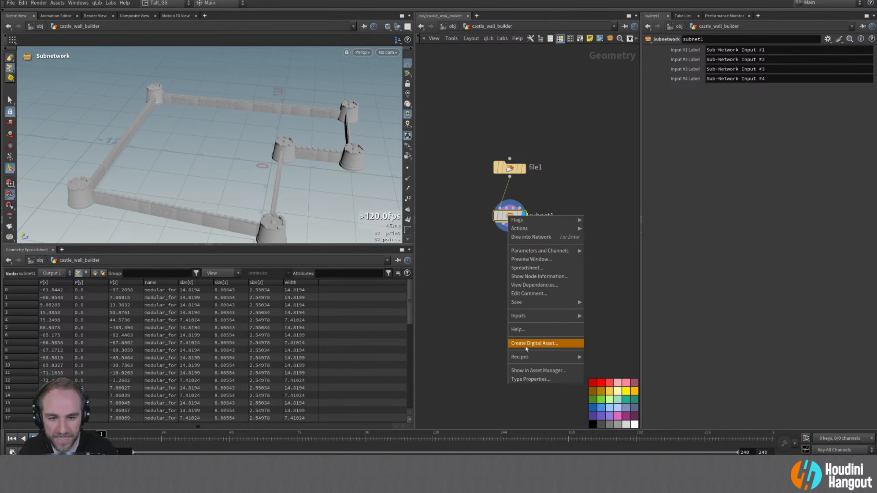
pyautogui.click(525, 344)
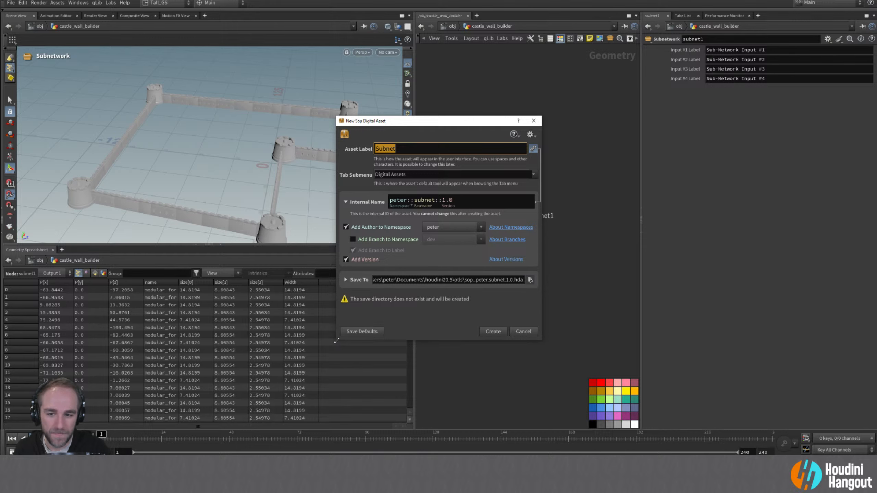
pyautogui.moveTo(336, 340); pyautogui.dragTo(249, 377)
pyautogui.click(256, 274)
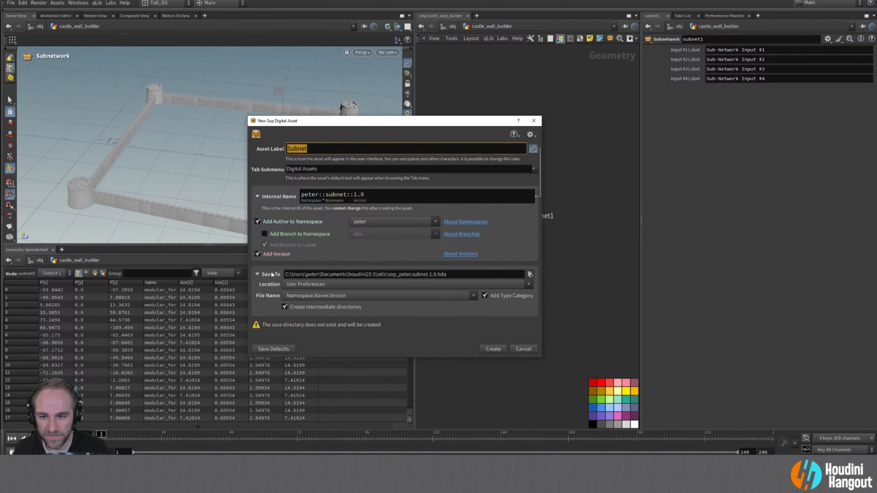
pyautogui.click(261, 275)
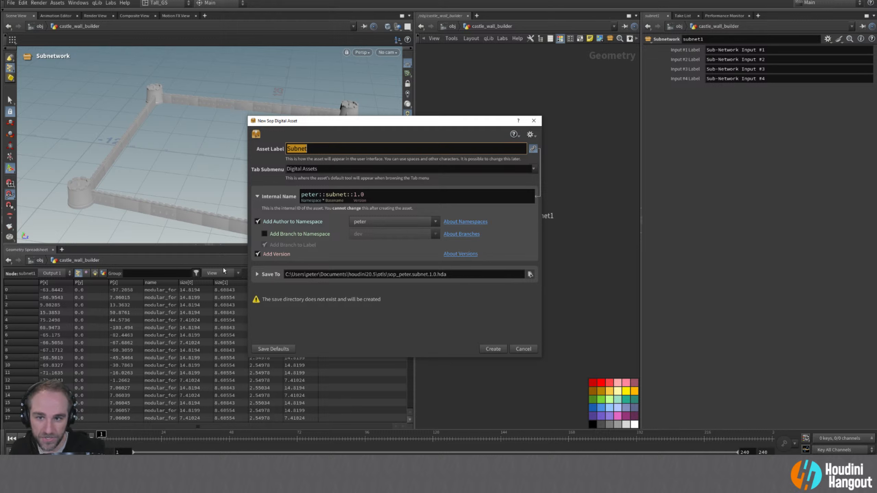
pyautogui.click(530, 274)
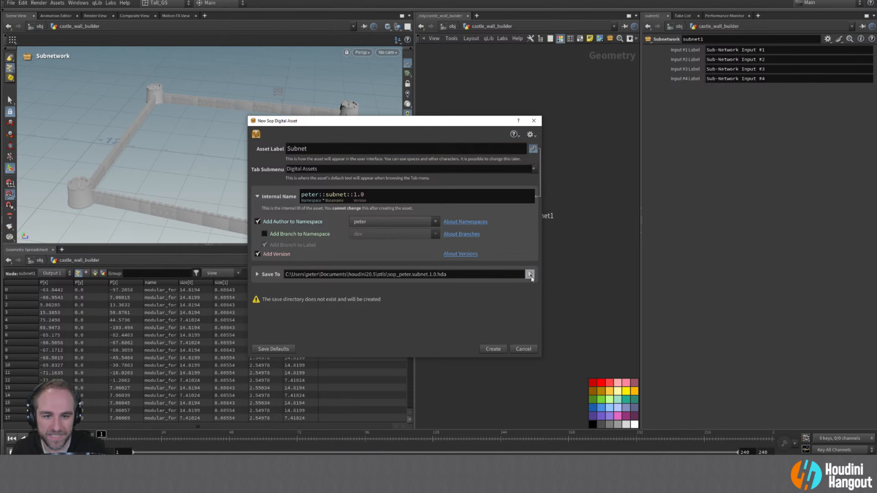
pyautogui.click(703, 255)
pyautogui.click(265, 274)
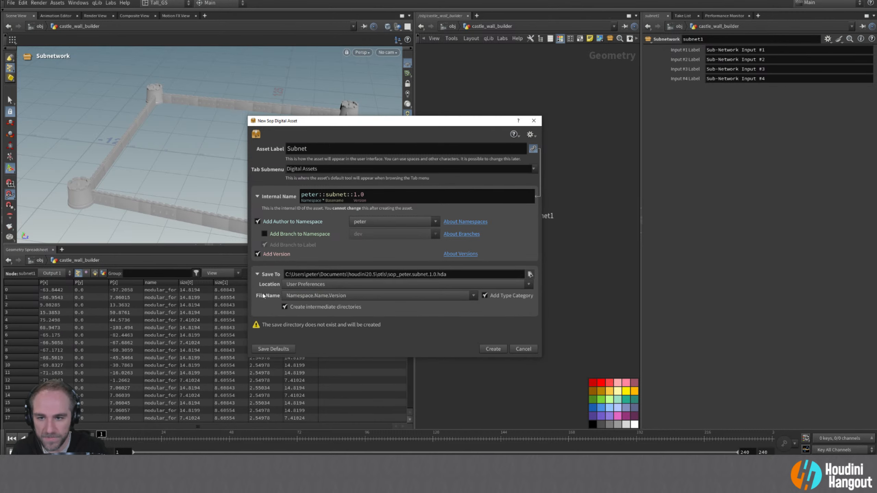
pyautogui.click(308, 284)
pyautogui.click(305, 300)
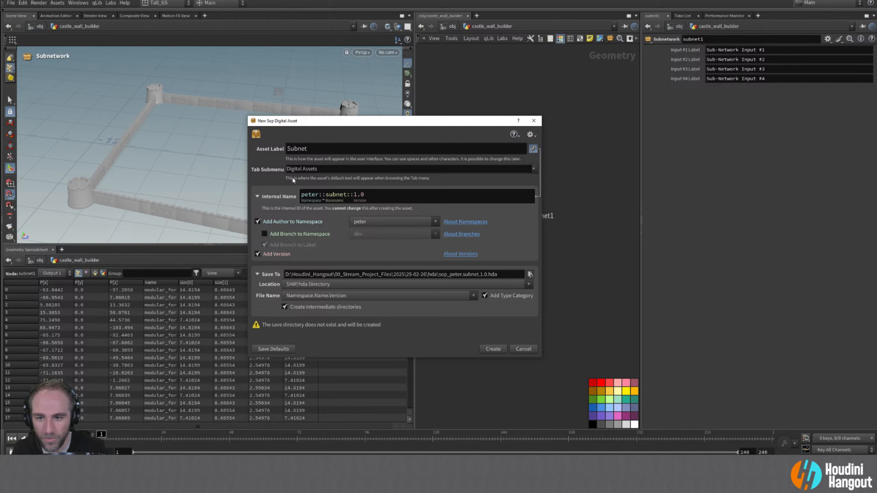
# - Label the asset Castle_Builder, create it, and dismiss the Houdini Console window
pyautogui.doubleClick(324, 150)
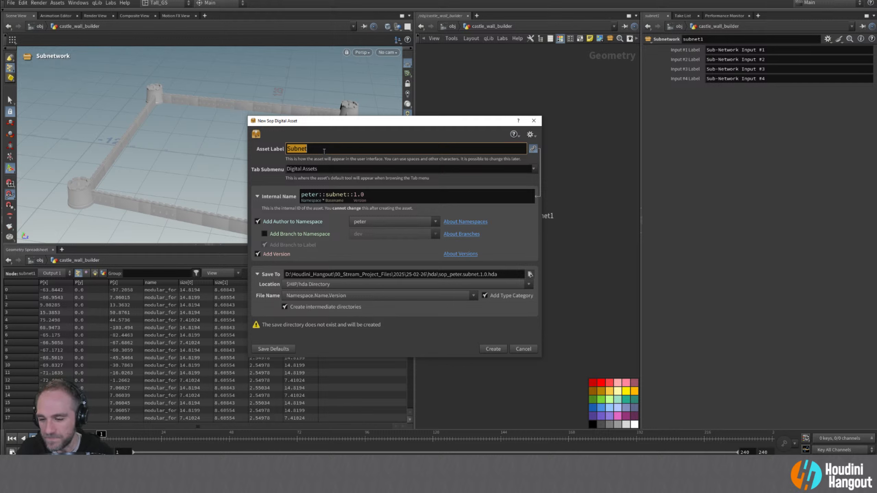
pyautogui.write('Castl')
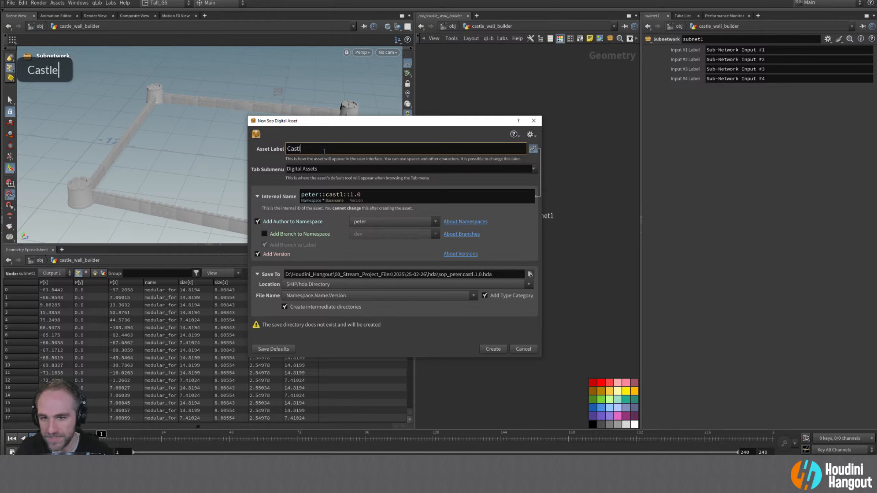
pyautogui.write('e_')
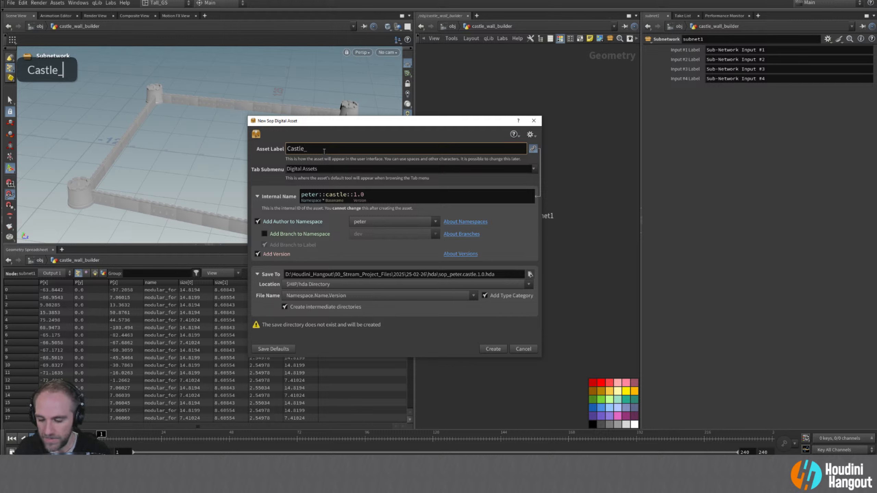
pyautogui.write('Builder')
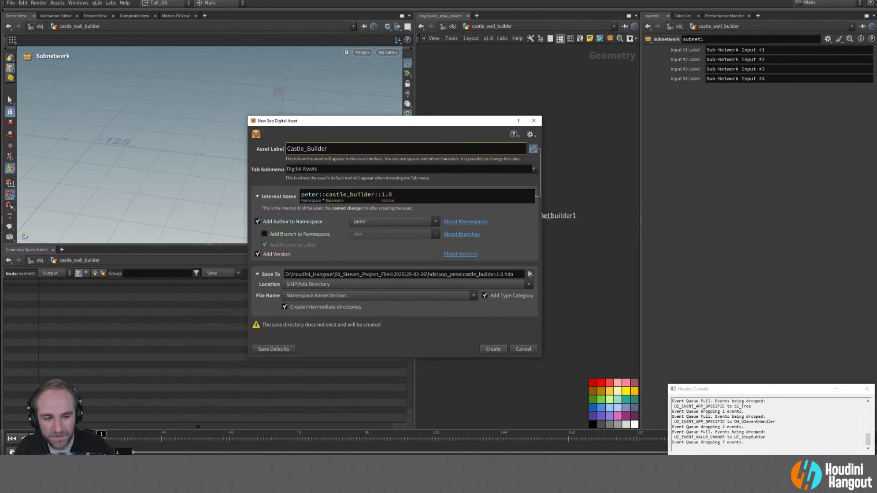
pyautogui.doubleClick(866, 389)
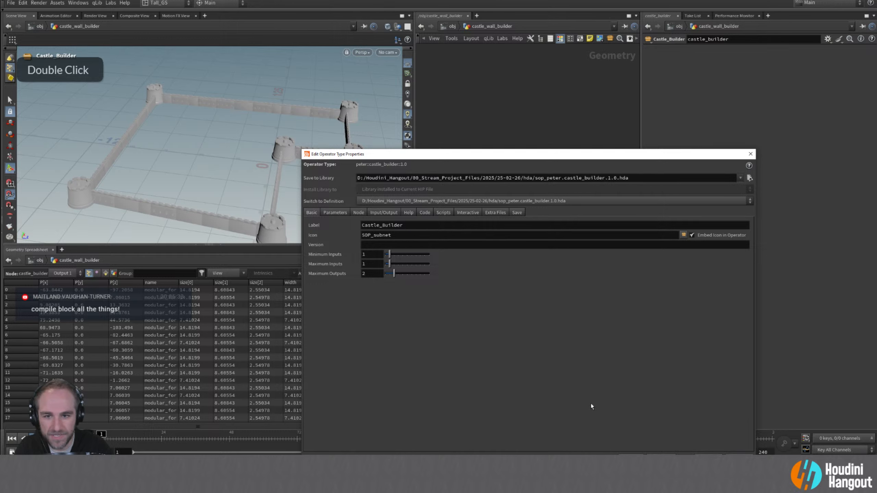
# - Review the Castle_Builder type properties, including its parameters, and accept them
pyautogui.moveTo(532, 156); pyautogui.dragTo(534, 80)
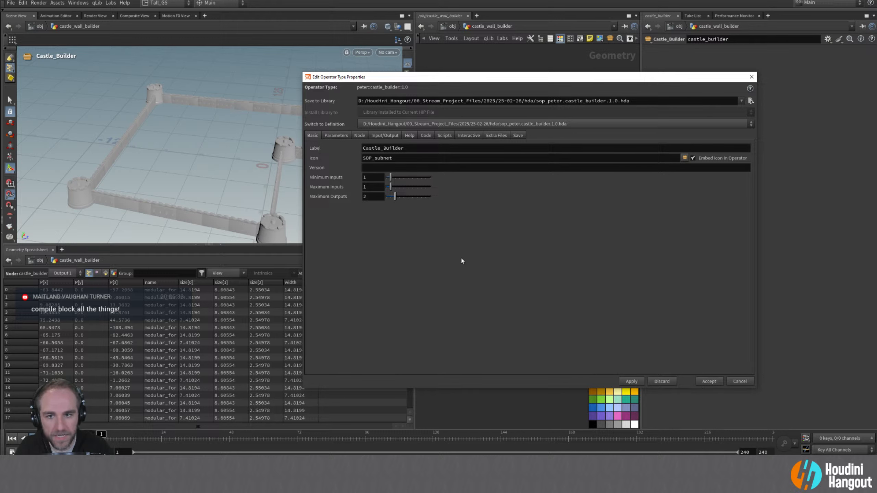
pyautogui.click(335, 135)
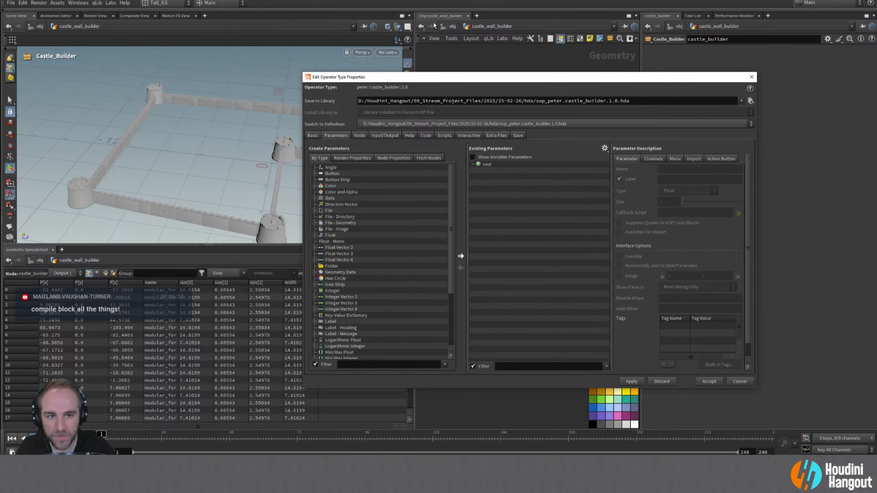
pyautogui.doubleClick(708, 383)
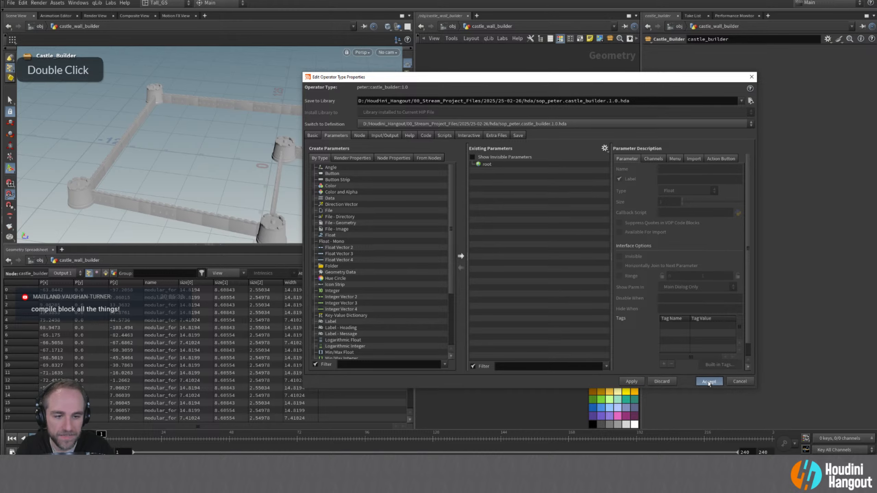
# - Examine the castle_builder node in the network and the generated castle walls and towers in the viewport
pyautogui.keyDown('alt'); pyautogui.moveTo(490, 265); pyautogui.dragTo(523, 244, button='right'); pyautogui.keyUp('alt')
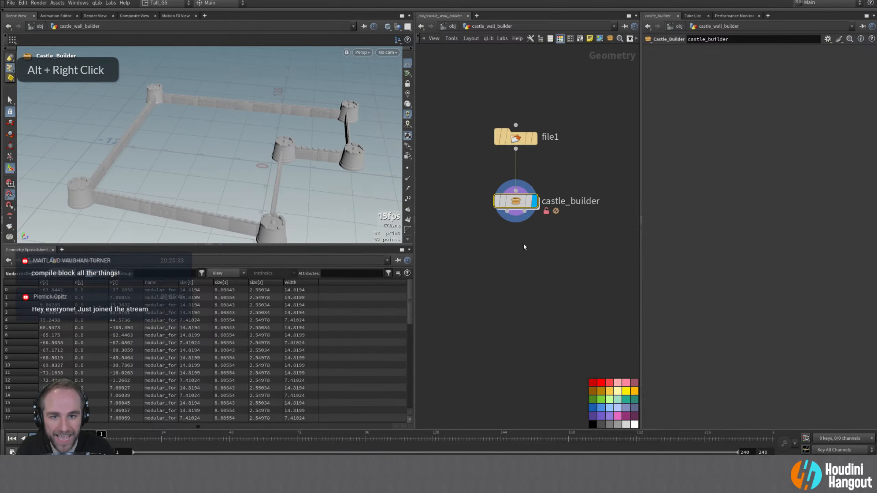
pyautogui.keyDown('alt'); pyautogui.moveTo(524, 244); pyautogui.dragTo(493, 274, button='middle'); pyautogui.keyUp('alt')
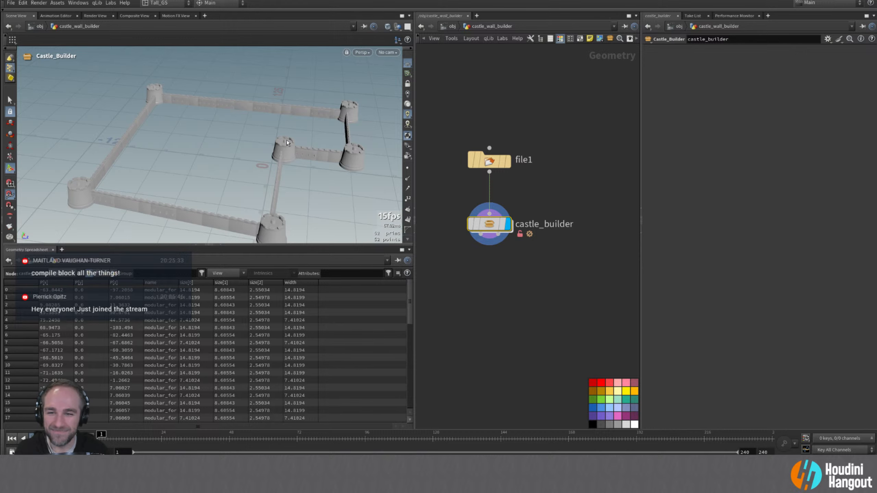
pyautogui.keyDown('alt'); pyautogui.moveTo(288, 143); pyautogui.dragTo(280, 140, button='right'); pyautogui.keyUp('alt')
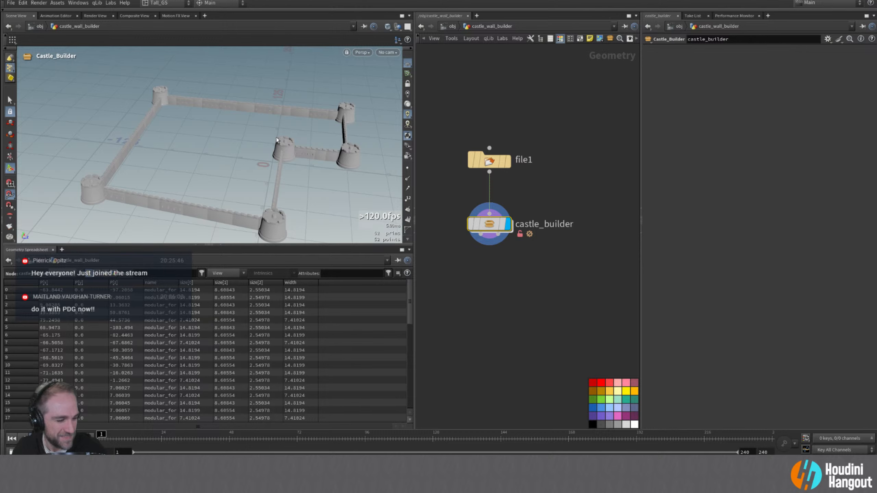
pyautogui.keyDown('alt'); pyautogui.moveTo(270, 132); pyautogui.dragTo(252, 137, button='right'); pyautogui.keyUp('alt')
pyautogui.moveTo(252, 137)
pyautogui.keyDown('alt'); pyautogui.mouseDown()
pyautogui.moveTo(281, 137)
pyautogui.moveTo(268, 138)
pyautogui.mouseUp(); pyautogui.keyUp('alt')
pyautogui.keyDown('alt'); pyautogui.moveTo(267, 139); pyautogui.dragTo(253, 138, button='middle'); pyautogui.keyUp('alt')
pyautogui.keyDown('alt'); pyautogui.moveTo(254, 140); pyautogui.dragTo(234, 145, button='right'); pyautogui.keyUp('alt')
pyautogui.keyDown('alt'); pyautogui.moveTo(235, 146); pyautogui.dragTo(238, 148); pyautogui.keyUp('alt')
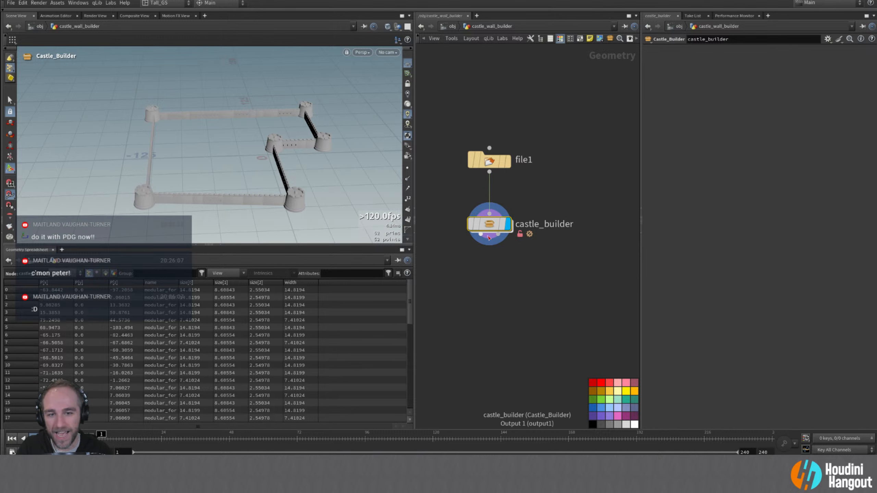
# - Look over the network inside castle_builder and return to the parent level
pyautogui.doubleClick(488, 224)
pyautogui.keyDown('alt'); pyautogui.moveTo(508, 157); pyautogui.dragTo(509, 141, button='right'); pyautogui.keyUp('alt')
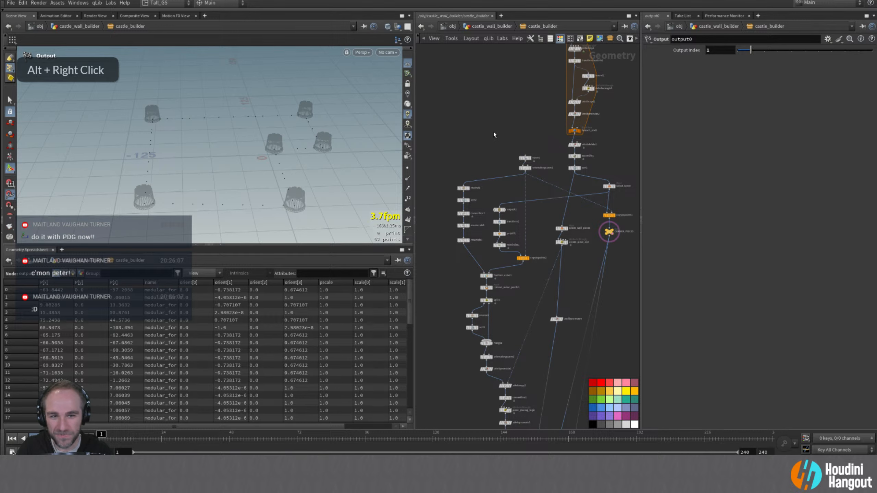
pyautogui.press('u')
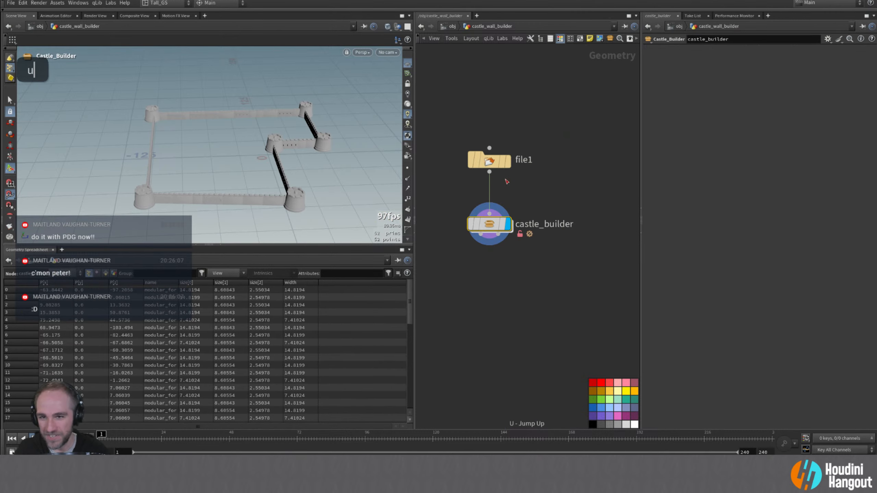
# - Set the Castle_Builder asset's minimum inputs to 2 in its type properties and accept the change
pyautogui.rightClick(491, 226)
pyautogui.click(503, 413)
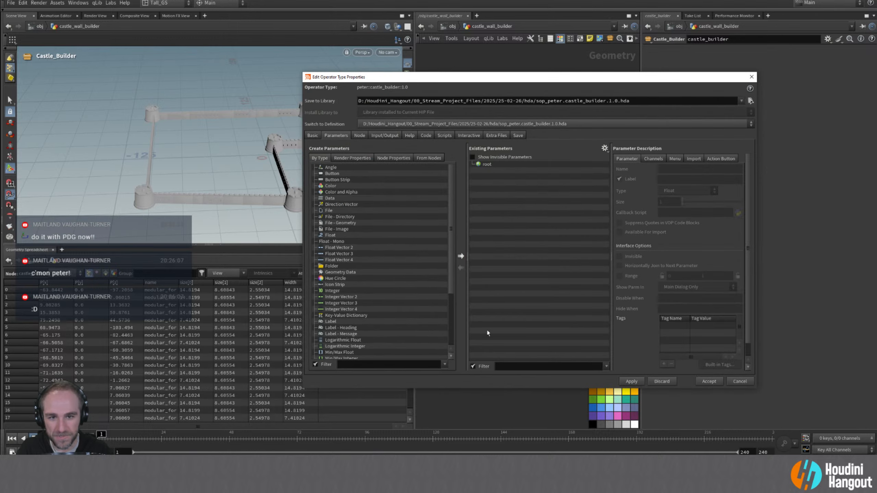
pyautogui.click(310, 136)
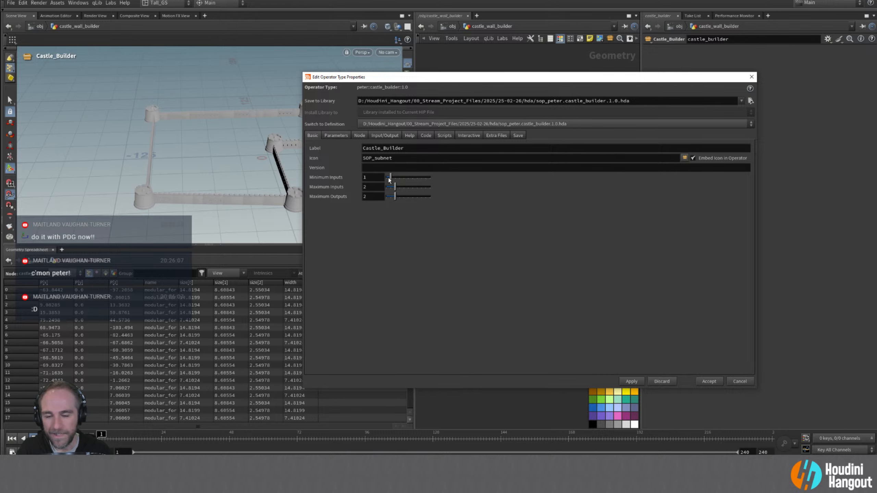
pyautogui.moveTo(392, 177); pyautogui.dragTo(395, 177)
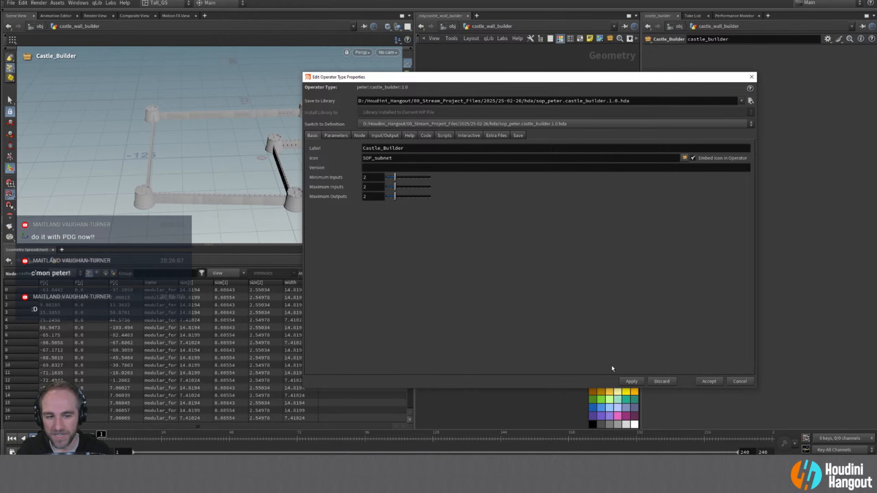
pyautogui.click(632, 381)
pyautogui.click(708, 381)
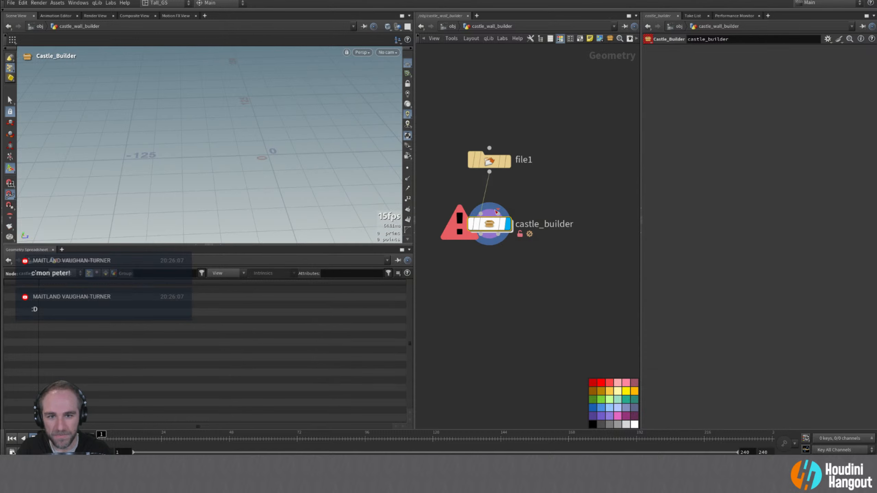
# - Inside castle_builder, feed orientalongcurve1 from the second sub-network input instead of curve1 and place that input directly above it
pyautogui.doubleClick(490, 233)
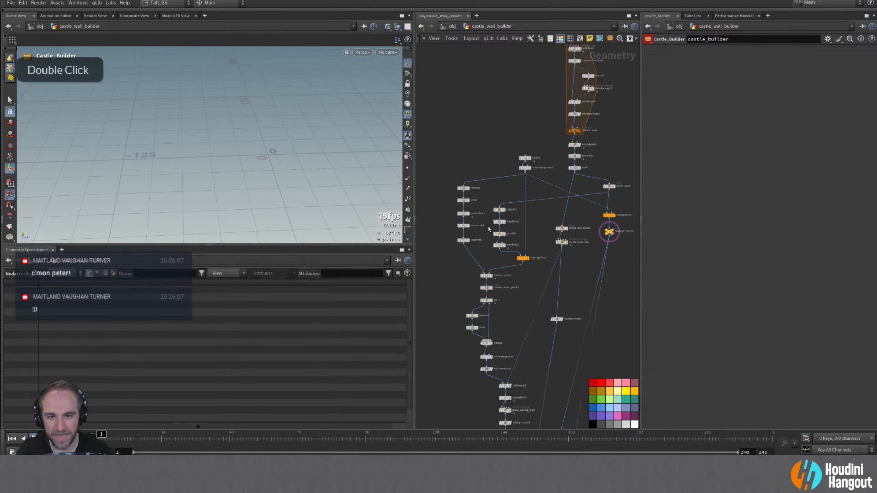
pyautogui.moveTo(532, 169); pyautogui.dragTo(485, 246, button='middle')
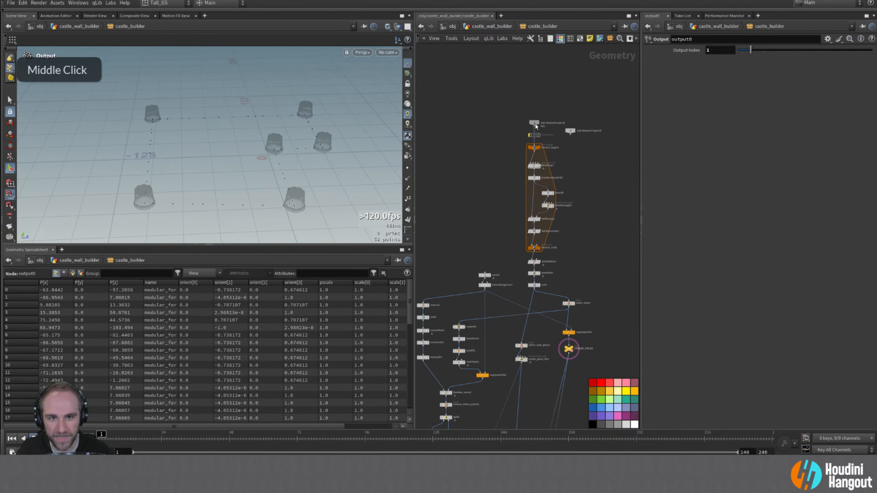
pyautogui.moveTo(535, 123); pyautogui.dragTo(536, 118)
pyautogui.moveTo(472, 239); pyautogui.dragTo(475, 232, button='middle')
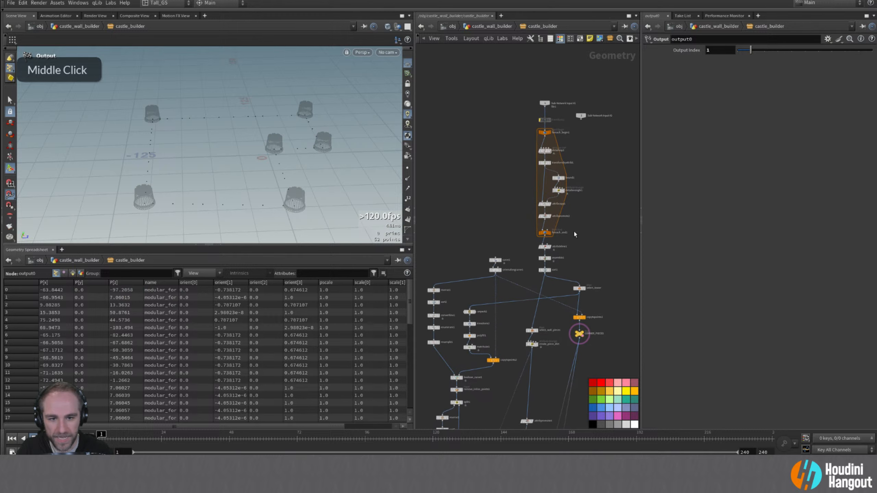
pyautogui.moveTo(580, 117); pyautogui.dragTo(464, 249)
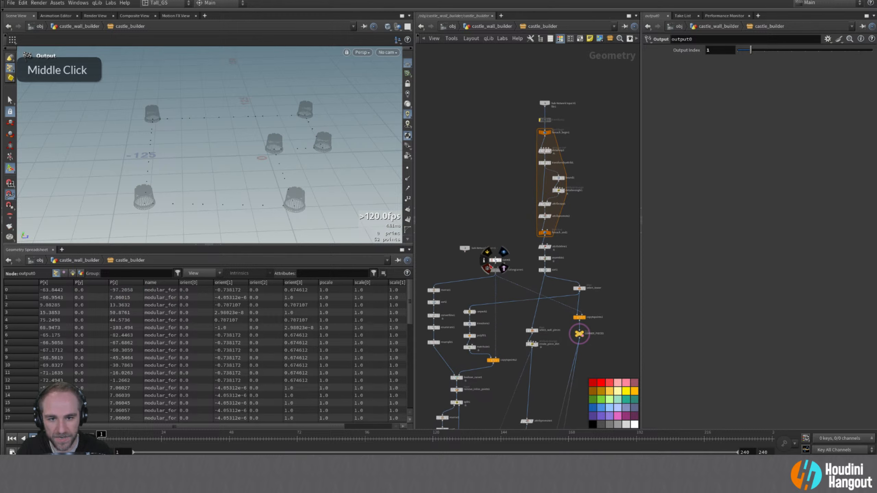
pyautogui.moveTo(454, 272); pyautogui.dragTo(471, 260, button='right')
pyautogui.click(471, 241)
pyautogui.click(516, 264)
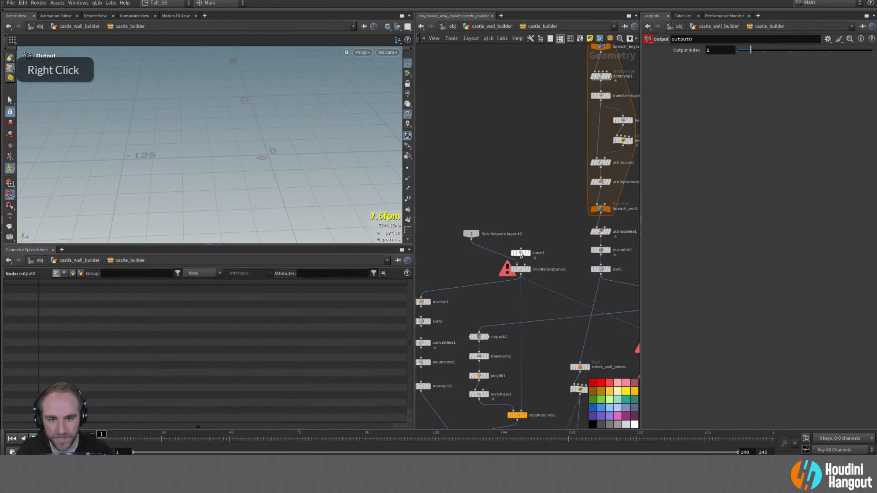
pyautogui.moveTo(520, 253); pyautogui.dragTo(519, 200)
pyautogui.moveTo(476, 234); pyautogui.dragTo(523, 247)
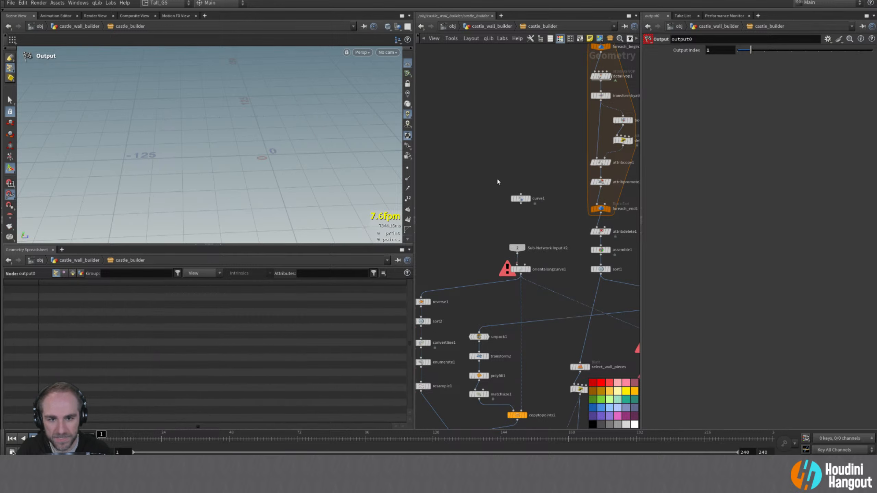
# - Move curve1 out of the asset to the castle_wall_builder level and connect it to castle_builder's second input
pyautogui.click(520, 198)
pyautogui.hotkey('ctrl', 'x')
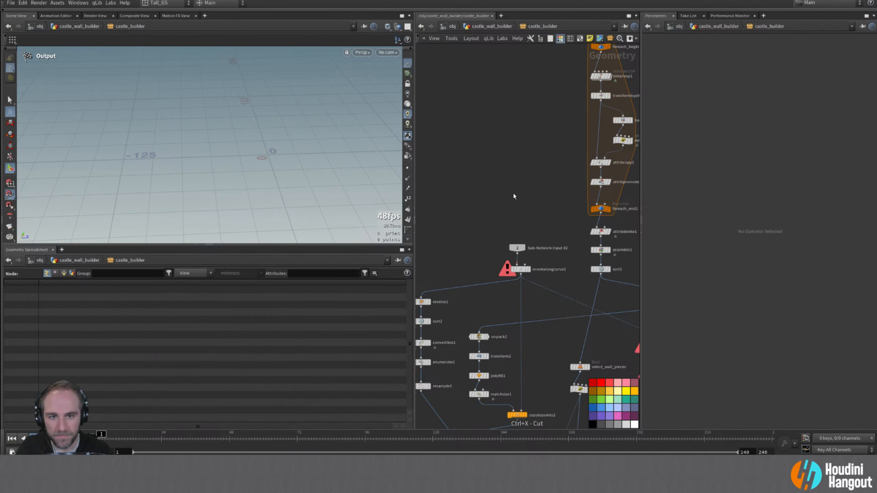
pyautogui.press('u')
pyautogui.moveTo(489, 160); pyautogui.dragTo(442, 150)
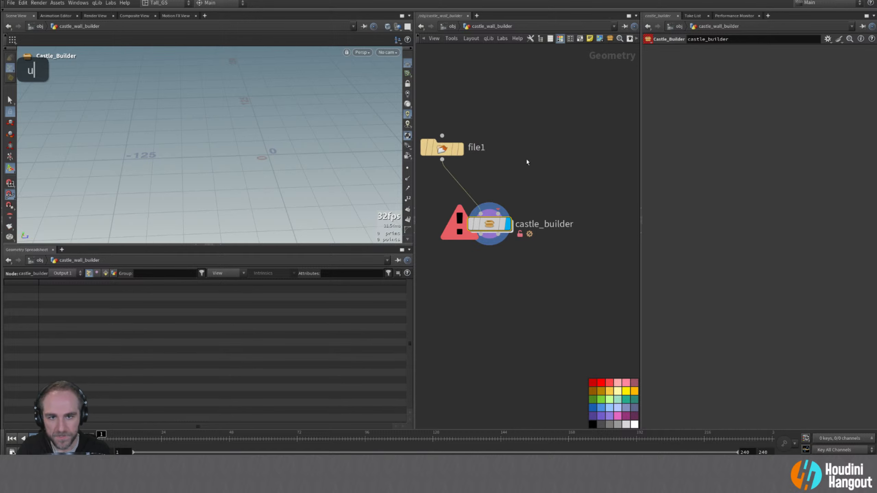
pyautogui.hotkey('ctrl', 'v')
pyautogui.click(532, 159)
pyautogui.click(497, 213)
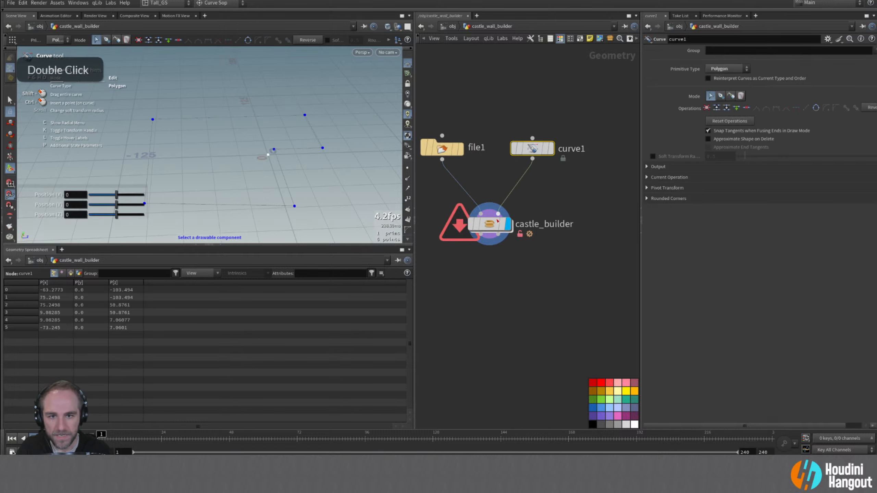
pyautogui.moveTo(538, 152); pyautogui.dragTo(533, 151)
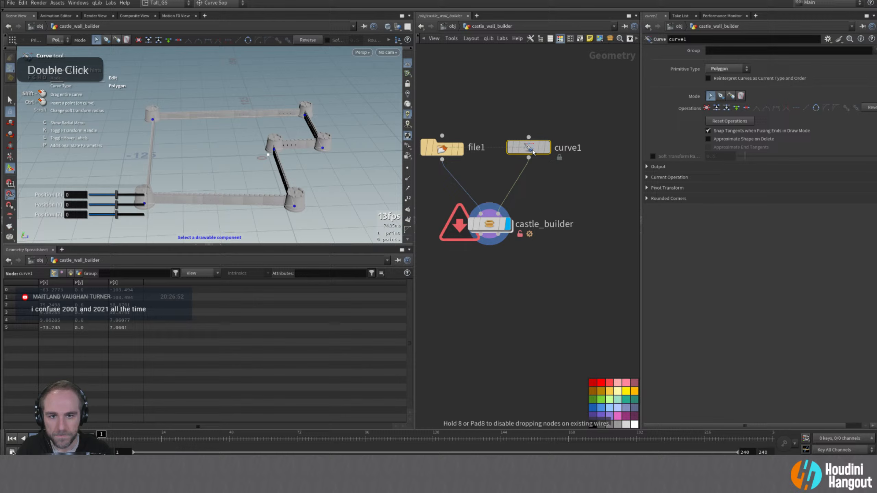
# - Look over the rewired network inside castle_builder down to its two outputs and return to the parent level
pyautogui.doubleClick(489, 223)
pyautogui.keyDown('alt'); pyautogui.moveTo(531, 210); pyautogui.dragTo(474, 117, button='middle'); pyautogui.keyUp('alt')
pyautogui.keyDown('alt'); pyautogui.moveTo(511, 200); pyautogui.dragTo(538, 305, button='right'); pyautogui.keyUp('alt')
pyautogui.keyDown('alt'); pyautogui.moveTo(538, 305); pyautogui.dragTo(543, 266, button='middle'); pyautogui.keyUp('alt')
pyautogui.keyDown('alt'); pyautogui.moveTo(543, 269); pyautogui.dragTo(573, 274, button='right'); pyautogui.keyUp('alt')
pyautogui.keyDown('alt'); pyautogui.moveTo(573, 274); pyautogui.dragTo(585, 243, button='middle'); pyautogui.keyUp('alt')
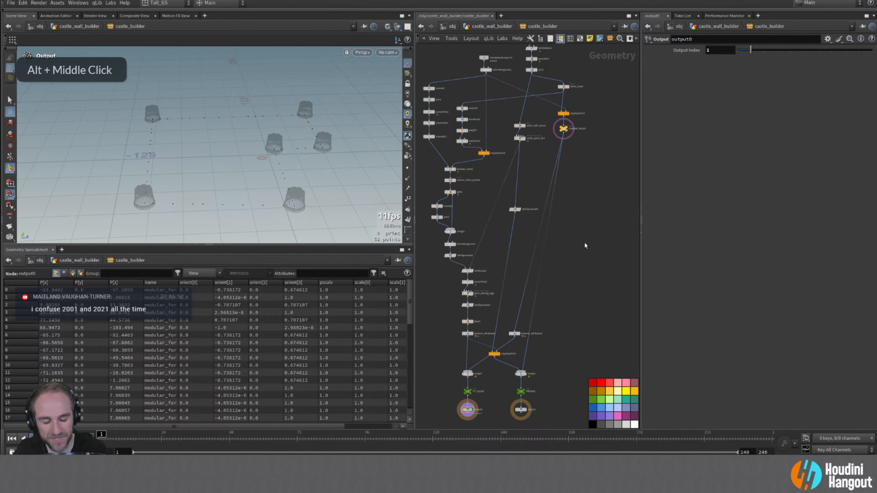
pyautogui.press('u')
# - Save the castle_builder node type and match the node to its current definition
pyautogui.moveTo(489, 224)
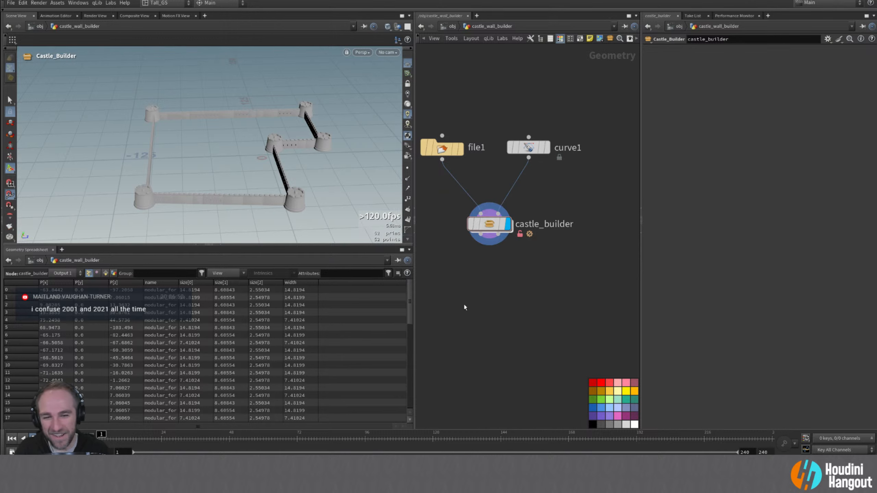
pyautogui.rightClick(489, 225)
pyautogui.click(510, 379)
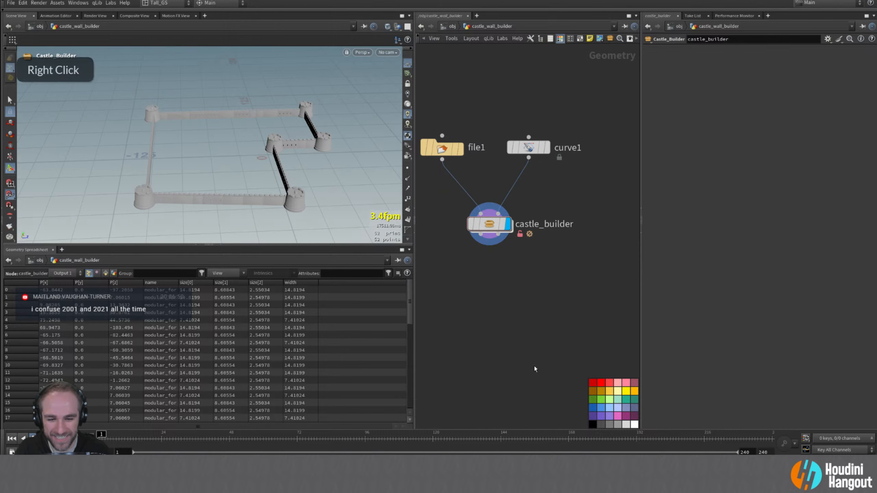
pyautogui.rightClick(488, 227)
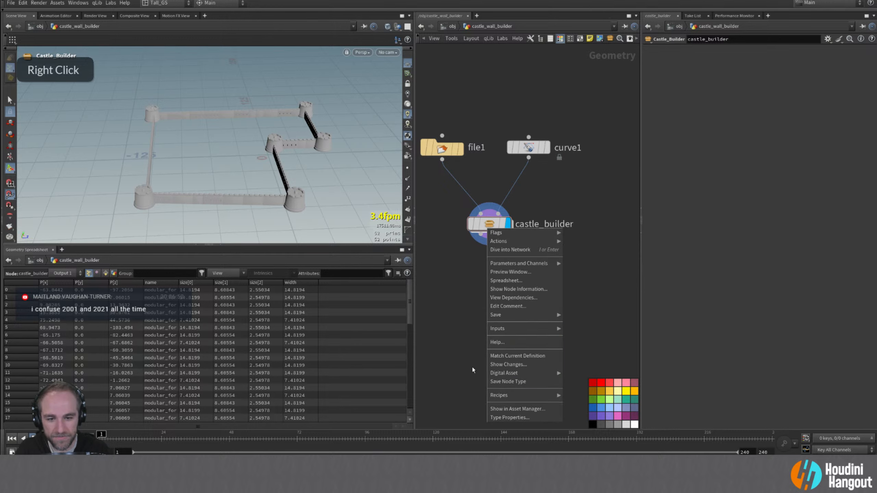
pyautogui.click(505, 356)
# - Look over the whole network inside the locked castle_builder asset
pyautogui.moveTo(492, 227)
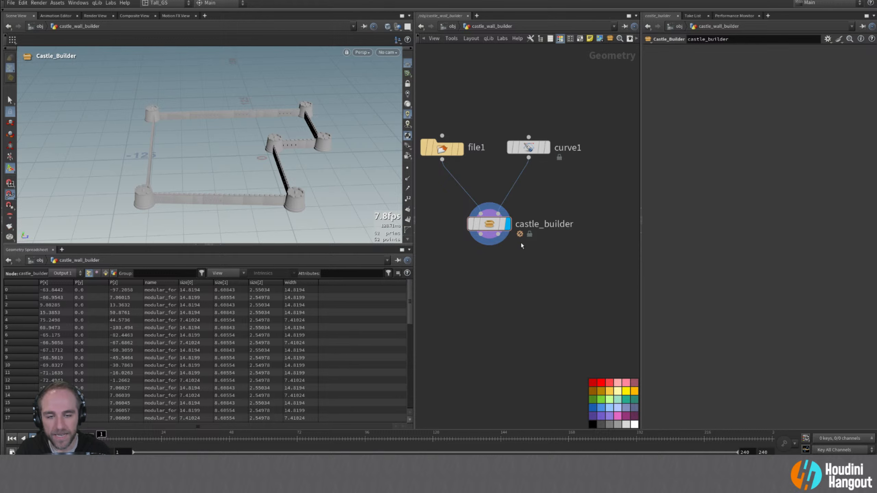
pyautogui.doubleClick(489, 223)
pyautogui.moveTo(488, 312); pyautogui.dragTo(492, 269, button='middle')
pyautogui.moveTo(492, 269); pyautogui.dragTo(490, 251, button='right')
pyautogui.moveTo(498, 239); pyautogui.dragTo(495, 290, button='middle')
pyautogui.moveTo(495, 294); pyautogui.dragTo(559, 307, button='right')
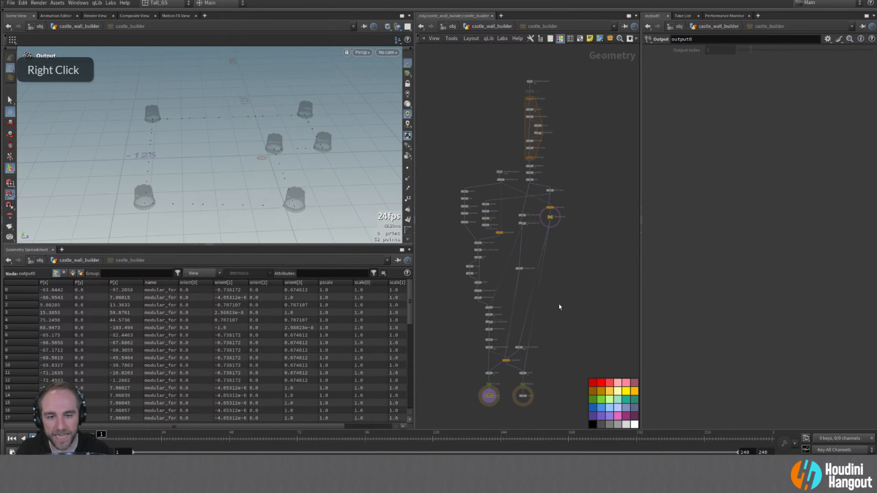
# - Switch to File Explorer, check the saved asset in the 25-02-26 hda folder, and return to the castle_wall_builder level
pyautogui.hotkey('alt', 'Tab')
pyautogui.click(508, 261)
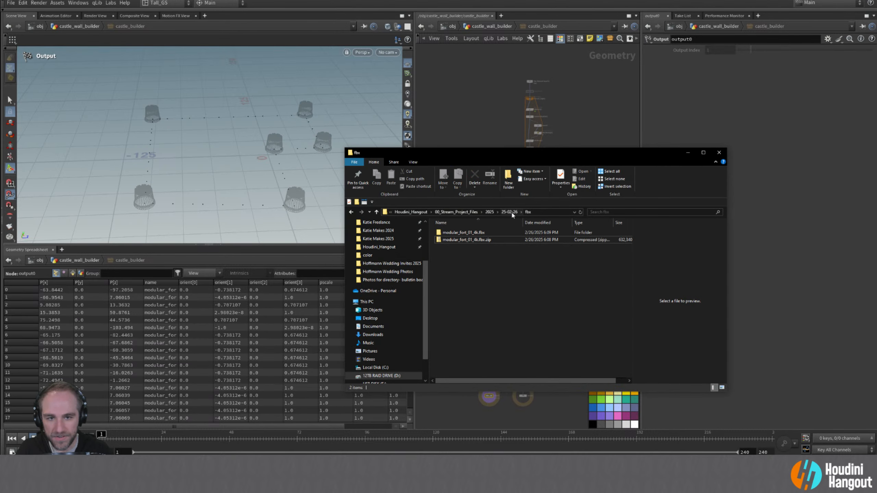
pyautogui.click(509, 212)
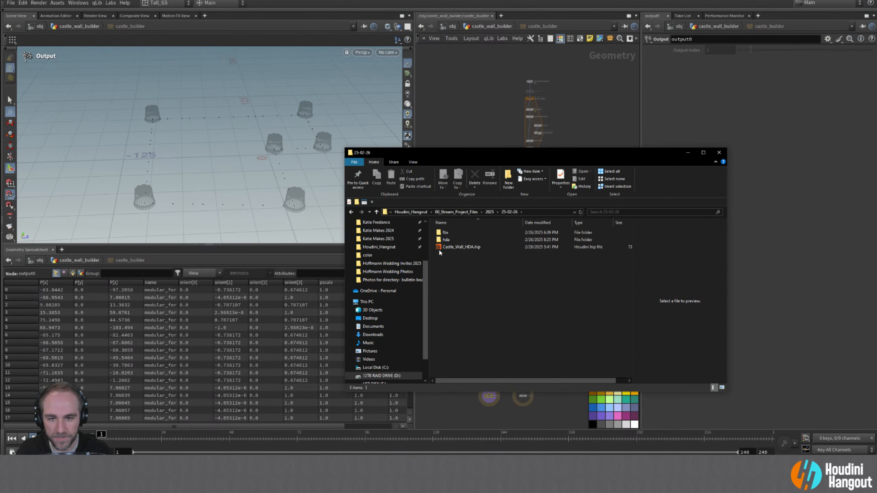
pyautogui.doubleClick(448, 239)
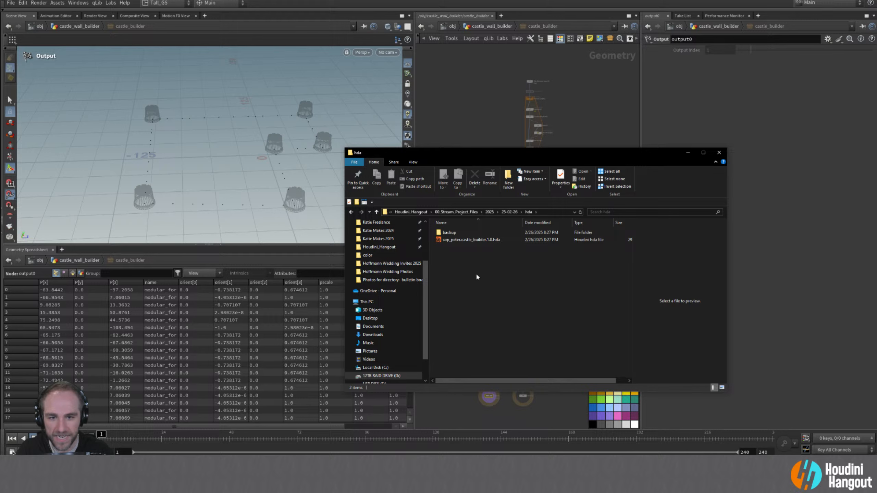
pyautogui.click(719, 153)
pyautogui.press('u')
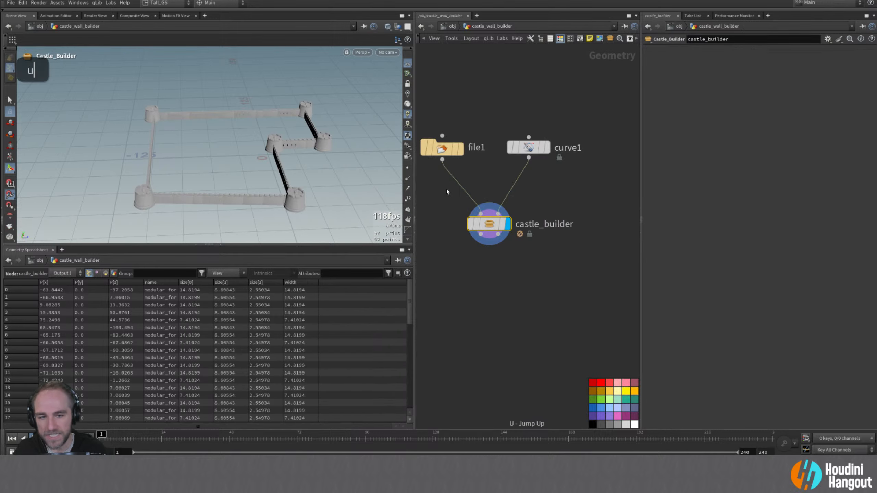
# - Examine the generated castle walls and towers from several angles with curve1 shown as a template
pyautogui.moveTo(463, 274); pyautogui.dragTo(483, 287, button='middle')
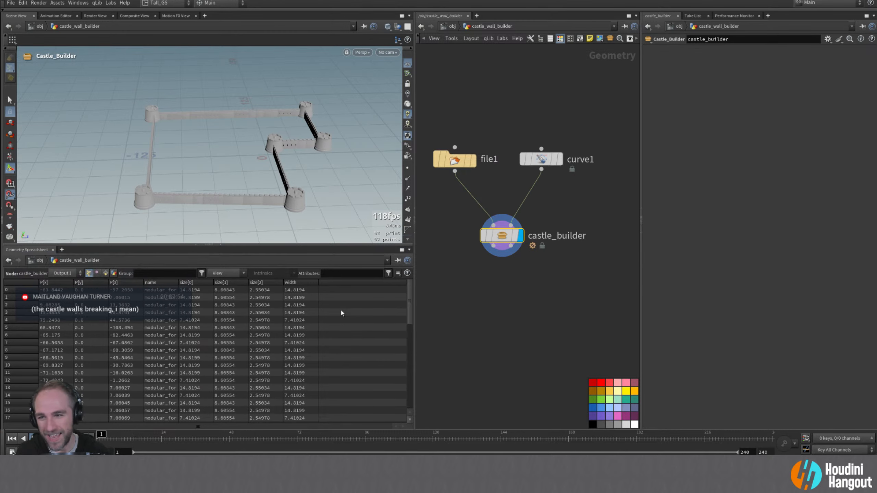
pyautogui.keyDown('alt'); pyautogui.moveTo(263, 211); pyautogui.dragTo(256, 165); pyautogui.keyUp('alt')
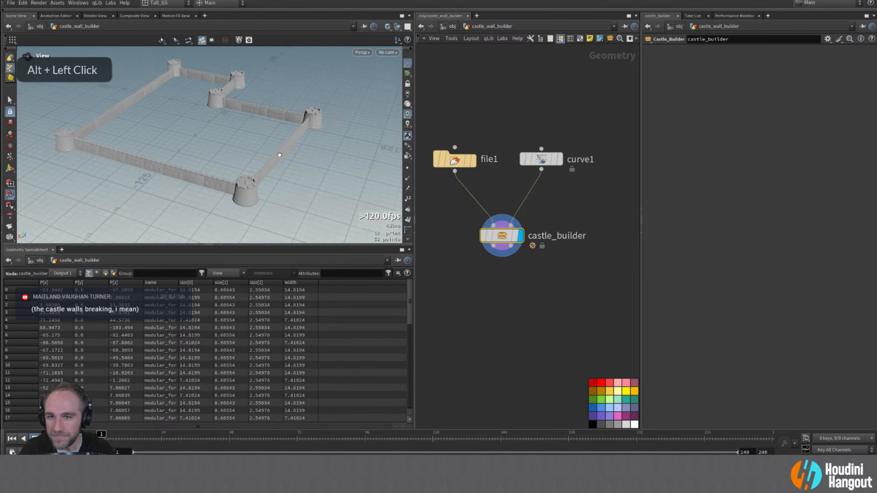
pyautogui.moveTo(255, 164)
pyautogui.keyDown('alt'); pyautogui.mouseDown(button='right')
pyautogui.moveTo(262, 153)
pyautogui.moveTo(244, 153)
pyautogui.mouseUp(button='right'); pyautogui.keyUp('alt')
pyautogui.keyDown('alt'); pyautogui.moveTo(245, 153); pyautogui.dragTo(269, 174); pyautogui.keyUp('alt')
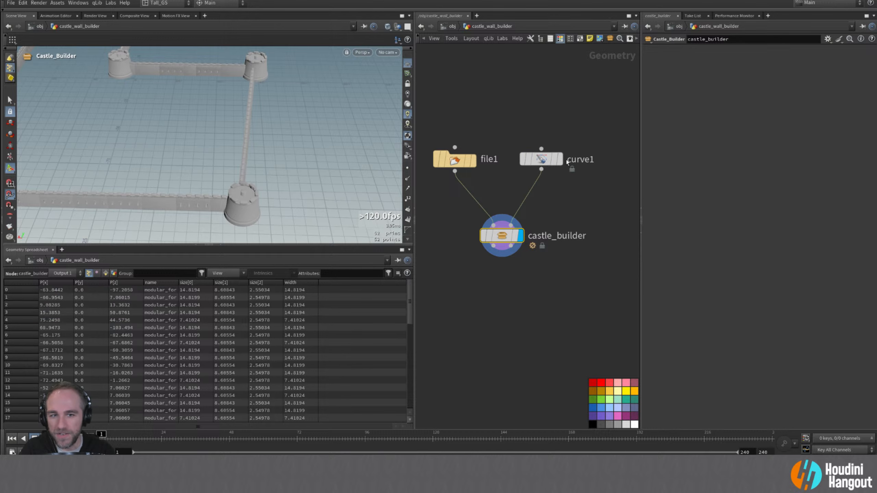
pyautogui.click(543, 159)
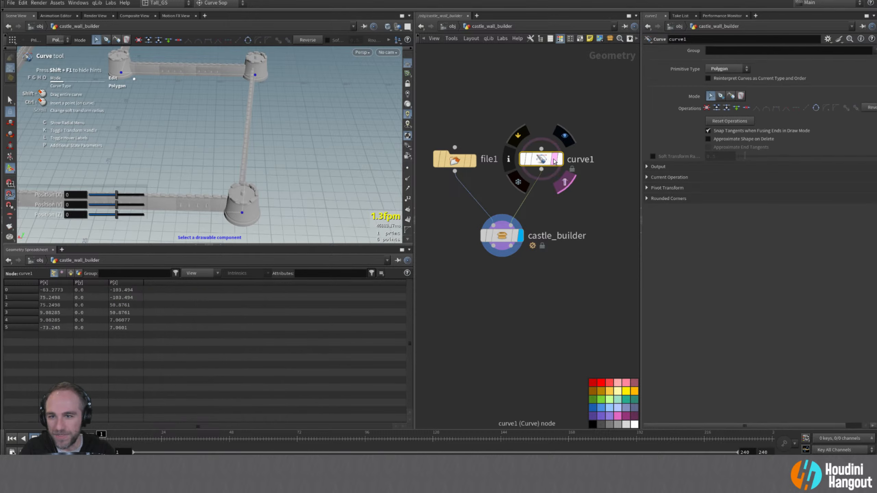
pyautogui.moveTo(246, 167)
pyautogui.keyDown('alt'); pyautogui.mouseDown()
pyautogui.moveTo(187, 151)
pyautogui.moveTo(250, 165)
pyautogui.mouseUp(); pyautogui.keyUp('alt')
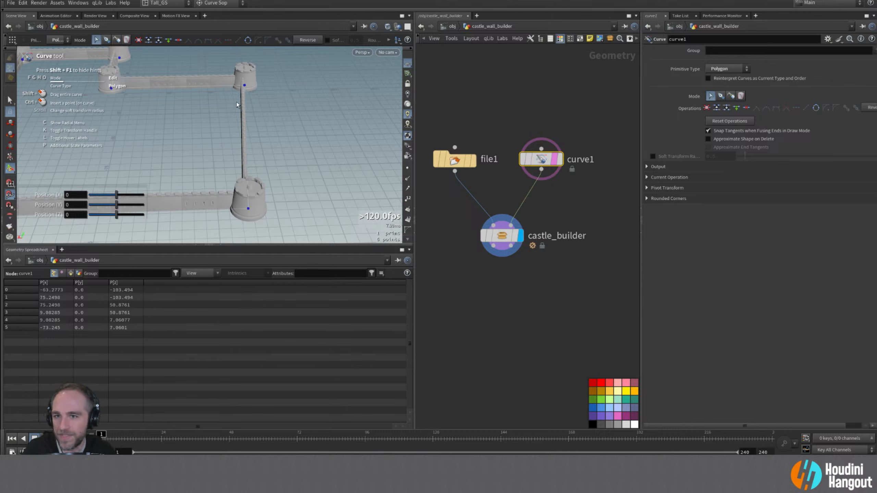
pyautogui.keyDown('alt'); pyautogui.moveTo(236, 107); pyautogui.dragTo(169, 114); pyautogui.keyUp('alt')
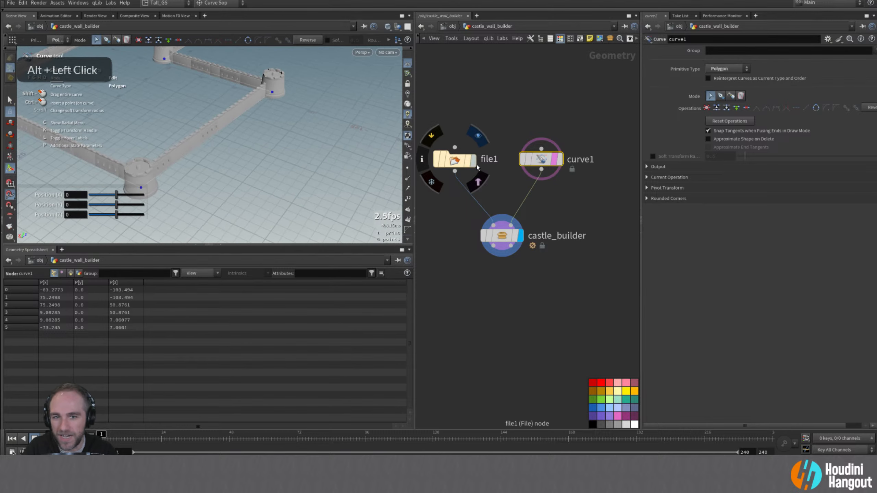
# - Display file1 and examine the imported modular fort pieces from several angles
pyautogui.doubleClick(462, 164)
pyautogui.keyDown('alt'); pyautogui.moveTo(121, 138); pyautogui.dragTo(279, 86, button='right'); pyautogui.keyUp('alt')
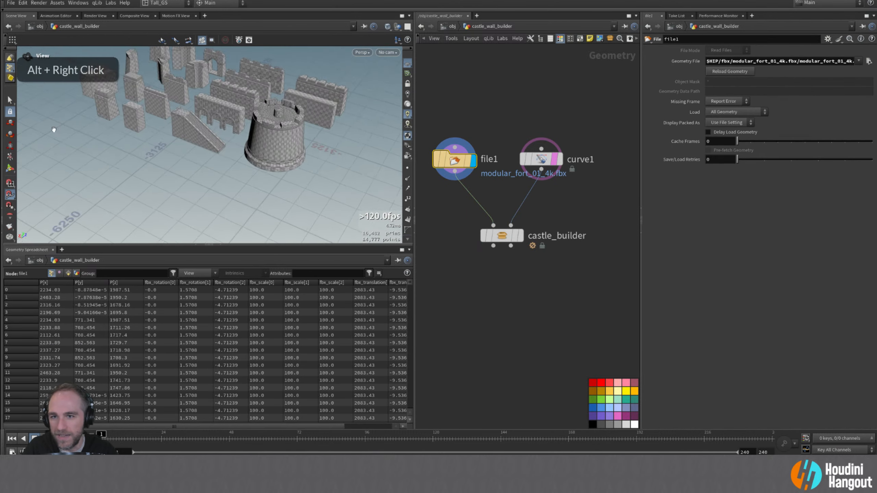
pyautogui.keyDown('alt'); pyautogui.moveTo(280, 86); pyautogui.dragTo(224, 125); pyautogui.keyUp('alt')
pyautogui.keyDown('alt'); pyautogui.moveTo(224, 126); pyautogui.dragTo(247, 152, button='middle'); pyautogui.keyUp('alt')
pyautogui.keyDown('alt'); pyautogui.moveTo(247, 152); pyautogui.dragTo(221, 133); pyautogui.keyUp('alt')
pyautogui.keyDown('alt'); pyautogui.moveTo(220, 133); pyautogui.dragTo(253, 88, button='right'); pyautogui.keyUp('alt')
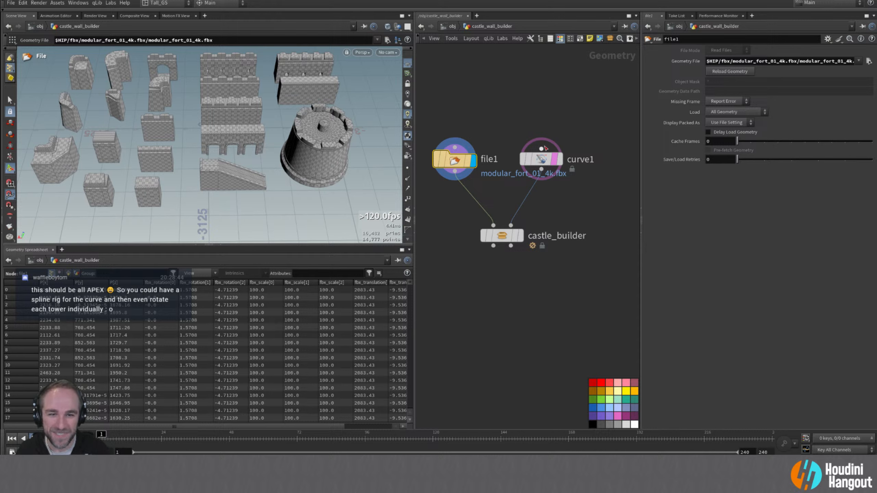
# - Turn off curve1's template display and space file1 and curve1 farther apart above castle_builder
pyautogui.click(564, 182)
pyautogui.moveTo(539, 111); pyautogui.dragTo(549, 122, button='middle')
pyautogui.moveTo(550, 122); pyautogui.dragTo(545, 126, button='right')
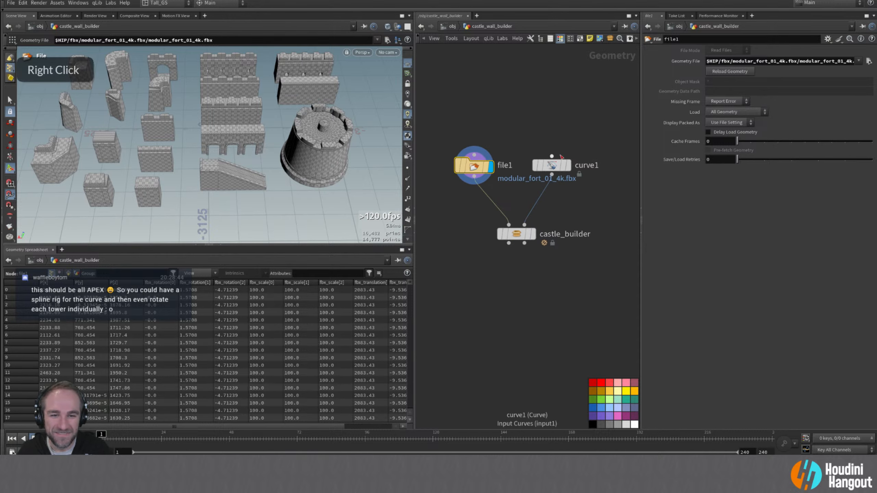
pyautogui.moveTo(551, 166); pyautogui.dragTo(568, 165)
pyautogui.moveTo(475, 167); pyautogui.dragTo(450, 168)
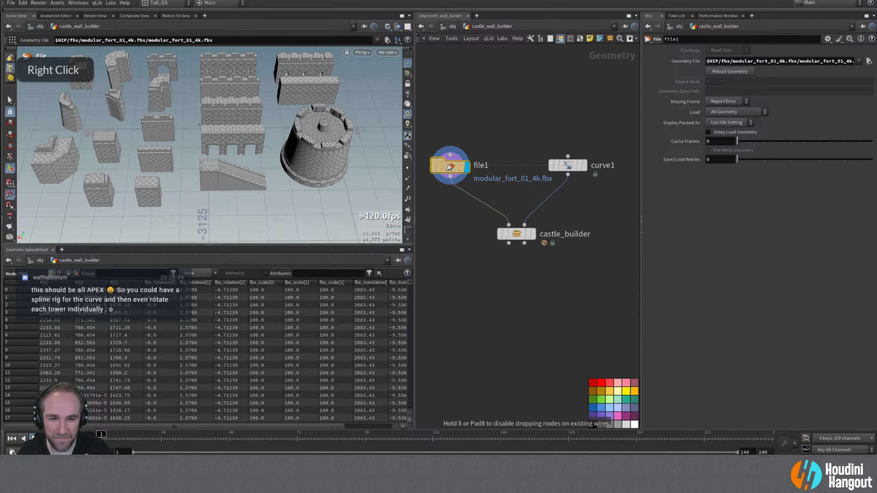
pyautogui.moveTo(568, 165); pyautogui.dragTo(576, 165)
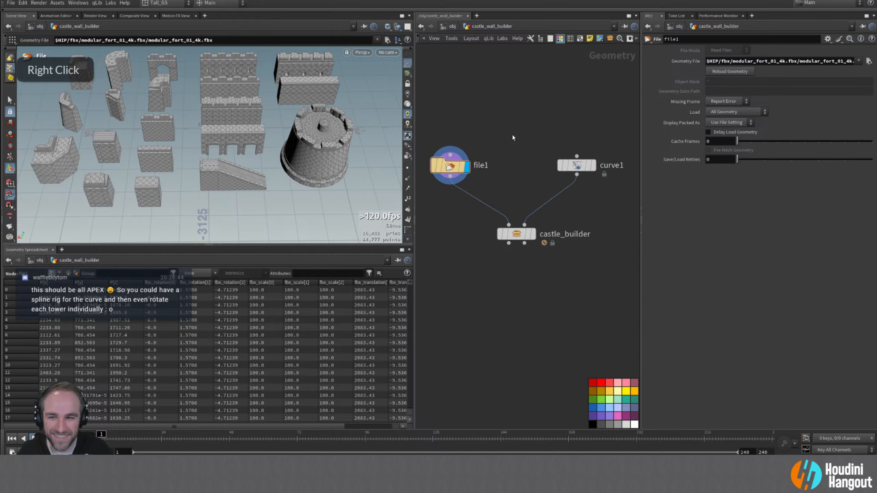
# - Examine file1's modular wall, corner and tower pieces up close from several angles
pyautogui.moveTo(450, 168); pyautogui.dragTo(454, 169)
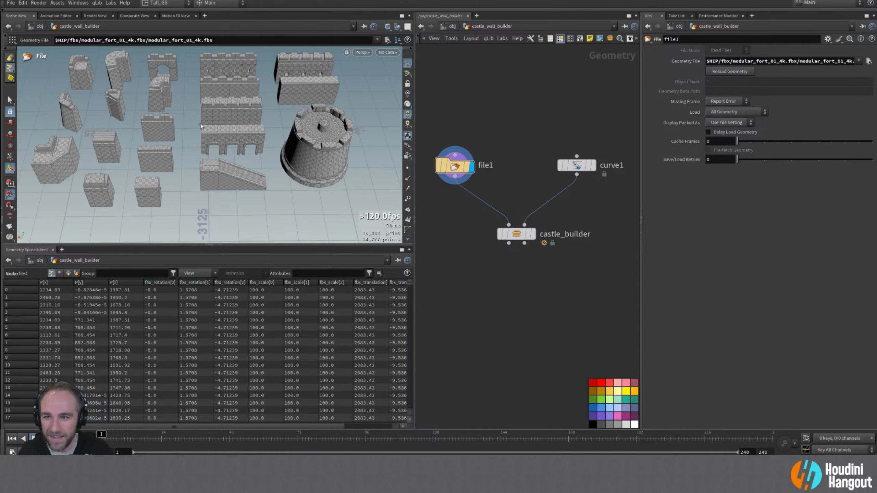
pyautogui.keyDown('alt'); pyautogui.moveTo(129, 173); pyautogui.dragTo(188, 162); pyautogui.keyUp('alt')
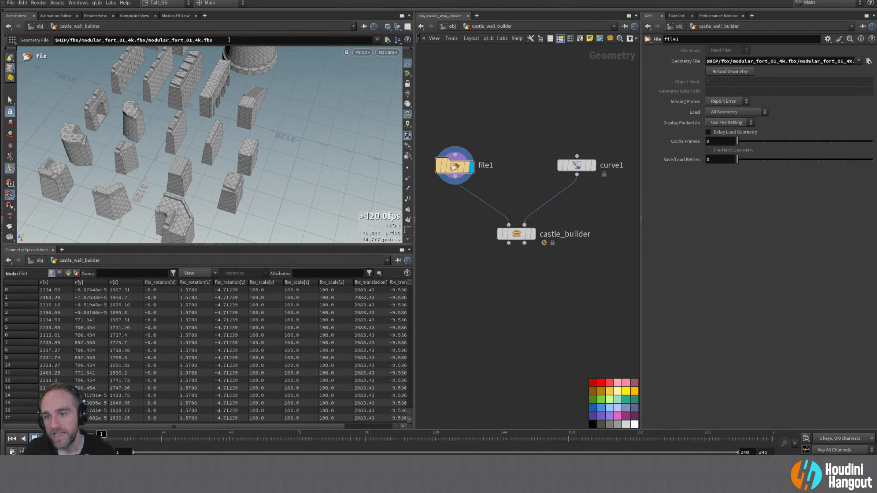
pyautogui.keyDown('alt'); pyautogui.moveTo(226, 75); pyautogui.dragTo(221, 92, button='right'); pyautogui.keyUp('alt')
pyautogui.keyDown('alt'); pyautogui.moveTo(221, 91); pyautogui.dragTo(158, 148); pyautogui.keyUp('alt')
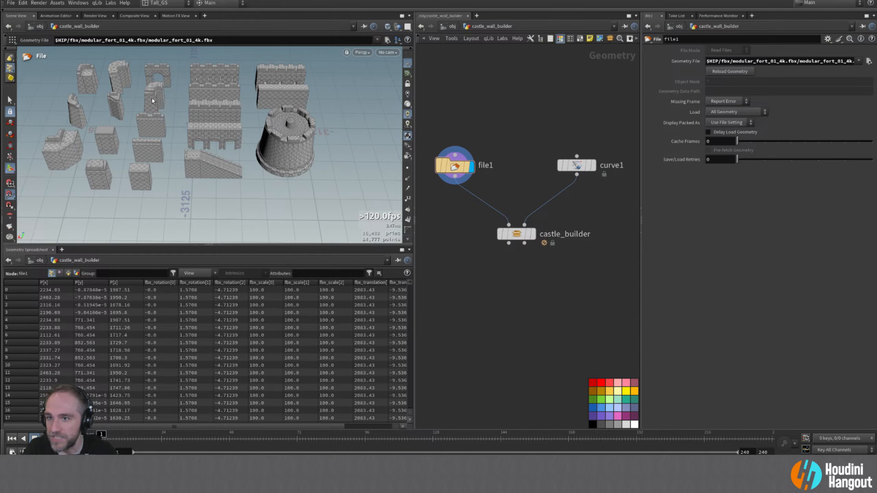
pyautogui.keyDown('alt'); pyautogui.moveTo(124, 126); pyautogui.dragTo(347, 157, button='middle'); pyautogui.keyUp('alt')
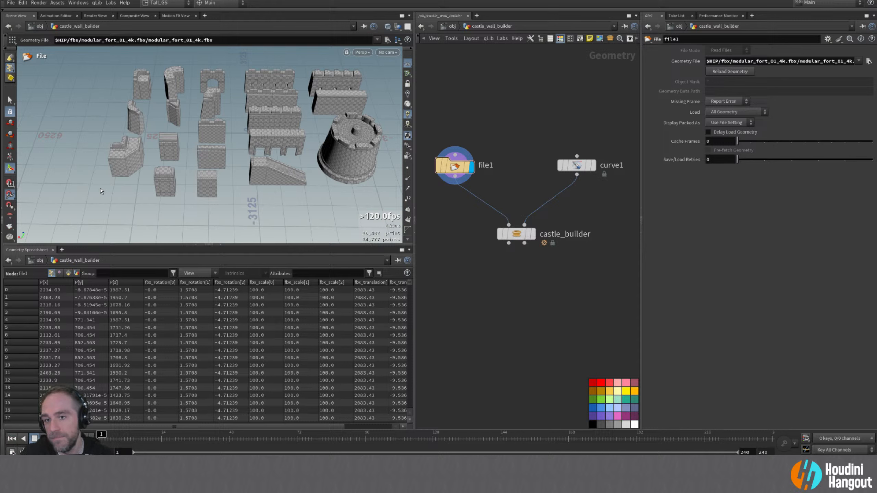
pyautogui.keyDown('alt'); pyautogui.moveTo(157, 137); pyautogui.dragTo(242, 117); pyautogui.keyUp('alt')
pyautogui.keyDown('alt'); pyautogui.moveTo(242, 118); pyautogui.dragTo(205, 127, button='right'); pyautogui.keyUp('alt')
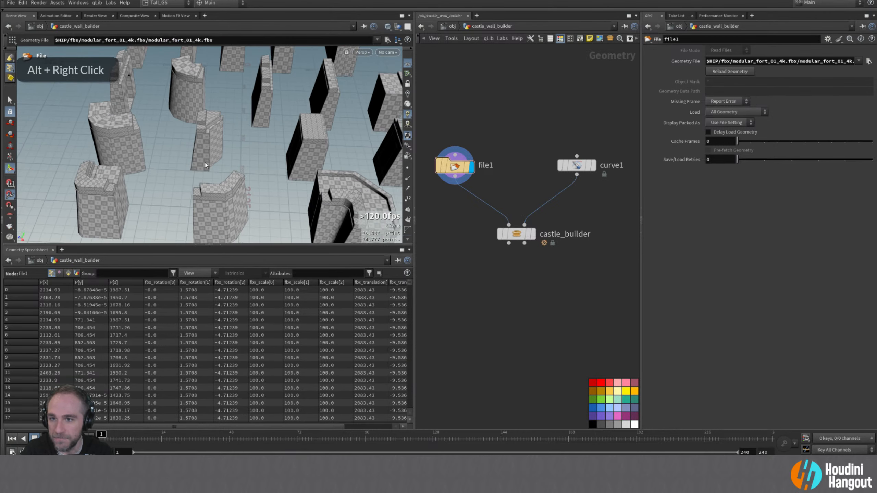
pyautogui.keyDown('alt'); pyautogui.moveTo(205, 162); pyautogui.dragTo(303, 168); pyautogui.keyUp('alt')
pyautogui.keyDown('alt'); pyautogui.moveTo(303, 168); pyautogui.dragTo(200, 156, button='right'); pyautogui.keyUp('alt')
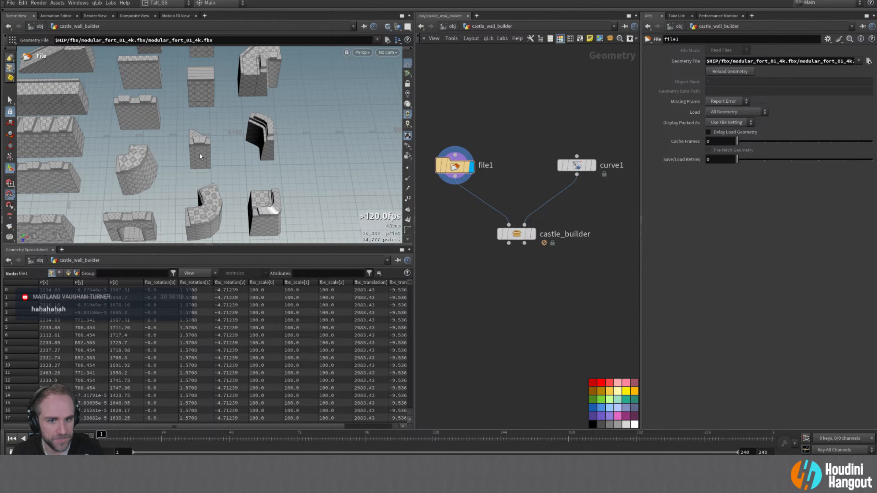
# - Save the scene with the file1, curve1 and castle_builder network
pyautogui.moveTo(511, 141); pyautogui.dragTo(510, 156, button='middle')
pyautogui.moveTo(510, 157); pyautogui.dragTo(494, 150, button='right')
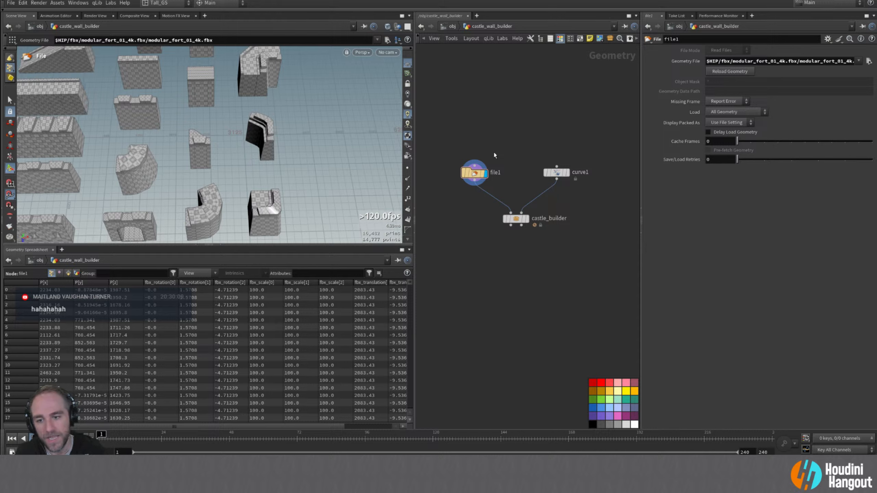
pyautogui.hotkey('ctrl', 's')
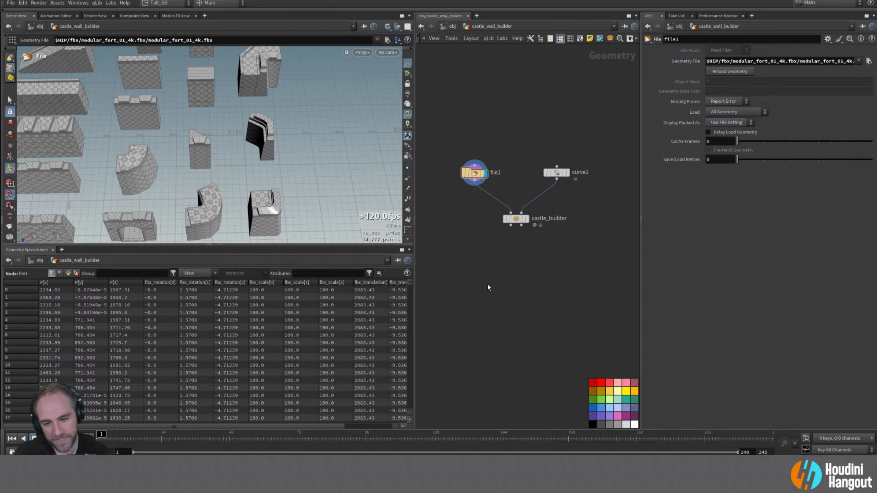
# - Display castle_builder's output and inspect the generated castle walls and towers up close
pyautogui.middleClick(224, 153)
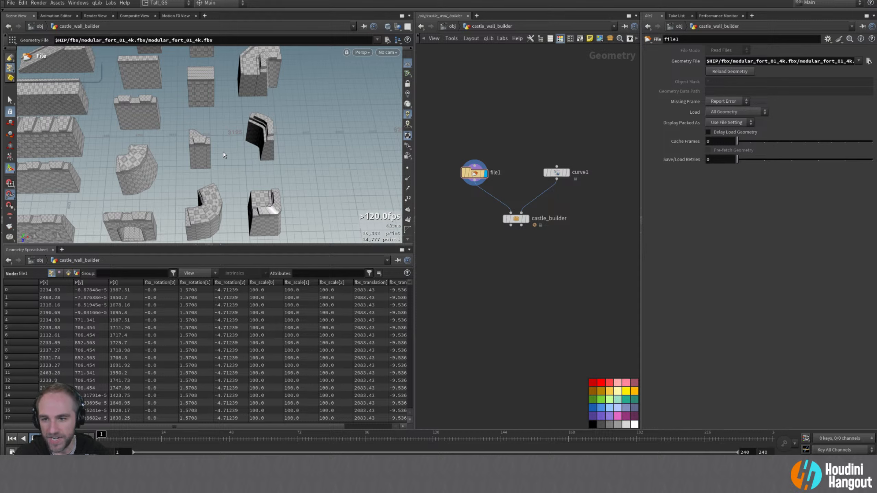
pyautogui.keyDown('alt'); pyautogui.moveTo(202, 149); pyautogui.dragTo(211, 149, button='middle'); pyautogui.keyUp('alt')
pyautogui.keyDown('alt'); pyautogui.moveTo(211, 148); pyautogui.dragTo(179, 153, button='right'); pyautogui.keyUp('alt')
pyautogui.keyDown('alt'); pyautogui.moveTo(179, 154); pyautogui.dragTo(238, 166, button='middle'); pyautogui.keyUp('alt')
pyautogui.doubleClick(524, 218)
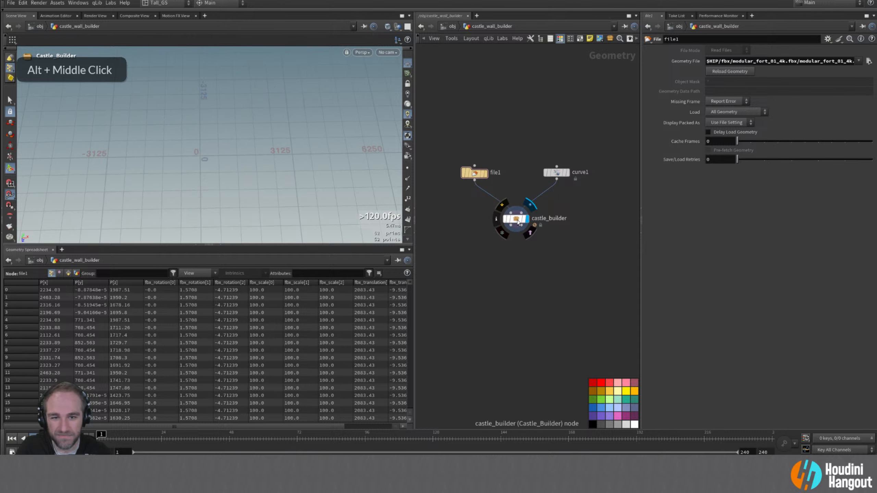
pyautogui.press('h')
pyautogui.press('Escape')
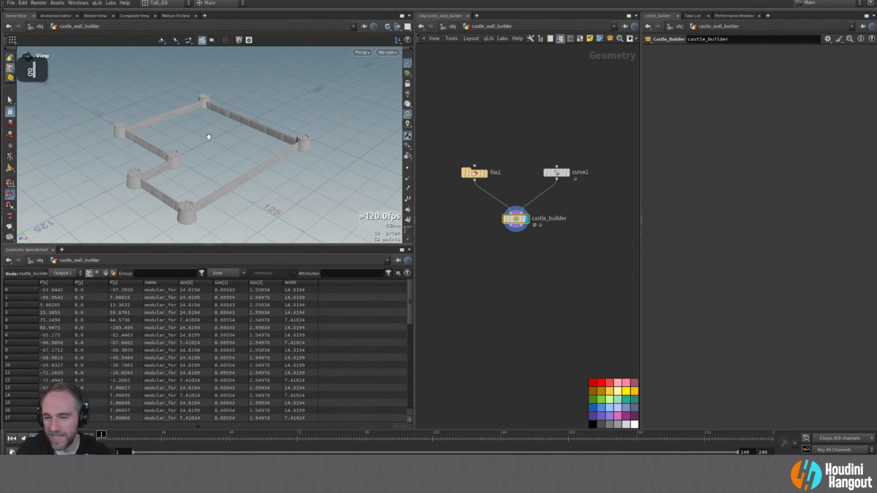
pyautogui.keyDown('alt'); pyautogui.moveTo(210, 137); pyautogui.dragTo(264, 127, button='right'); pyautogui.keyUp('alt')
pyautogui.keyDown('alt'); pyautogui.moveTo(264, 127); pyautogui.dragTo(262, 159); pyautogui.keyUp('alt')
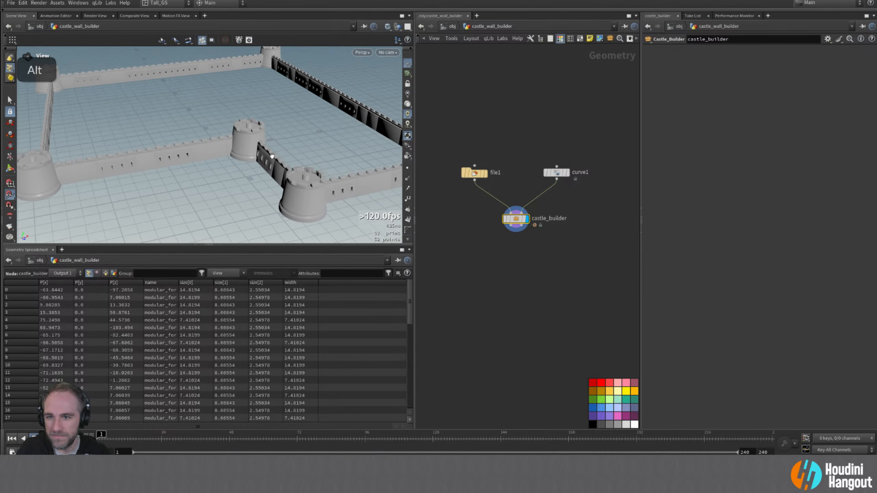
pyautogui.keyDown('alt'); pyautogui.moveTo(262, 159); pyautogui.dragTo(249, 145, button='right'); pyautogui.keyUp('alt')
# - Move point 5 of curve1 inward along X to about -38.69 and review the rebuilt castle layout
pyautogui.press('Return')
pyautogui.click(556, 172)
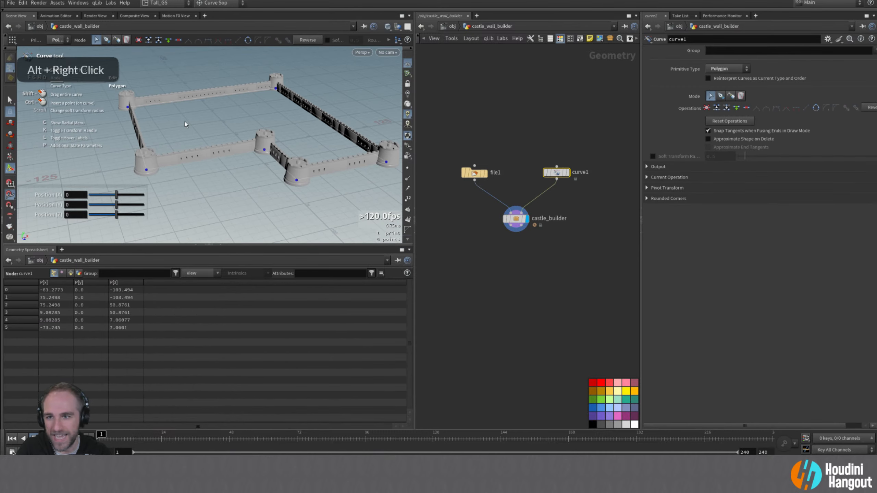
pyautogui.doubleClick(146, 171)
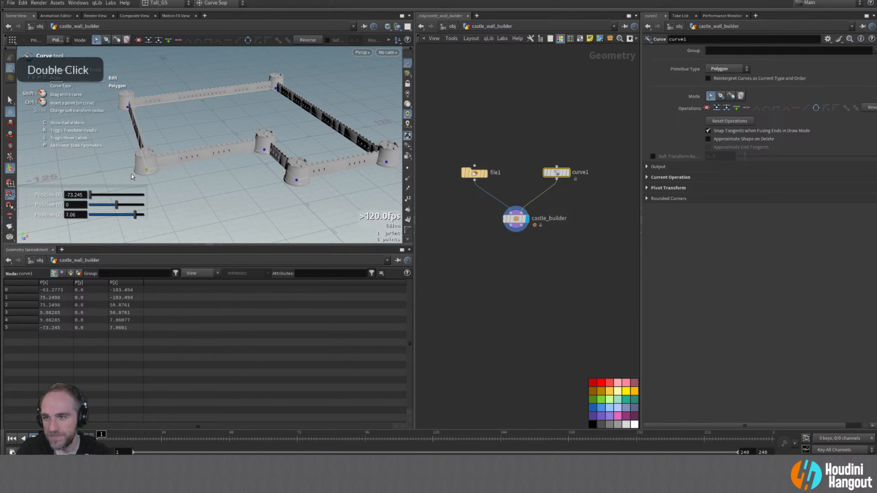
pyautogui.press('k')
pyautogui.moveTo(177, 165); pyautogui.dragTo(200, 166)
pyautogui.keyDown('alt'); pyautogui.moveTo(302, 220); pyautogui.dragTo(259, 221); pyautogui.keyUp('alt')
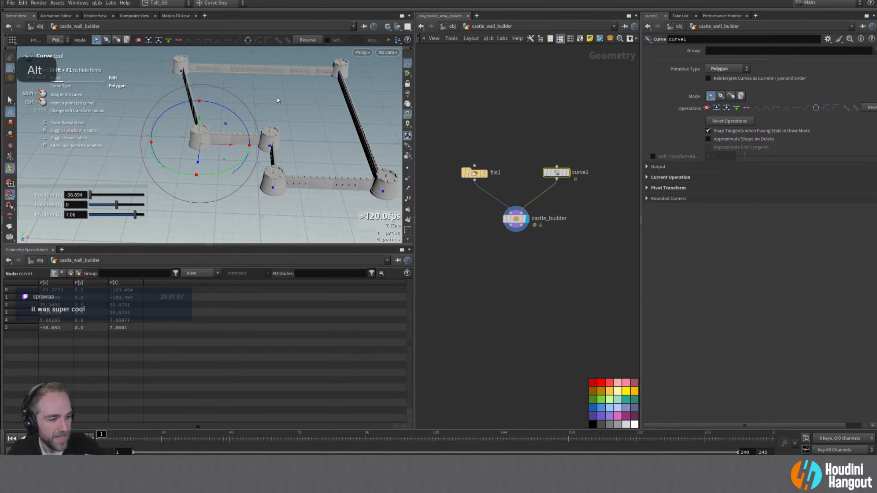
pyautogui.press('Escape')
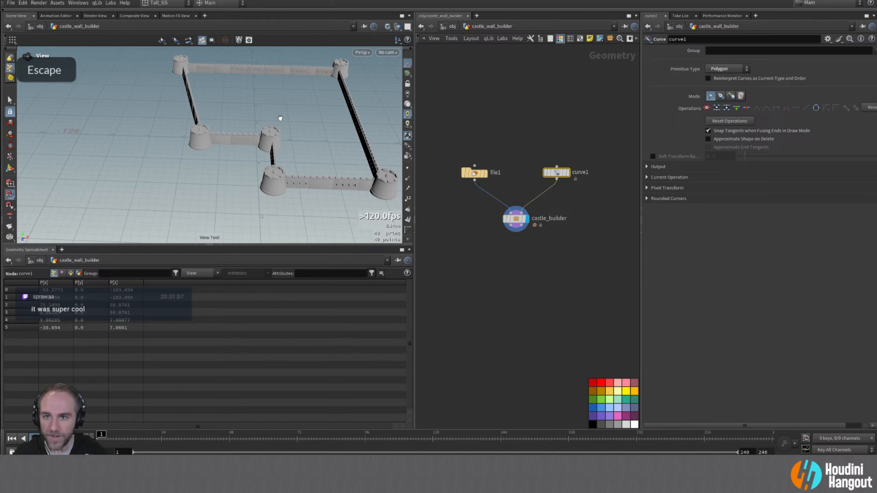
pyautogui.moveTo(280, 118)
pyautogui.keyDown('alt'); pyautogui.mouseDown()
pyautogui.moveTo(265, 119)
pyautogui.moveTo(311, 116)
pyautogui.moveTo(268, 122)
pyautogui.moveTo(288, 116)
pyautogui.mouseUp(); pyautogui.keyUp('alt')
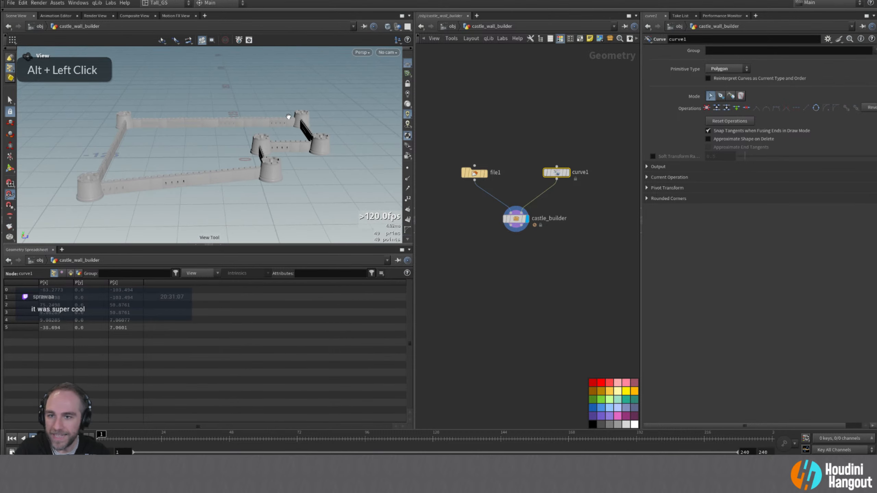